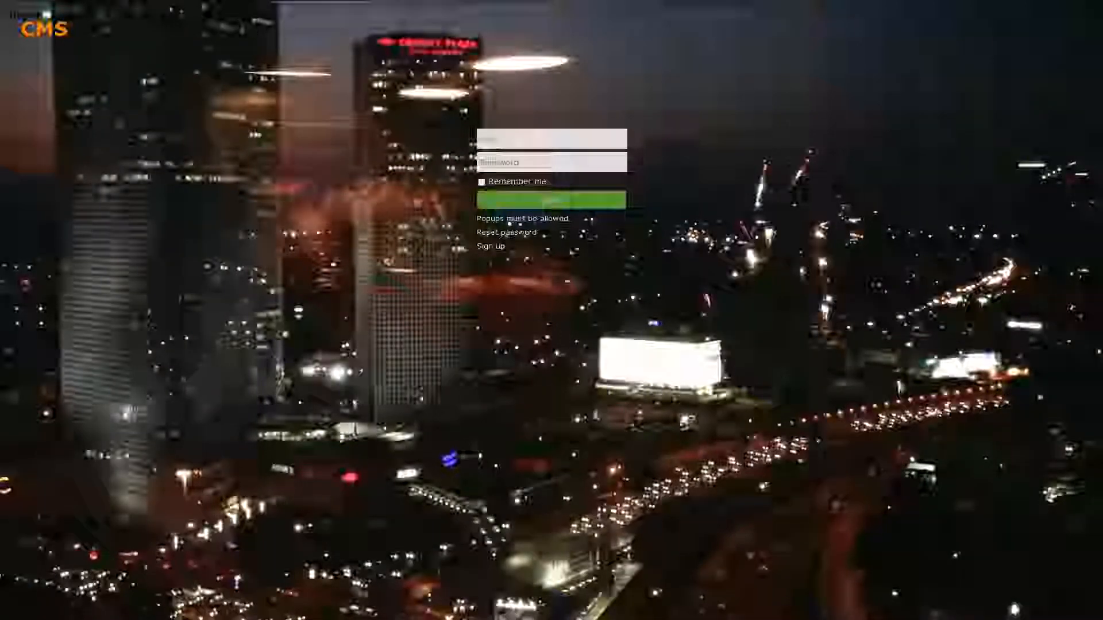
Step: Sign in to hyperCMS with the demo administrator username and password
click(503, 145)
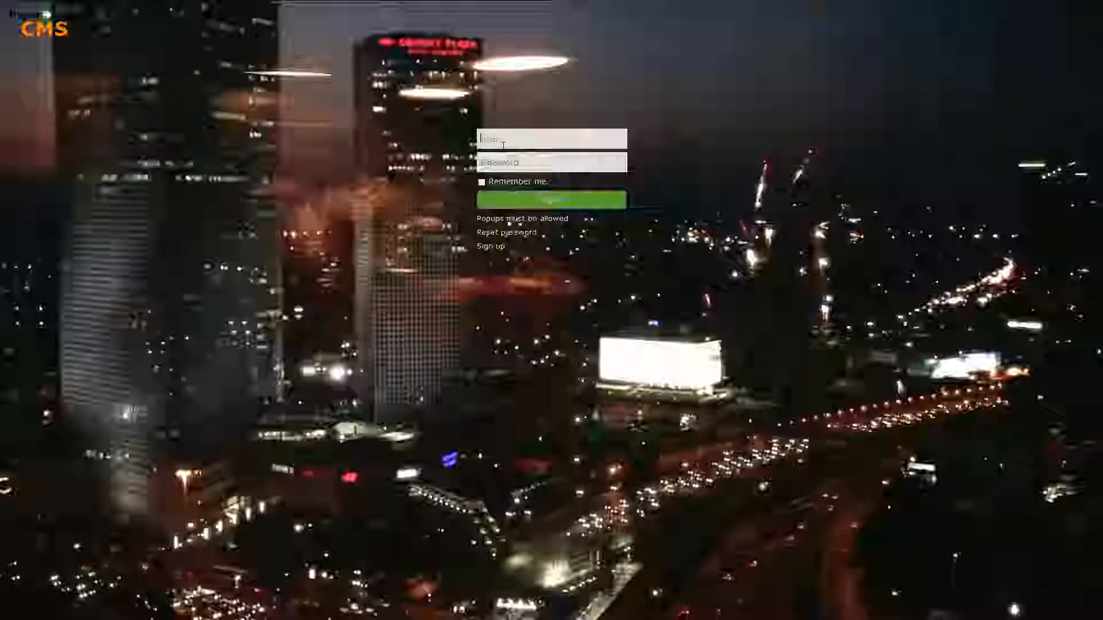
text(demoadmin)
key(Tab)
text(demo)
text(••••••)
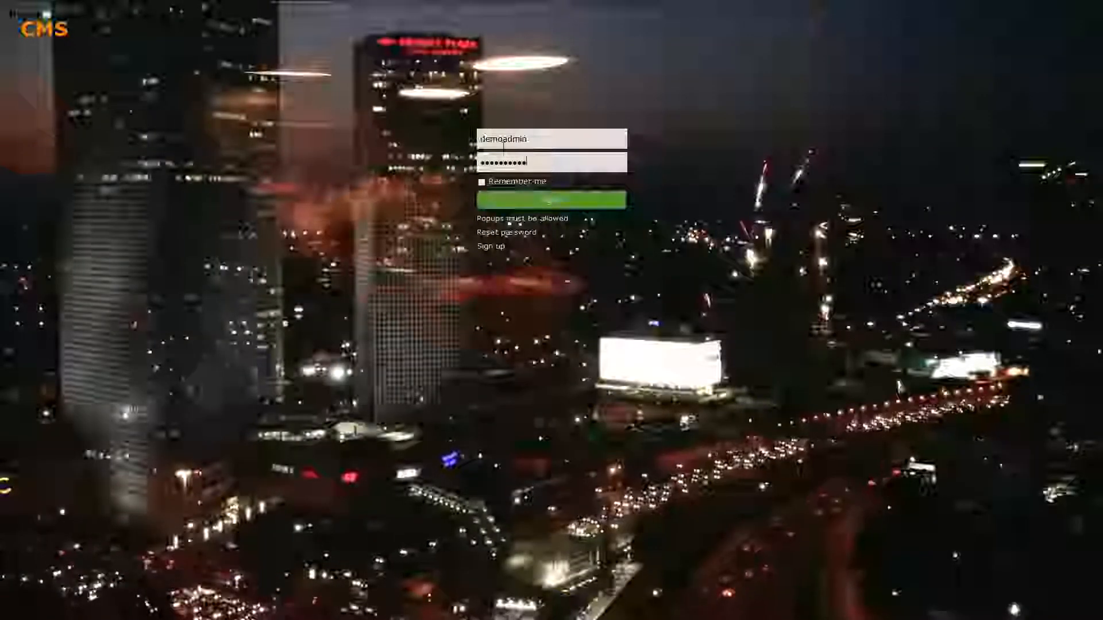
key(Return)
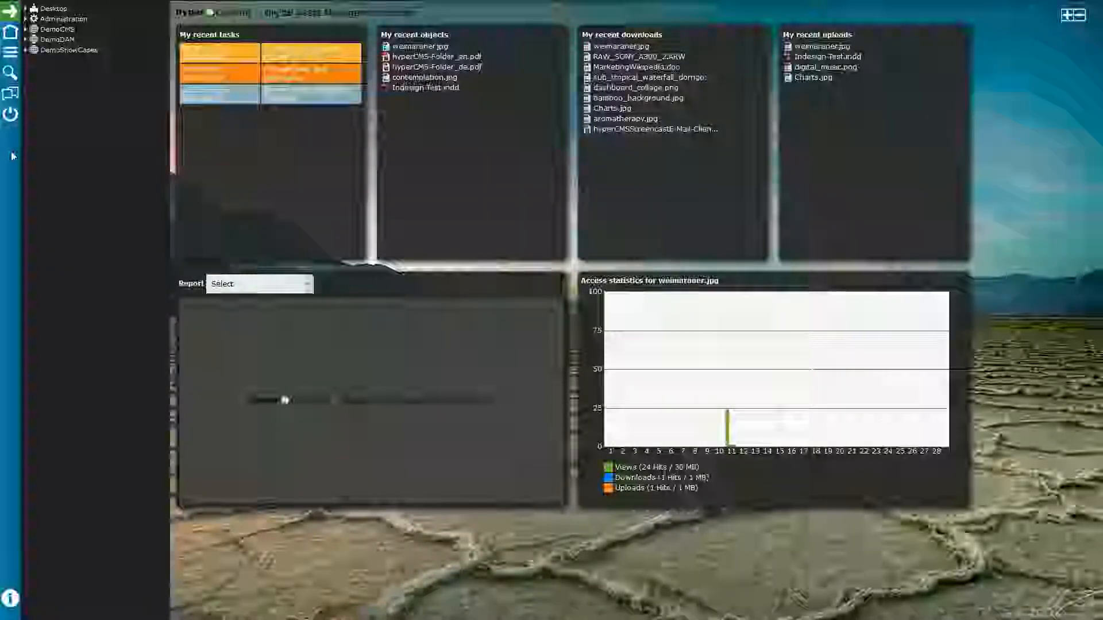
click(8, 12)
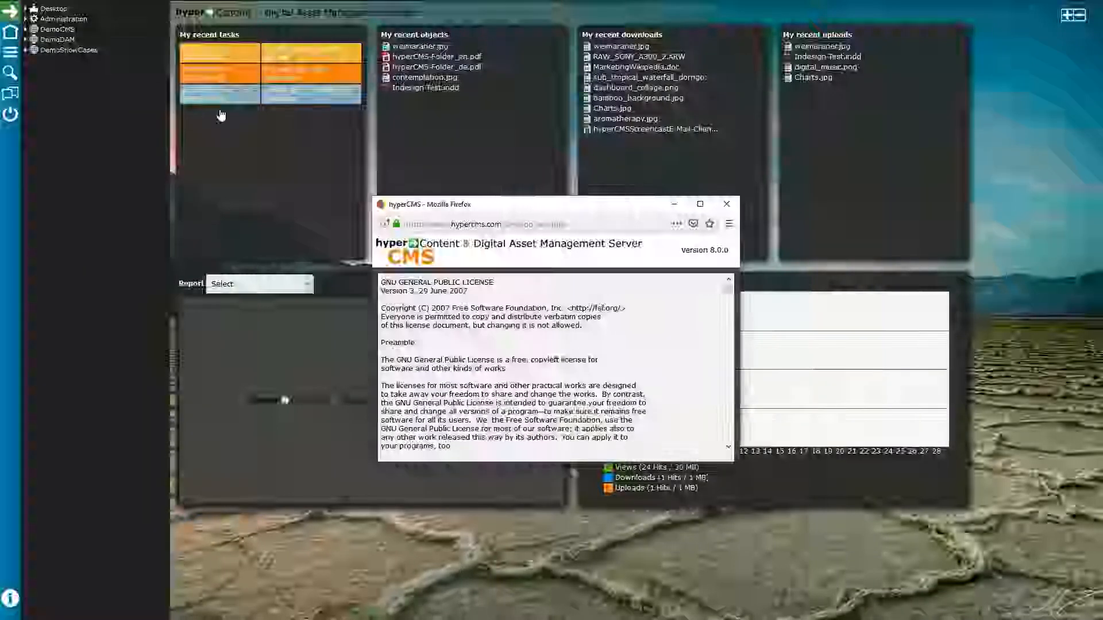
drag(681, 251, 730, 251)
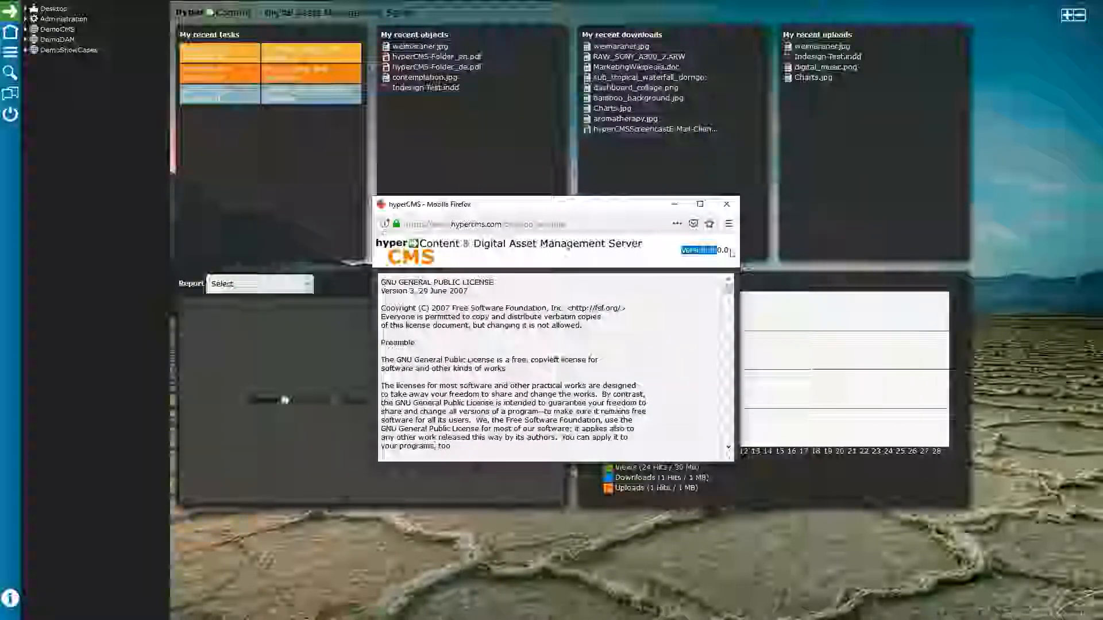
click(726, 204)
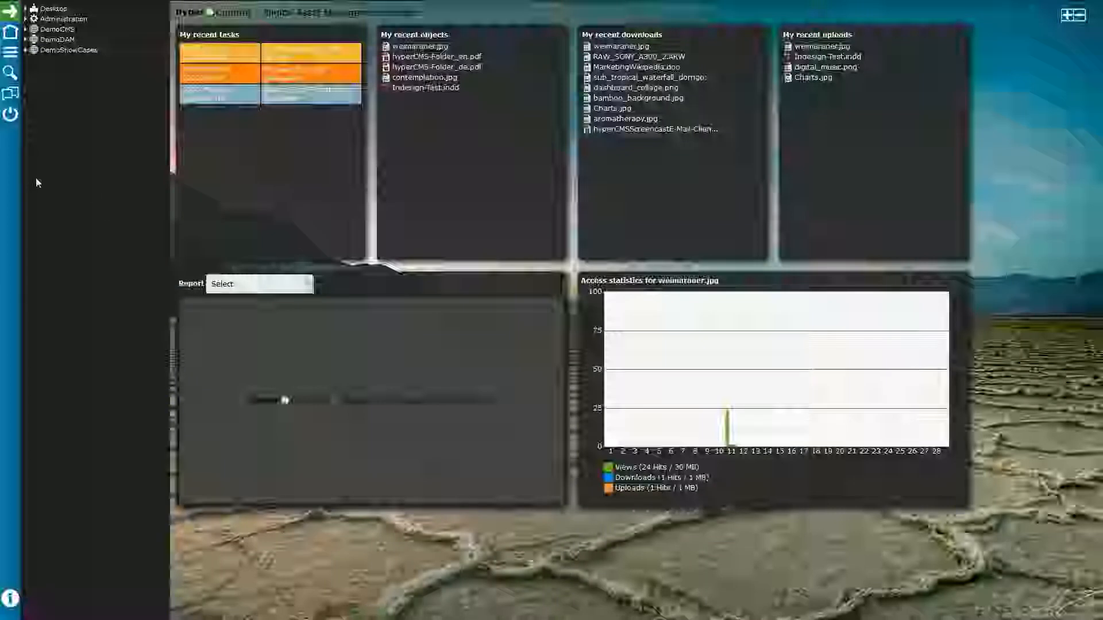
Step: Hide the navigation tree, then open and close the dashboard widget settings
click(15, 43)
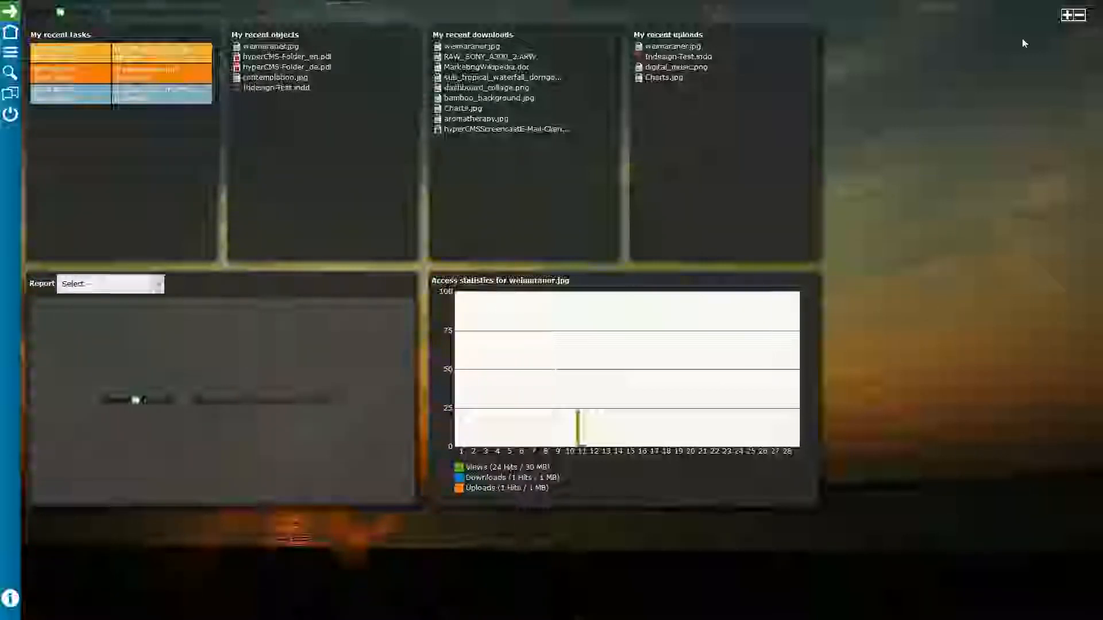
click(1067, 14)
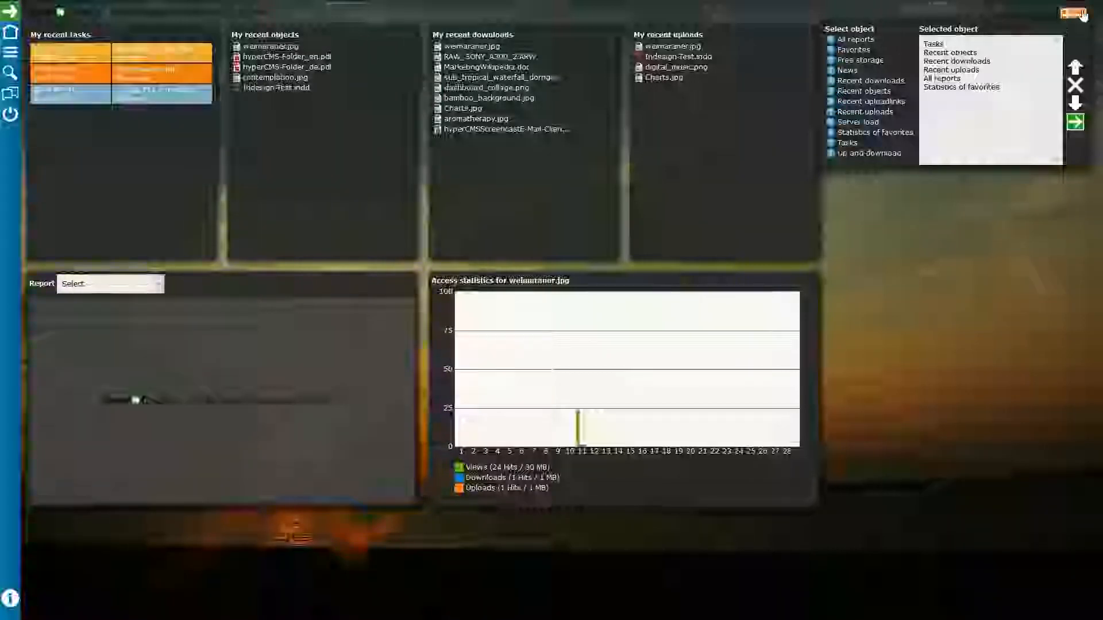
click(1082, 14)
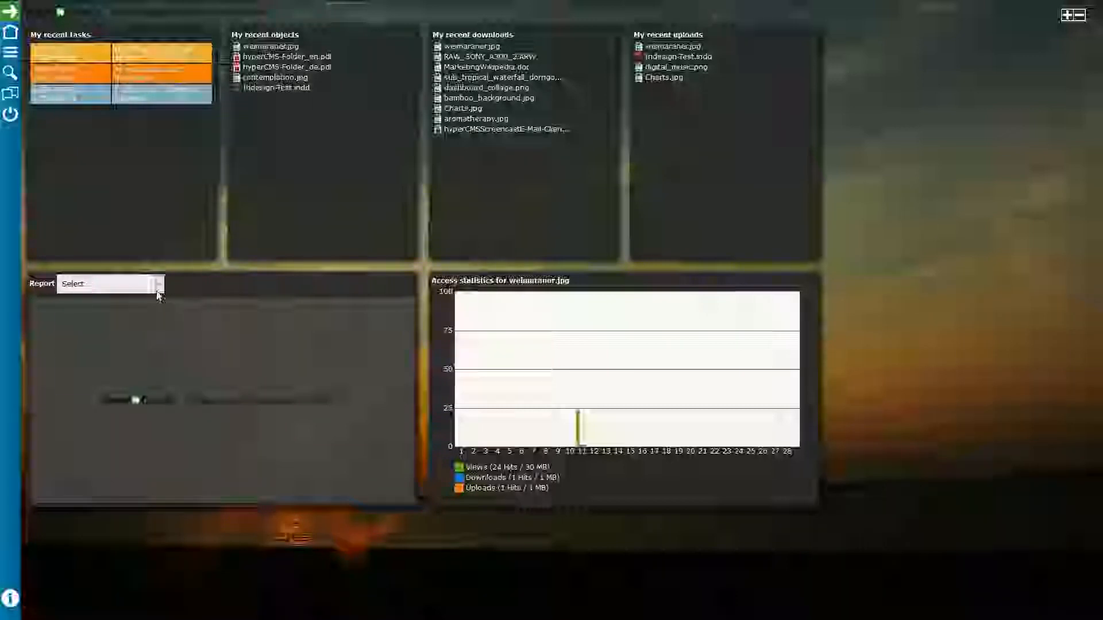
Step: Switch the report to Geolocation, then Report_By_Type, and reopen the tree and search panel
click(157, 290)
click(110, 338)
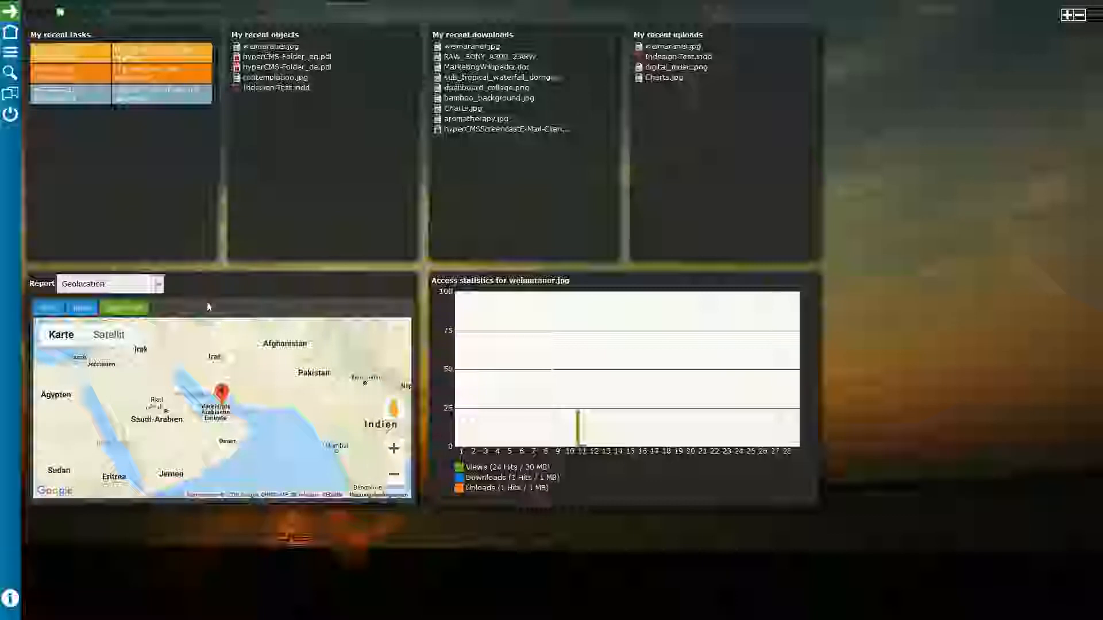
click(158, 285)
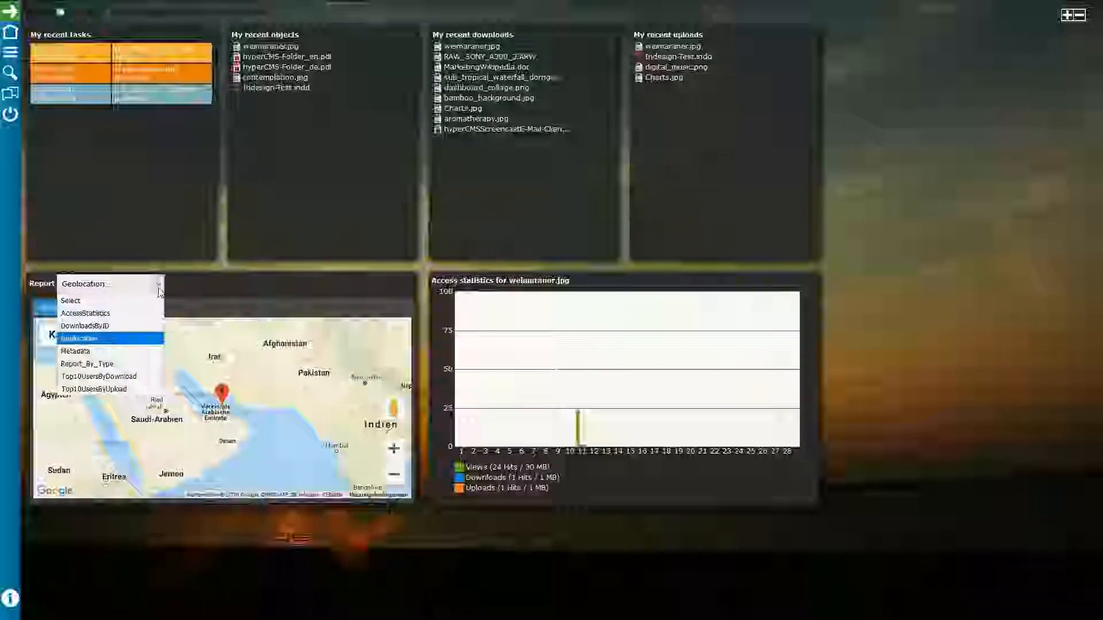
click(89, 364)
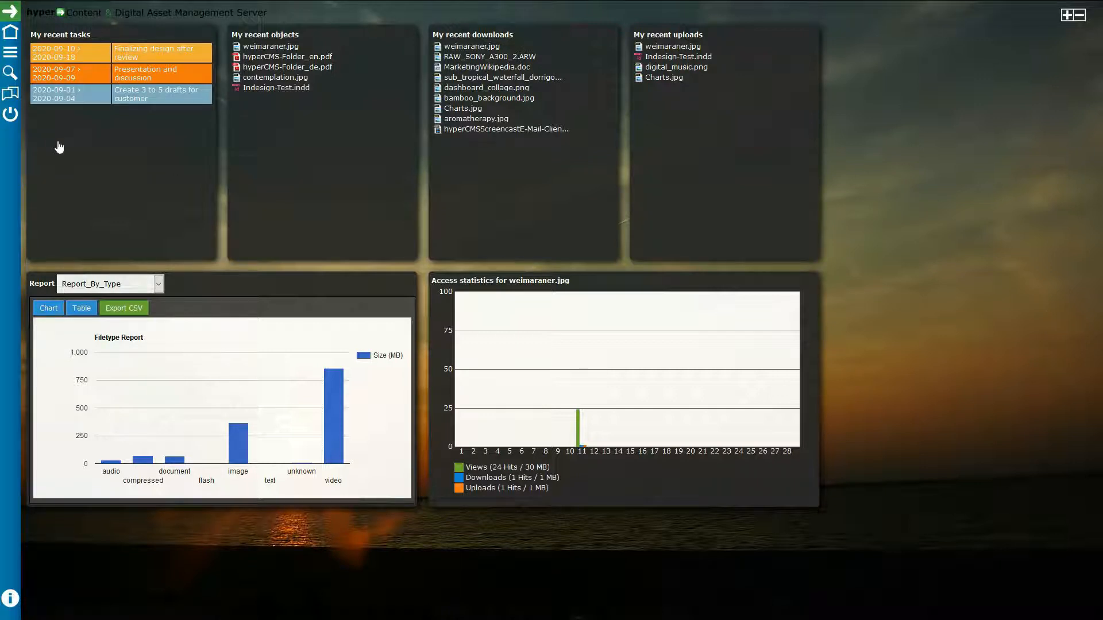
click(8, 54)
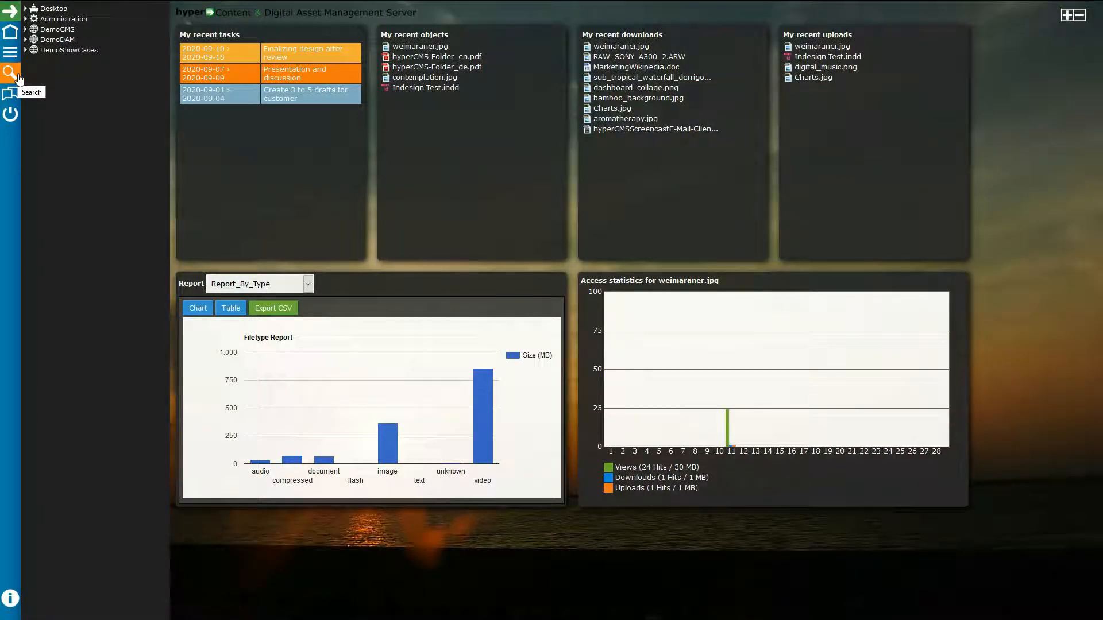
click(18, 78)
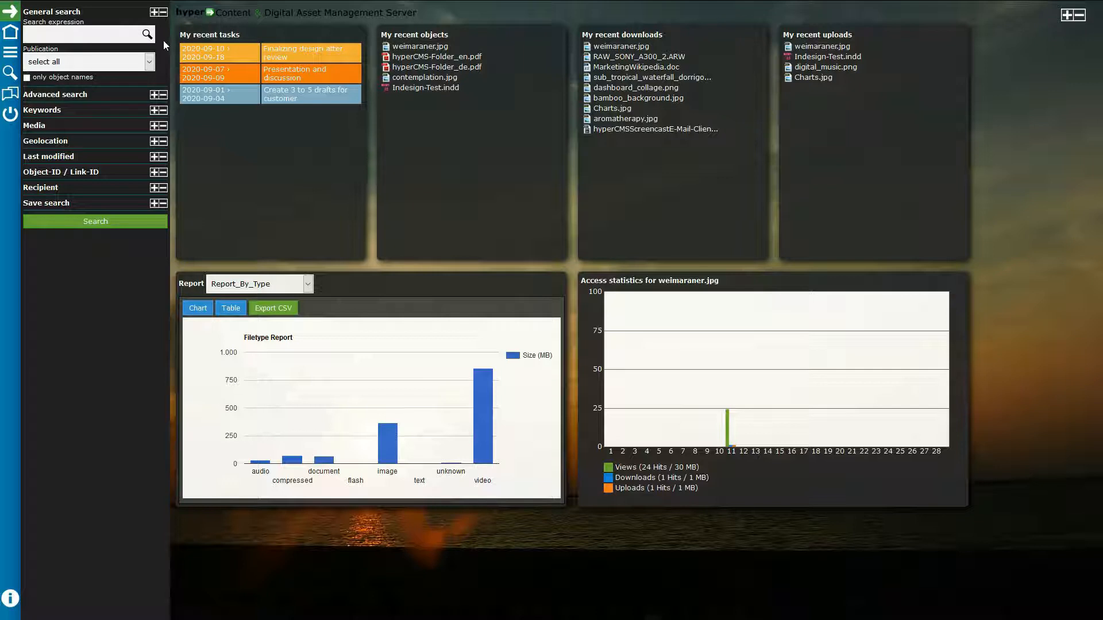
Step: Leave 'only object names' off and all publications searched, collapse General search, expand Advanced search
click(27, 78)
click(27, 79)
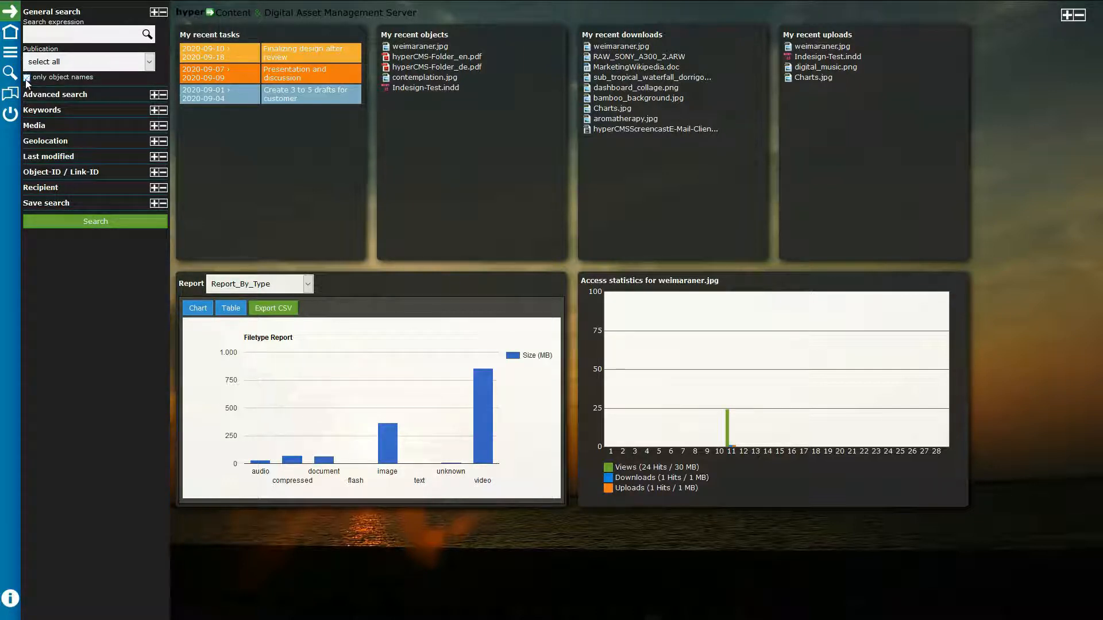
click(139, 66)
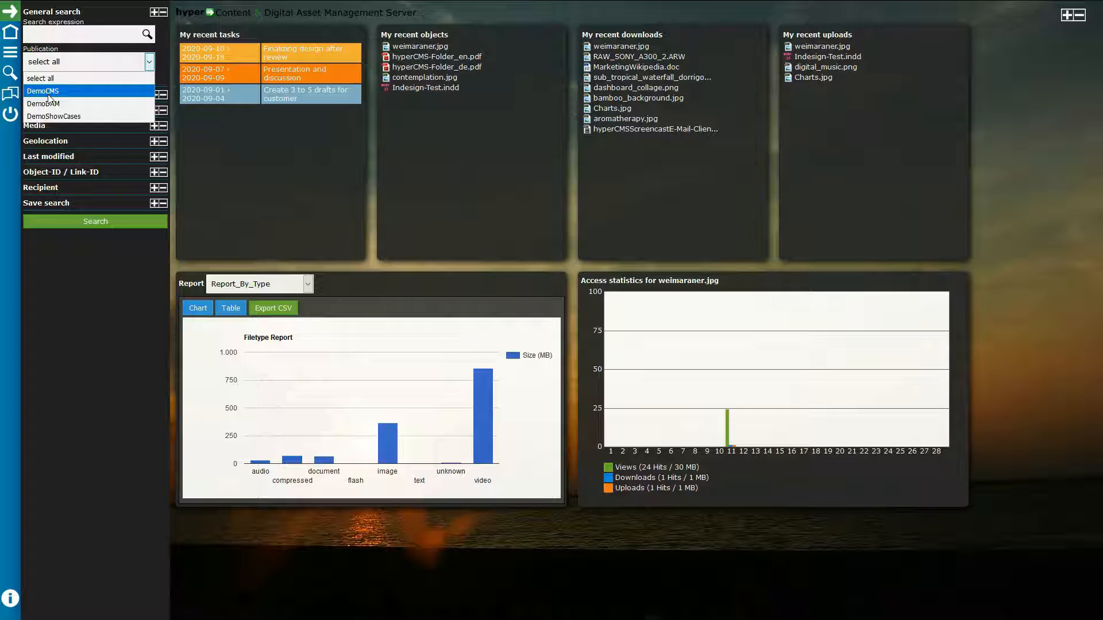
click(151, 64)
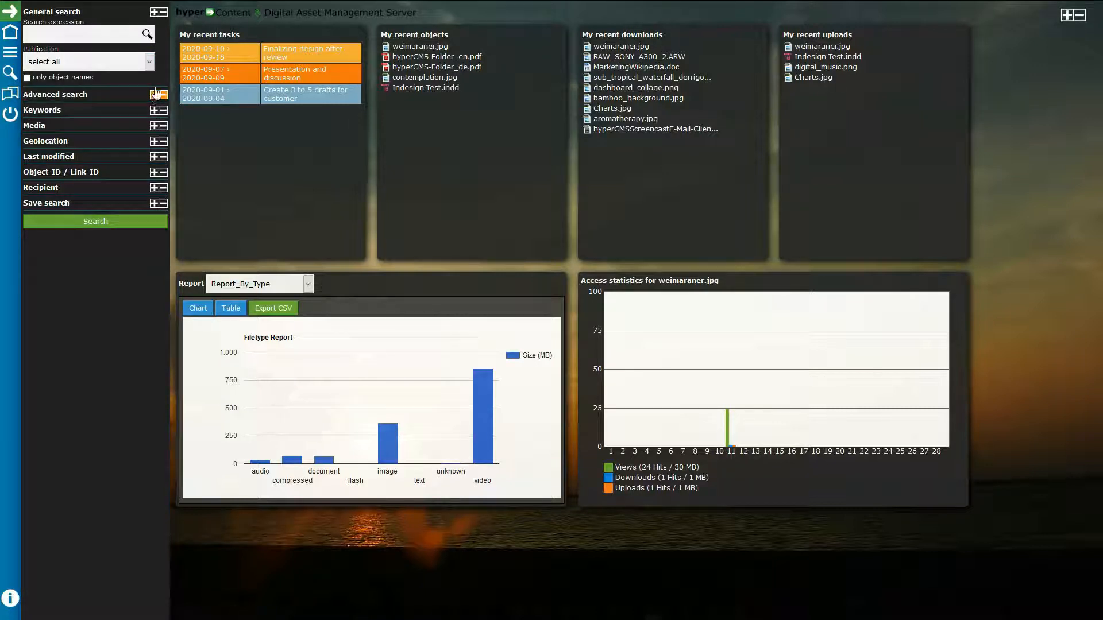
click(155, 12)
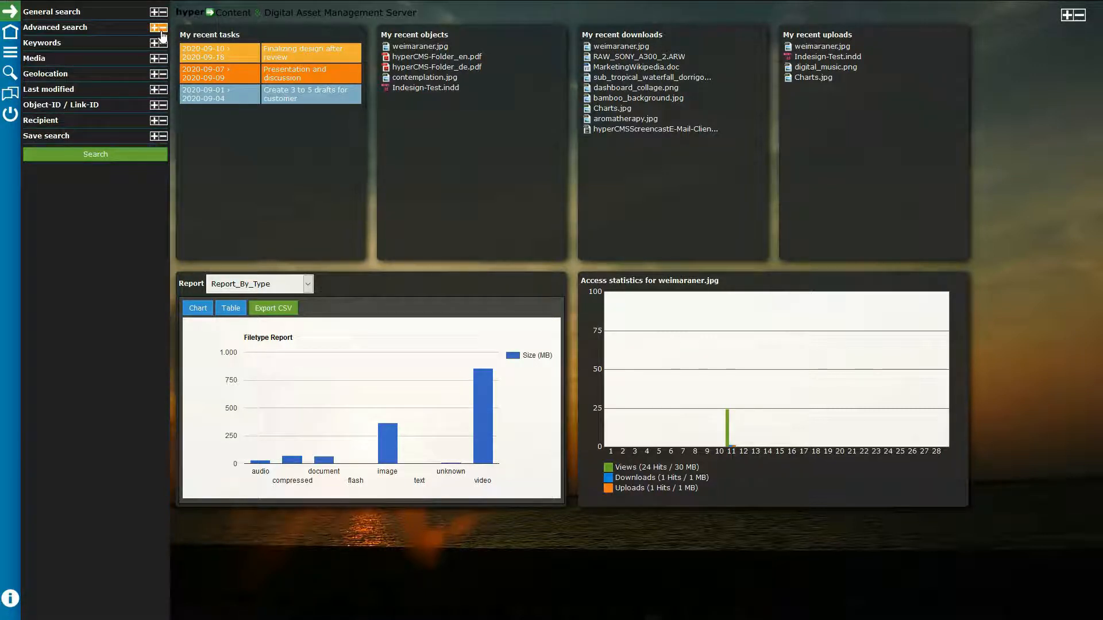
click(159, 29)
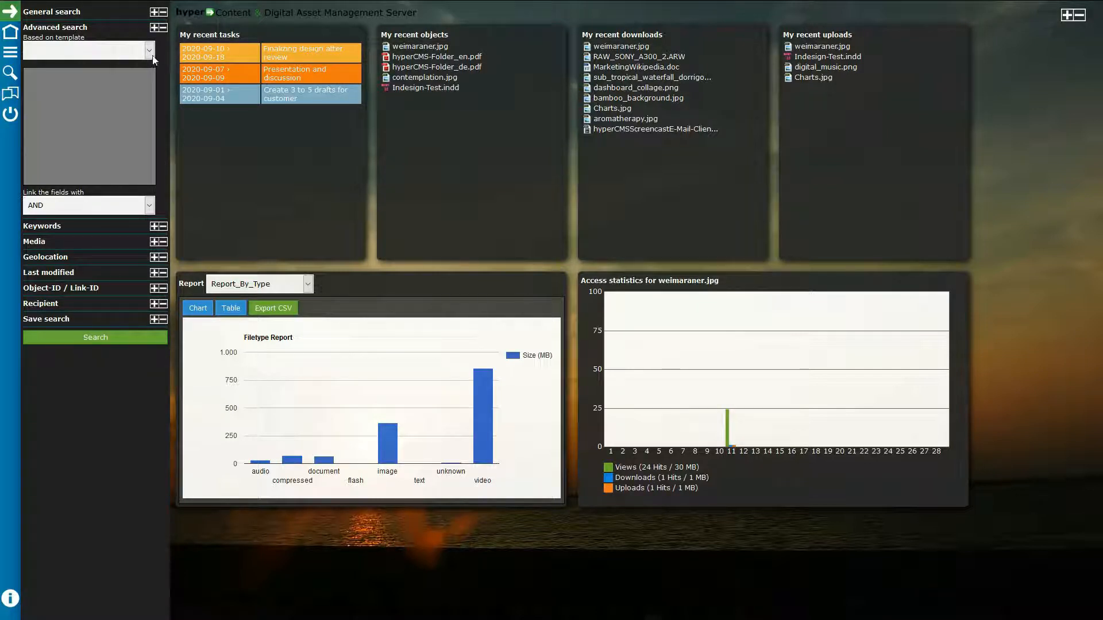
Step: Base advanced search on 'DemoDAM > default (Metadata)', keep fields joined with AND, then collapse it
click(153, 56)
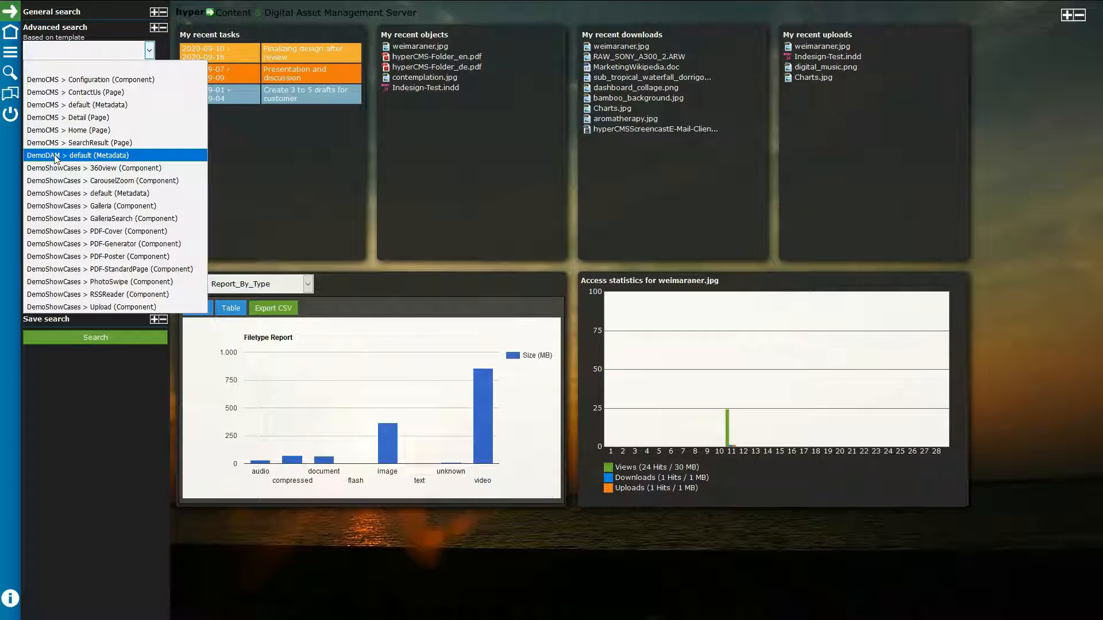
click(87, 156)
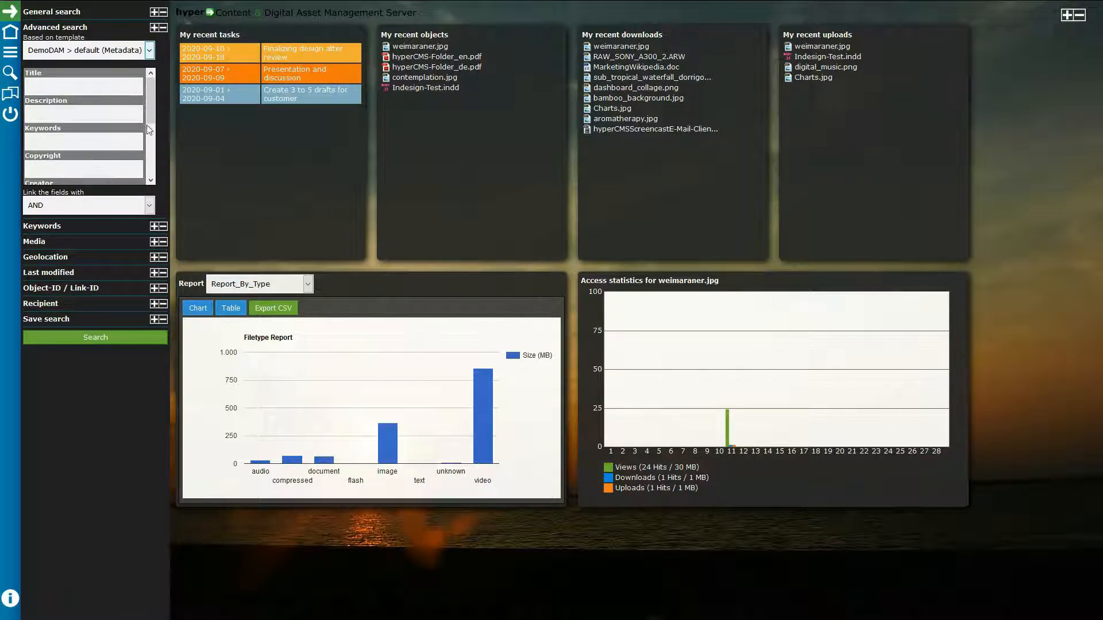
mouse_move(150, 106)
mouse_down()
mouse_move(151, 164)
mouse_move(150, 103)
mouse_up()
click(149, 205)
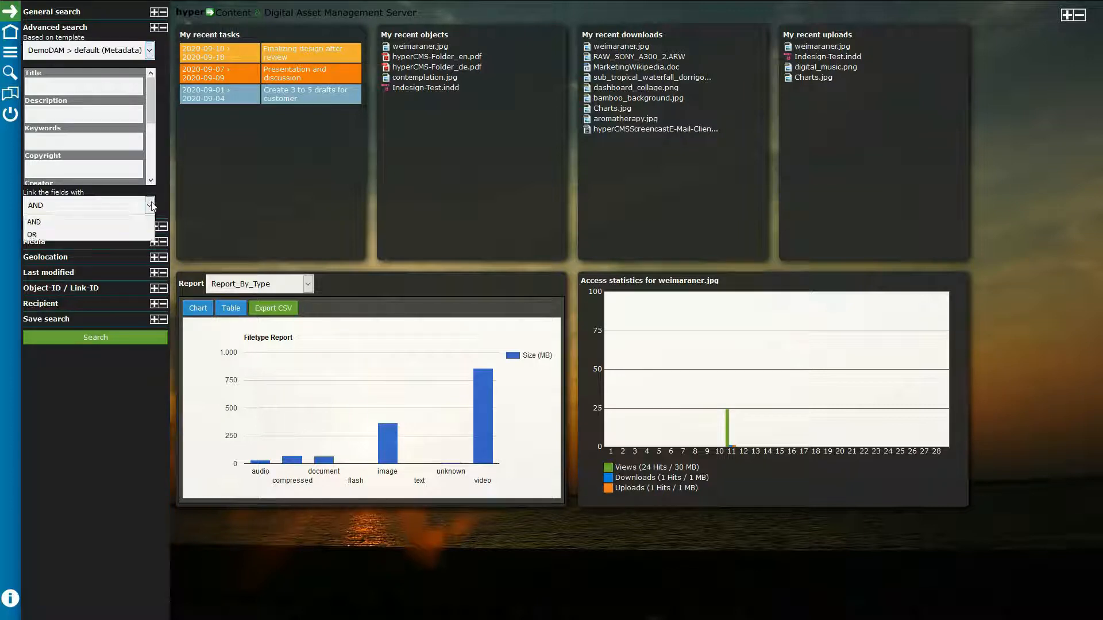
click(111, 222)
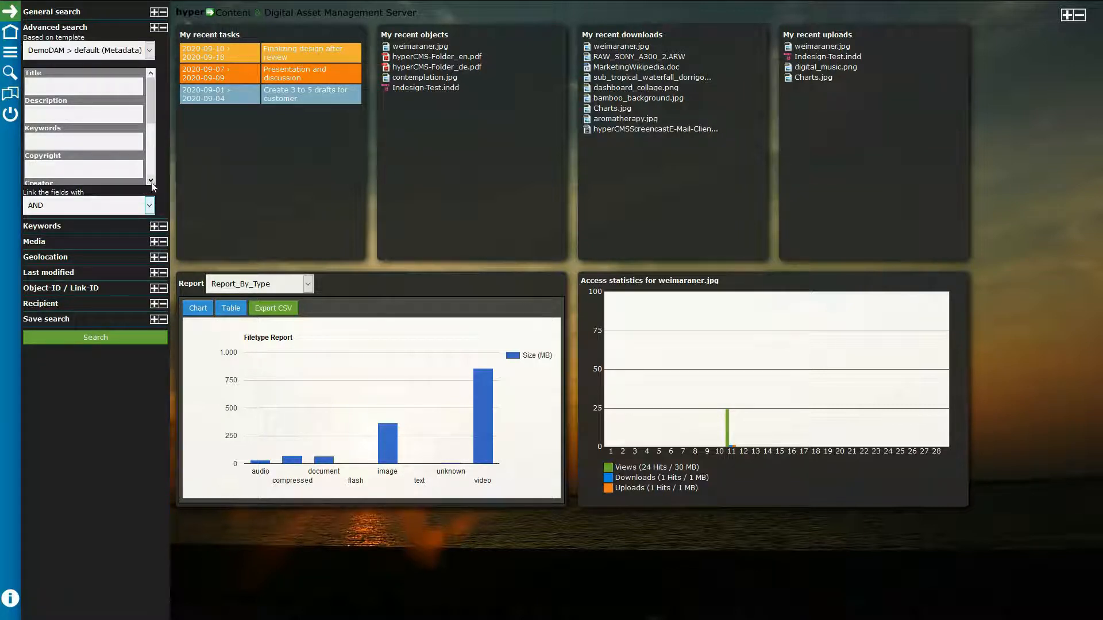
click(160, 27)
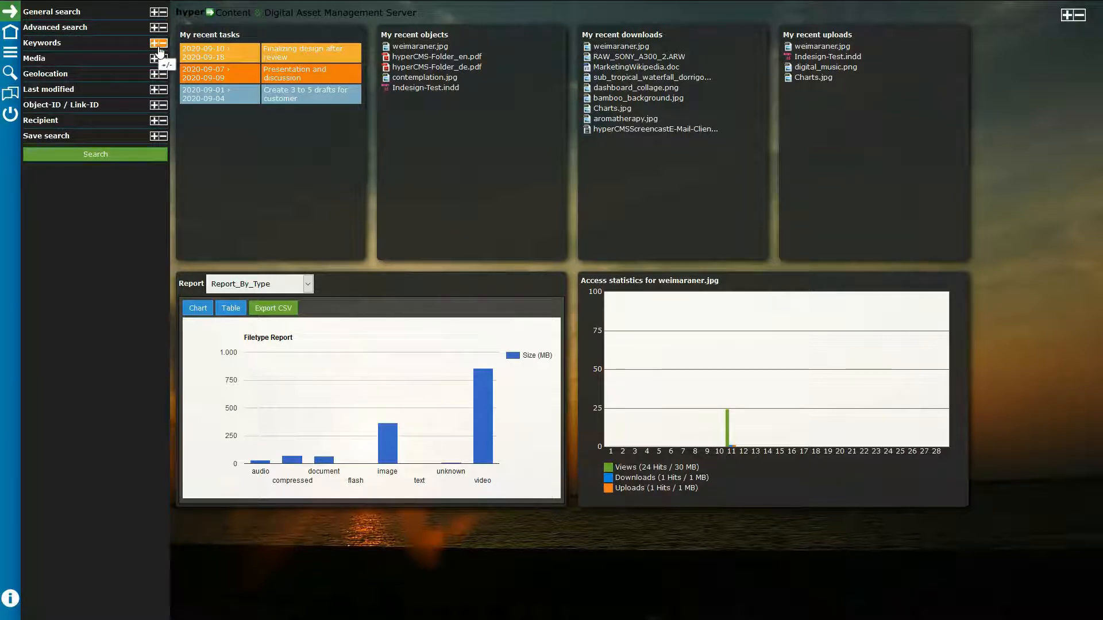
Step: Expand the Keywords list to show every keyword with its count
click(158, 45)
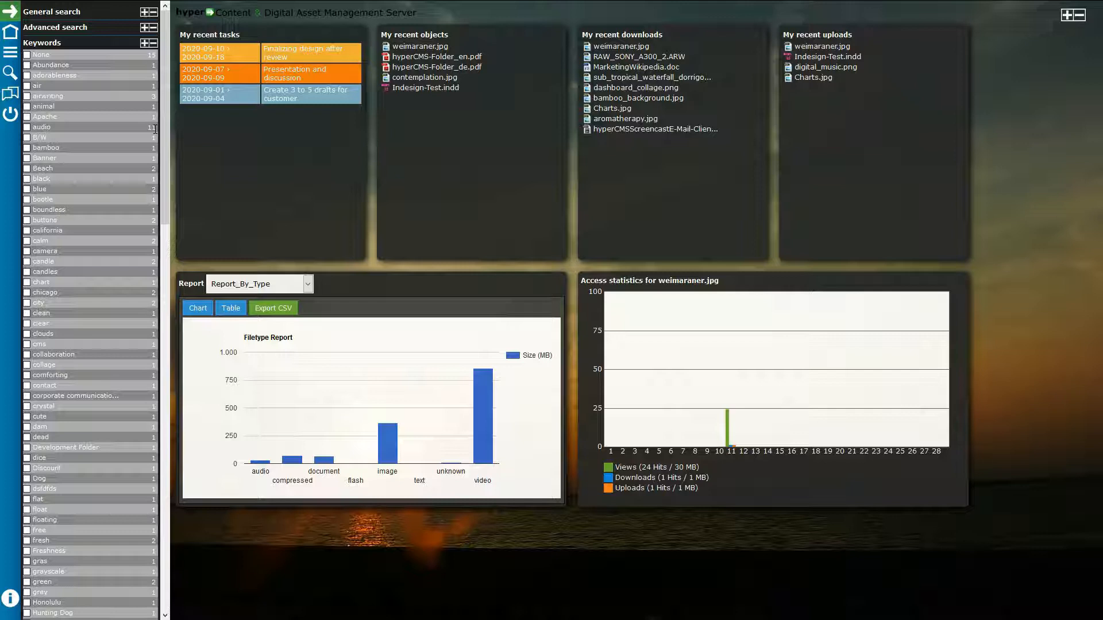
Step: Search for assets tagged 'audio' and dismiss the multi-selection and icon help tips
click(38, 126)
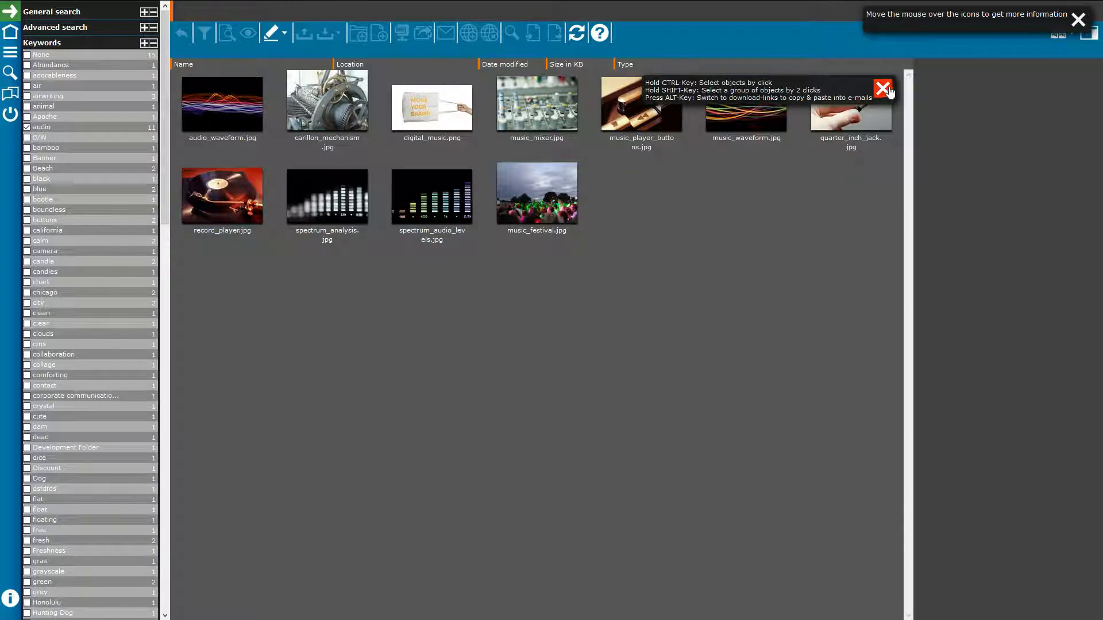
click(883, 89)
click(1078, 20)
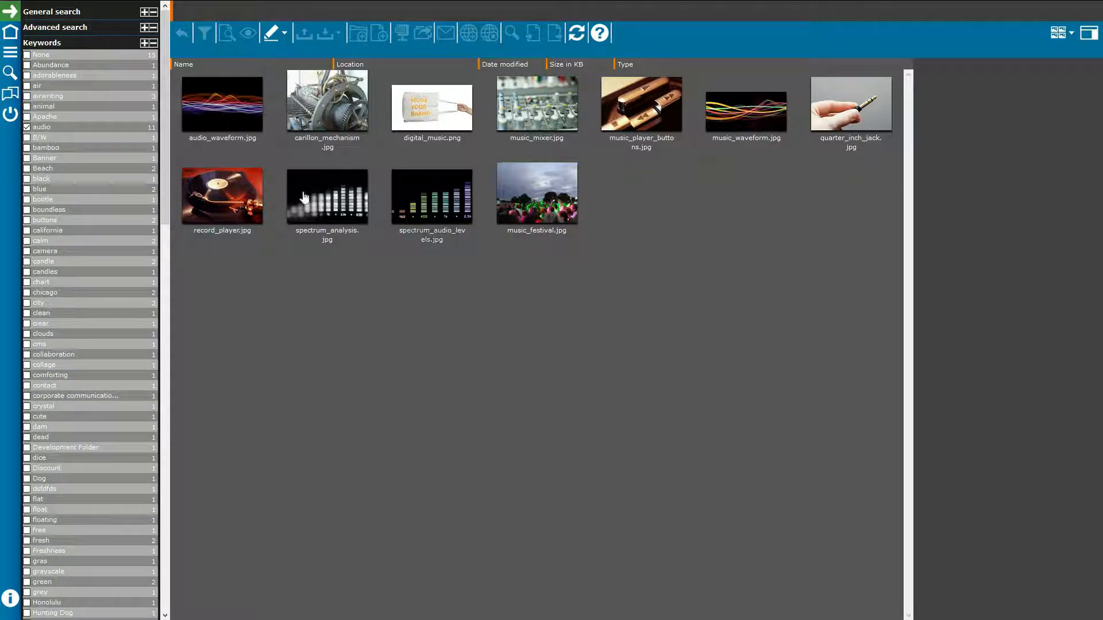
Step: Collapse Keywords, expand Media search, and review the media size choices, leaving them unchanged
click(153, 43)
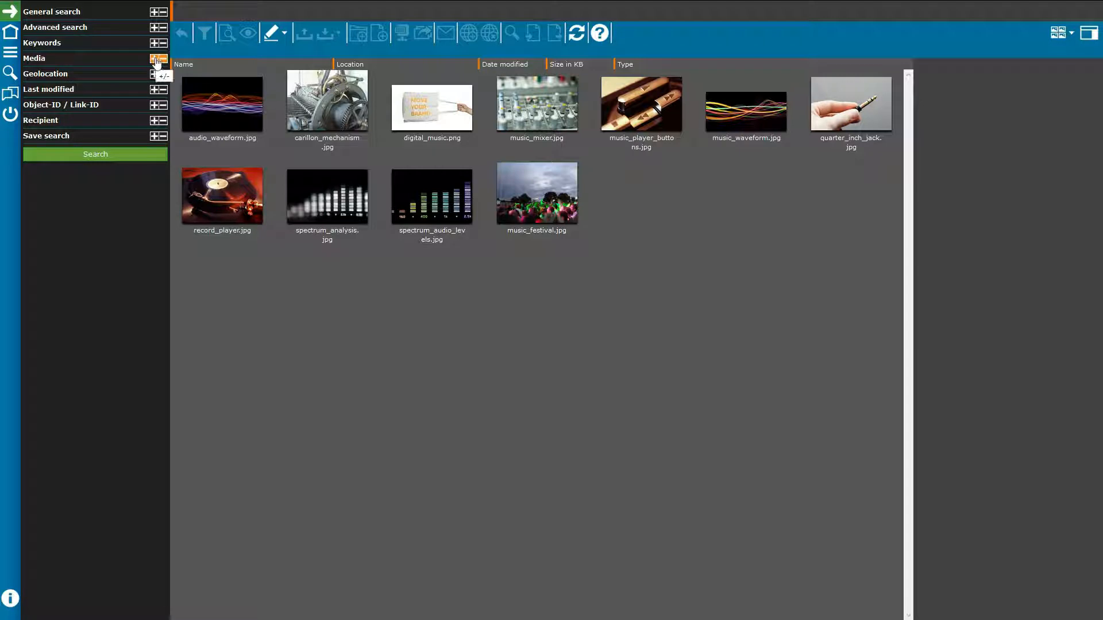
click(157, 61)
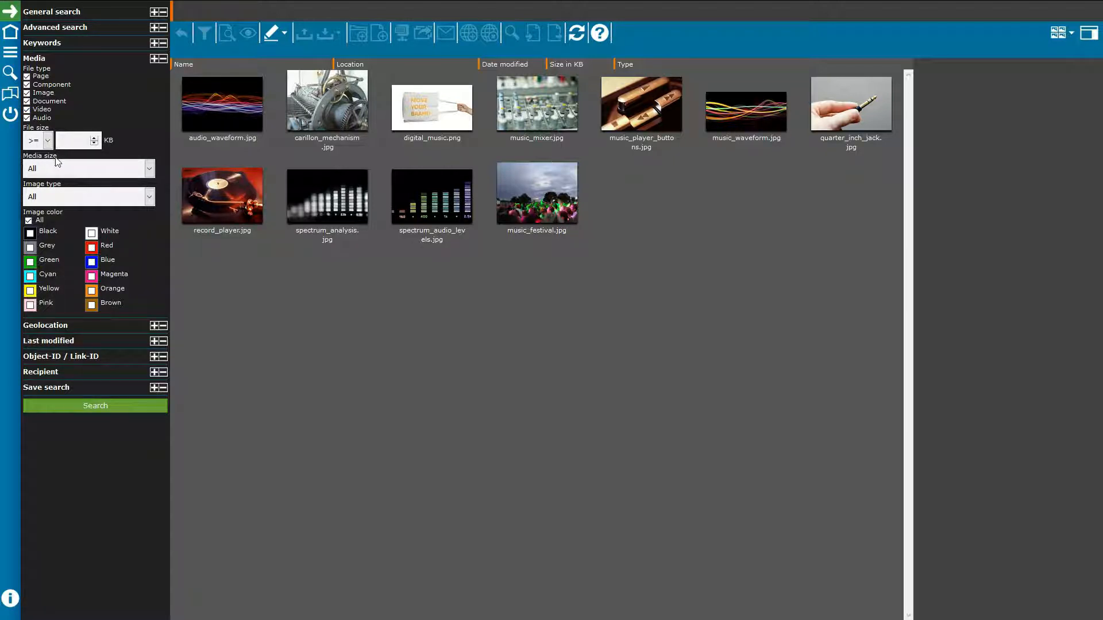
click(149, 168)
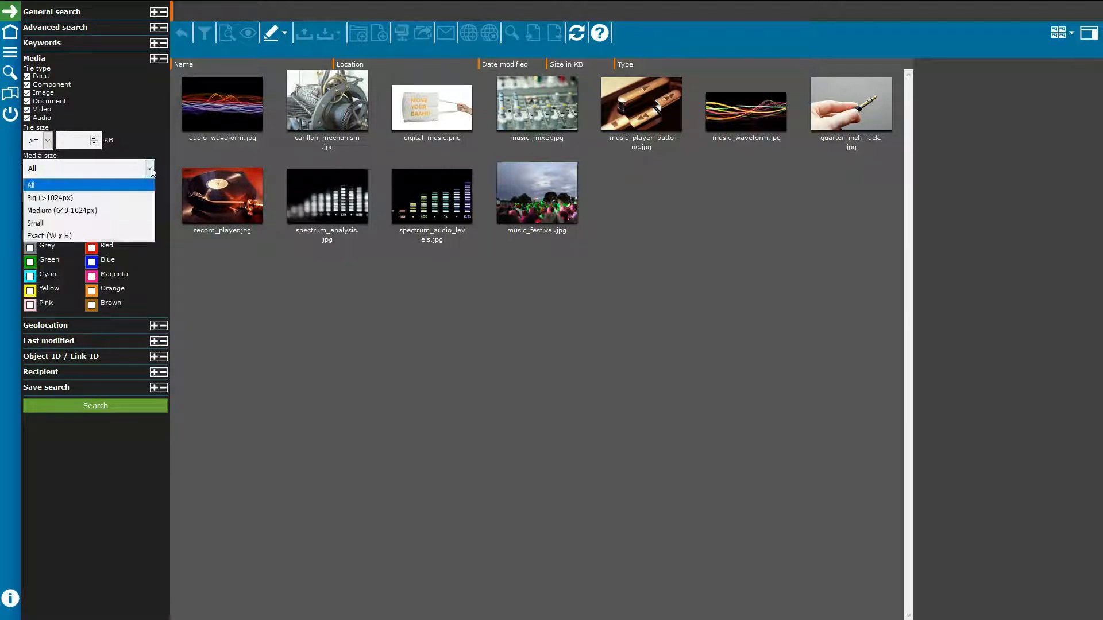
click(39, 237)
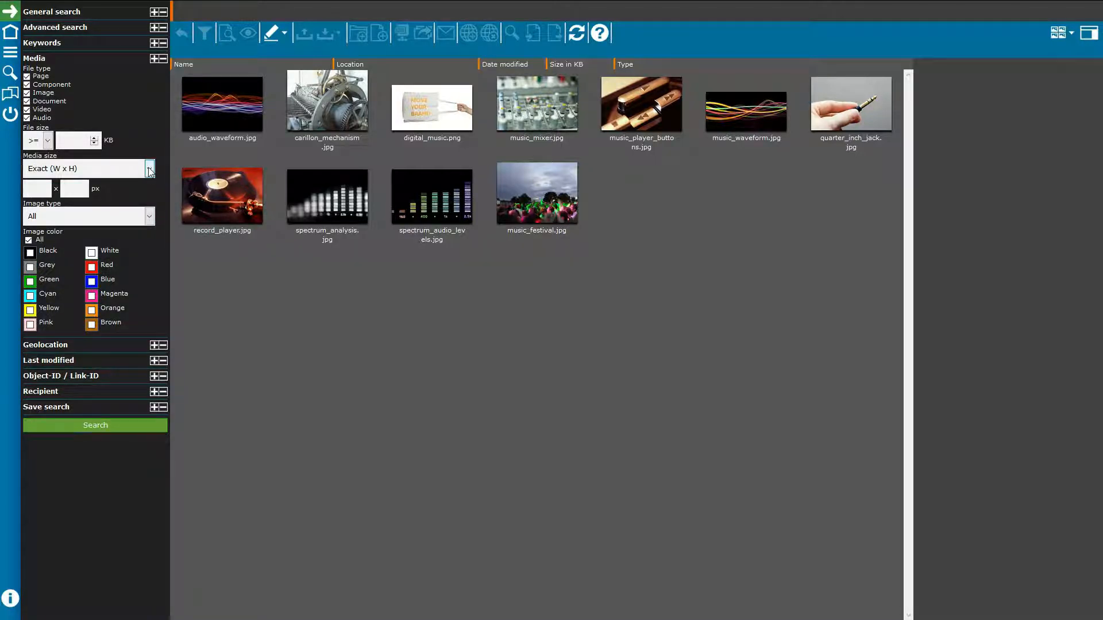
click(149, 168)
click(148, 168)
Step: Filter the search to Red and Blue image colours, run it, and fold the Media section
click(91, 268)
click(91, 281)
click(96, 425)
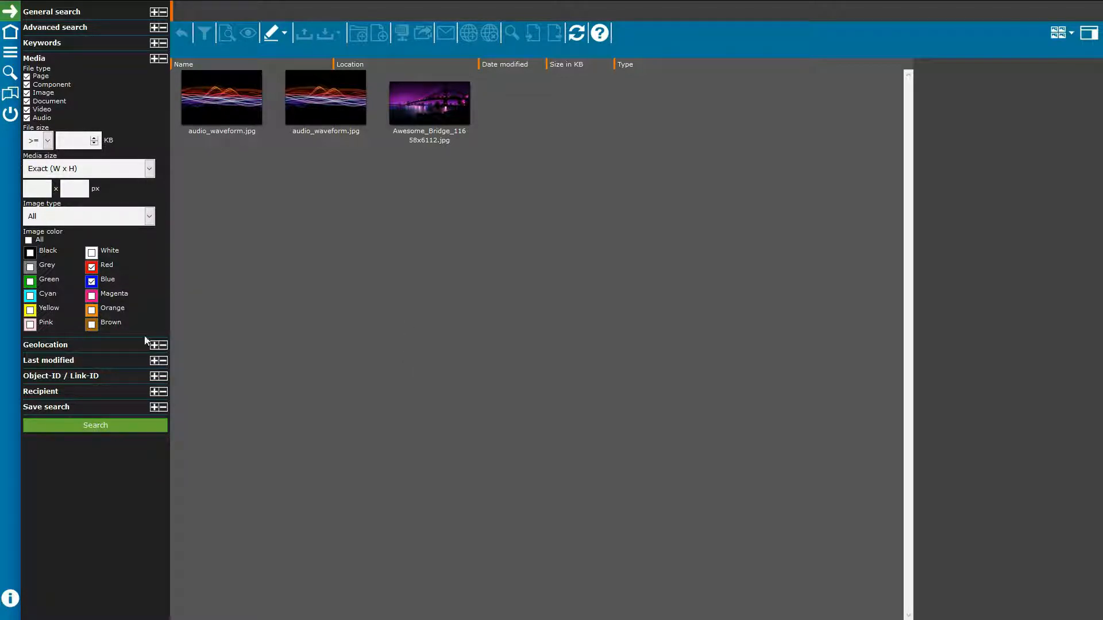
click(162, 59)
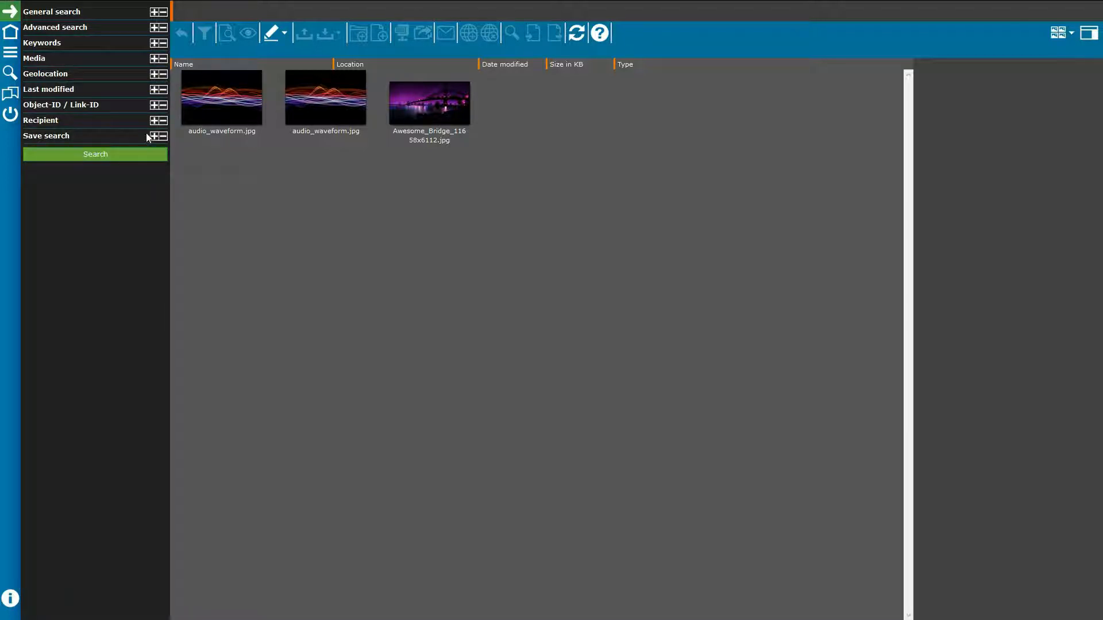
Step: Drag a search area around Africa on the geolocation map, then fold the section away
click(162, 74)
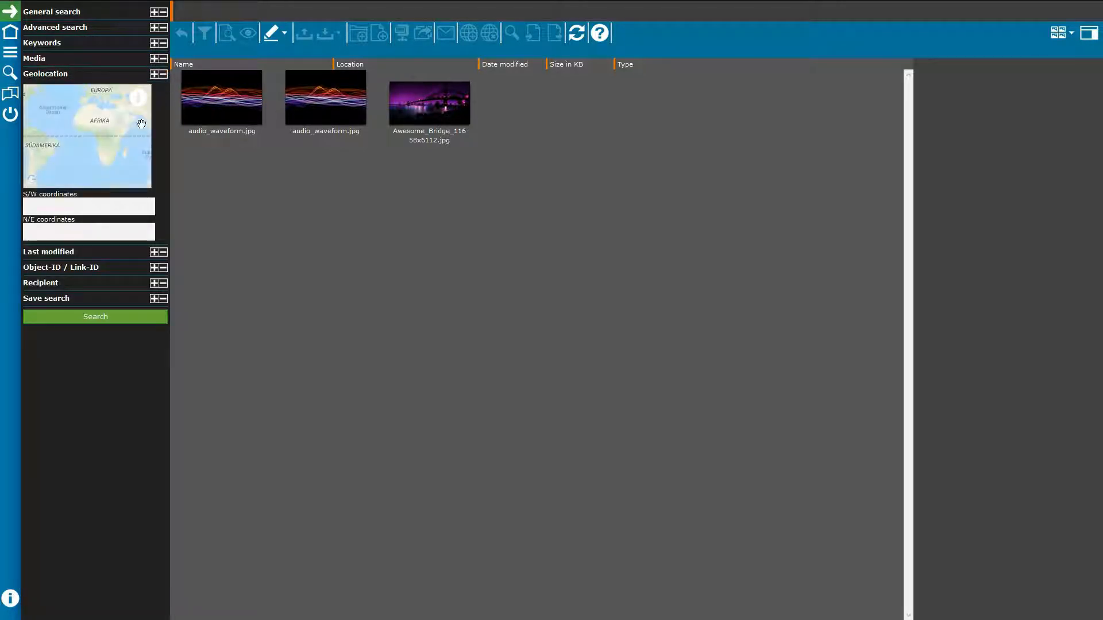
mouse_move(143, 103)
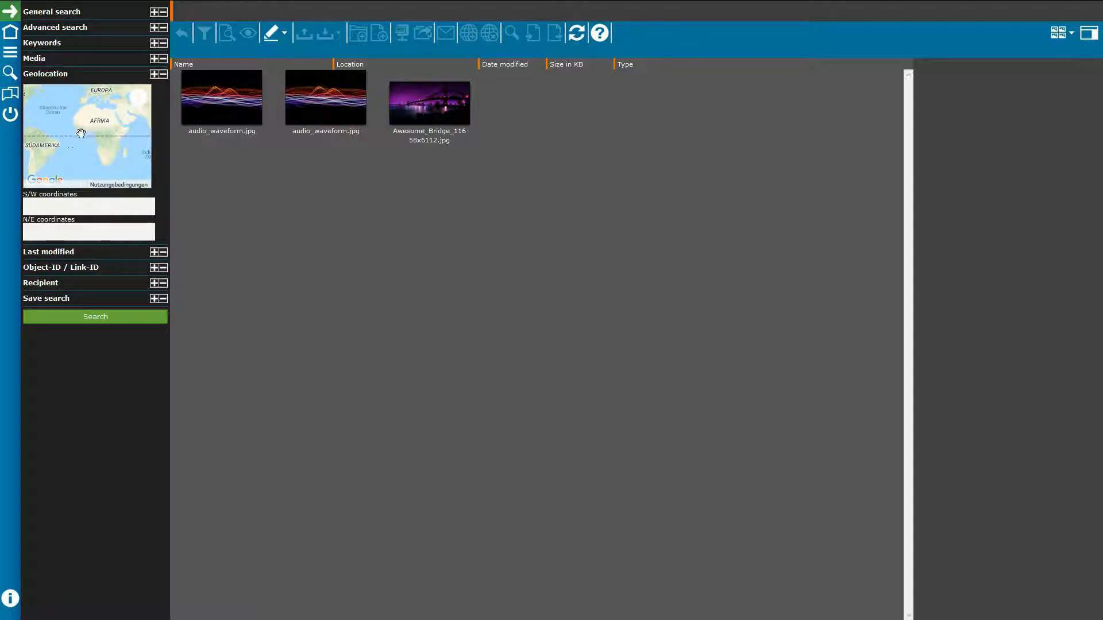
drag(81, 134, 125, 106)
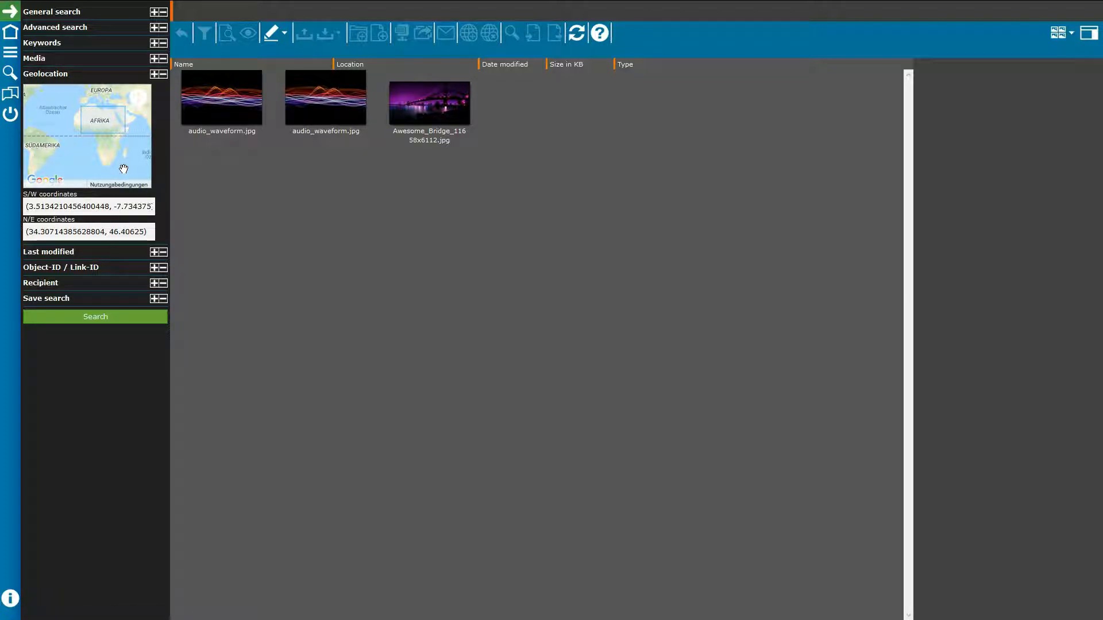
click(155, 75)
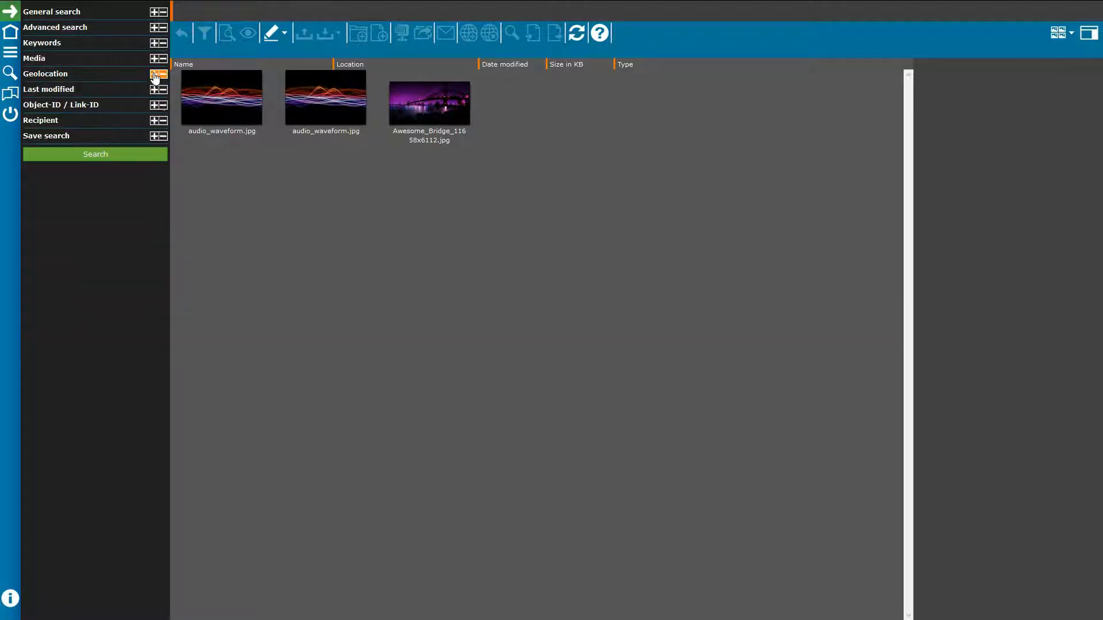
click(155, 89)
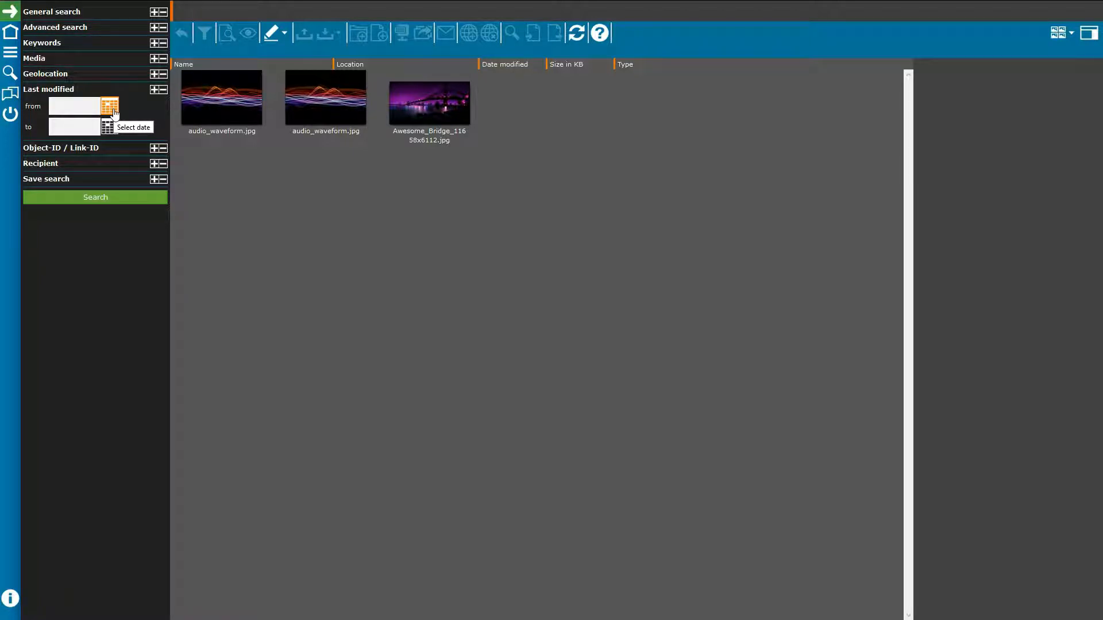
click(162, 92)
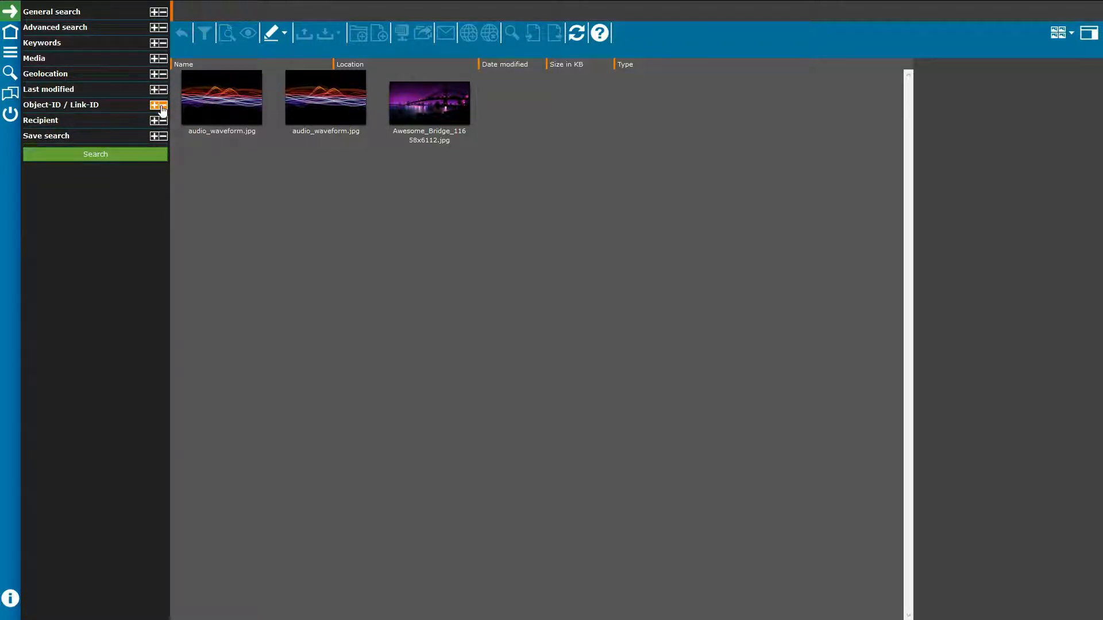
click(162, 105)
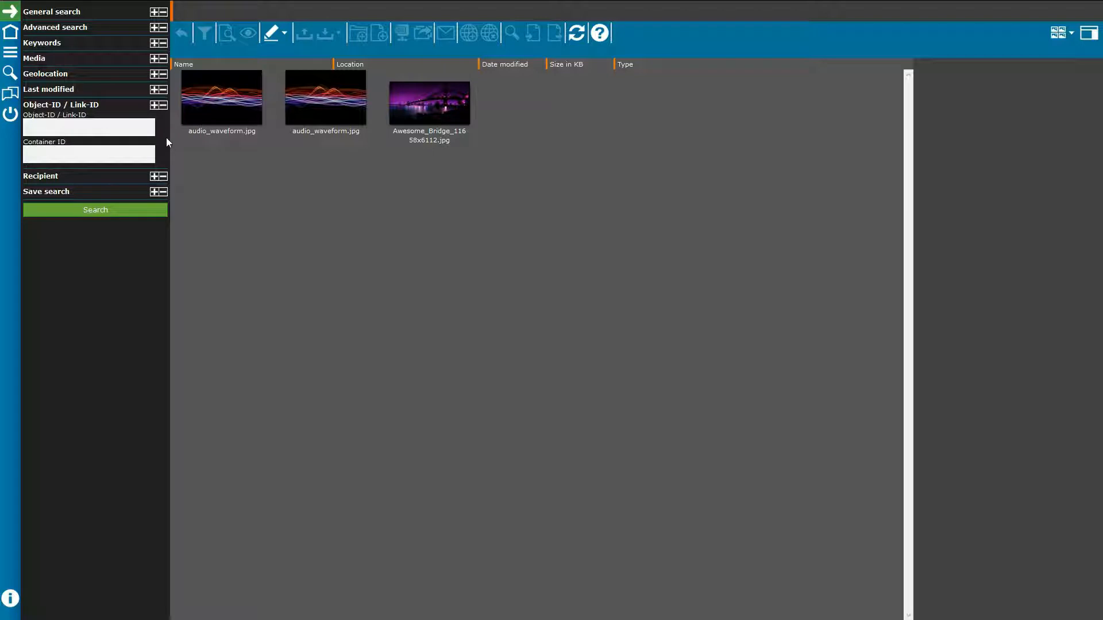
click(159, 105)
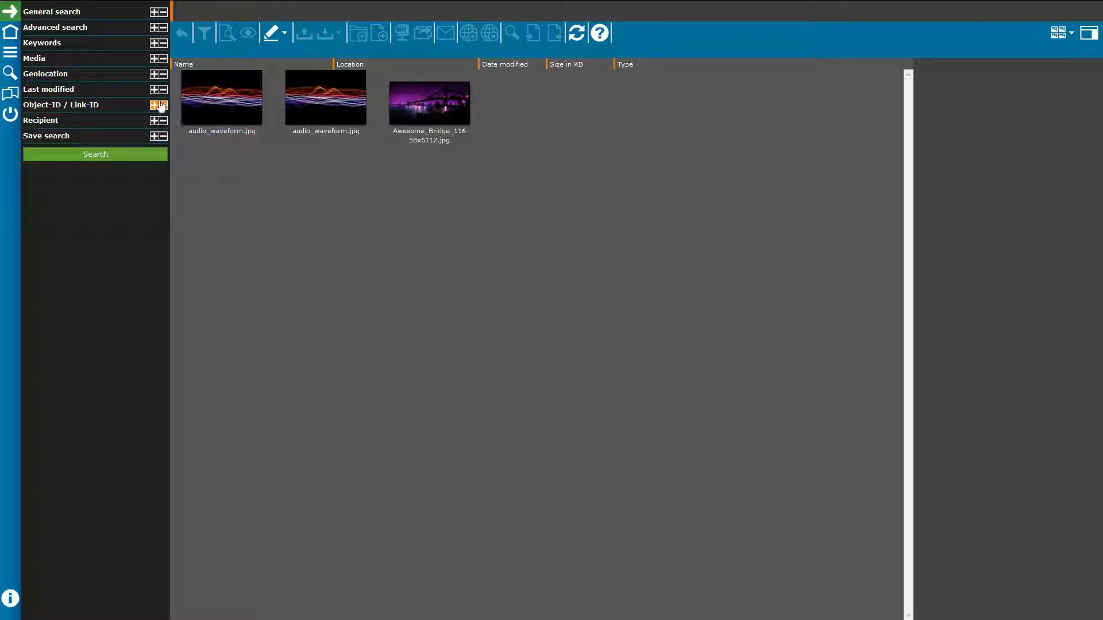
Step: Glance at the Recipient filters, expand Save search, and close the right-hand preview panel
click(159, 120)
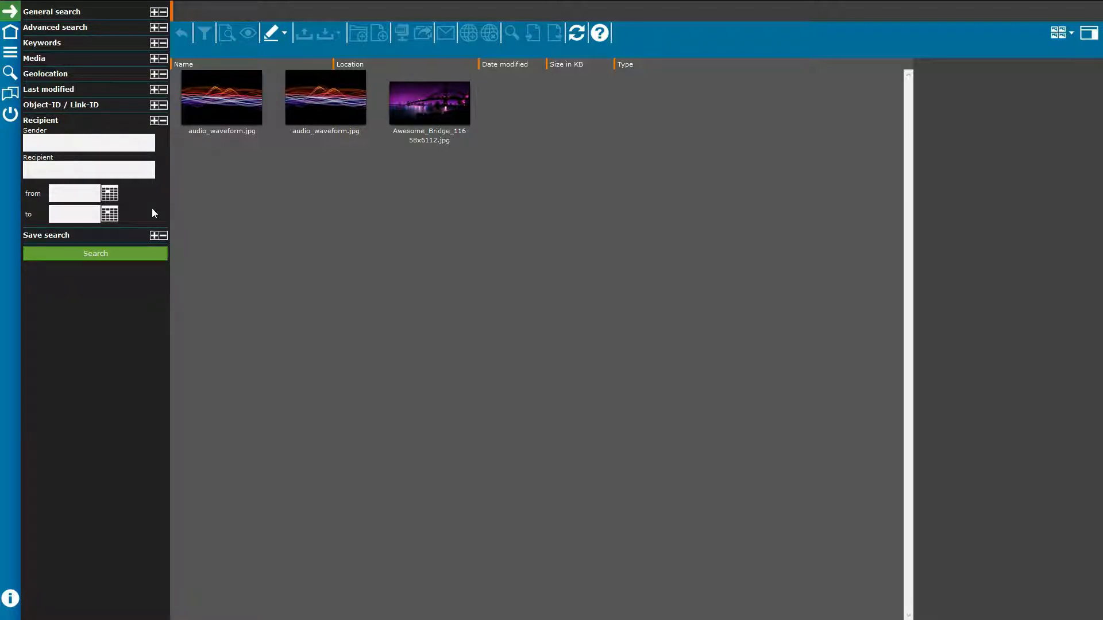
click(163, 120)
click(154, 137)
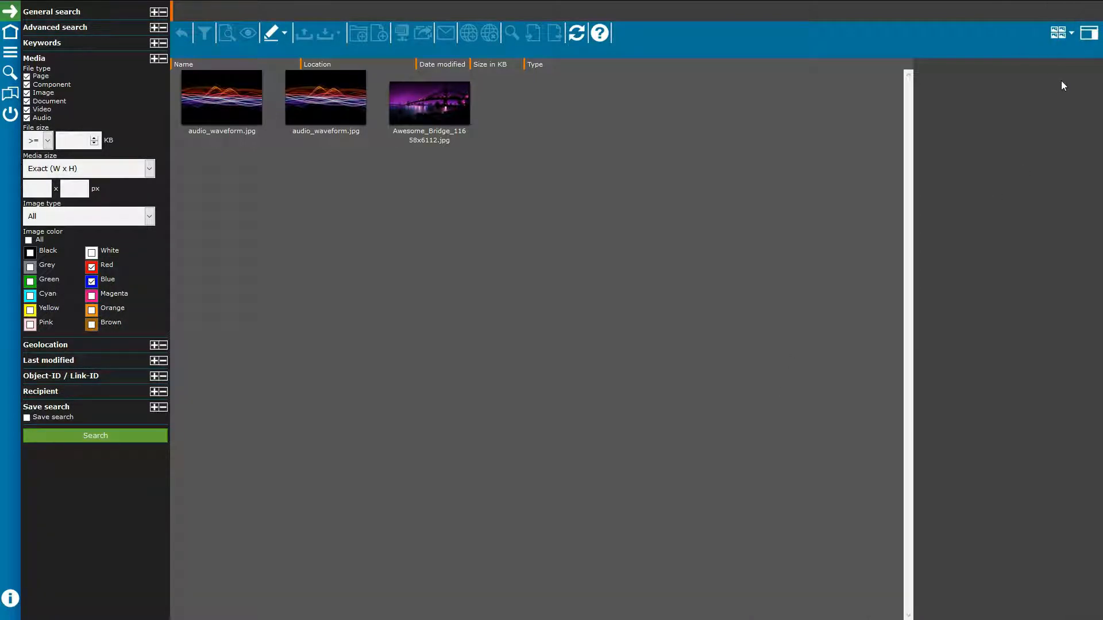
click(1088, 33)
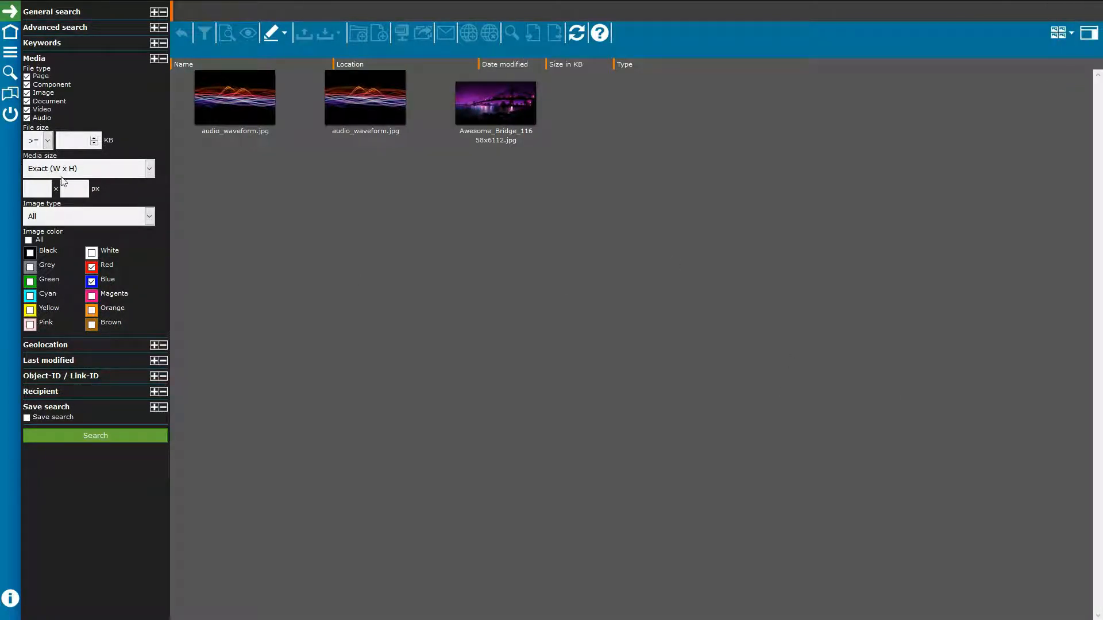
Step: In chat, invite another user, send a hello message, and share the audio_waveform image as an Object-Link
click(6, 101)
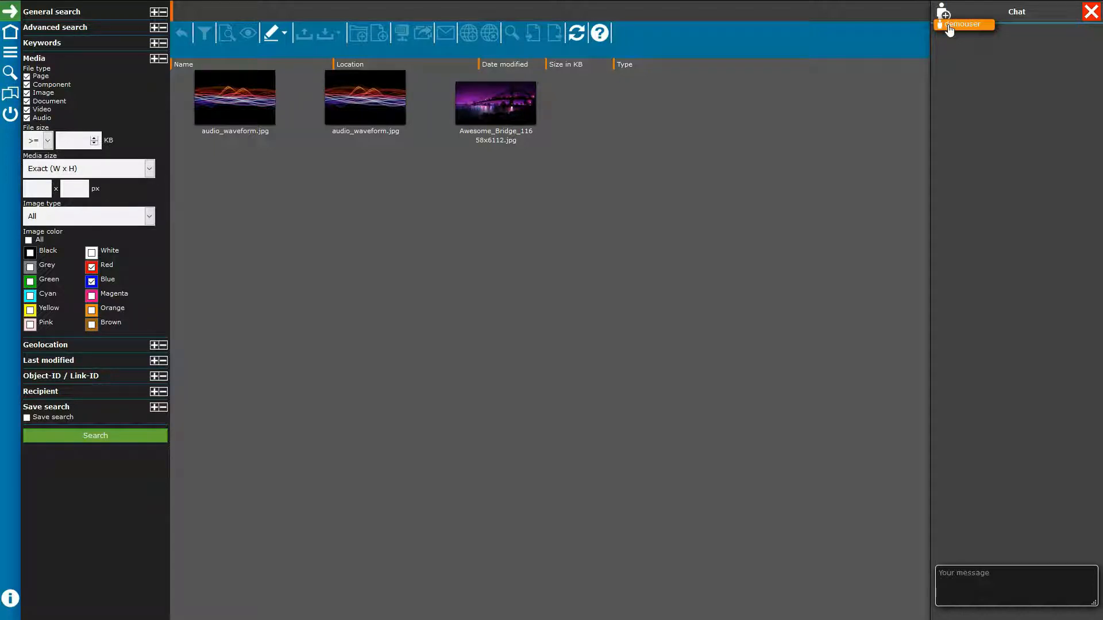
click(949, 27)
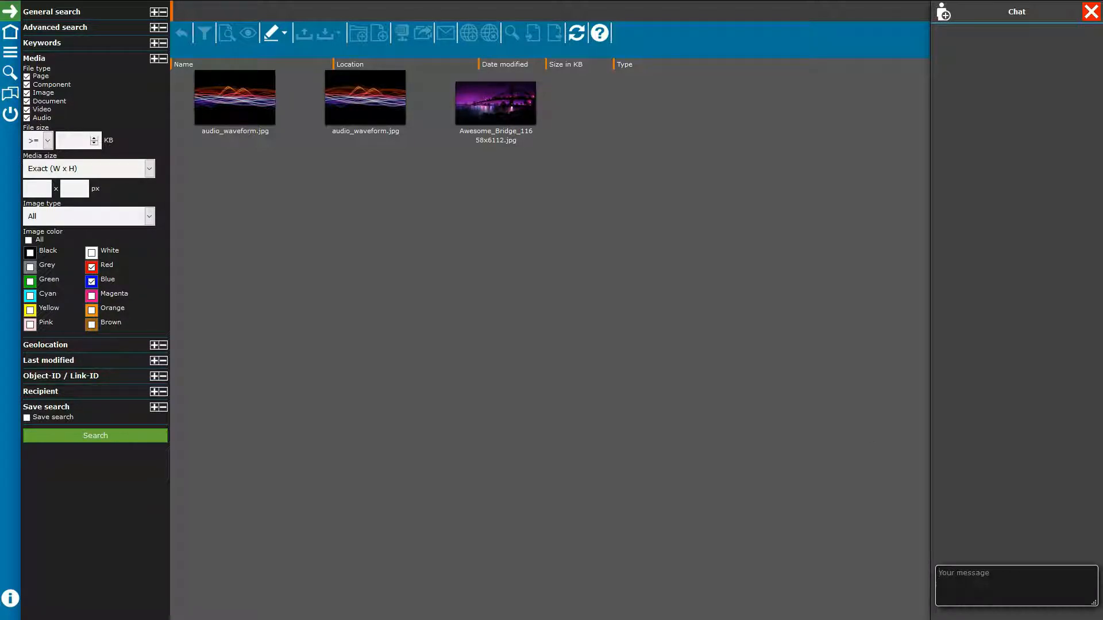
text(herlllo)
key(Return)
right_click(367, 121)
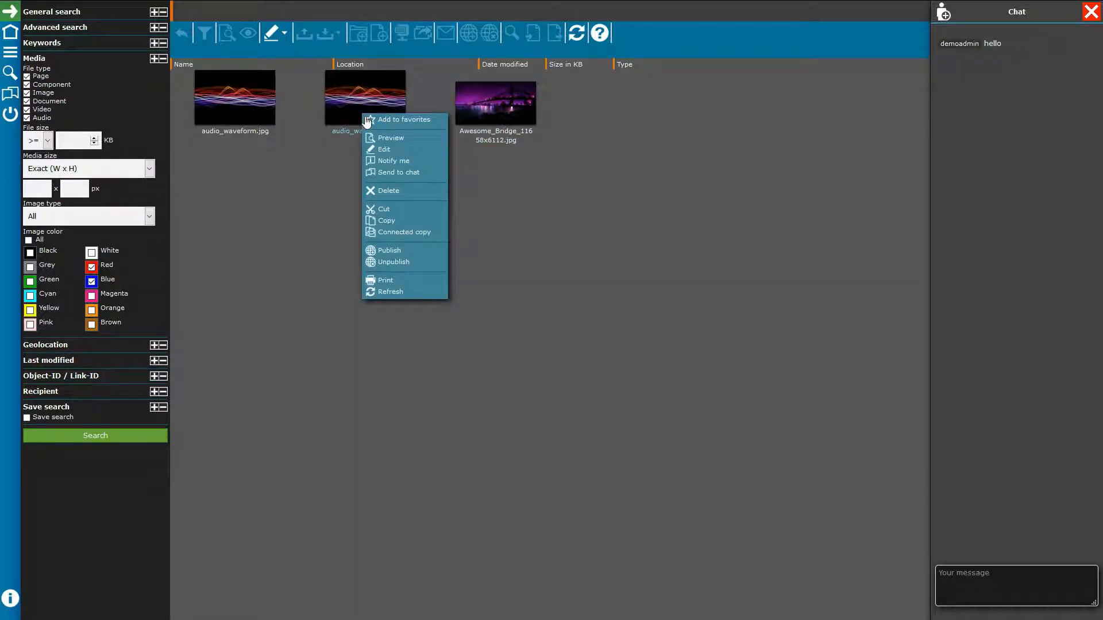
click(394, 174)
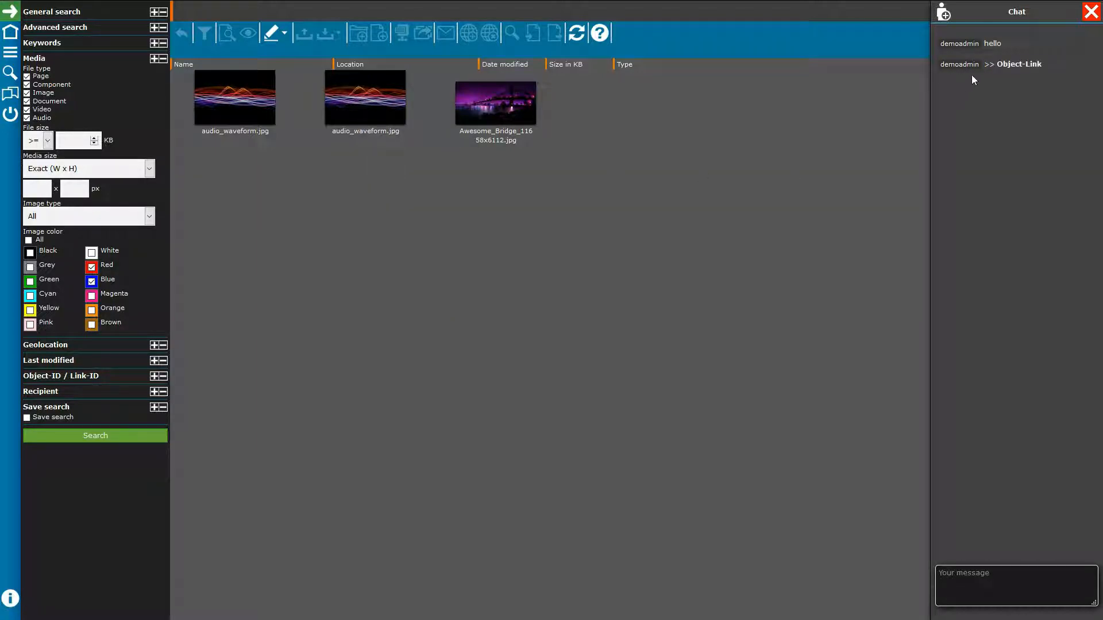
click(1006, 68)
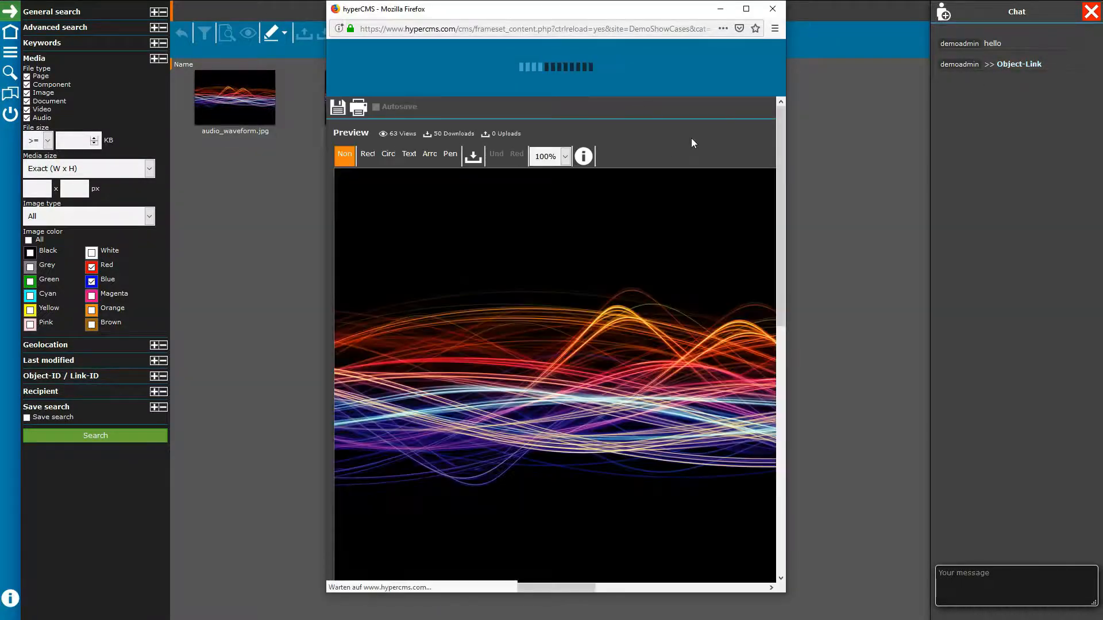
click(746, 8)
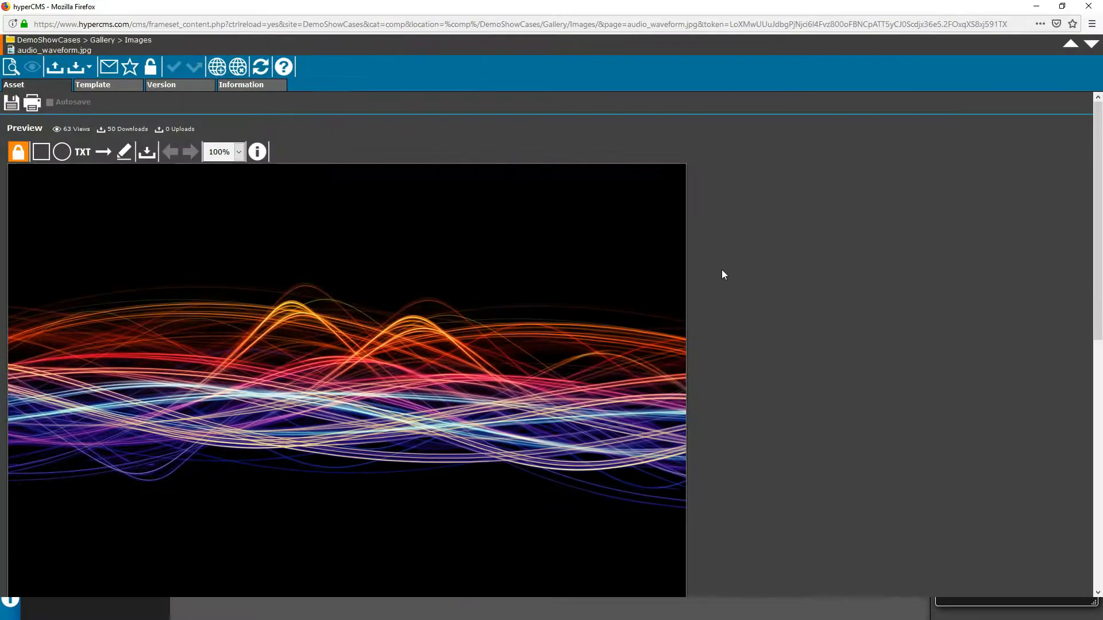
click(67, 160)
scroll(715, 316, down, 8)
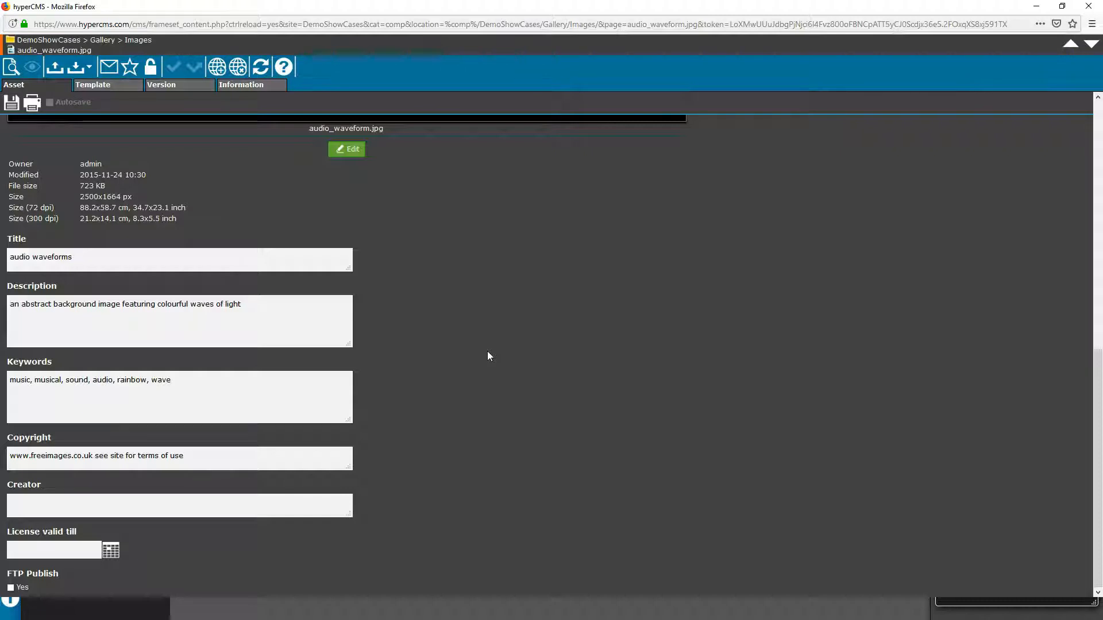
scroll(507, 345, up, 3)
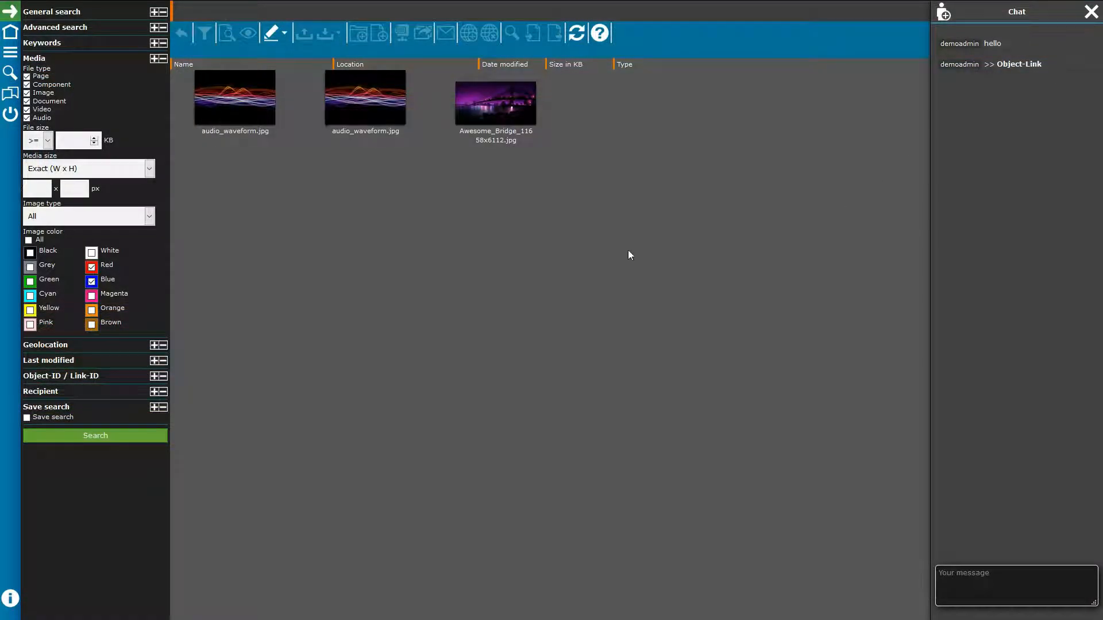
Step: Close the chat, show the user and date information, then bring back the navigation tree
click(1085, 14)
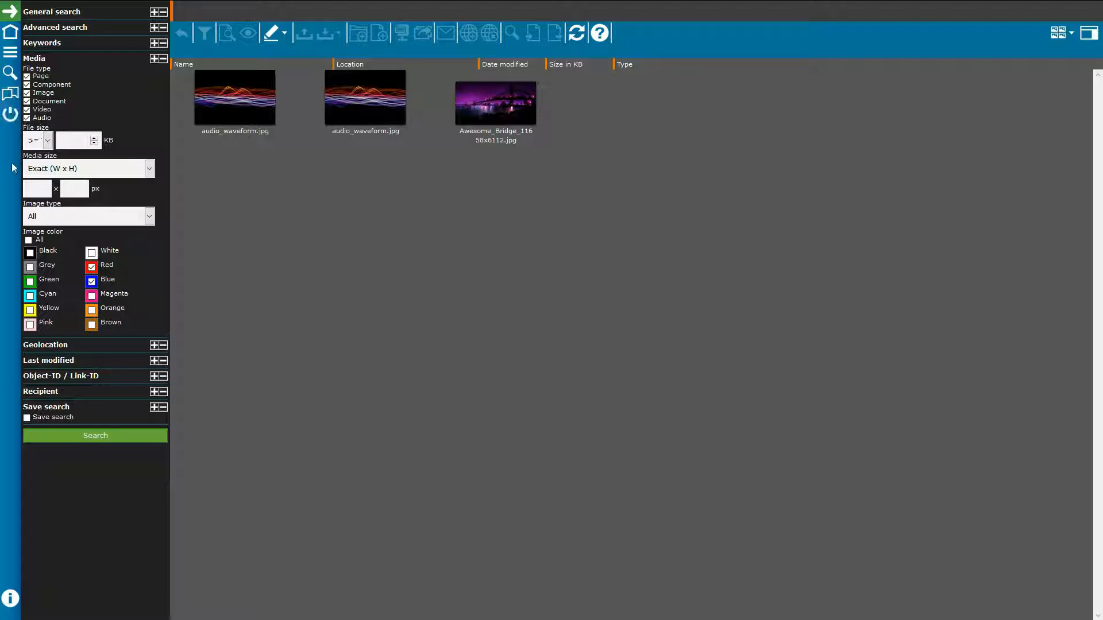
click(10, 599)
click(11, 52)
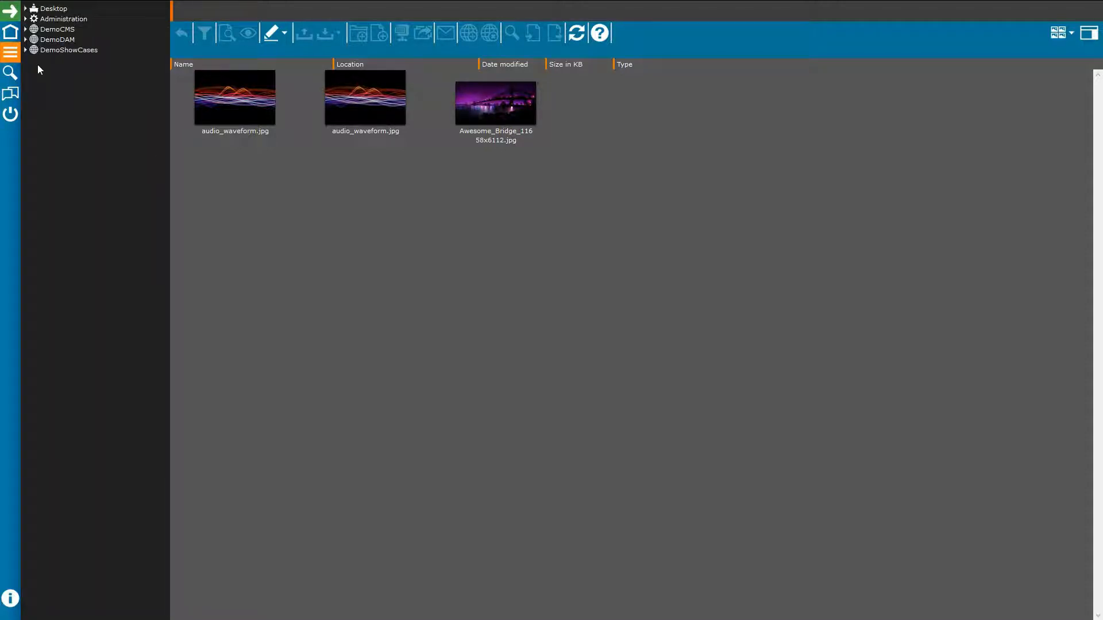
Step: Expand Desktop and open Personal settings showing password, name, e-mail, language and theme fields
click(25, 10)
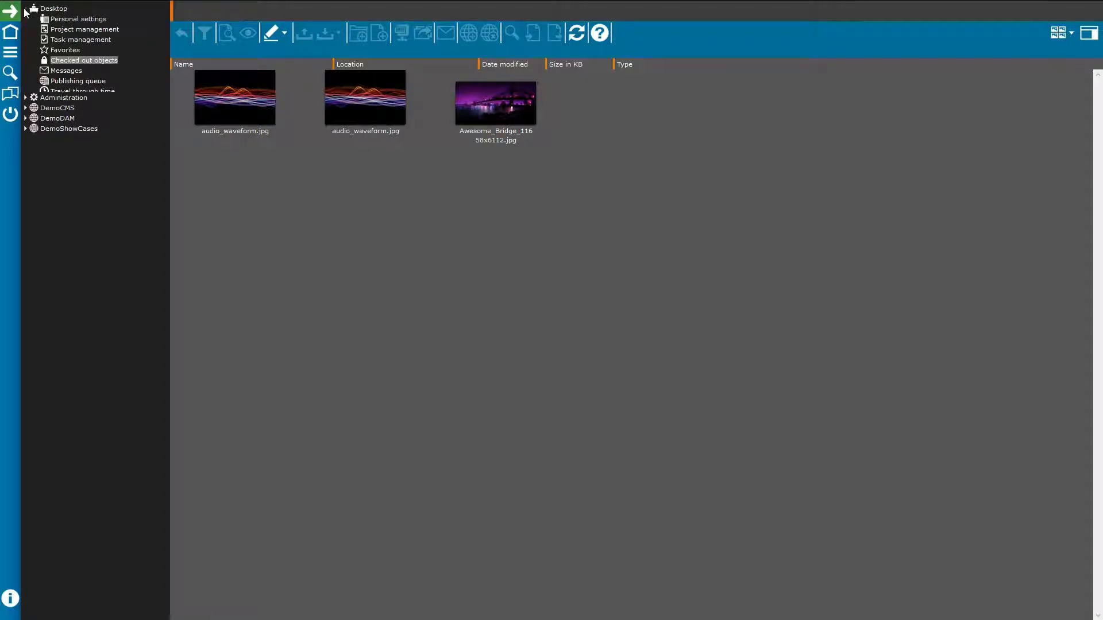
click(65, 20)
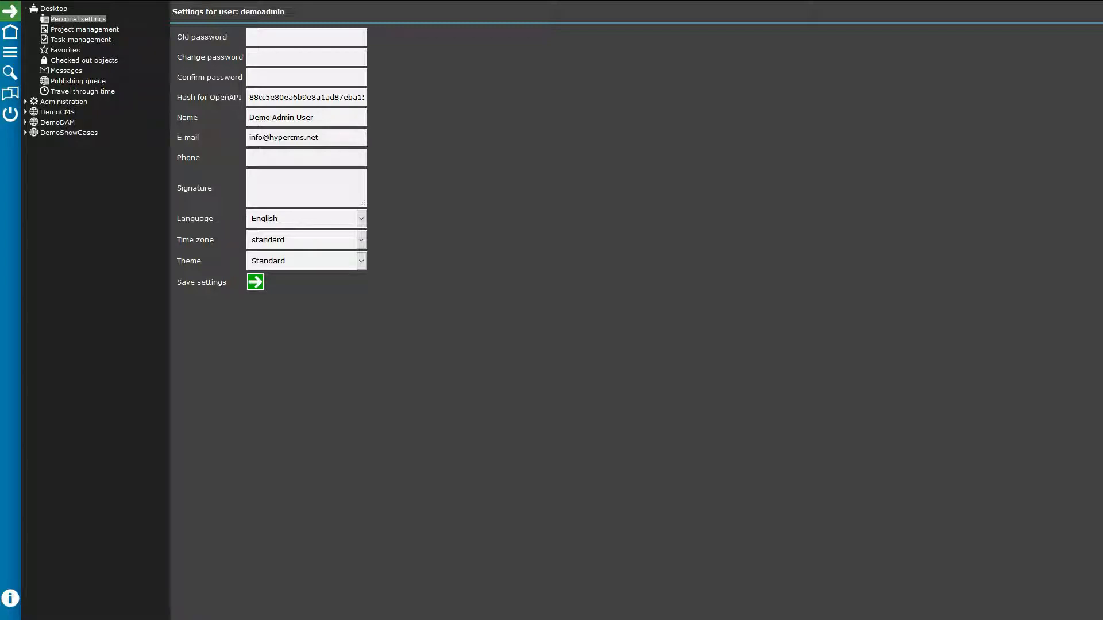
Step: Open Project management for Product Launch, briefly opening and dismissing the new subproject form
click(91, 31)
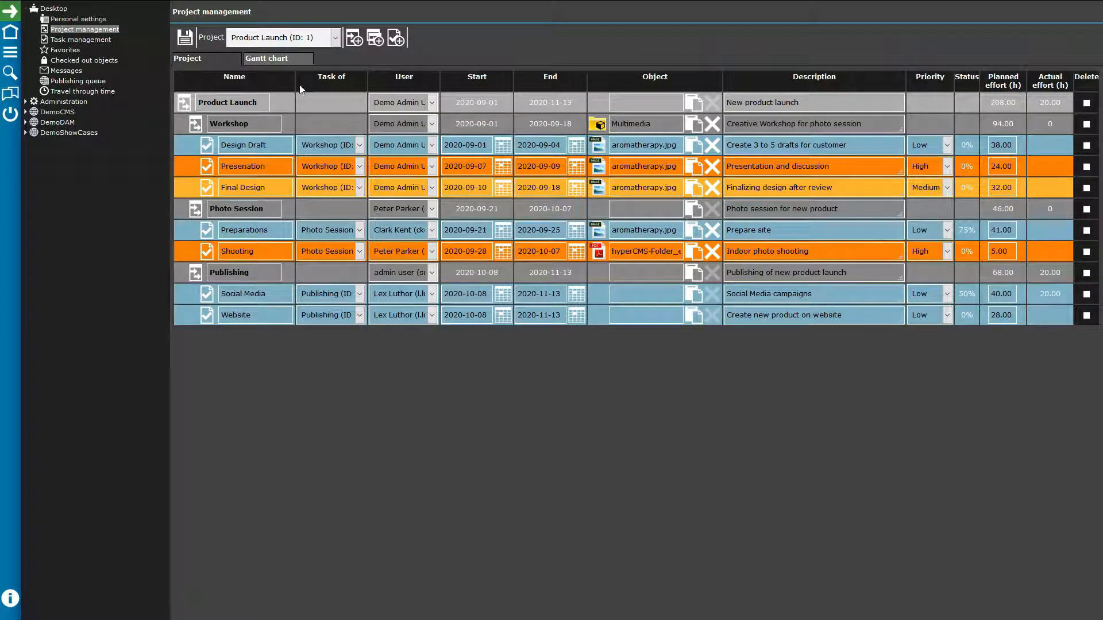
click(332, 43)
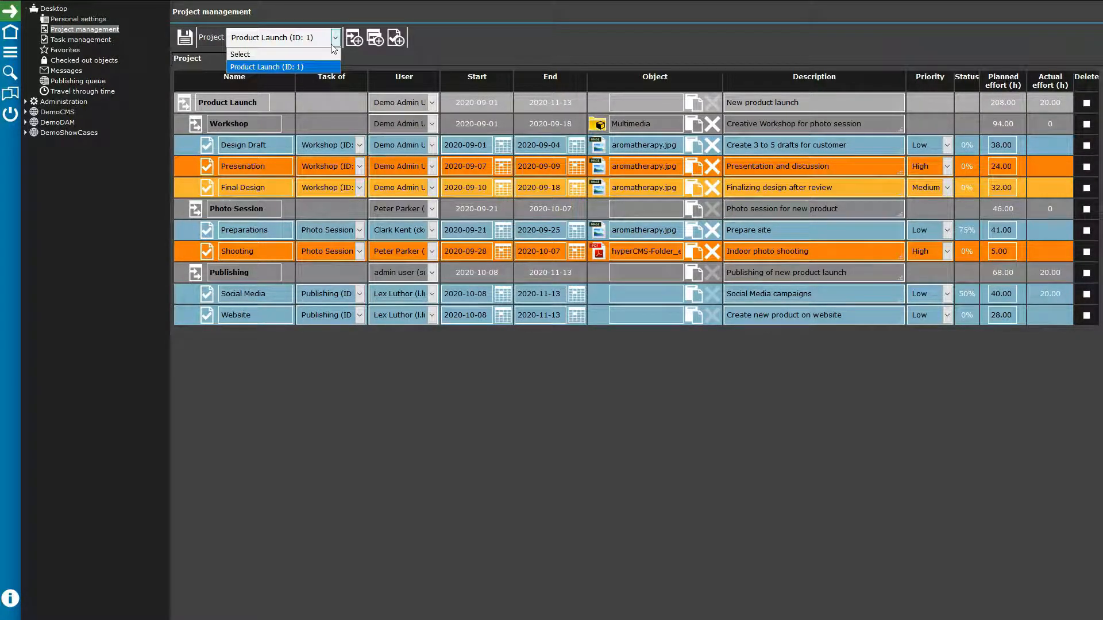
click(337, 67)
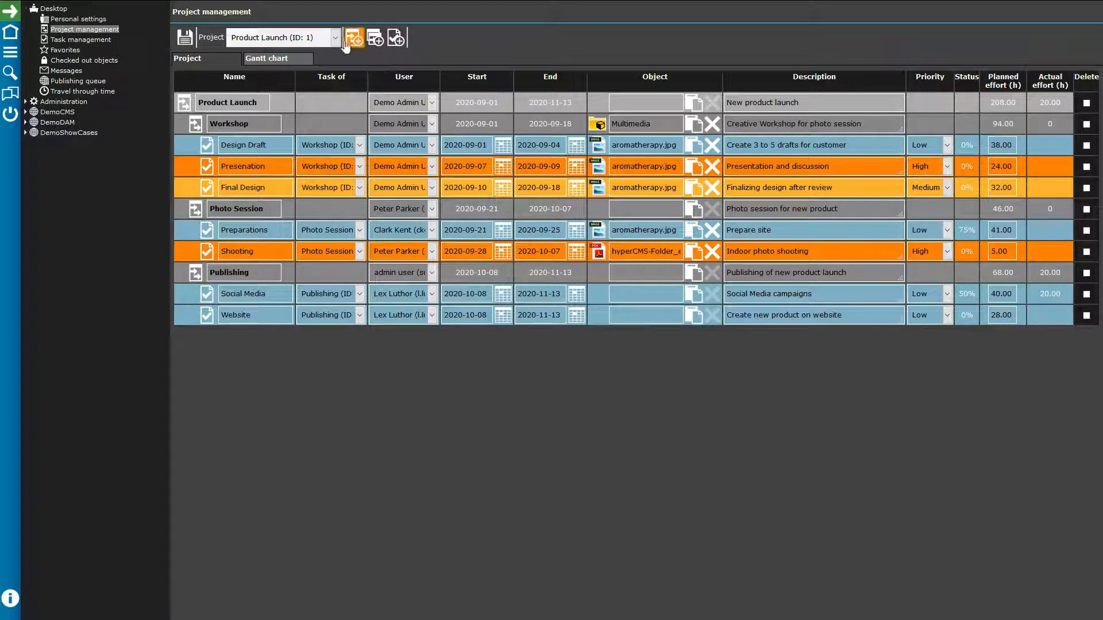
click(374, 37)
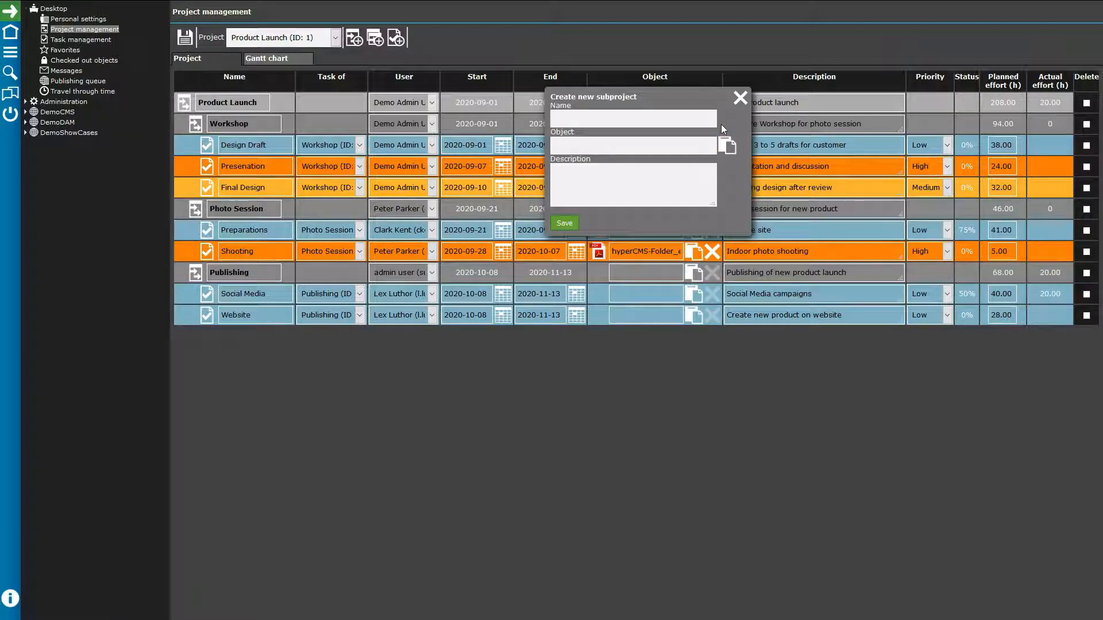
click(738, 99)
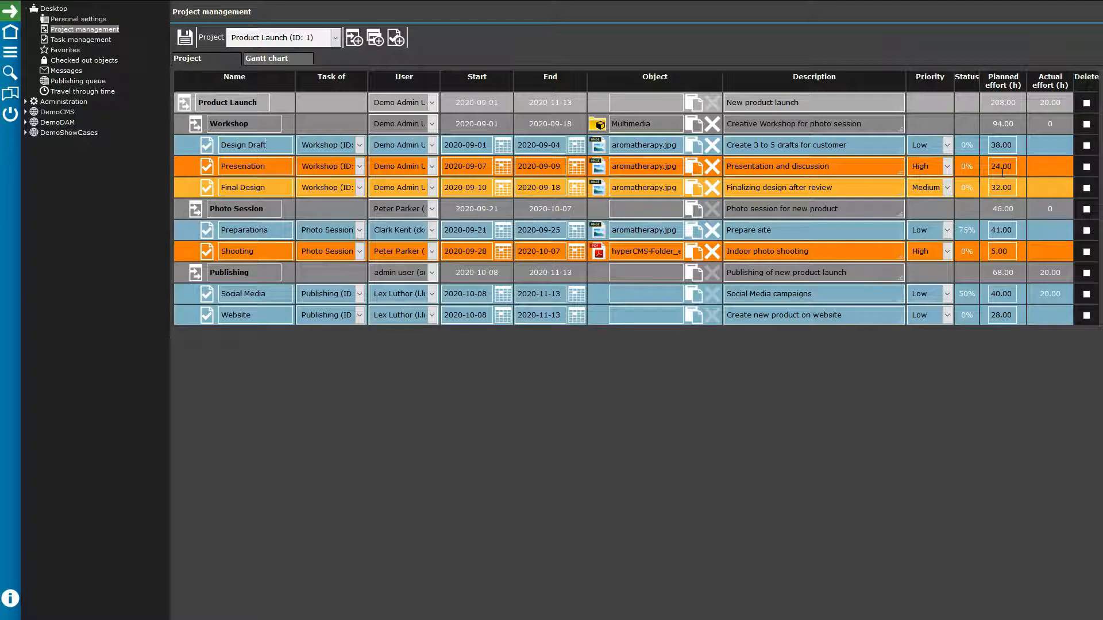
Step: Review Product Launch's Gantt chart, then open Task management and inspect Final Design's status choices
click(261, 61)
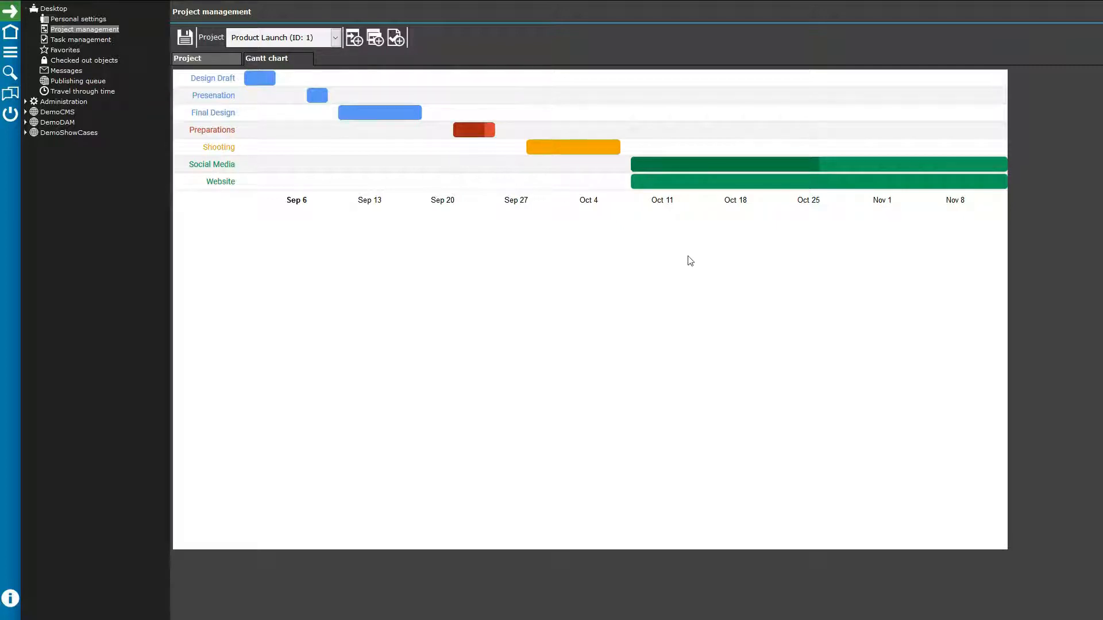
mouse_move(827, 160)
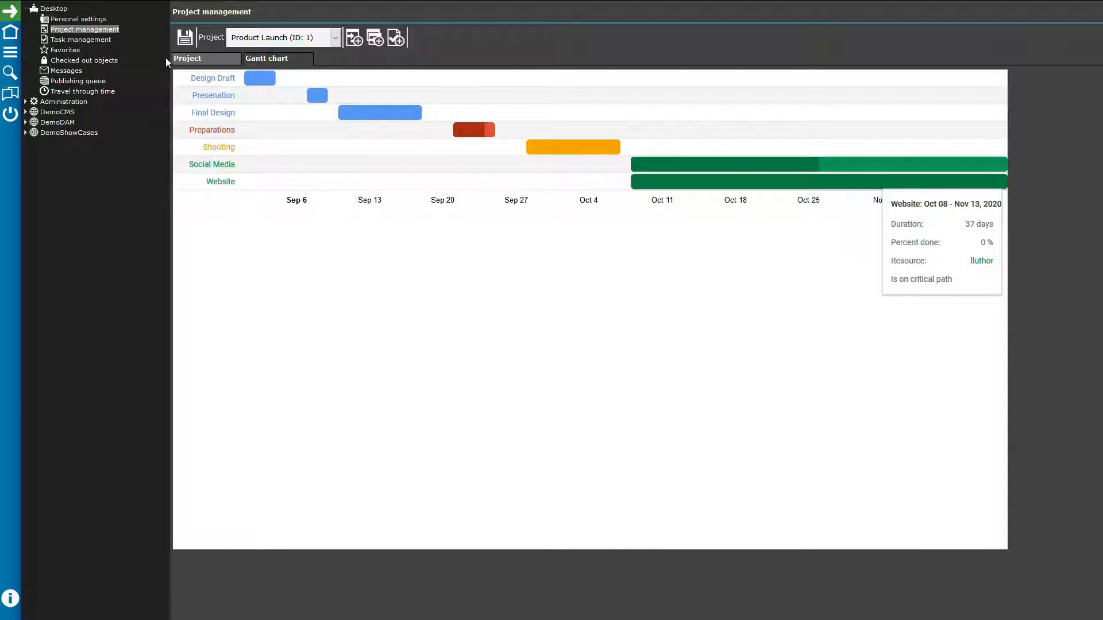
click(91, 41)
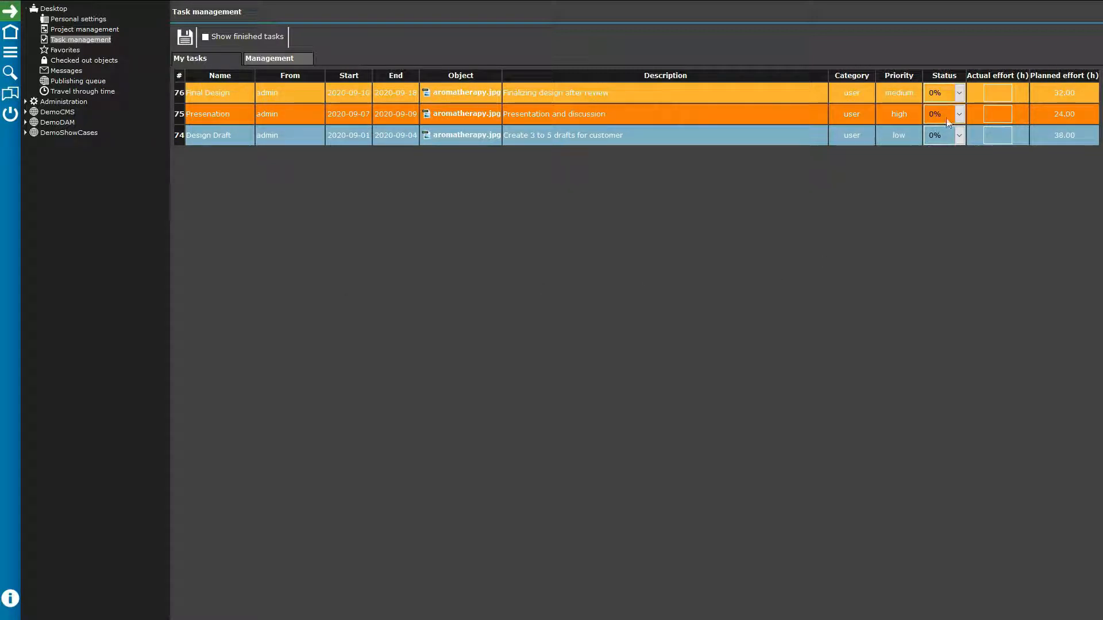
click(959, 93)
Step: Leave Final Design at 0%, view Favorites (weimaraner.jpg), then go to Checked out objects
click(959, 93)
click(68, 55)
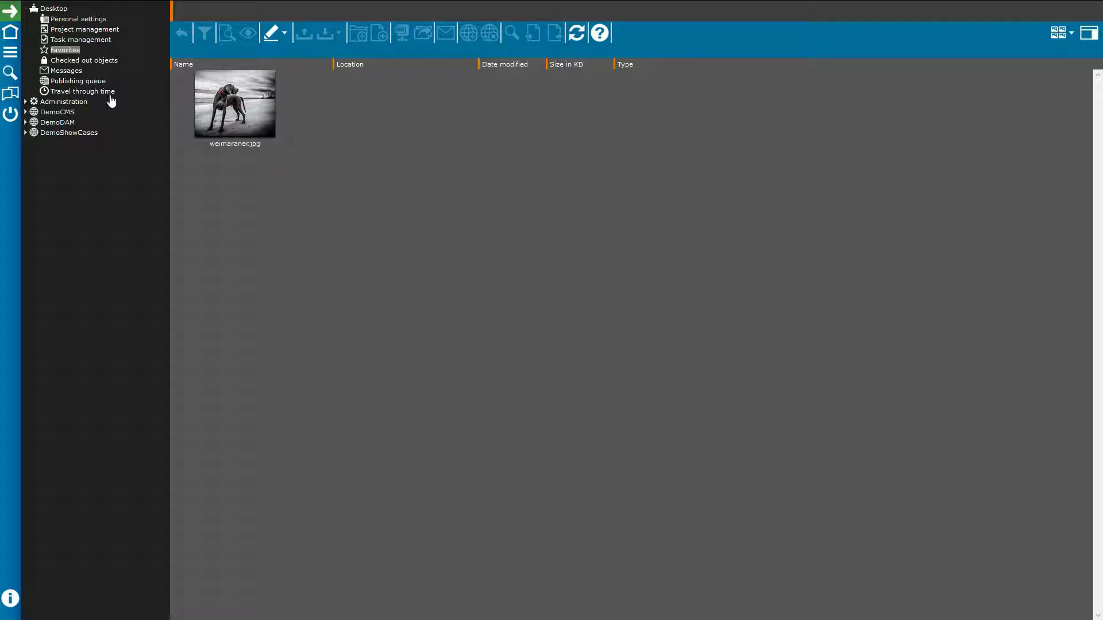
click(102, 63)
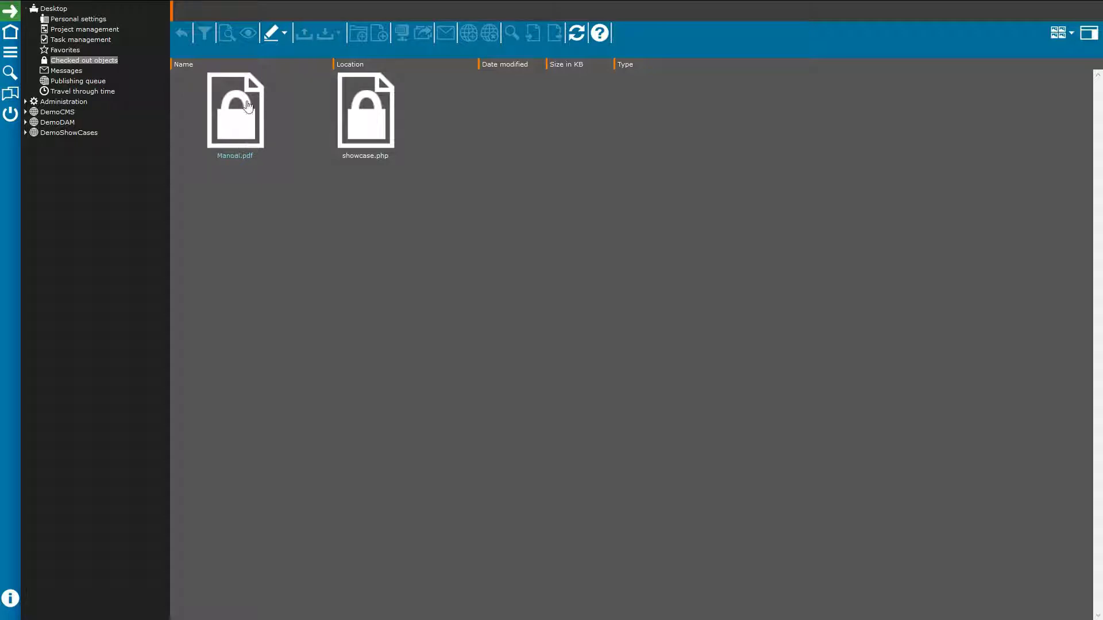
Step: Open the checked-out Manual.pdf, check it back in, and close its window
mouse_move(228, 88)
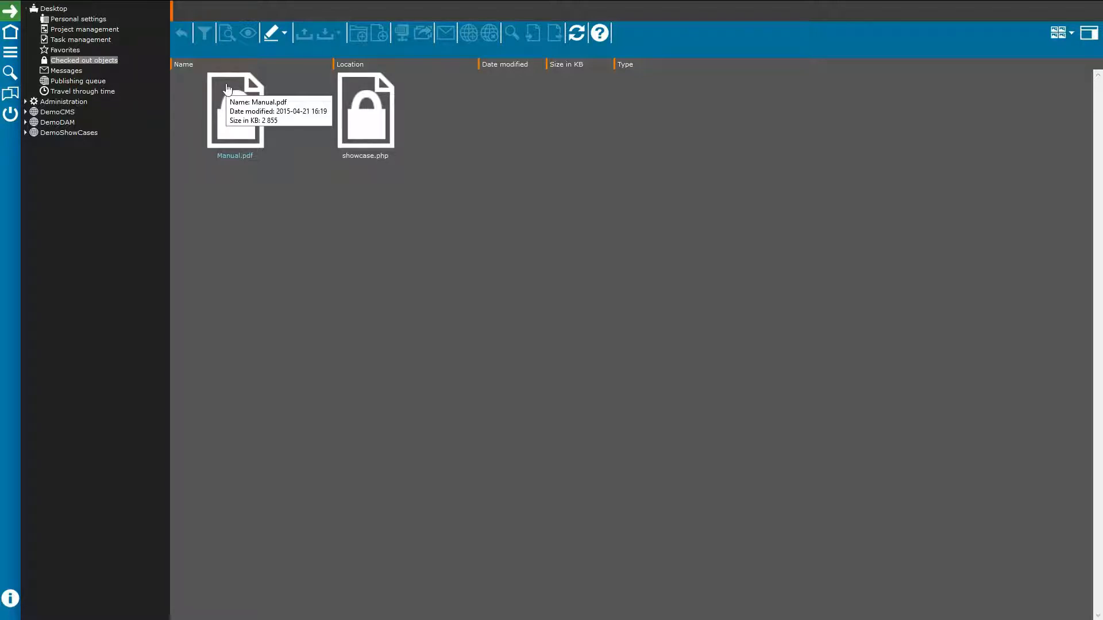
double_click(238, 130)
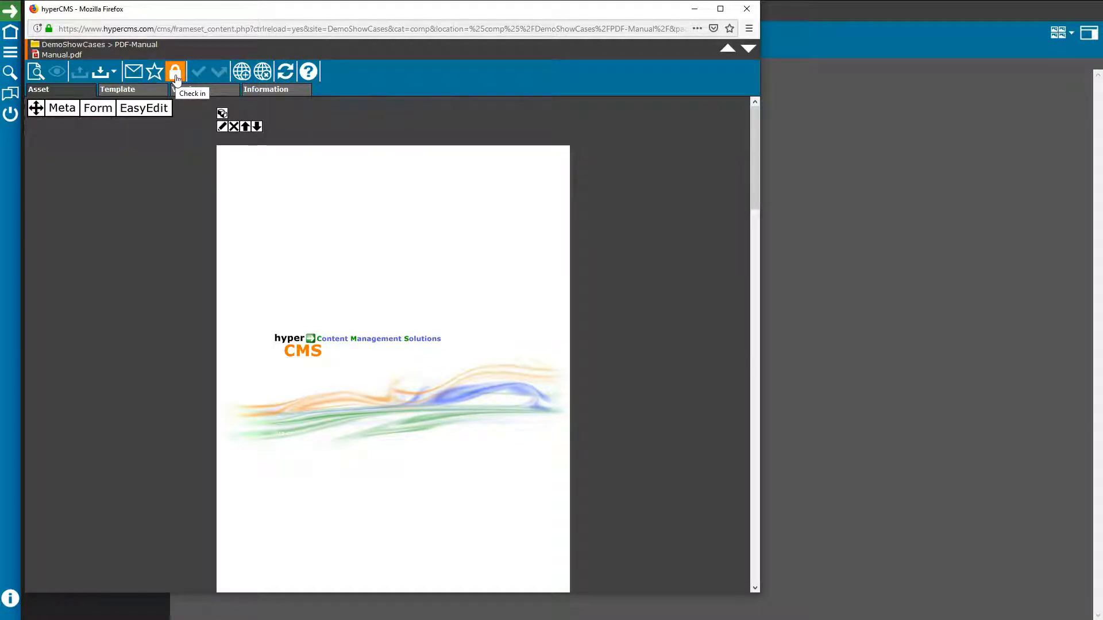
click(176, 73)
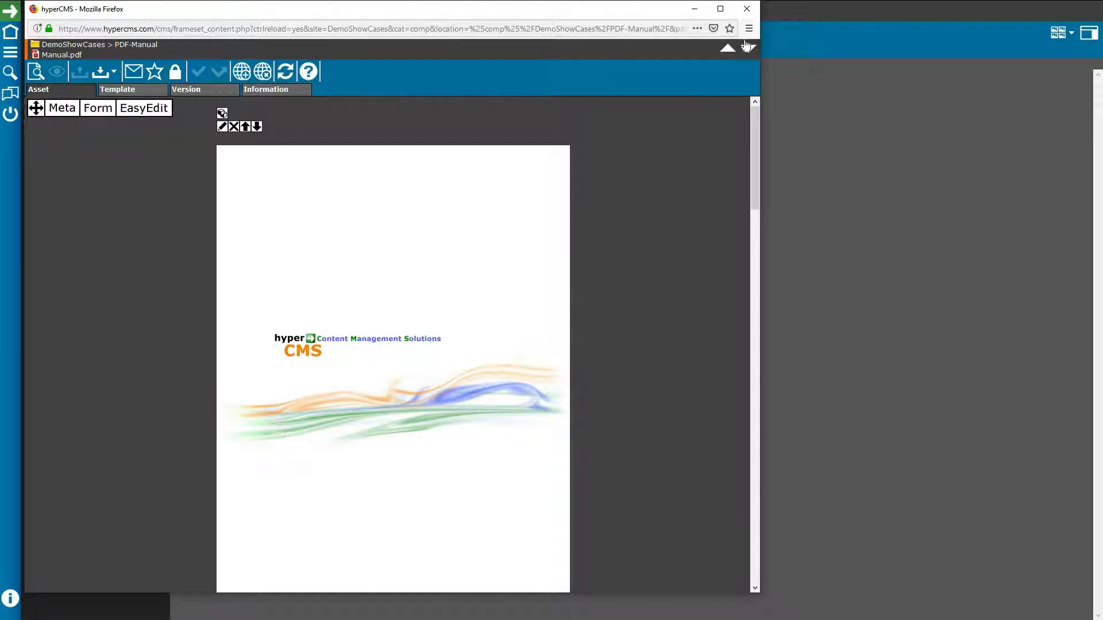
click(747, 9)
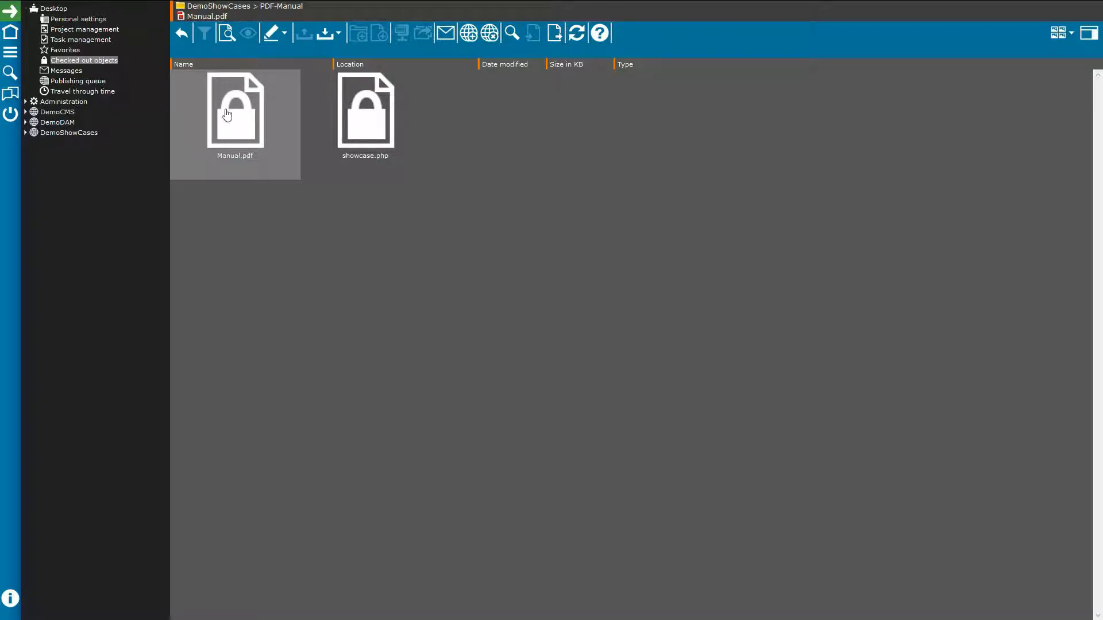
Step: View Messages, then the Publishing queue, and inspect watch_1.jpg's Edit/Delete/Refresh actions without choosing one
click(66, 71)
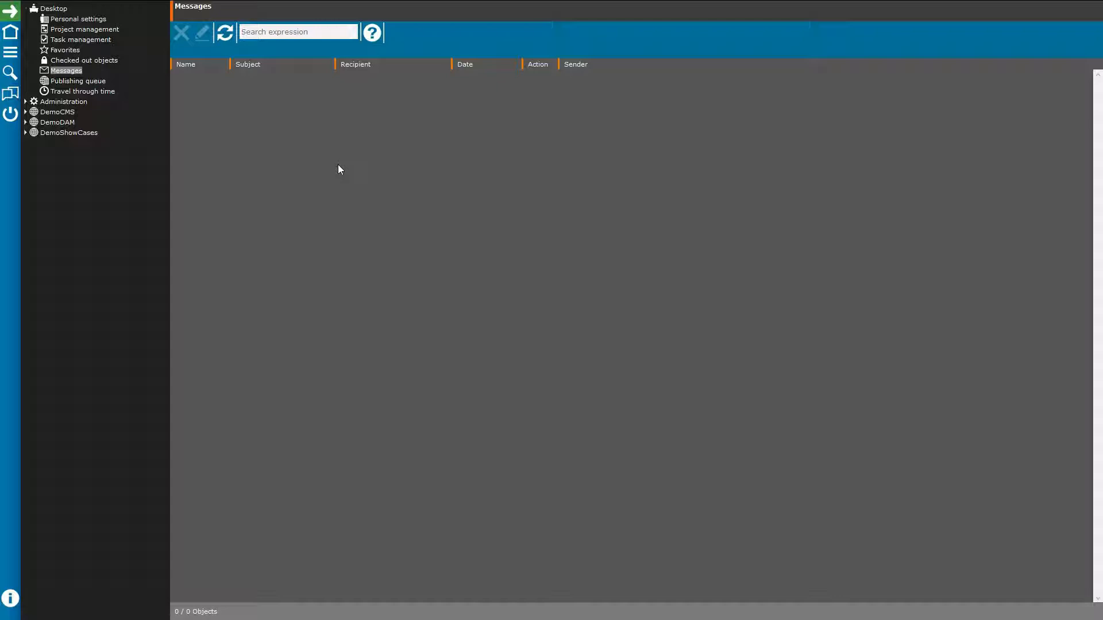
click(89, 84)
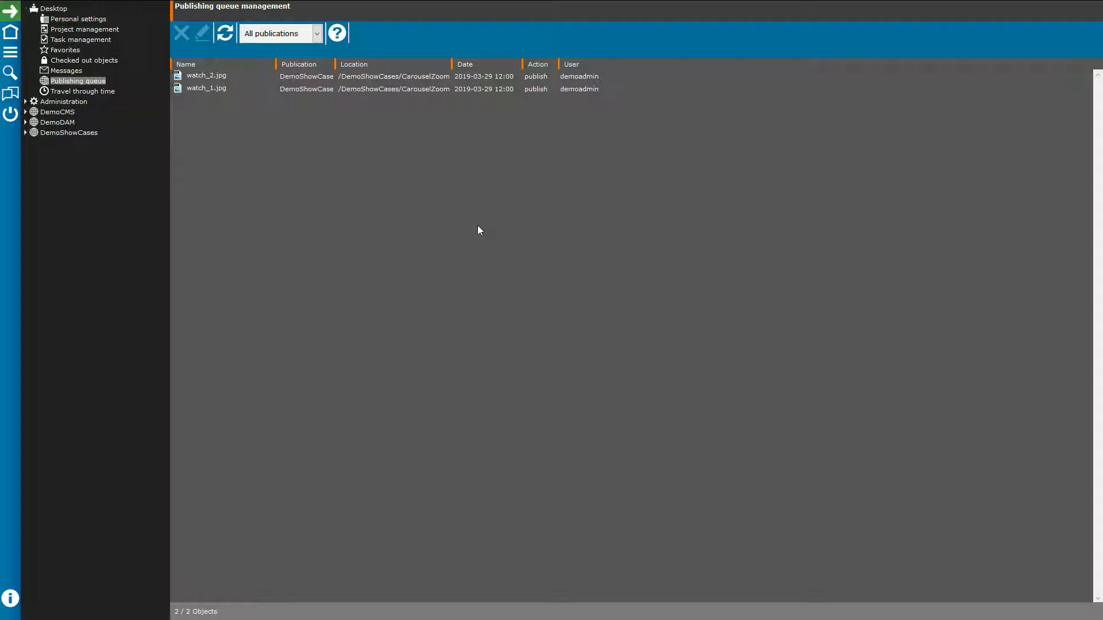
right_click(218, 88)
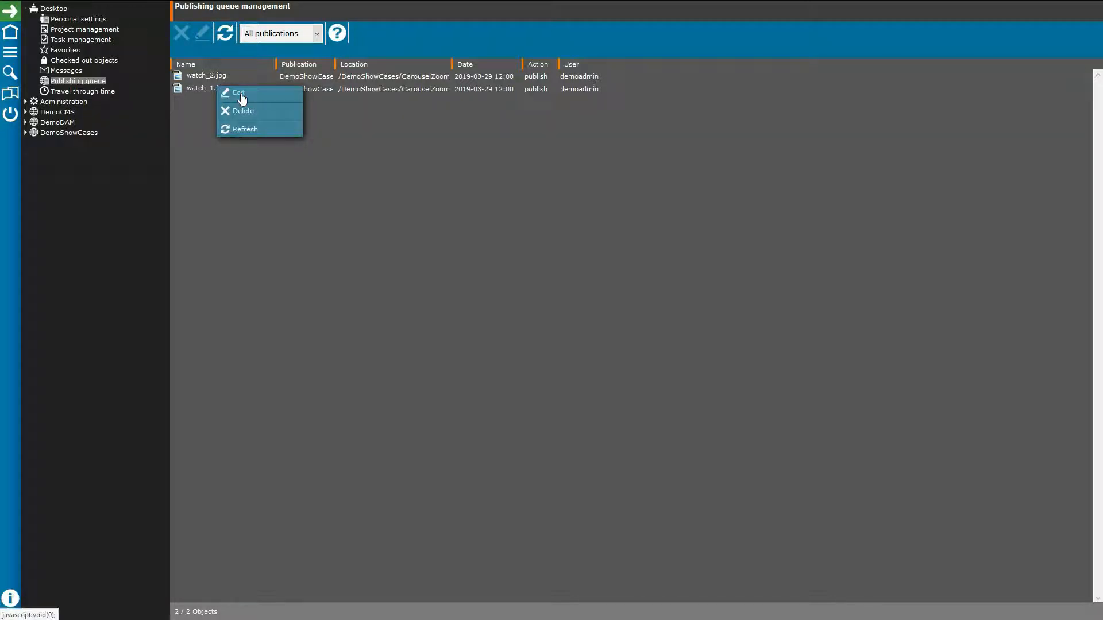
click(375, 178)
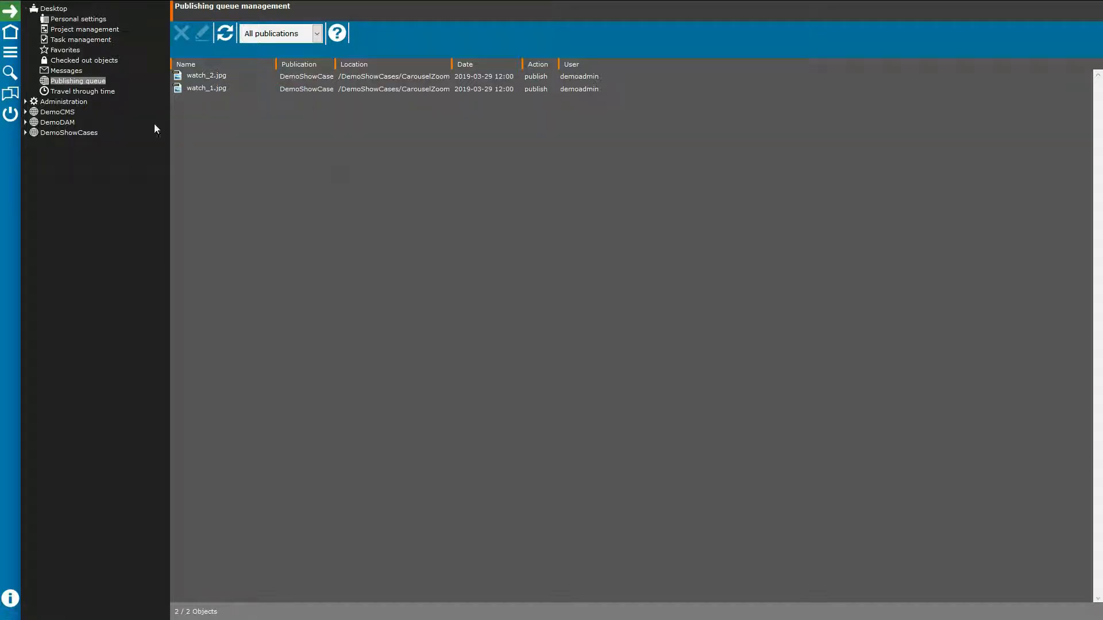
Step: Show Travel through time with content and design dates at 2003-01-01, then collapse Desktop
click(83, 93)
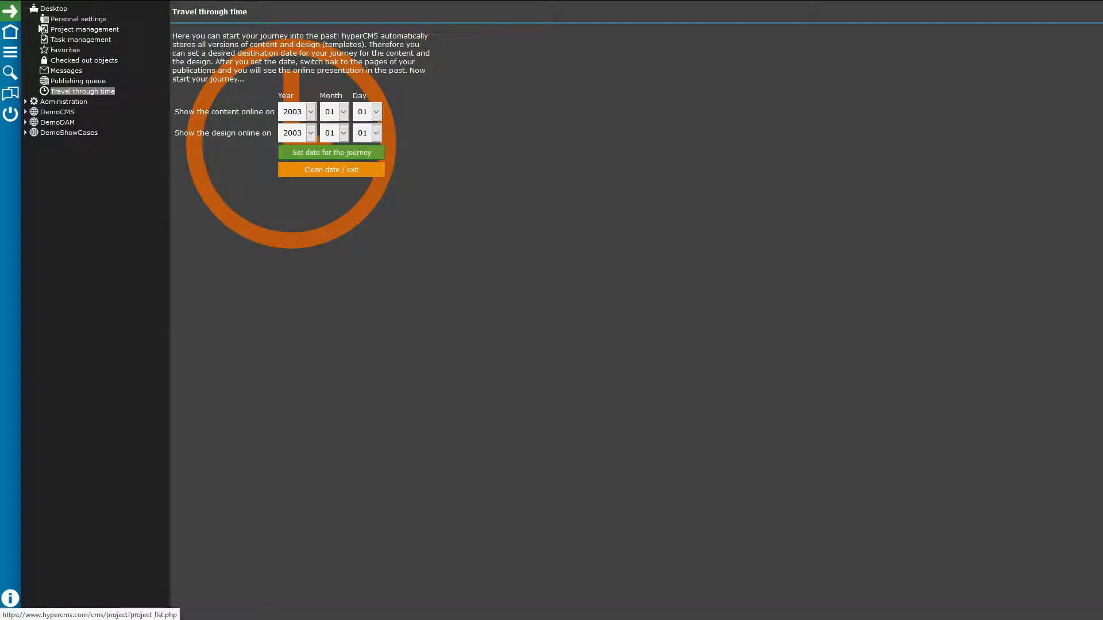
click(26, 9)
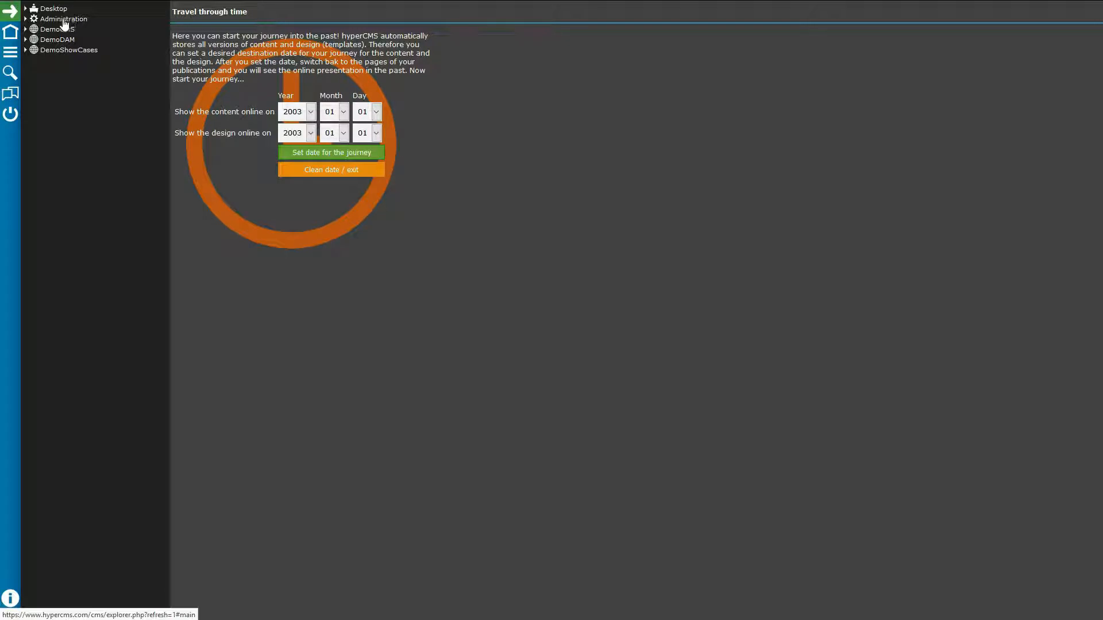
Step: Under Administration, open Publication management's Edit dialog and list the publications available to edit
click(26, 19)
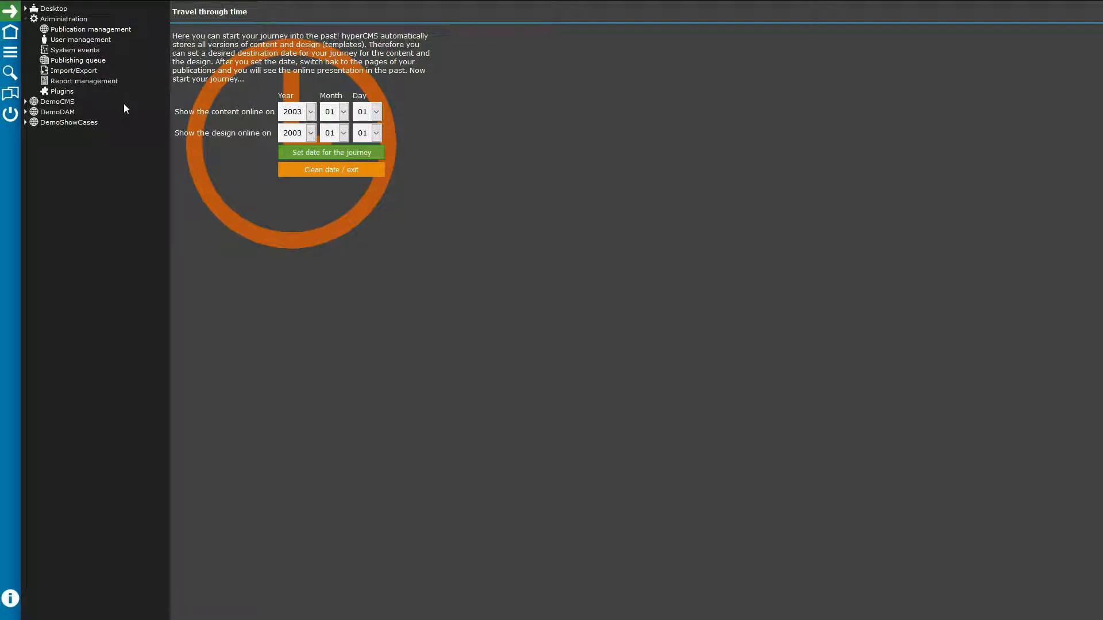
click(106, 30)
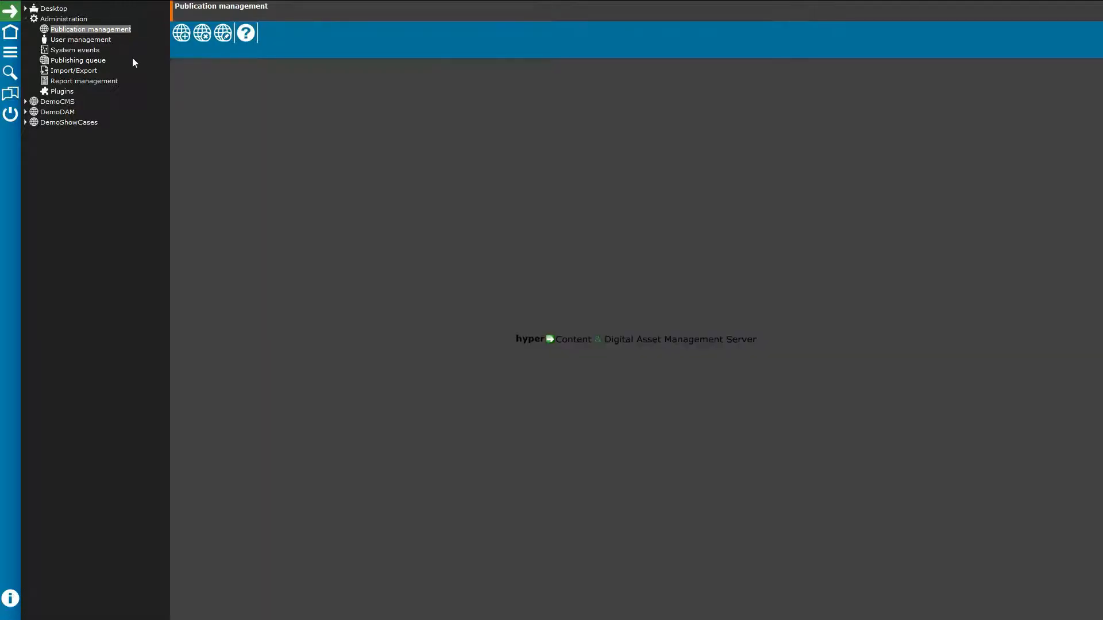
click(225, 35)
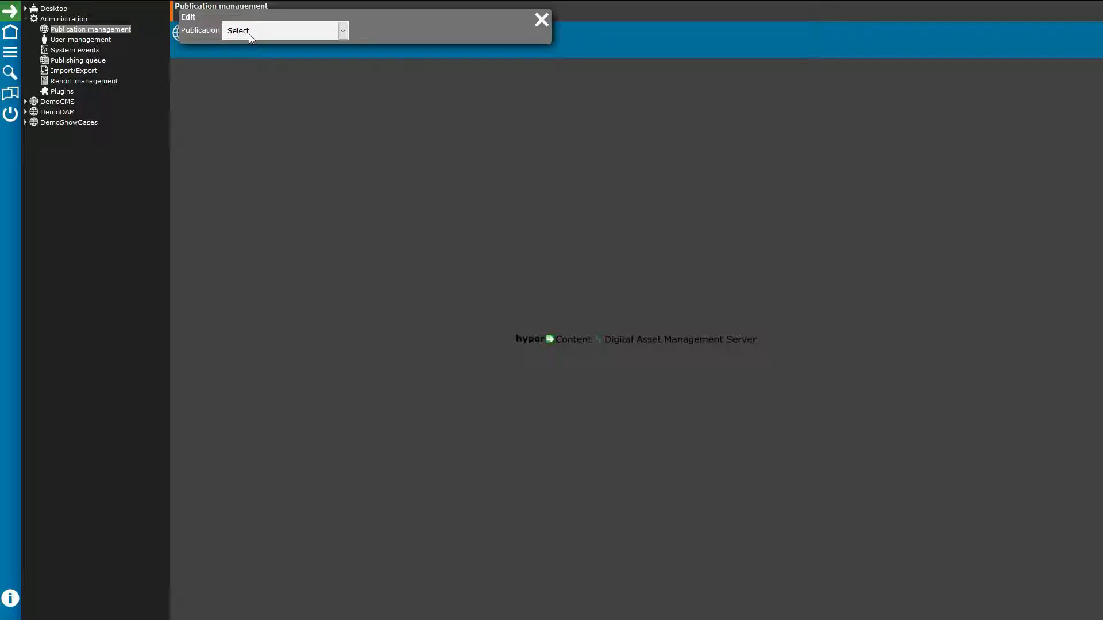
click(249, 32)
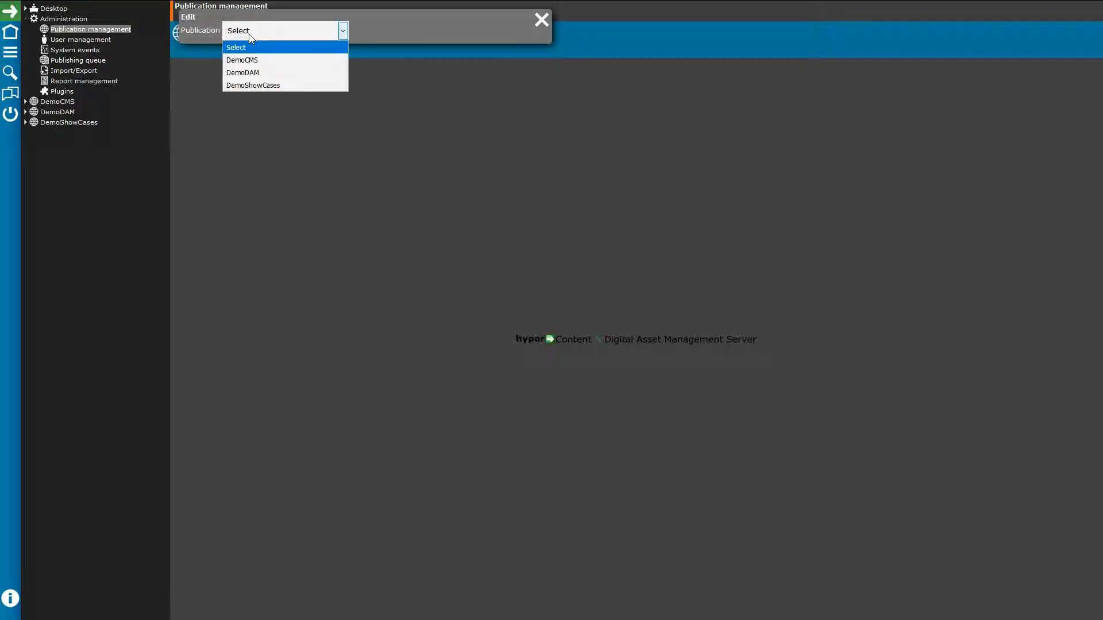
Step: Load DemoCMS's configuration and review its website URL, UTF-8 charset and 5000 MB storage limit
click(268, 62)
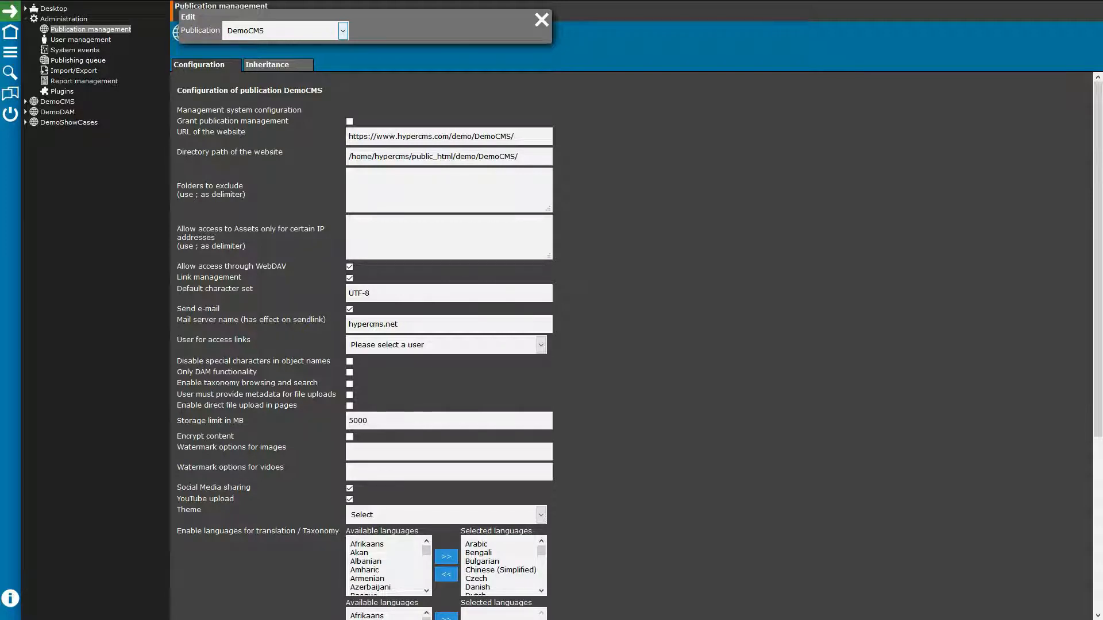
scroll(576, 234, down, 3)
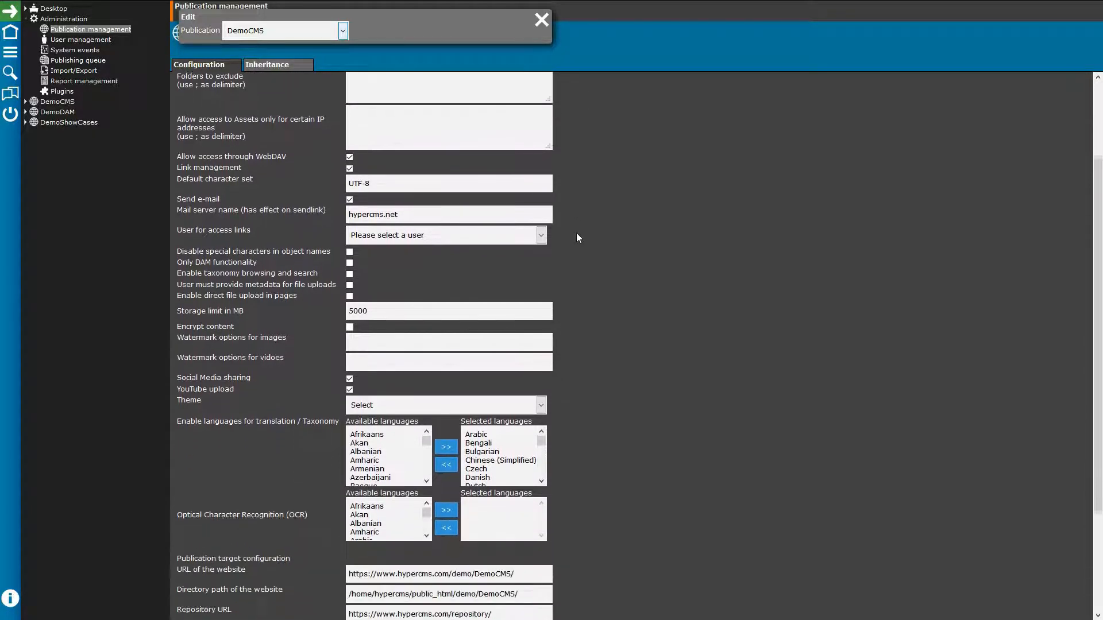
scroll(576, 238, down, 2)
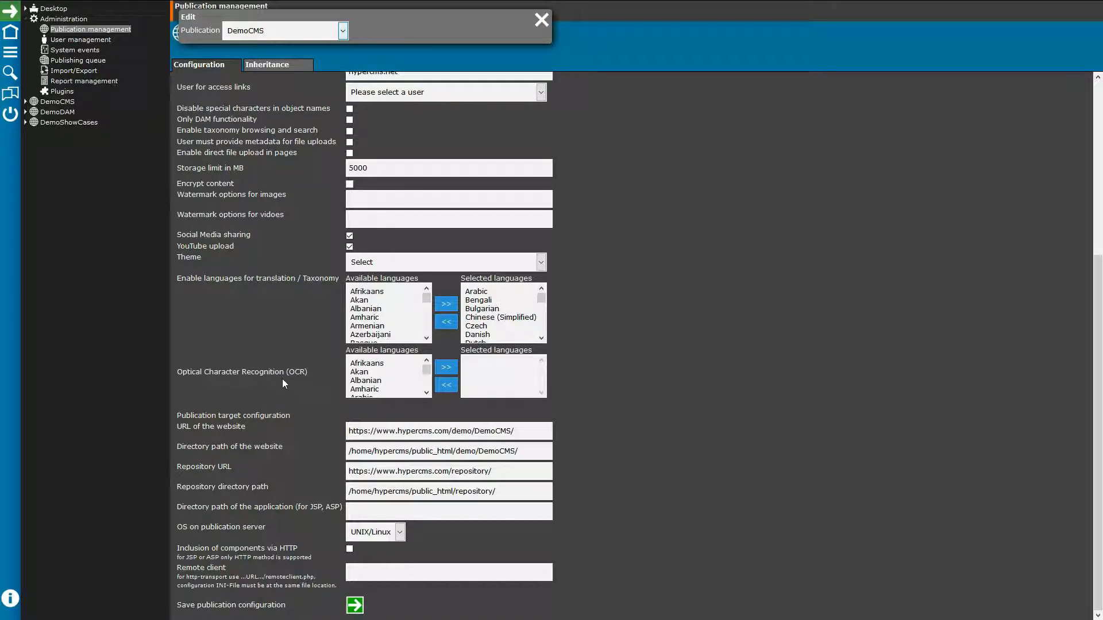
scroll(361, 287, up, 2)
scroll(361, 287, up, 4)
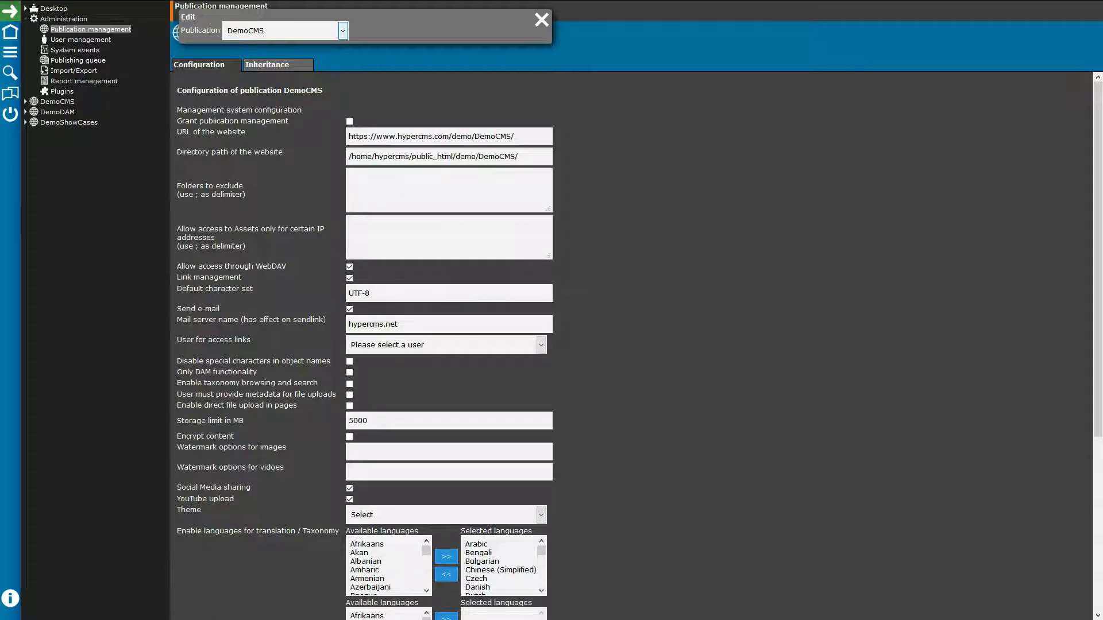
Step: Review DemoCMS's inheritance settings, then open User management listing all 10 users
click(268, 67)
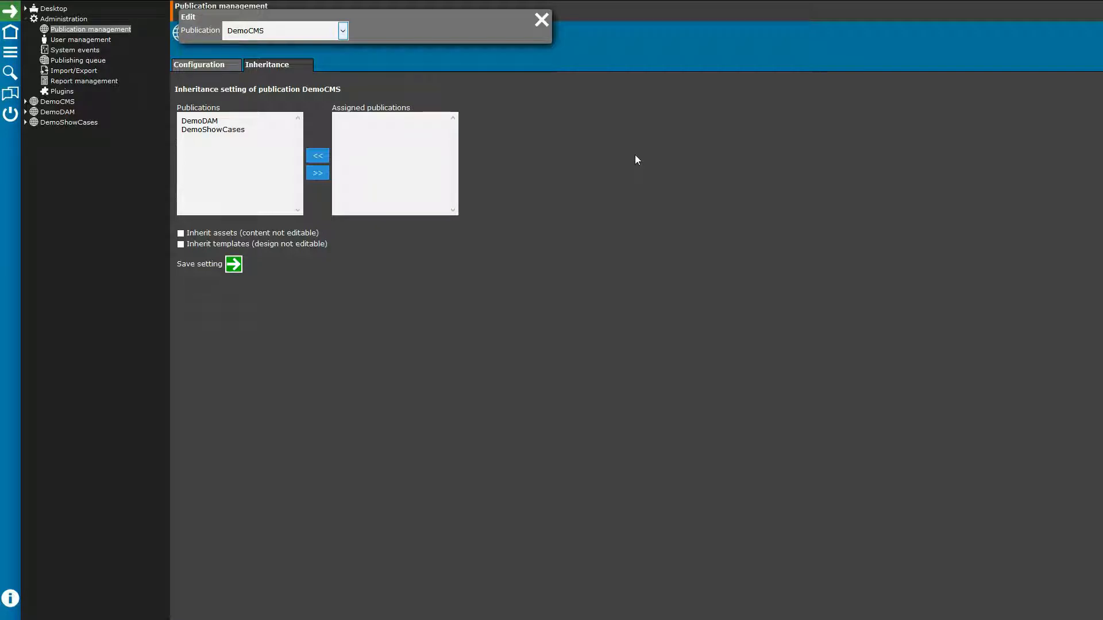
click(81, 42)
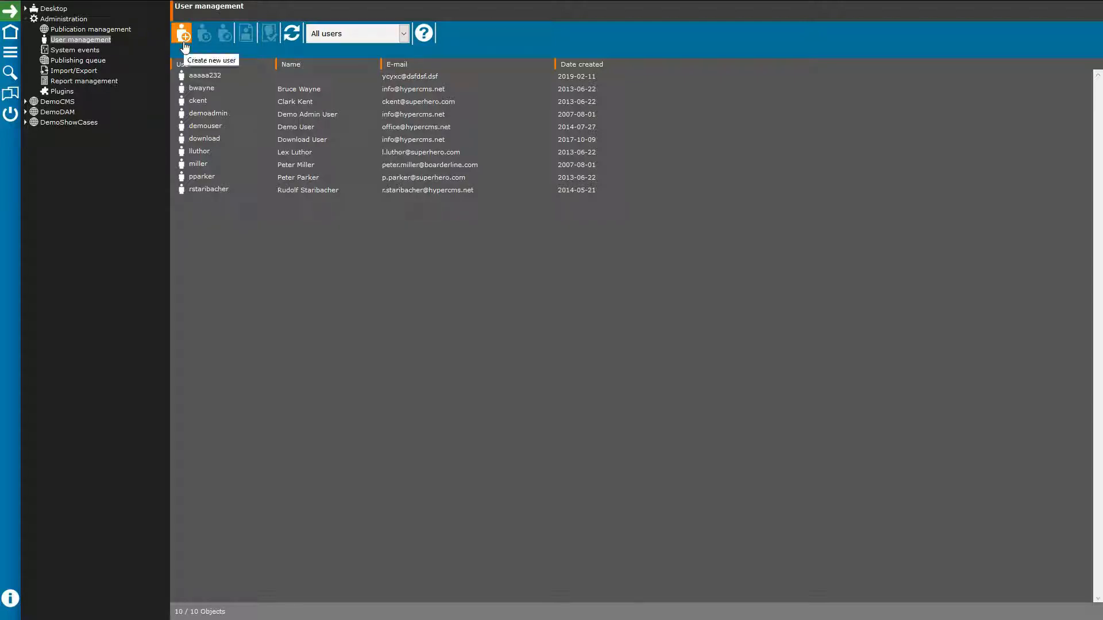
click(201, 89)
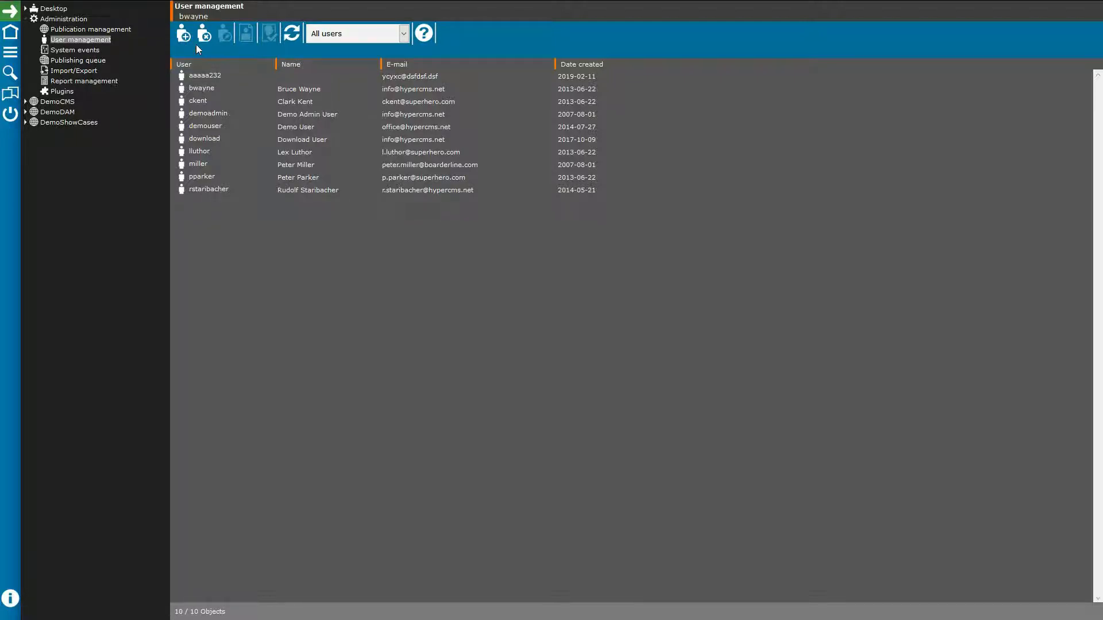
click(208, 91)
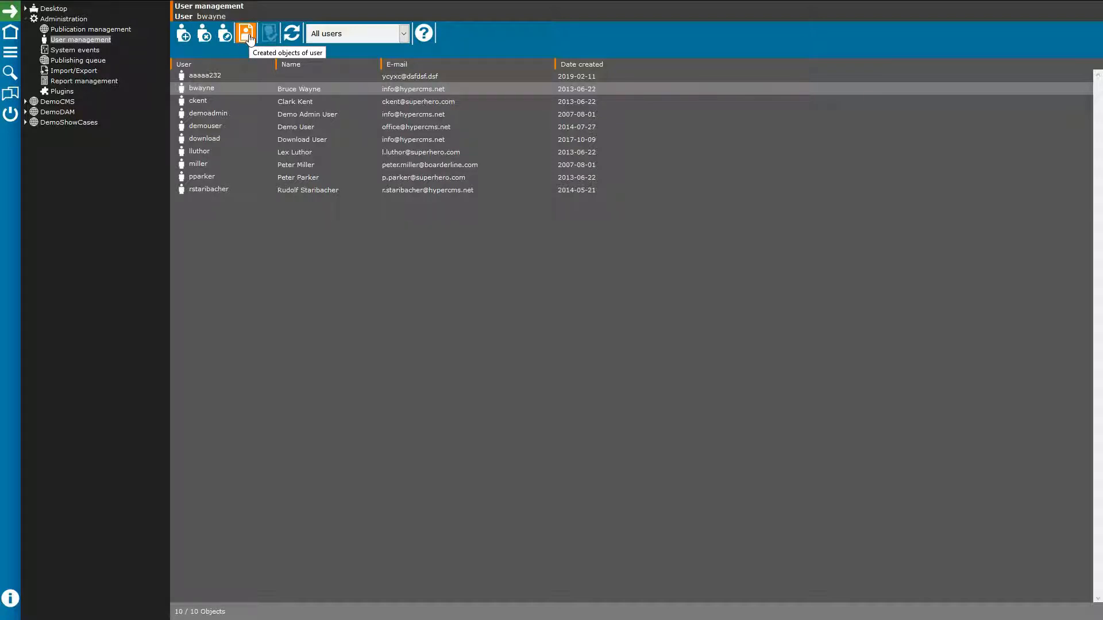
click(403, 35)
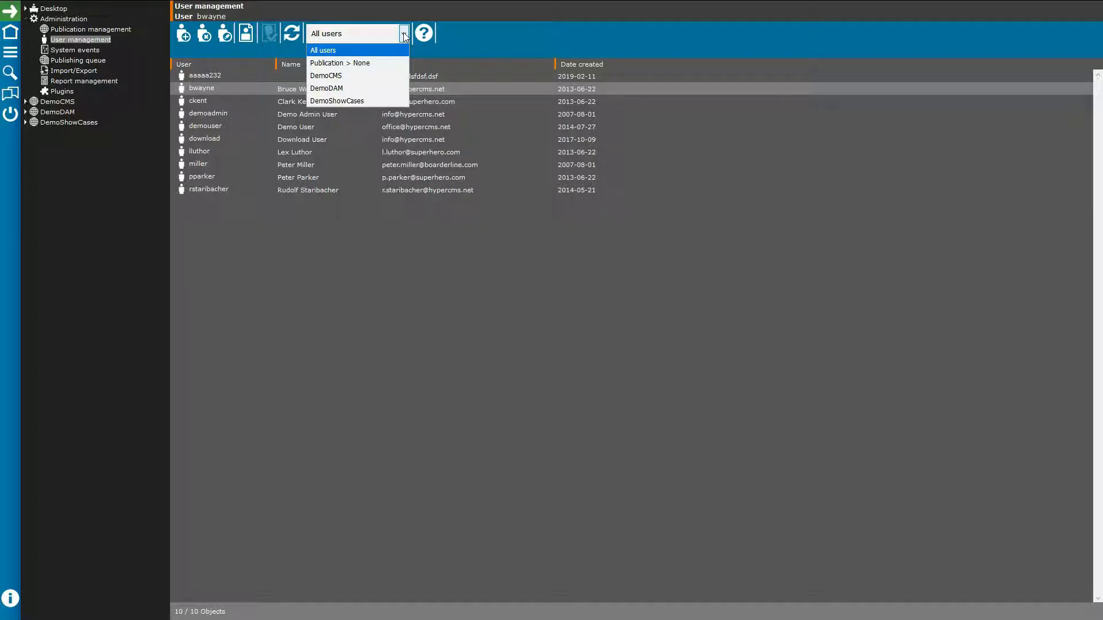
click(405, 35)
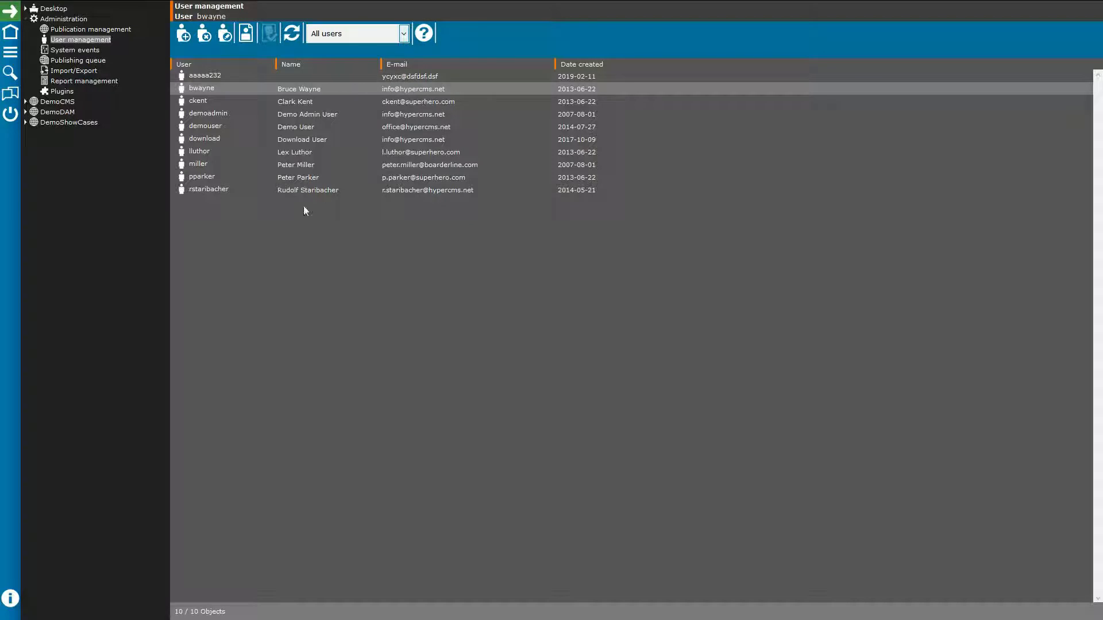
click(276, 221)
drag(275, 217, 181, 149)
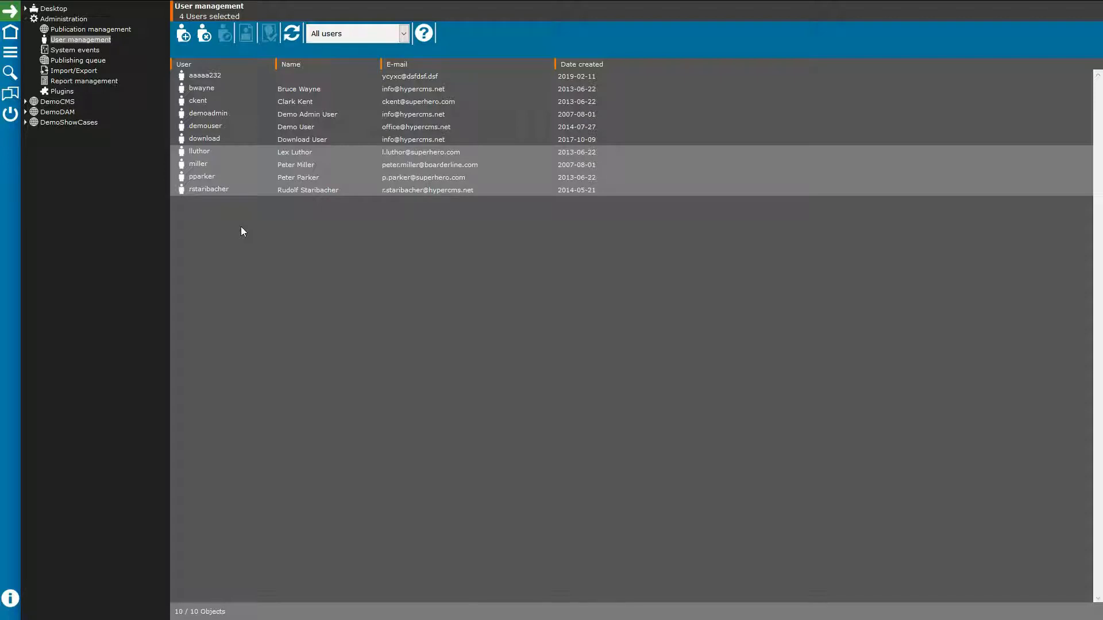
right_click(205, 180)
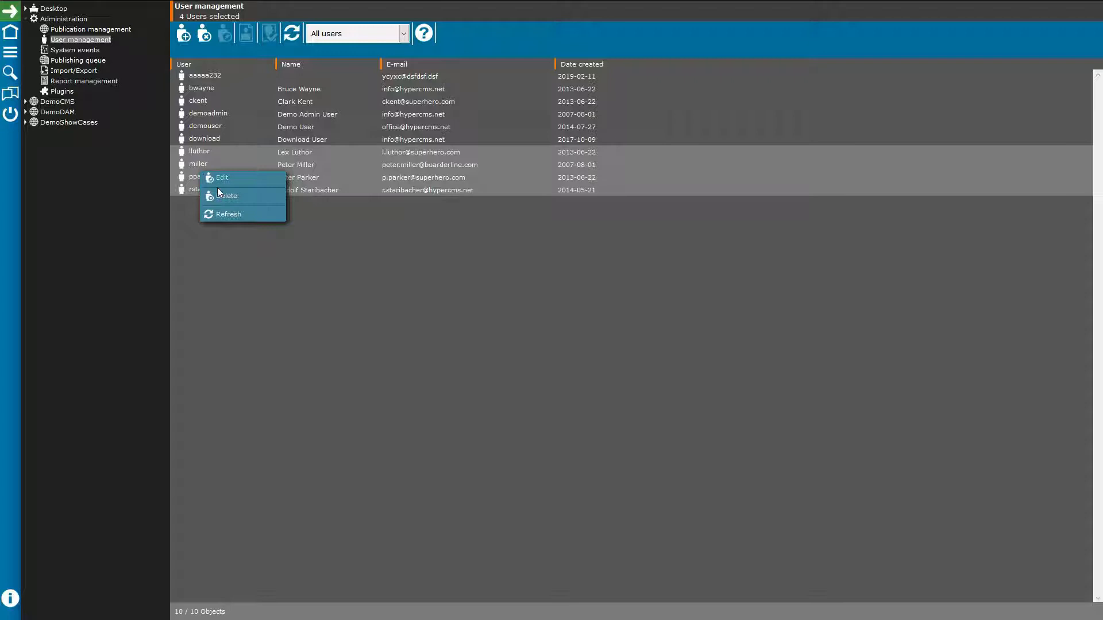
click(277, 268)
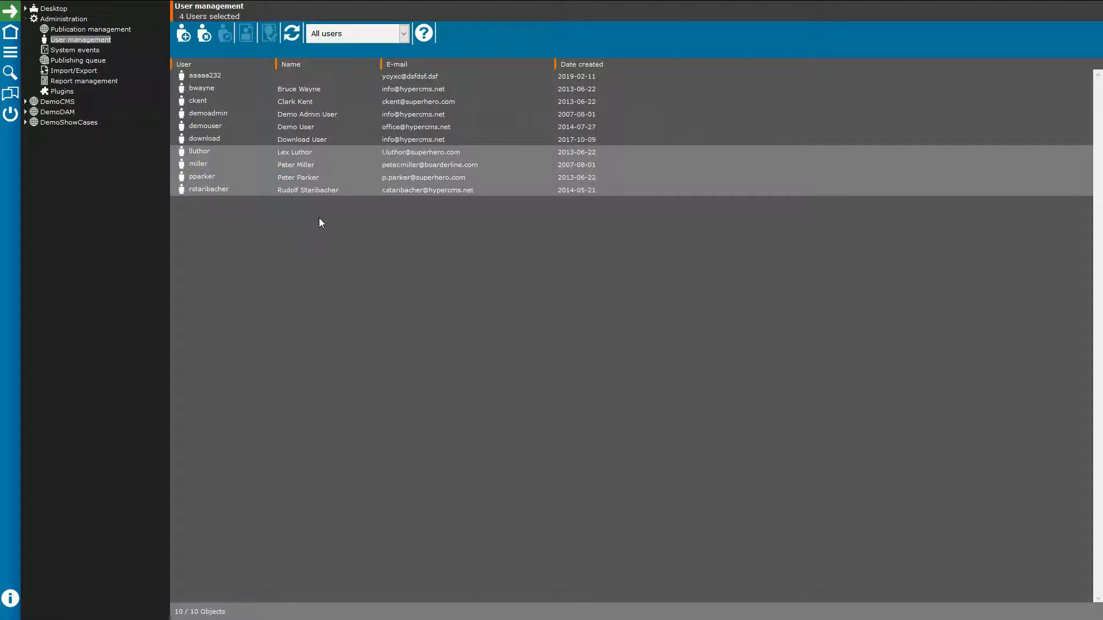
double_click(204, 106)
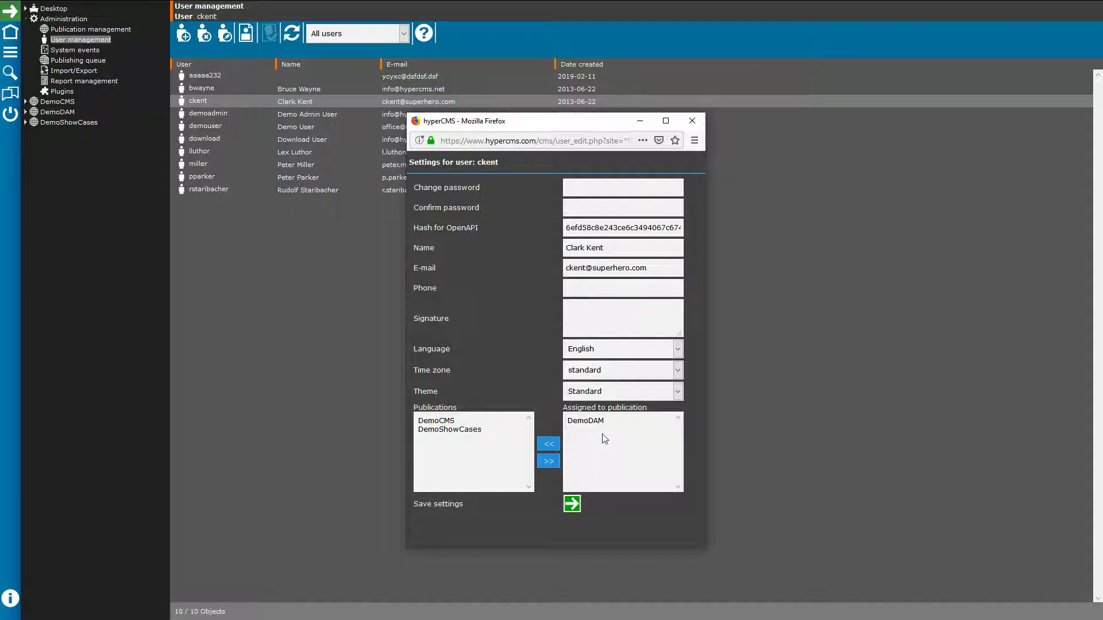
click(692, 120)
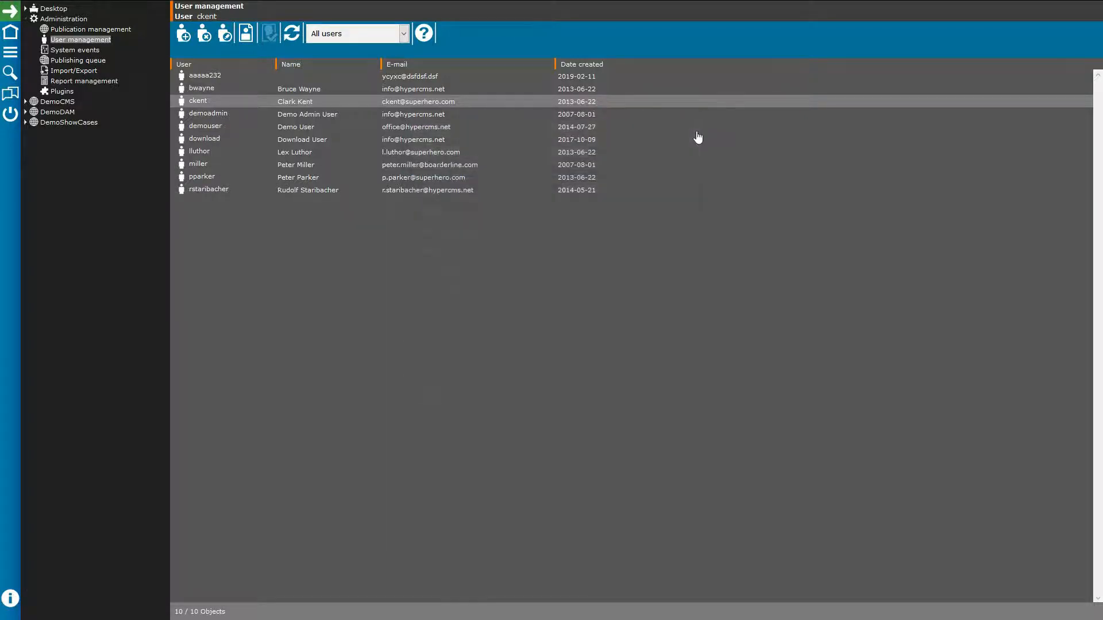
click(92, 54)
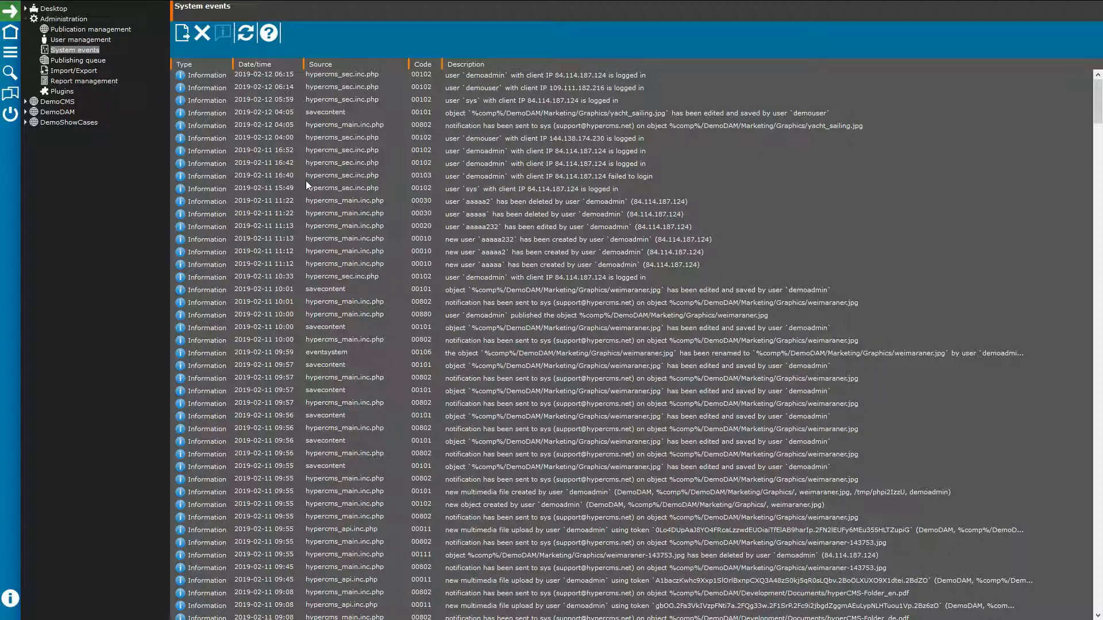
Step: Check the publishing queue, then open Import/Export and expand its Publication list
click(93, 61)
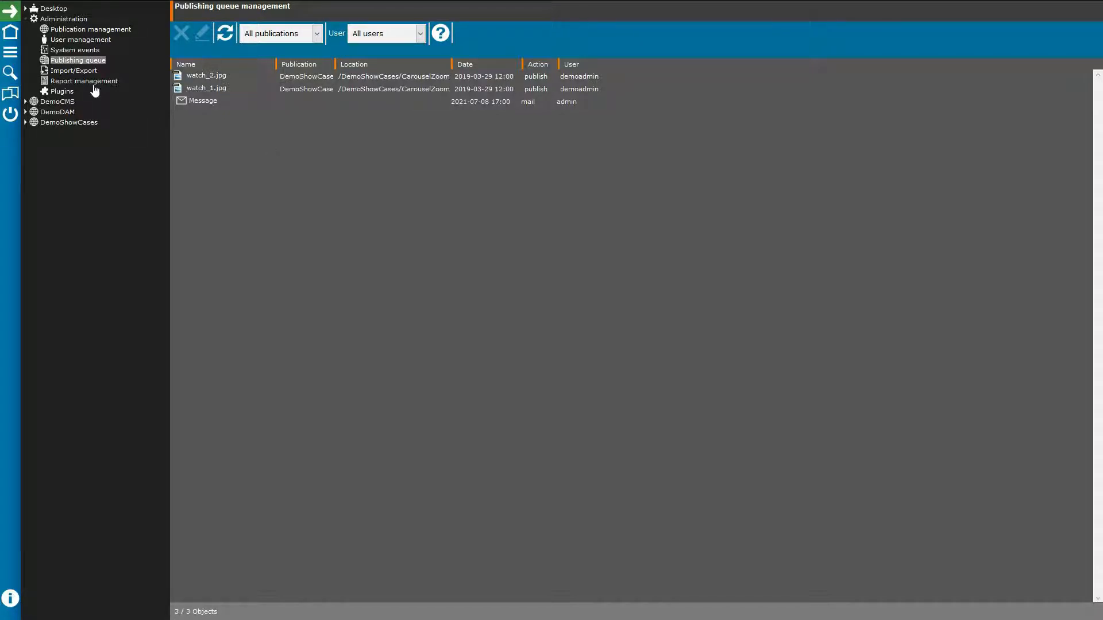
click(77, 73)
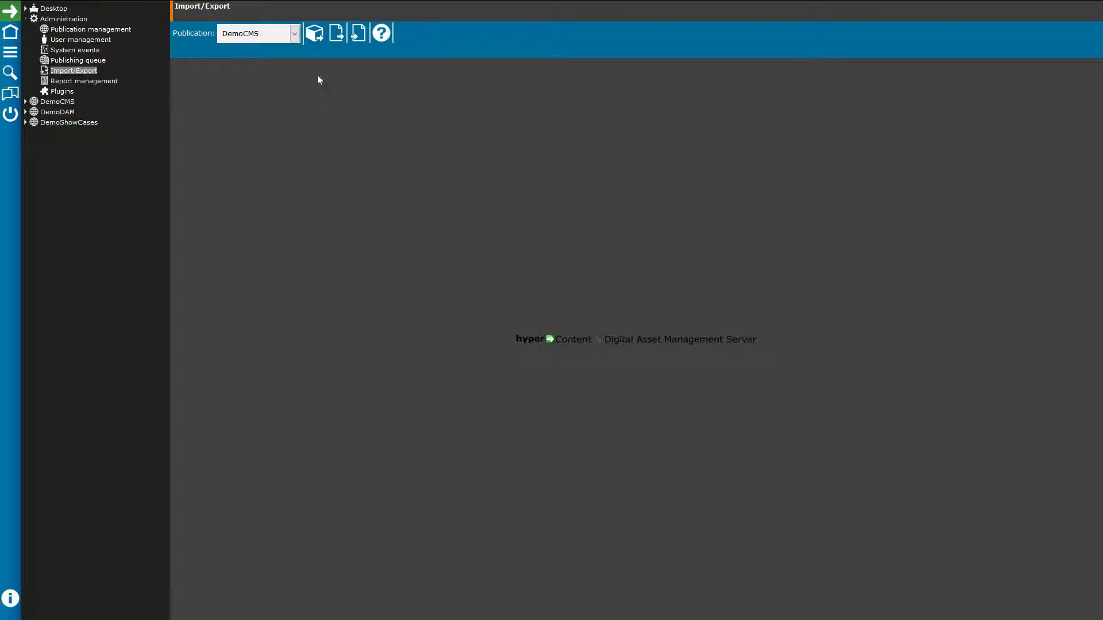
click(289, 36)
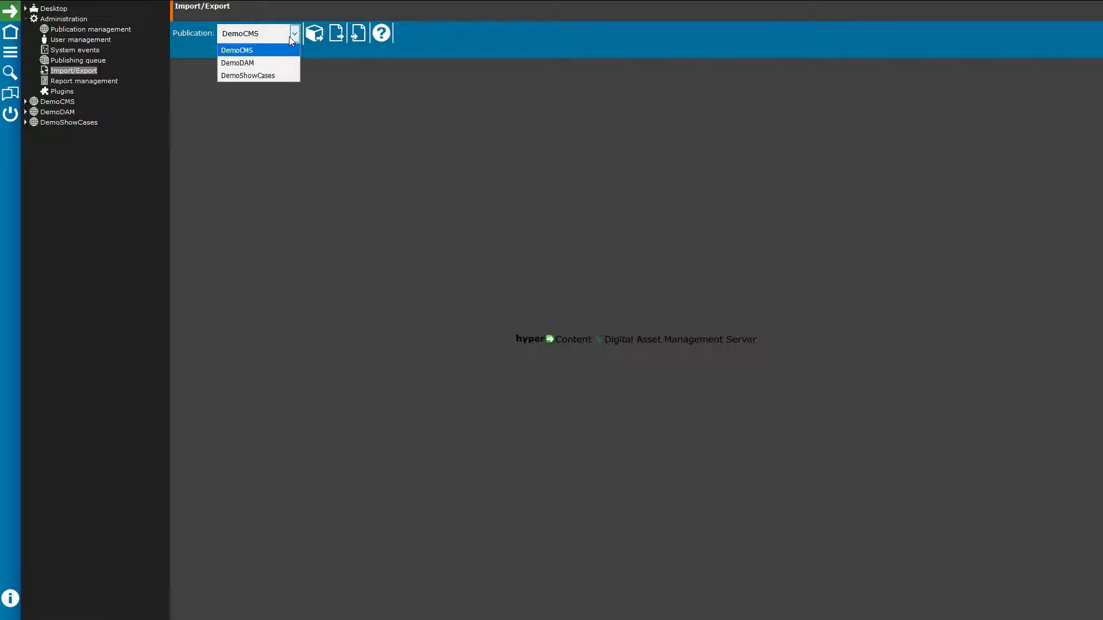
Step: Set up an enabled DemoDAM export job with the Assets folder (/DemoDAM/) as location
click(260, 67)
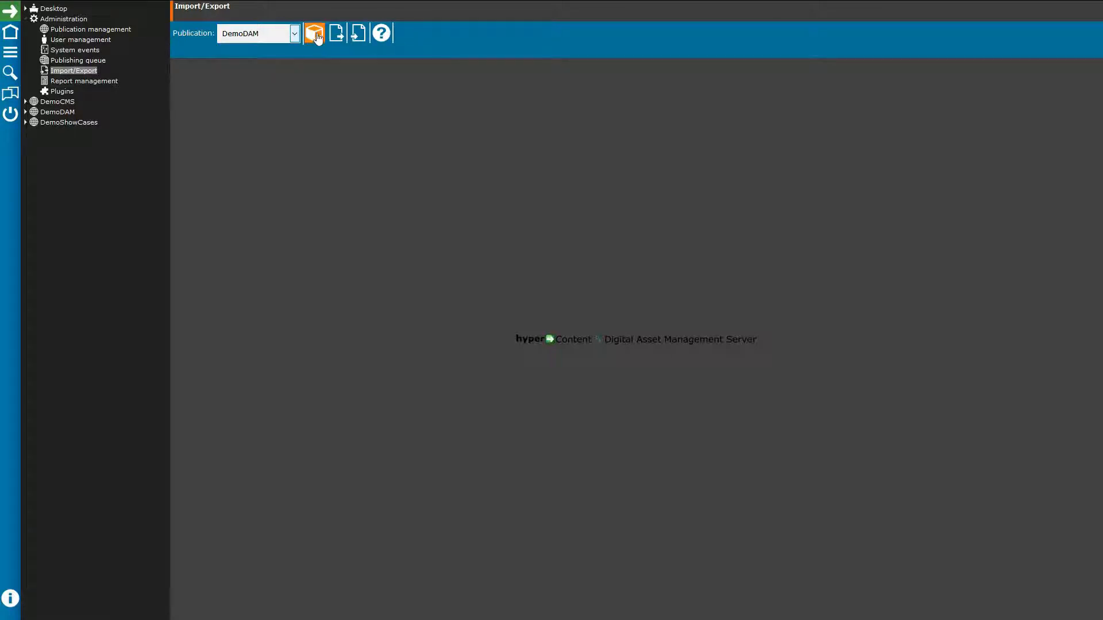
click(316, 35)
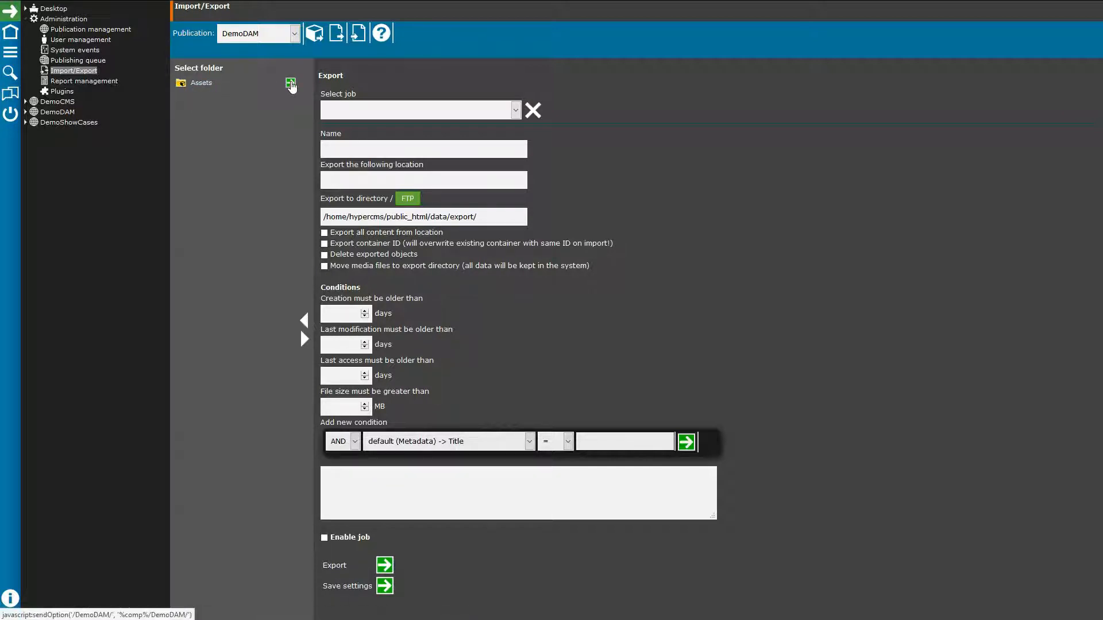
click(205, 83)
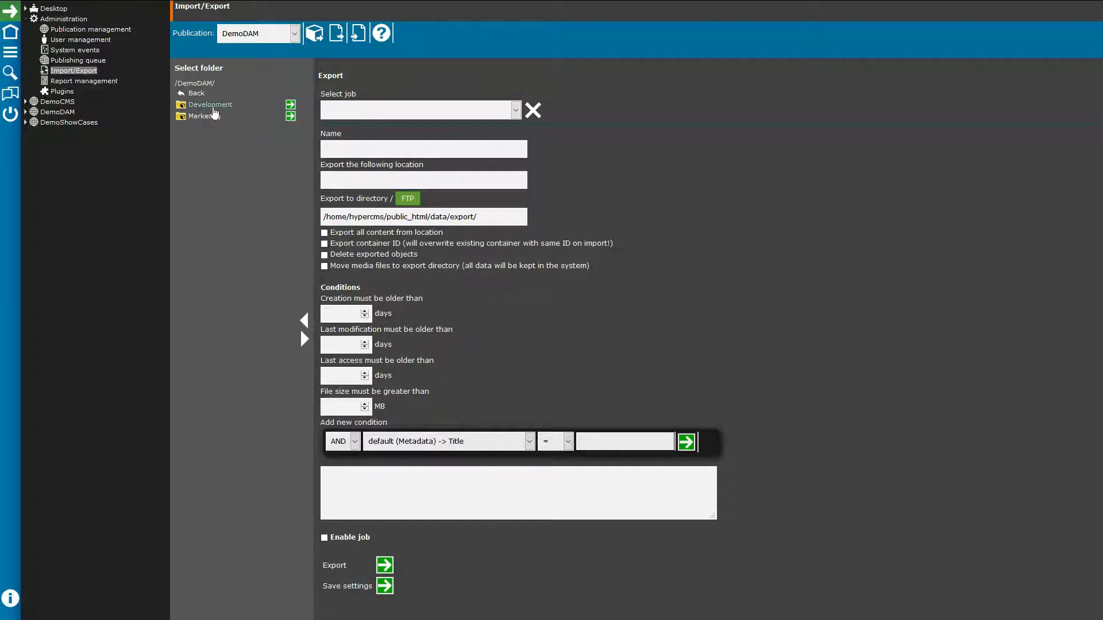
click(194, 94)
click(291, 83)
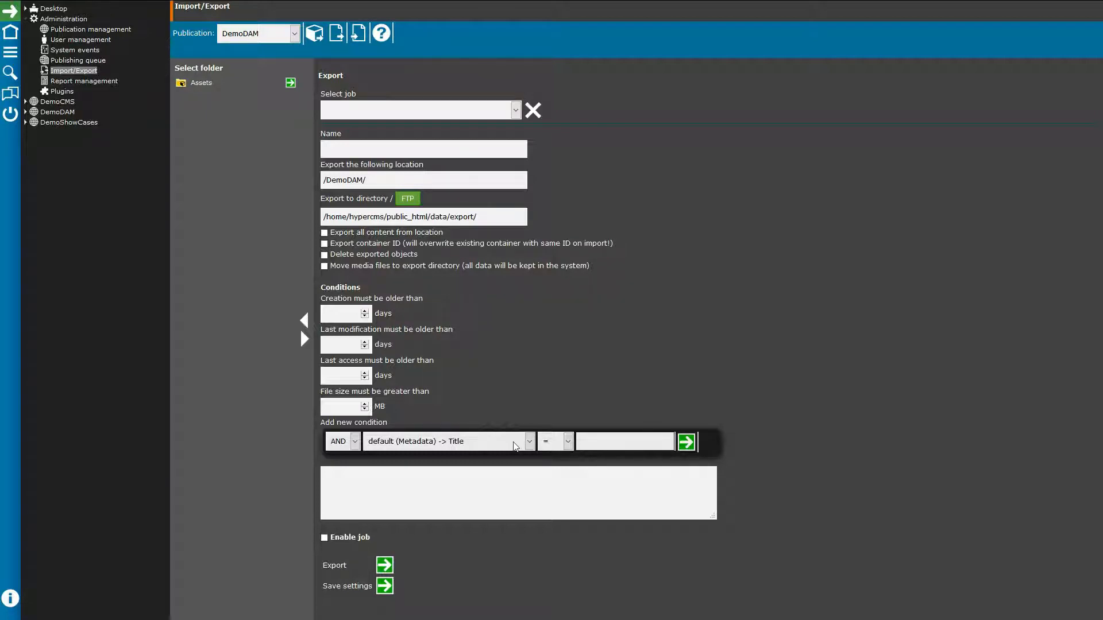
click(324, 538)
Step: View the DemoDAM import form, then open Report management
click(358, 33)
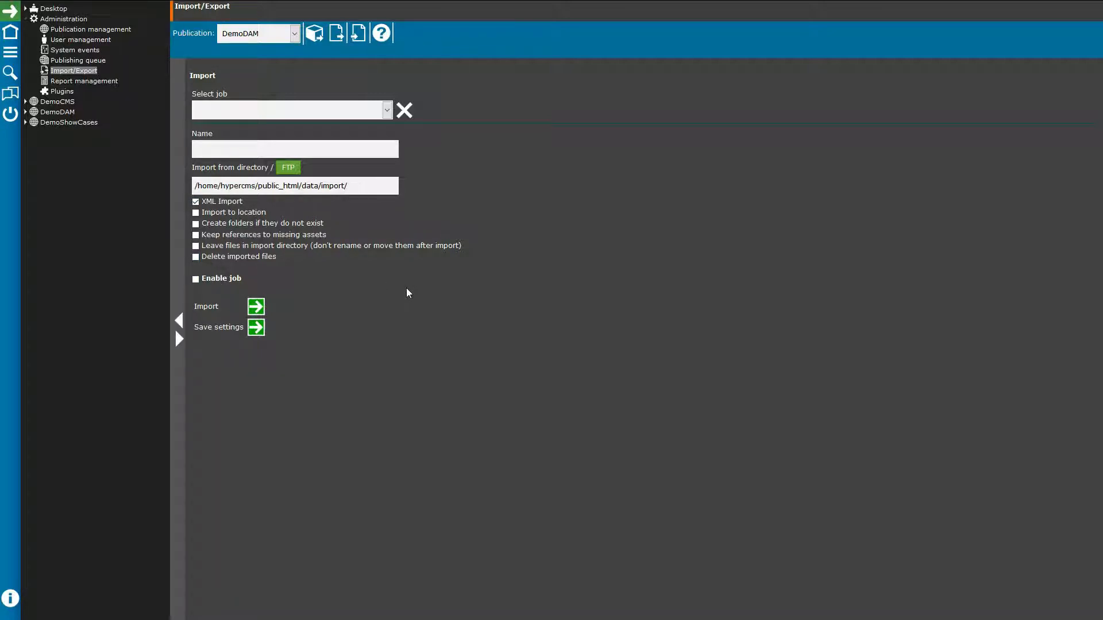
click(81, 86)
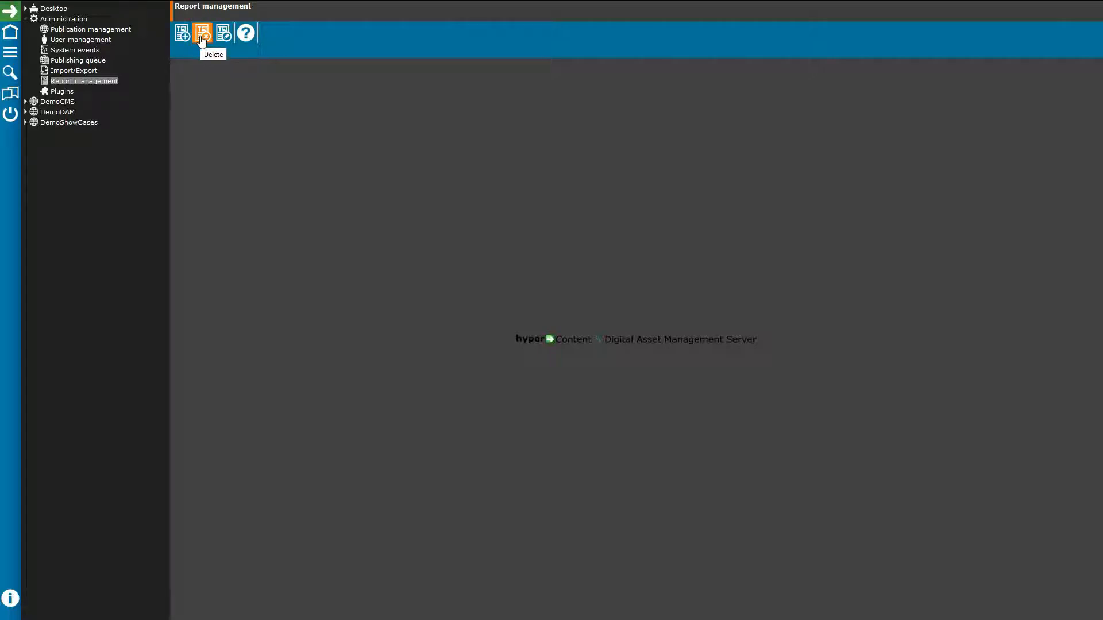
Step: Load the Geolocation report into the report editor
click(233, 41)
click(251, 38)
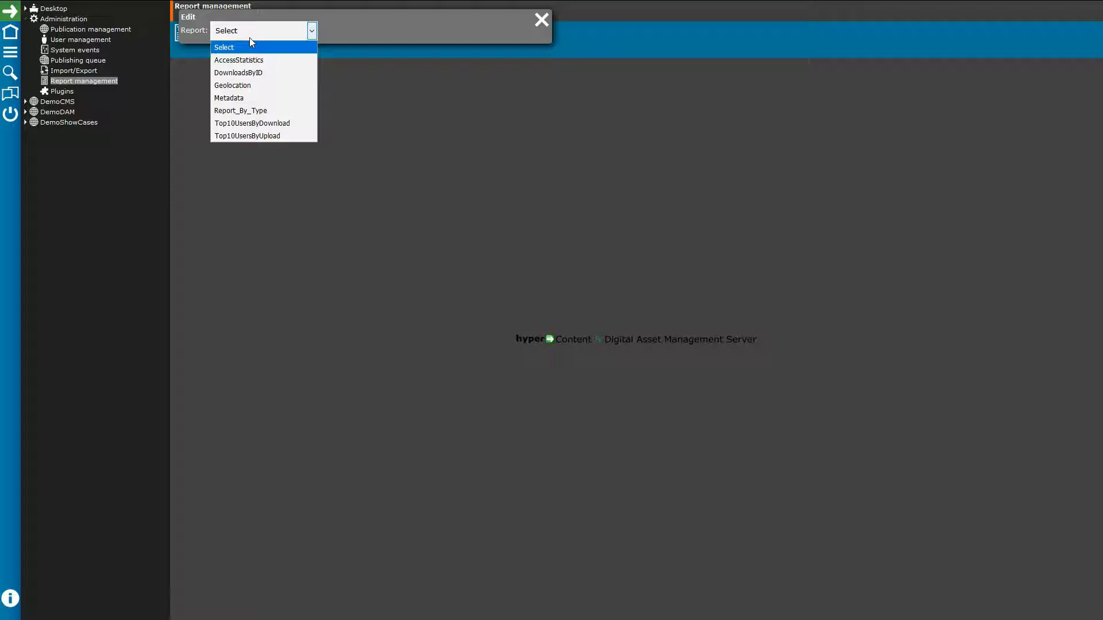
click(253, 86)
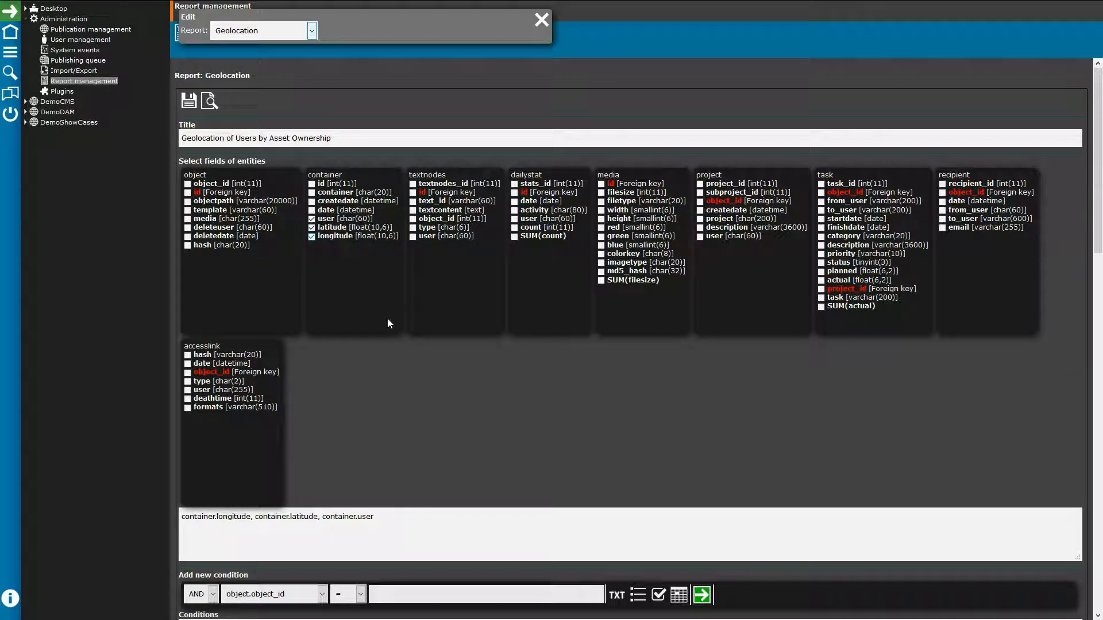
Step: Review the report's fields, conditions, SQL statement and chart settings, then open Plugin Management
scroll(350, 436, down, 2)
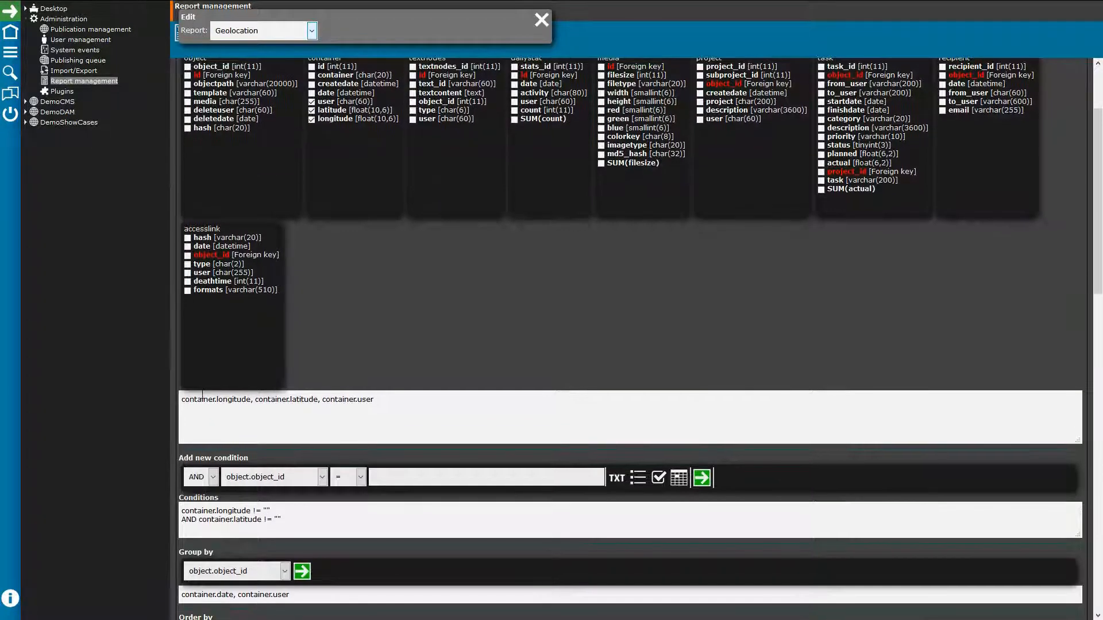
scroll(402, 394, down, 1)
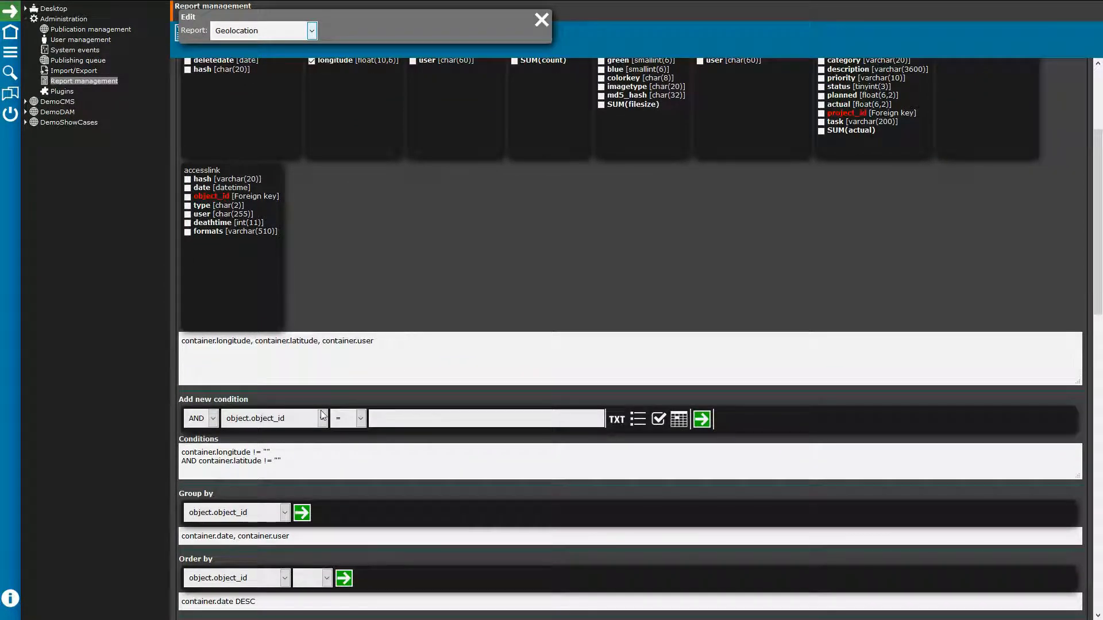
scroll(293, 402, down, 1)
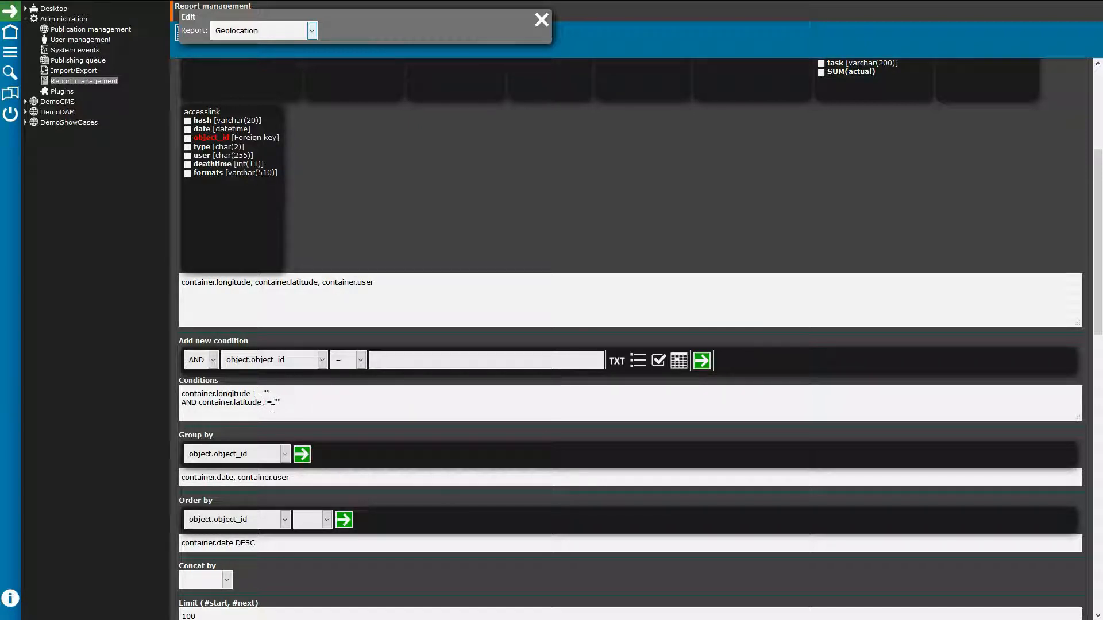
scroll(276, 405, down, 2)
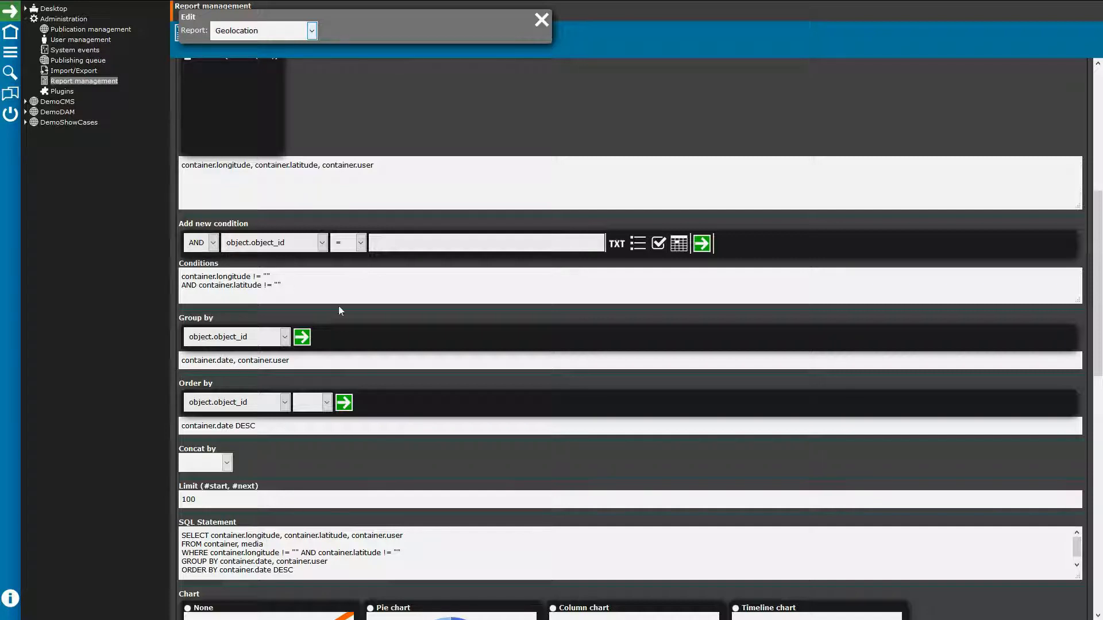
scroll(339, 310, down, 2)
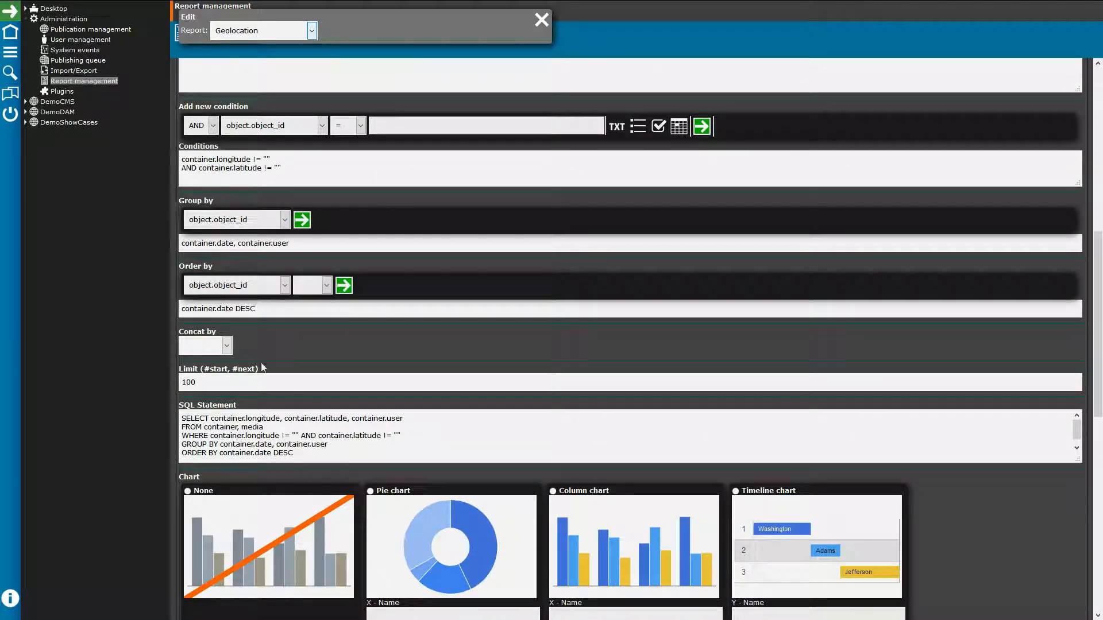
scroll(266, 424, down, 1)
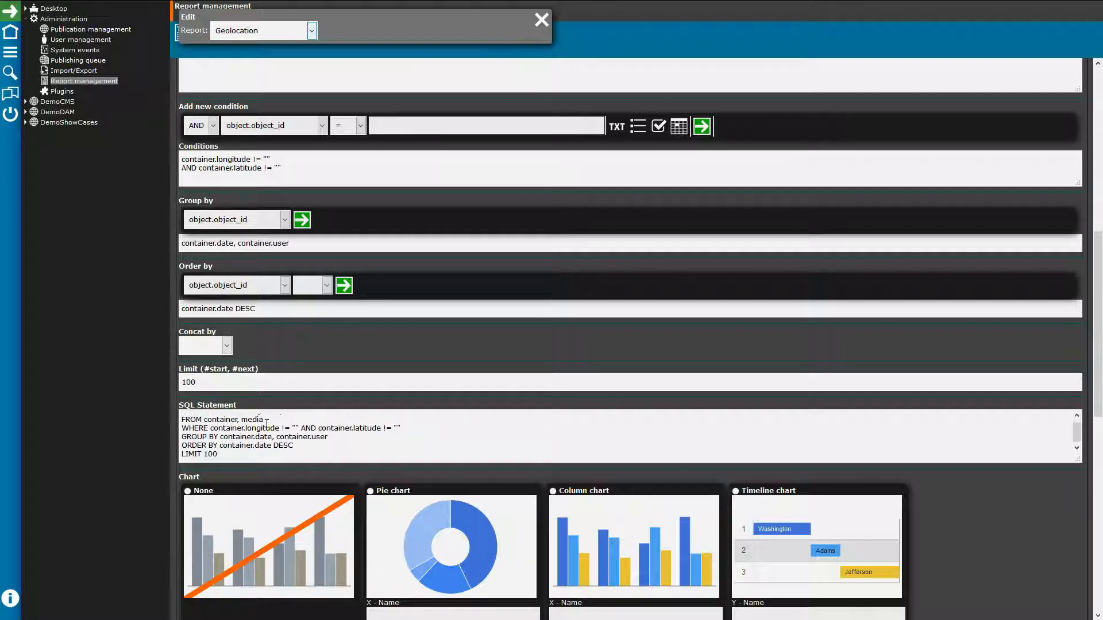
scroll(267, 424, down, 3)
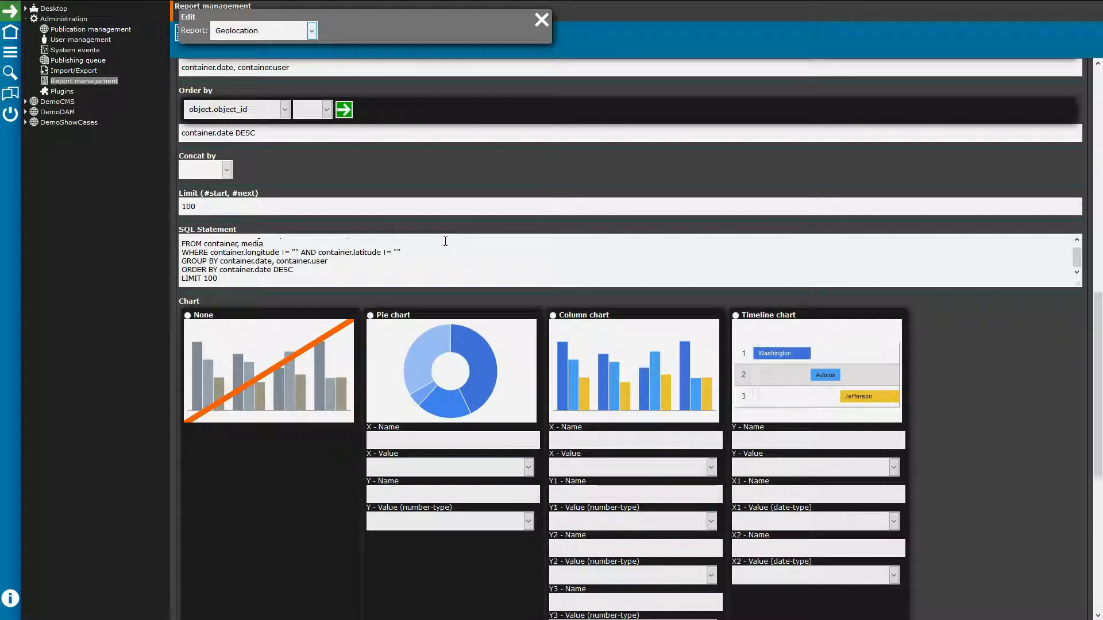
scroll(454, 238, down, 3)
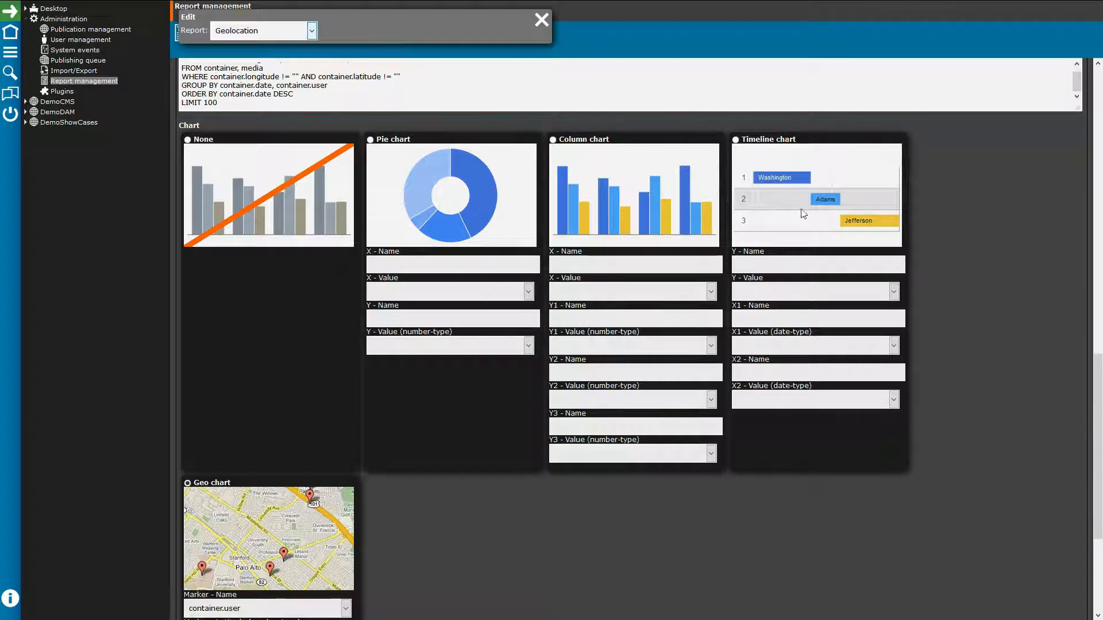
scroll(244, 515, down, 3)
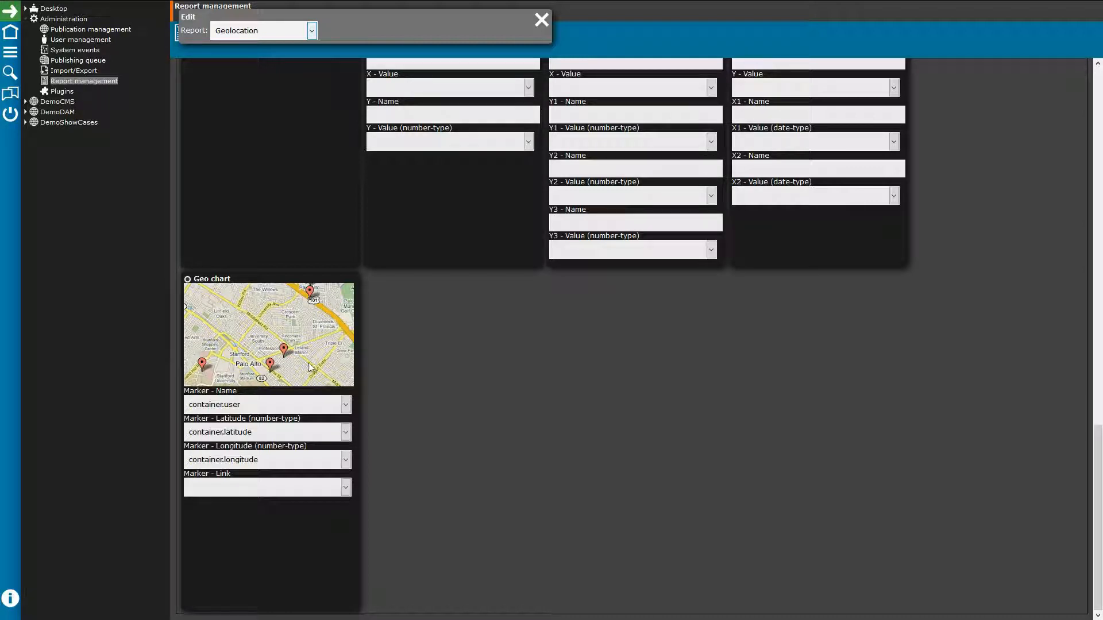
scroll(452, 336, up, 6)
scroll(451, 333, up, 10)
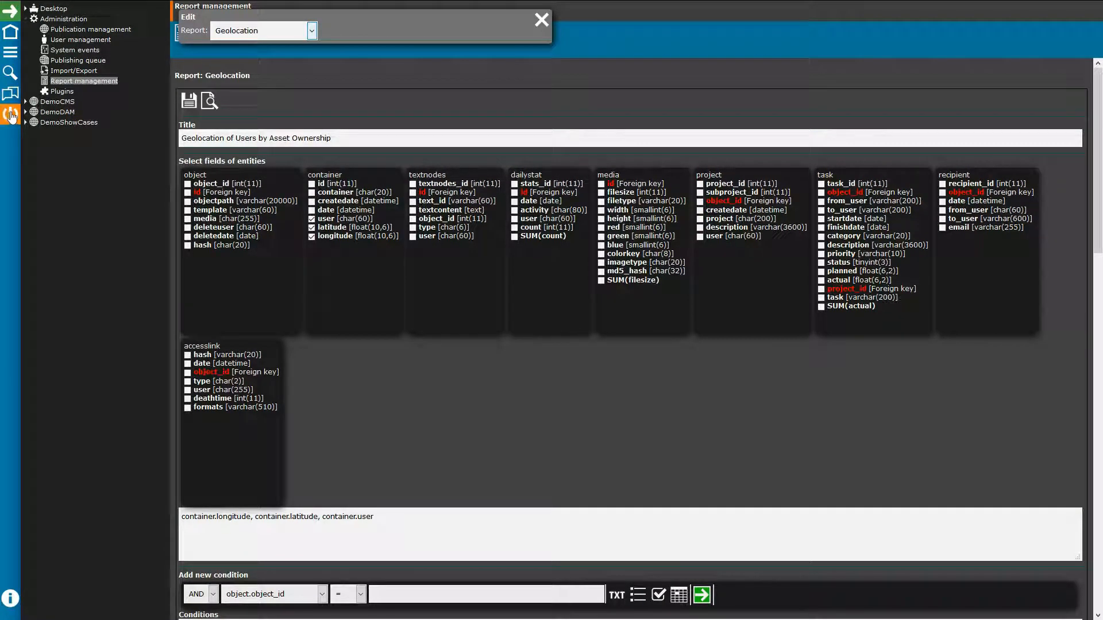
click(70, 93)
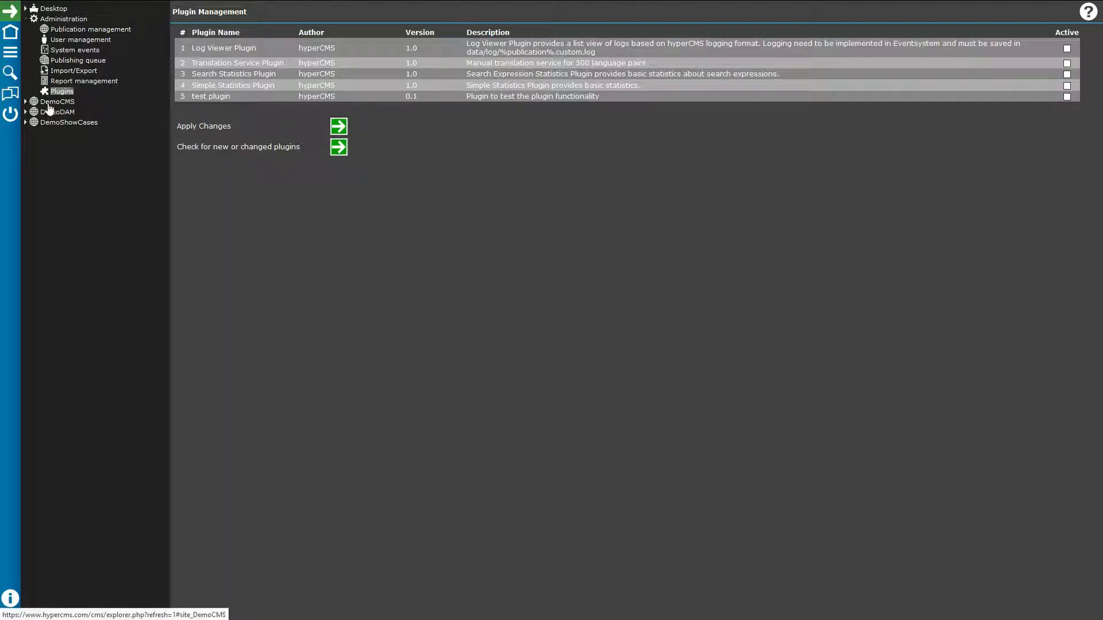
Step: Collapse the top Administration branch and expand DemoCMS and its Administration section
click(25, 19)
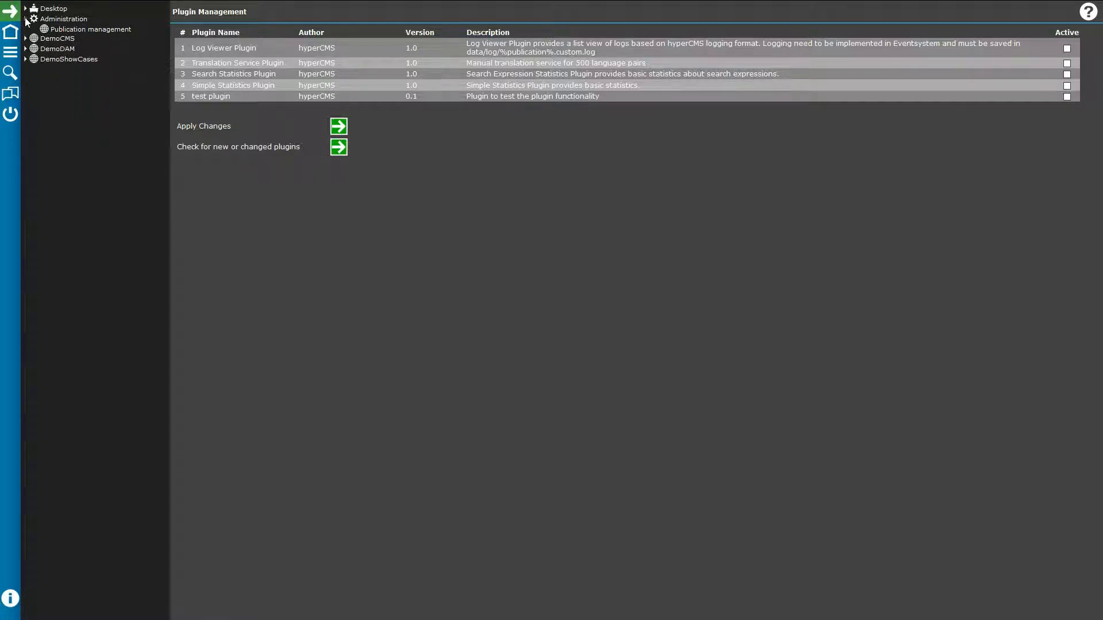
click(26, 29)
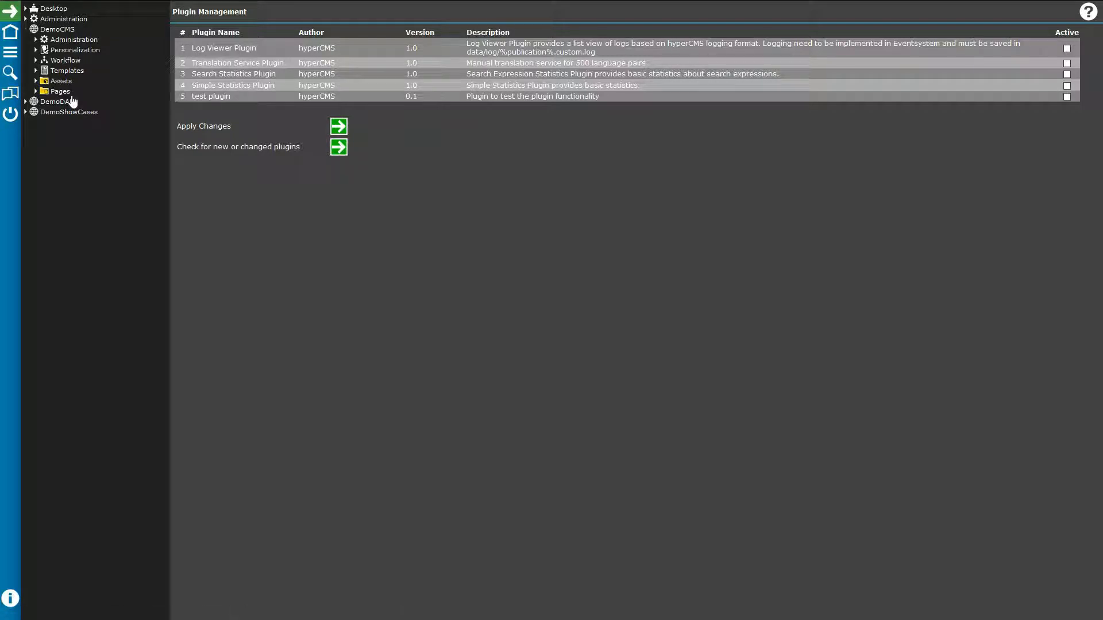
click(35, 40)
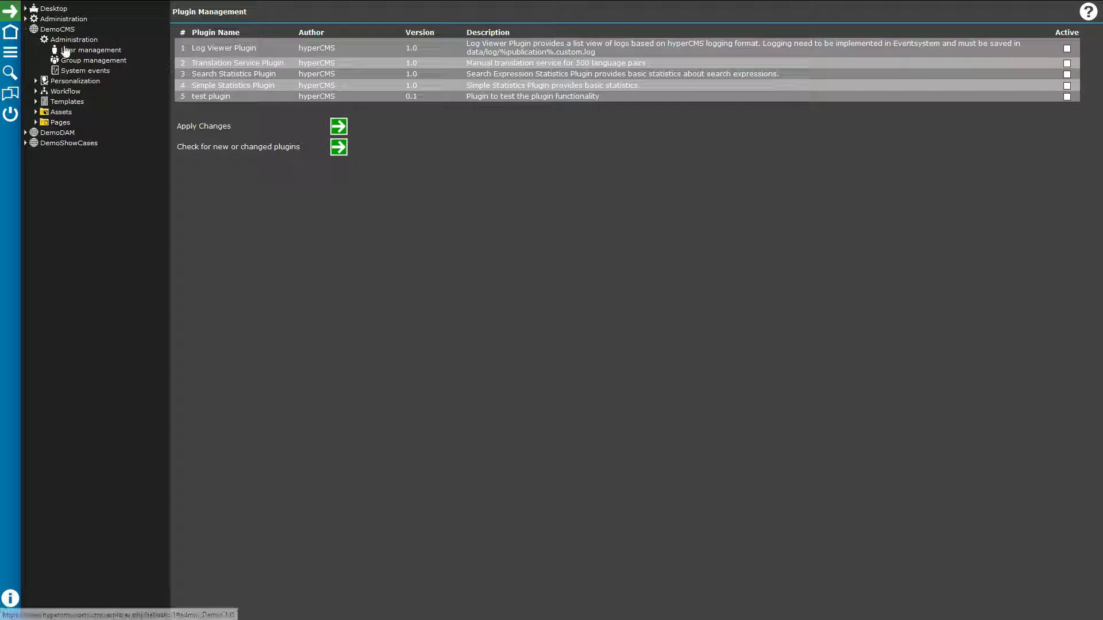
Step: List DemoCMS's four users and open the last user's settings window
click(65, 51)
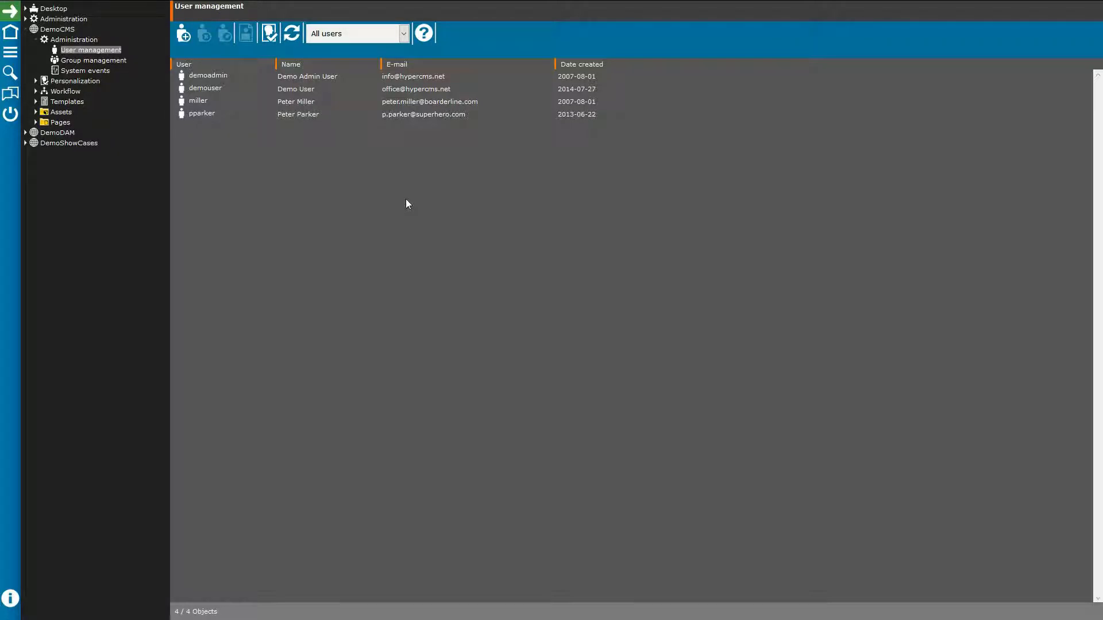
double_click(204, 114)
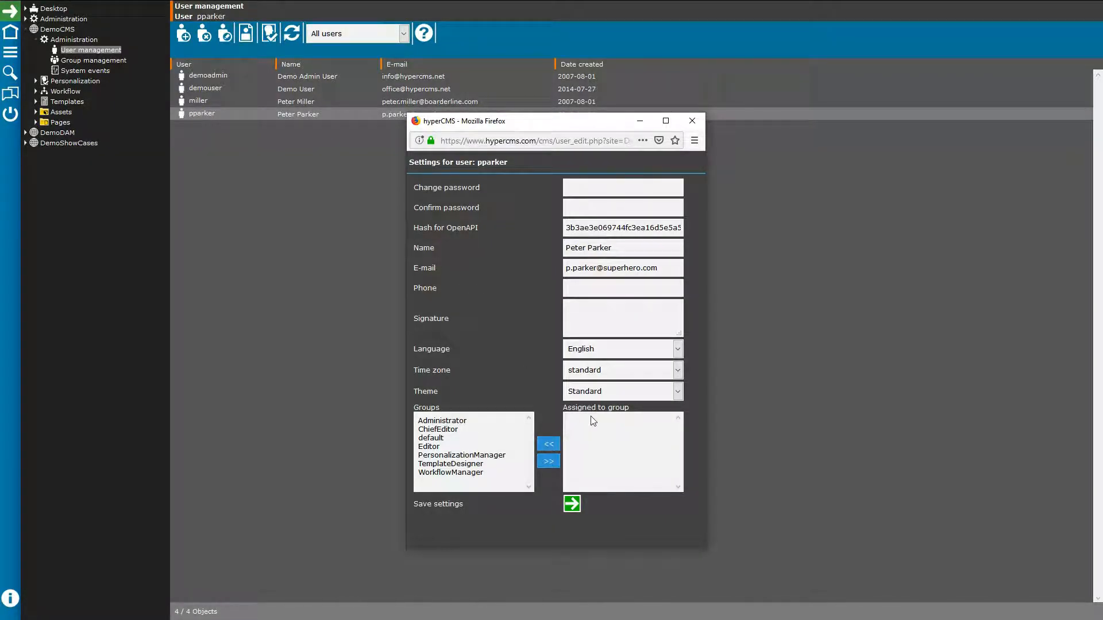
Step: Add the last listed user to the ChiefEditor group and save the settings
click(442, 432)
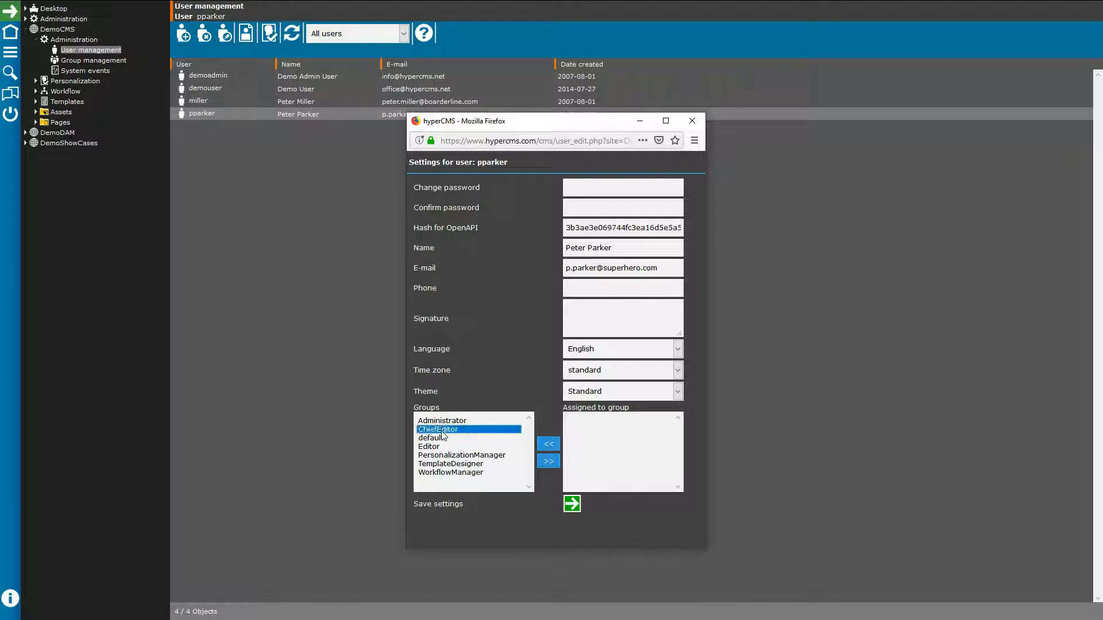
click(548, 462)
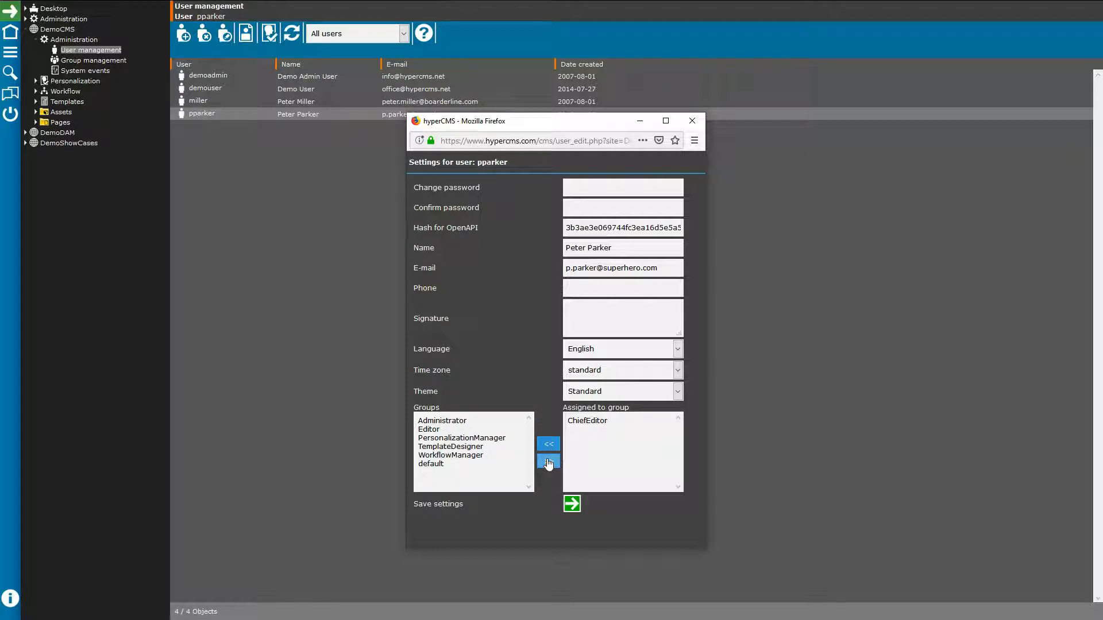
click(570, 506)
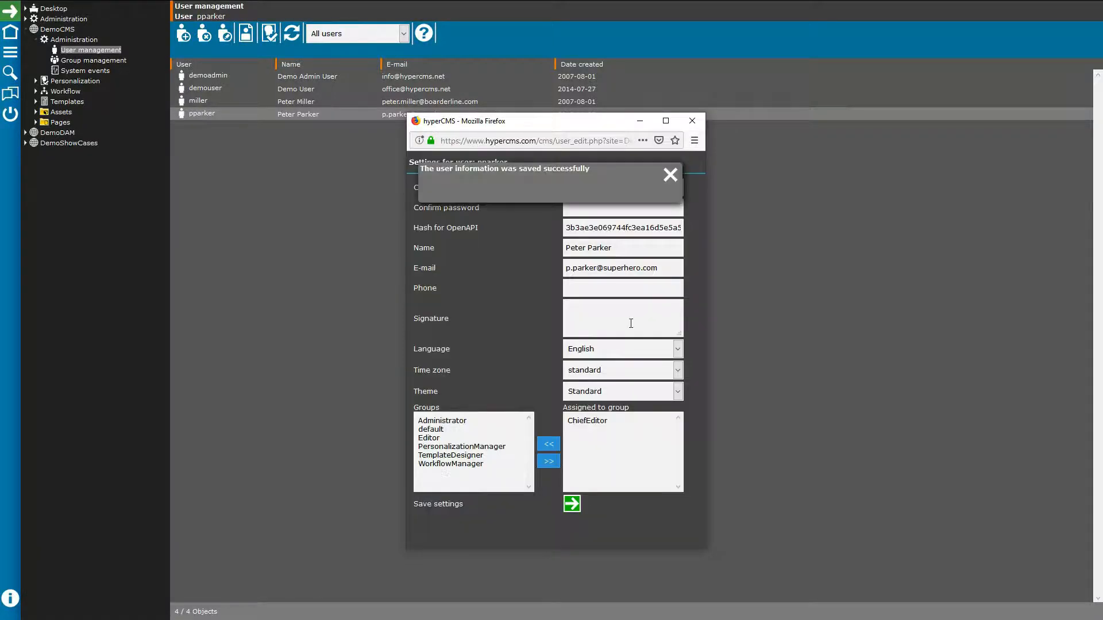
click(693, 120)
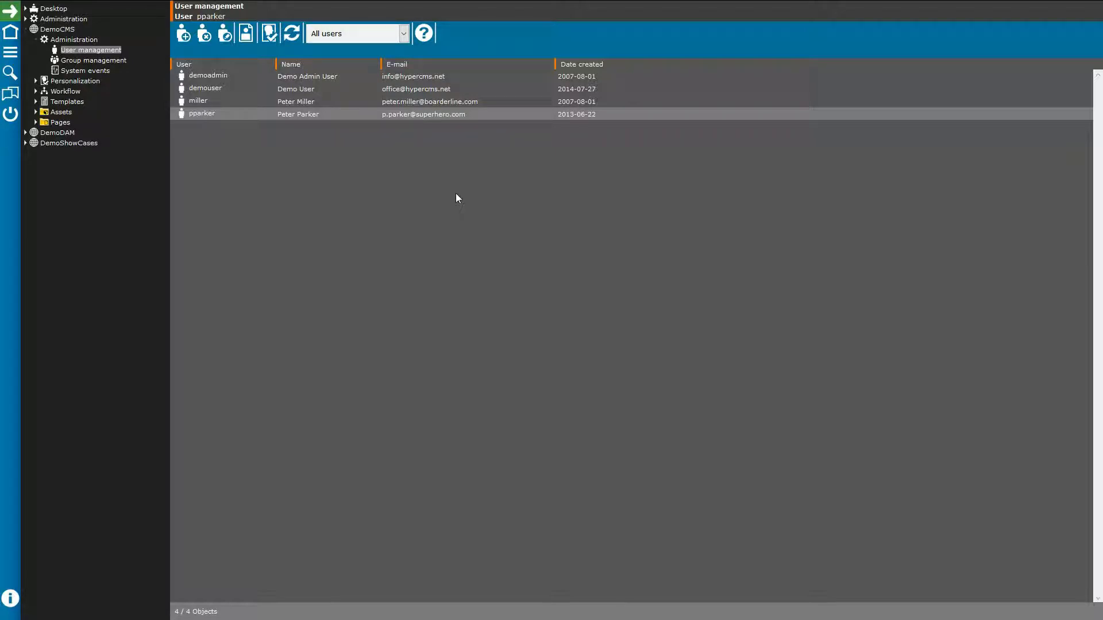
click(242, 151)
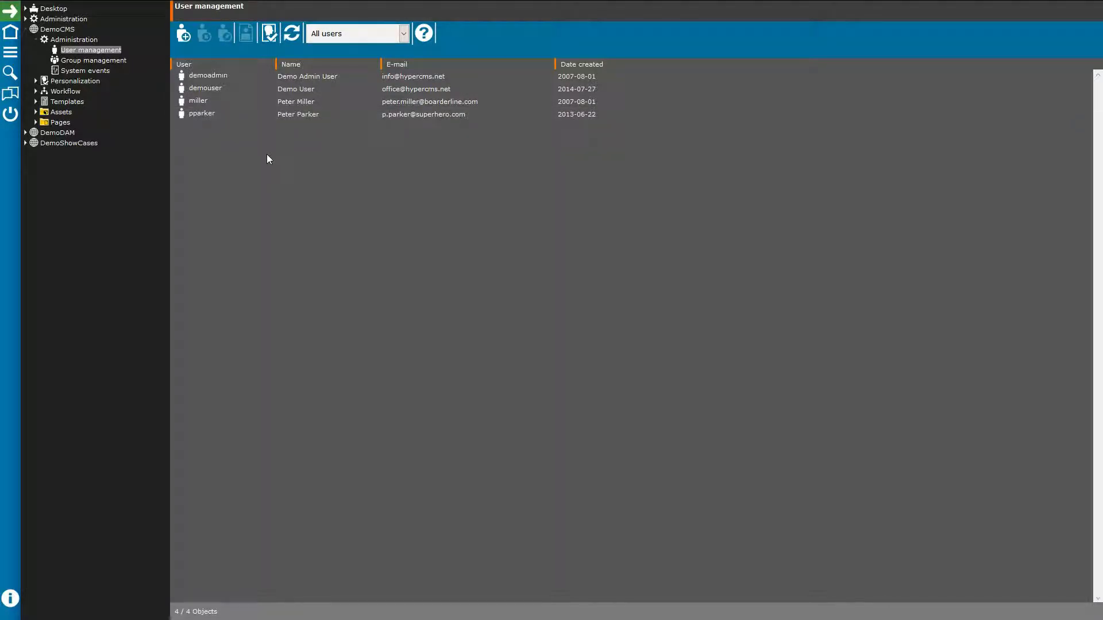
click(208, 90)
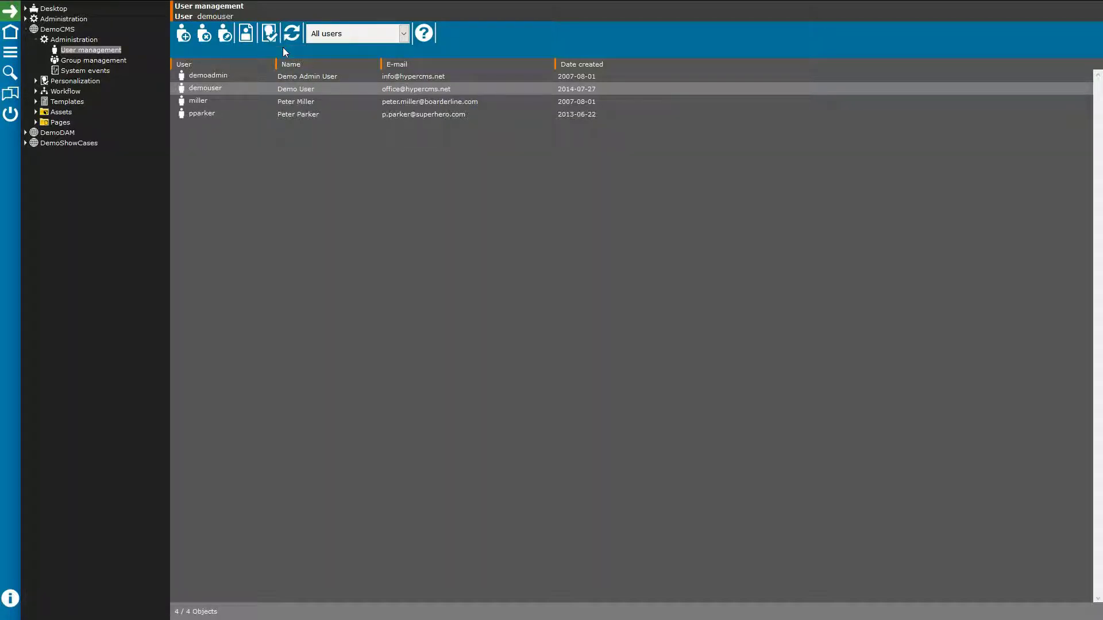
click(367, 36)
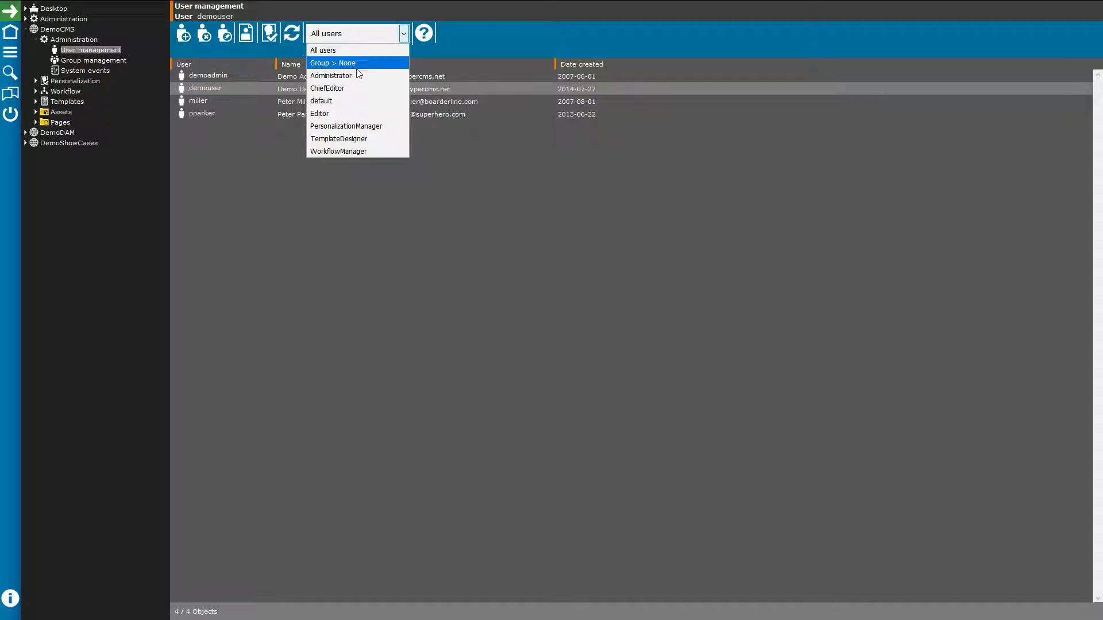
click(316, 214)
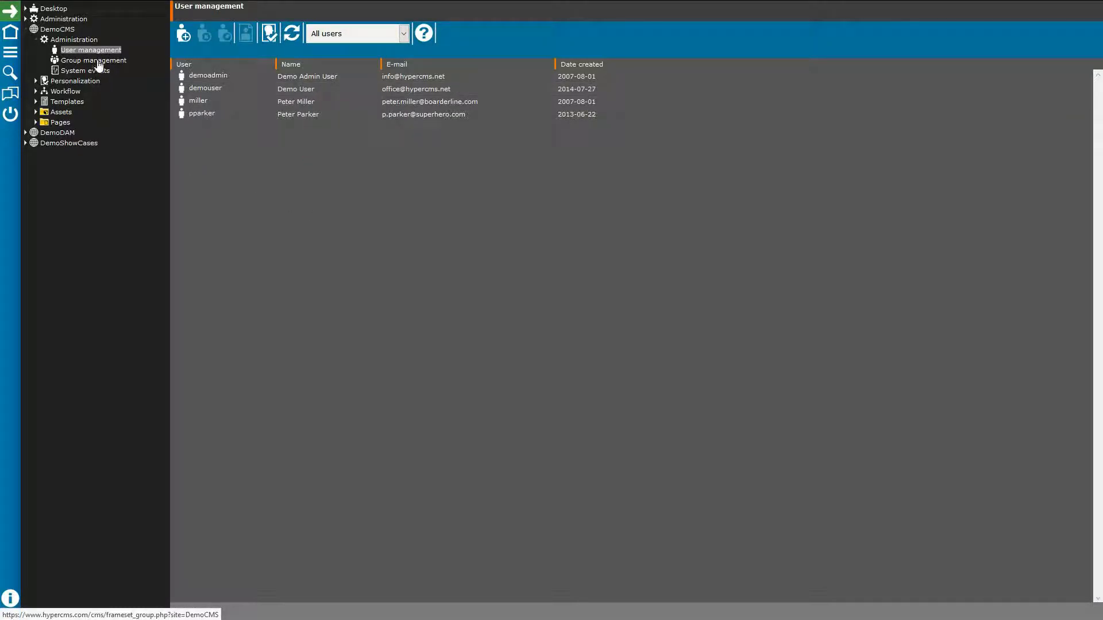
Step: Load the ChiefEditor group's permission checklist in Group management and scroll through it
click(99, 62)
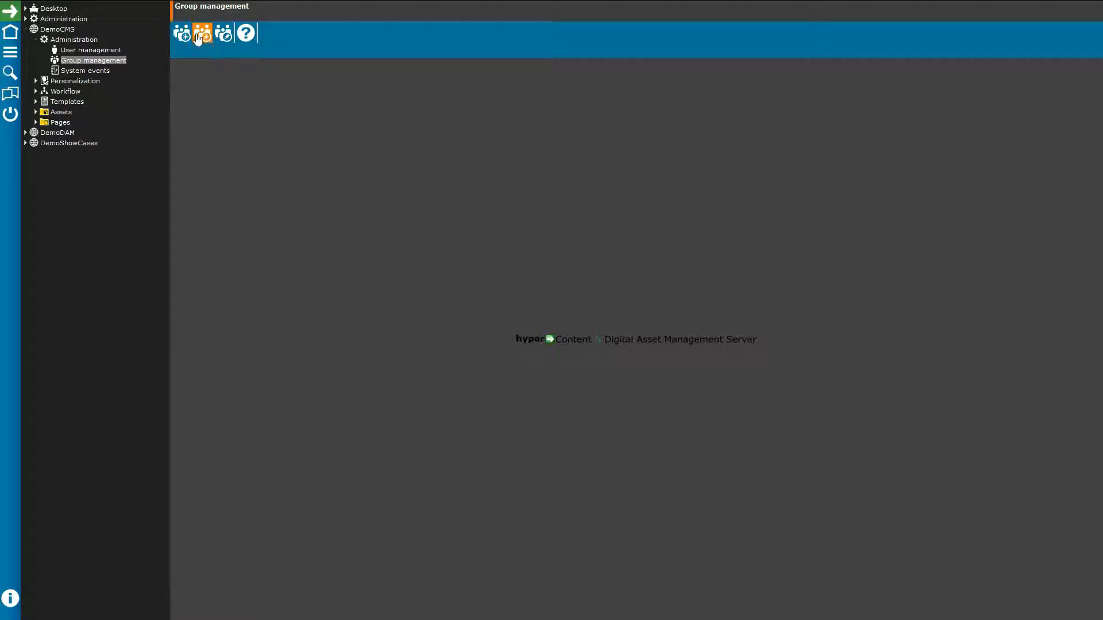
click(224, 34)
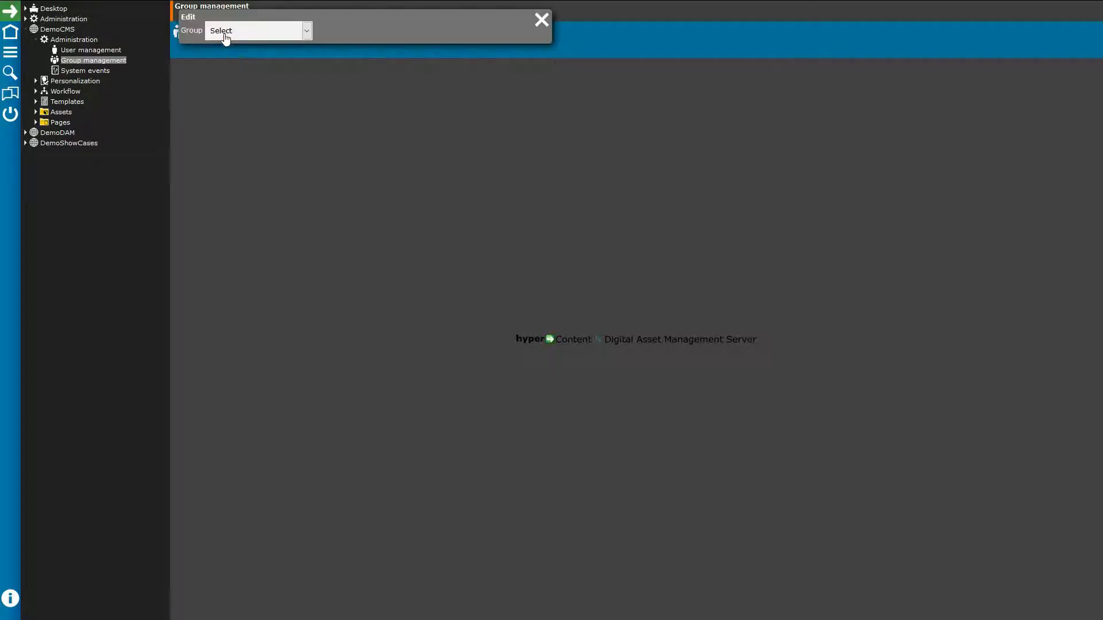
click(279, 35)
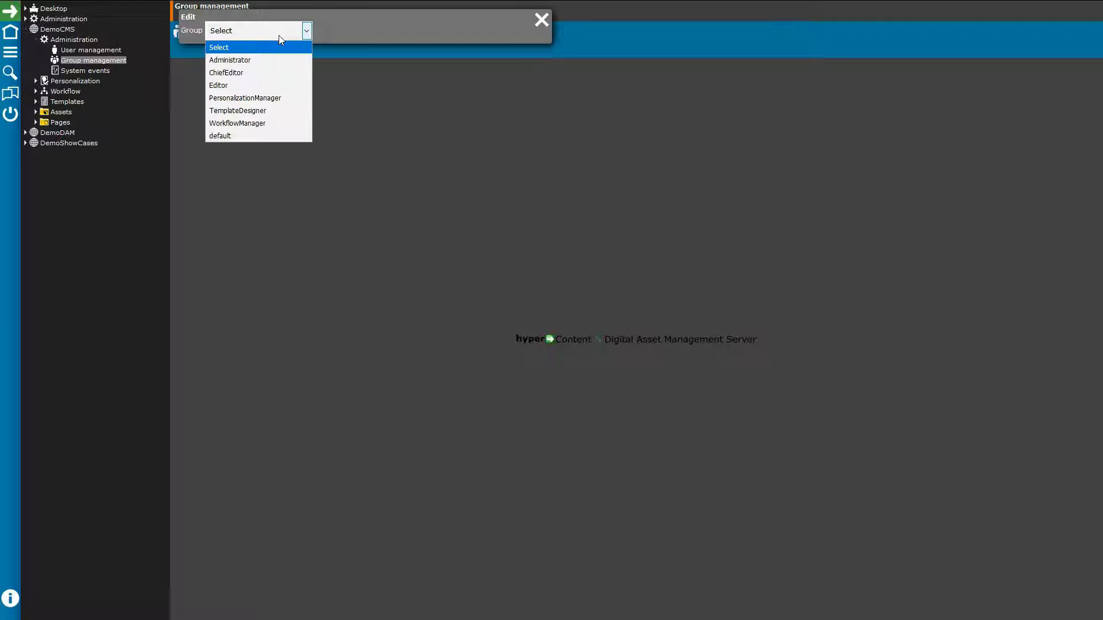
click(240, 75)
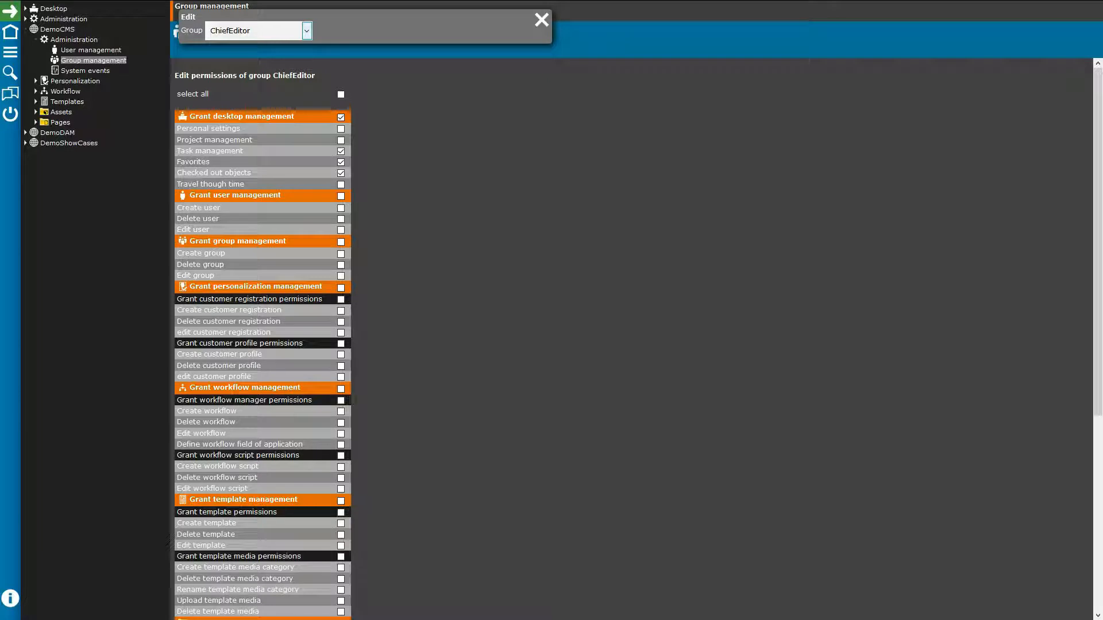
scroll(490, 370, down, 1)
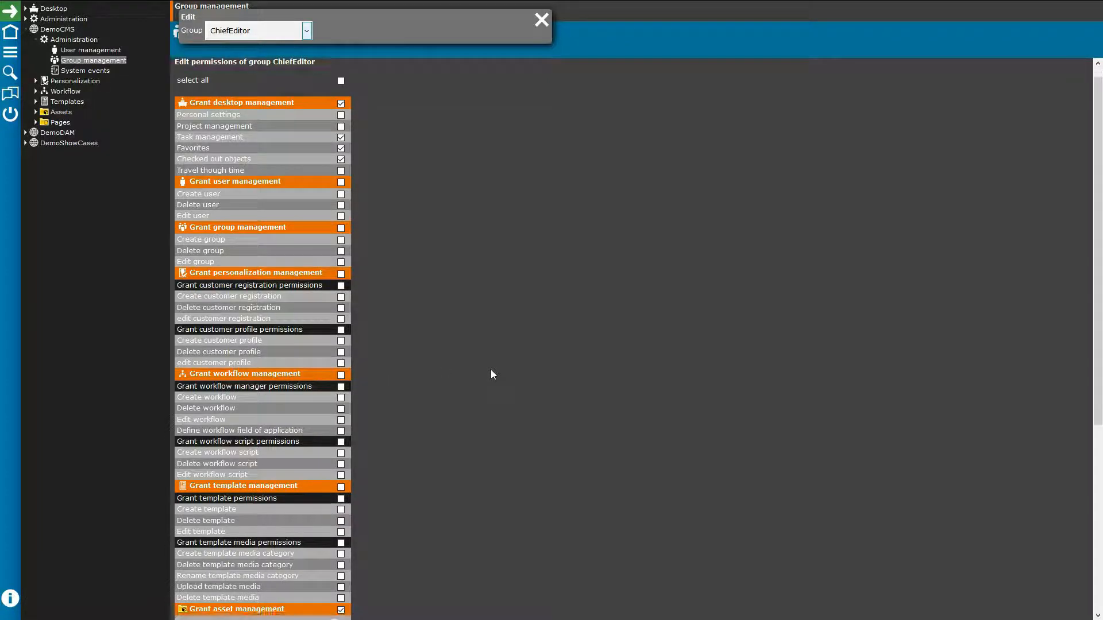
scroll(491, 370, down, 5)
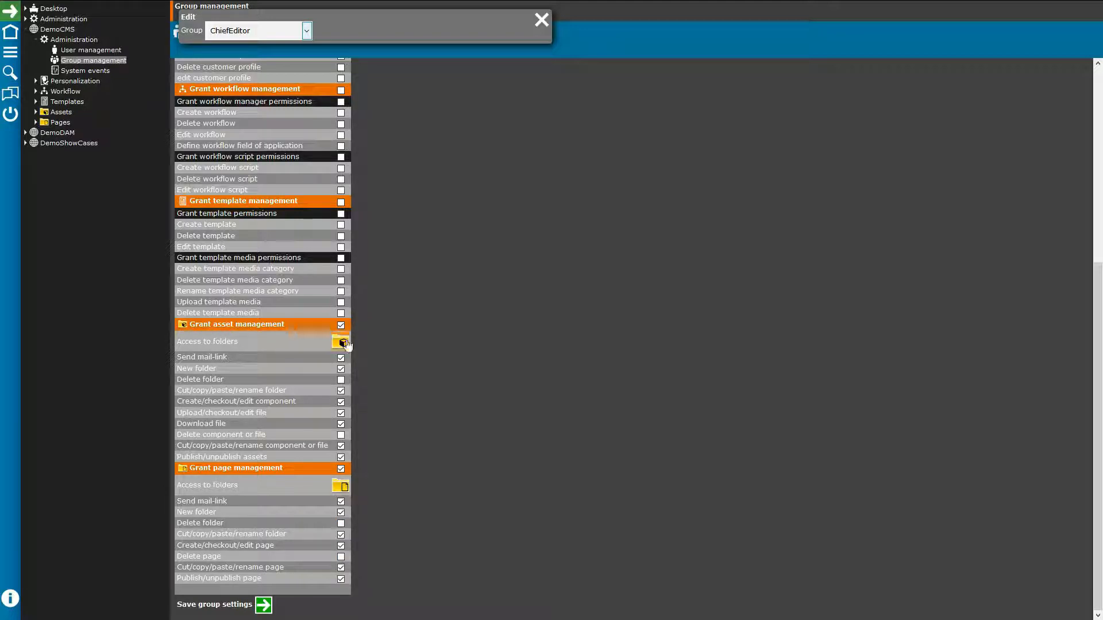
click(342, 343)
Step: Remove /DemoCMS/ from ChiefEditor's granted page folders
click(342, 487)
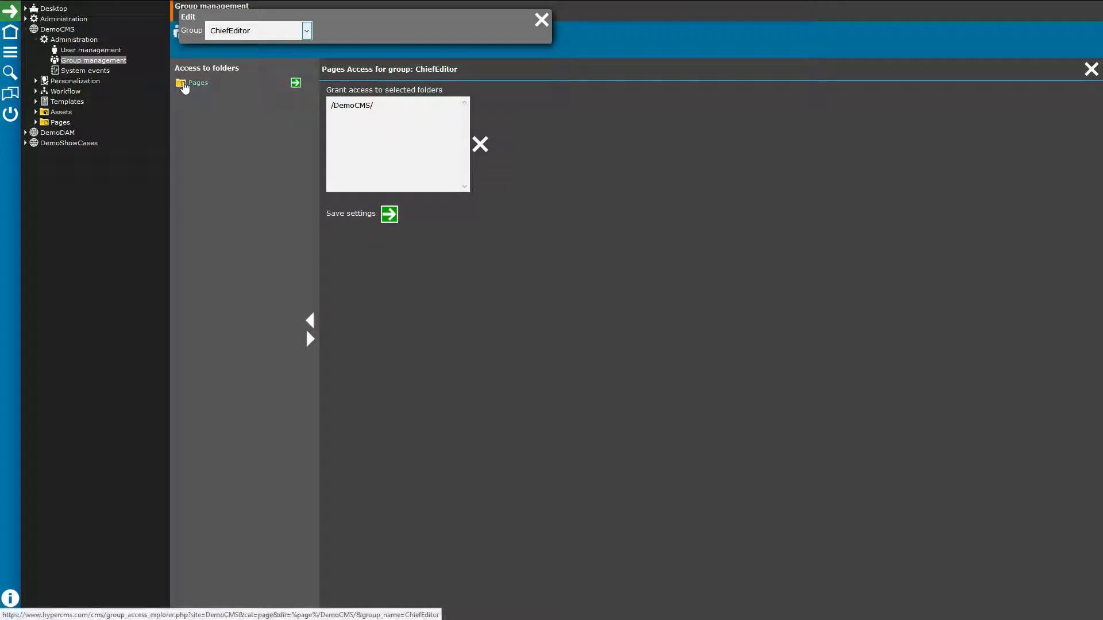
click(349, 106)
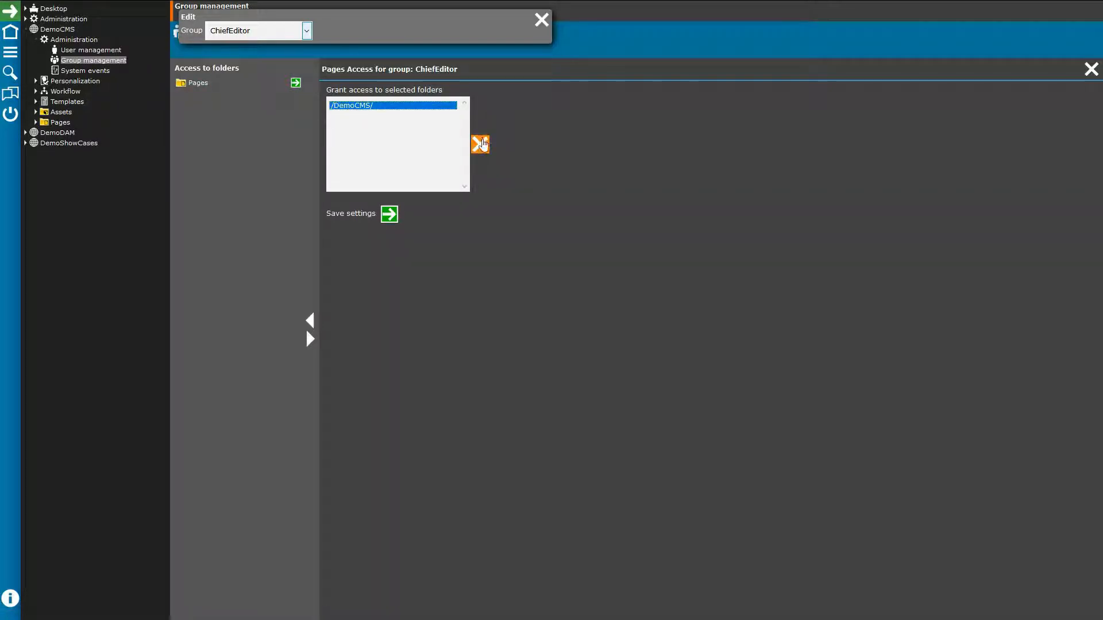
click(480, 144)
Step: Grant page access to the Company and Products folders under Pages, then close the panel
click(194, 85)
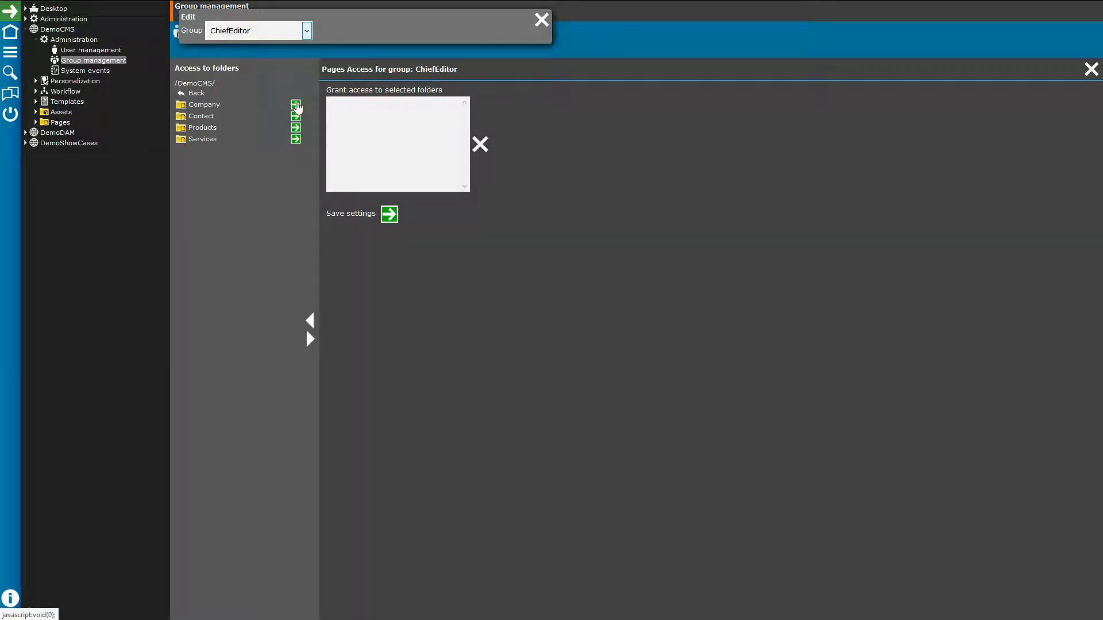
click(295, 104)
click(295, 128)
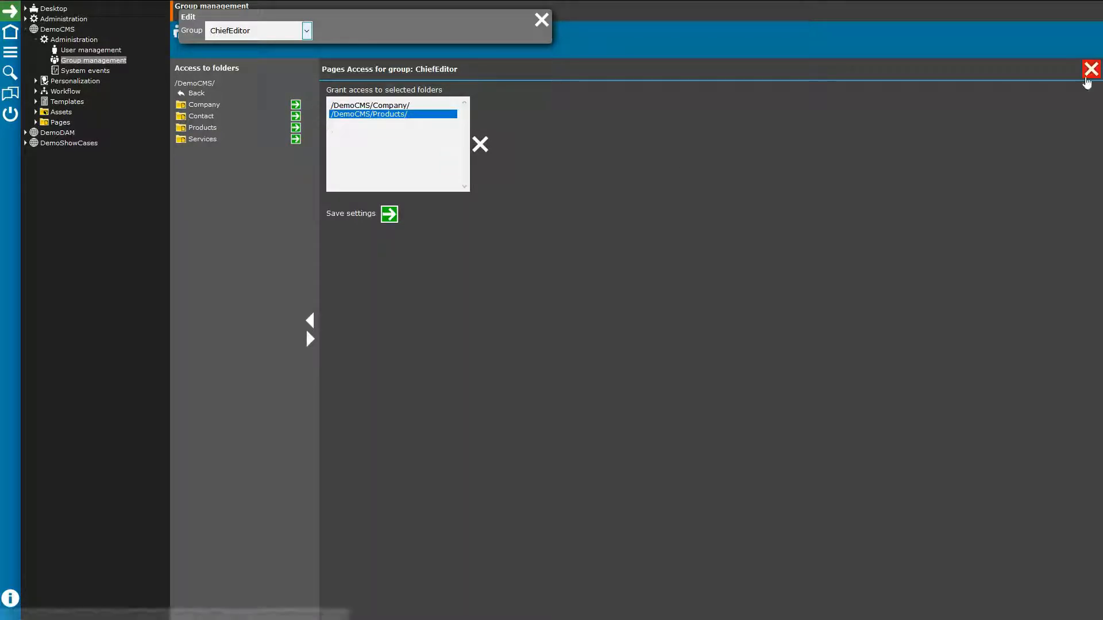
click(1091, 69)
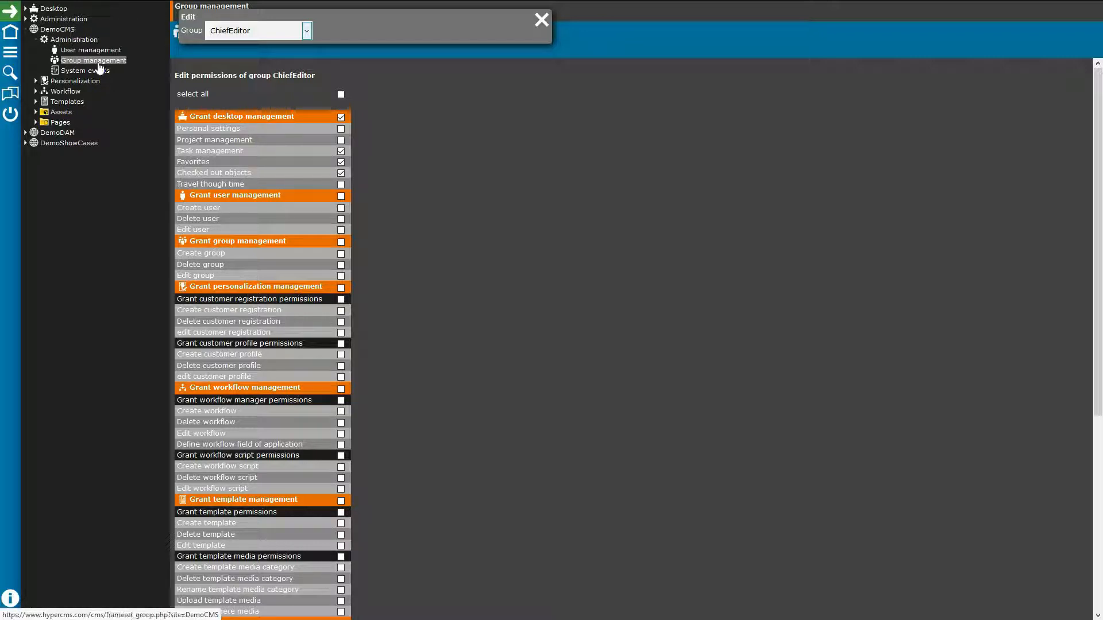
Step: Briefly expand Personalization, collapse Administration and Personalization, then expand the DemoCMS Templates branch
click(35, 81)
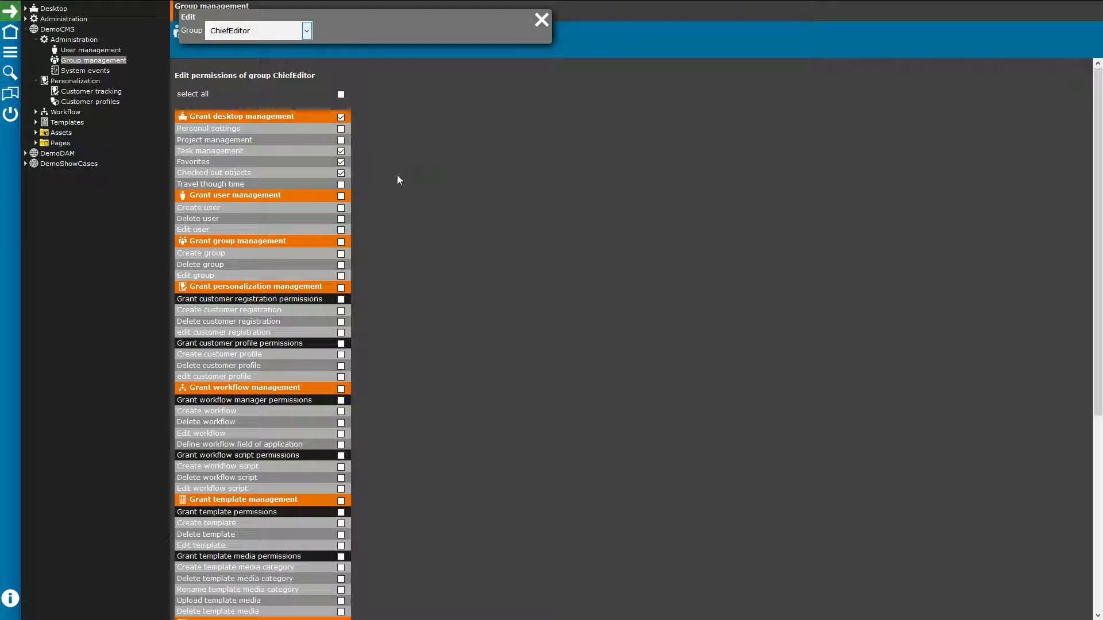
click(36, 39)
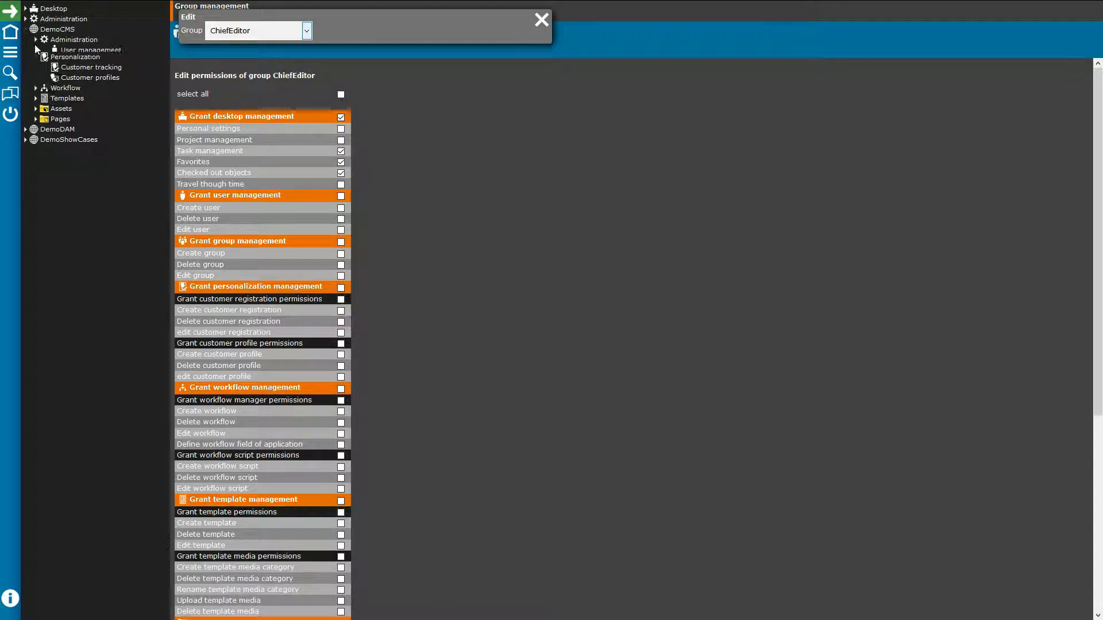
click(36, 50)
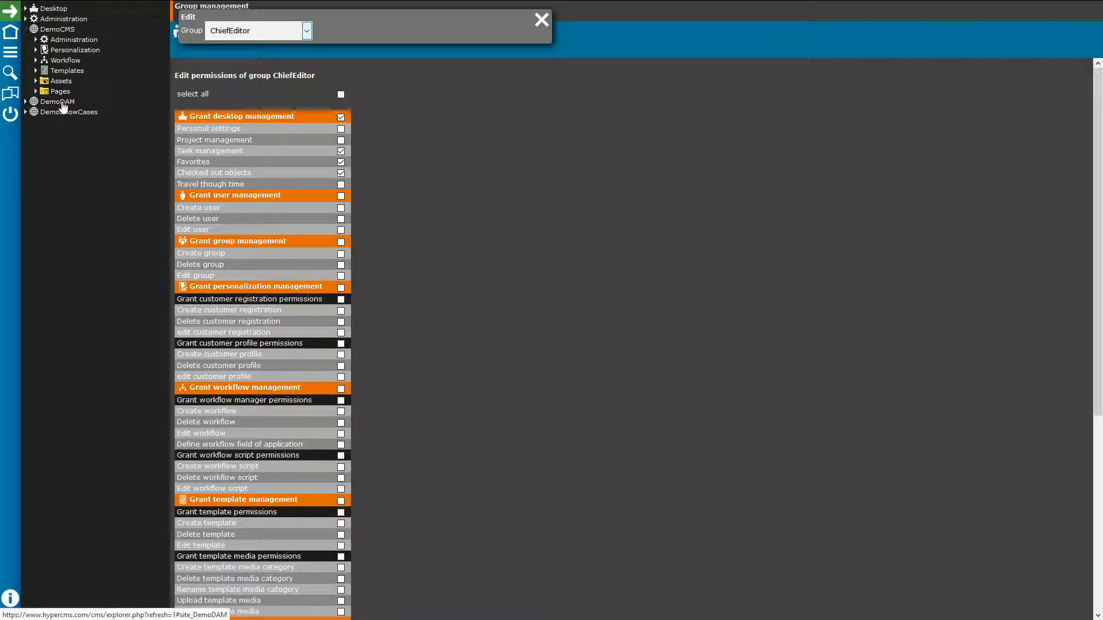
click(66, 71)
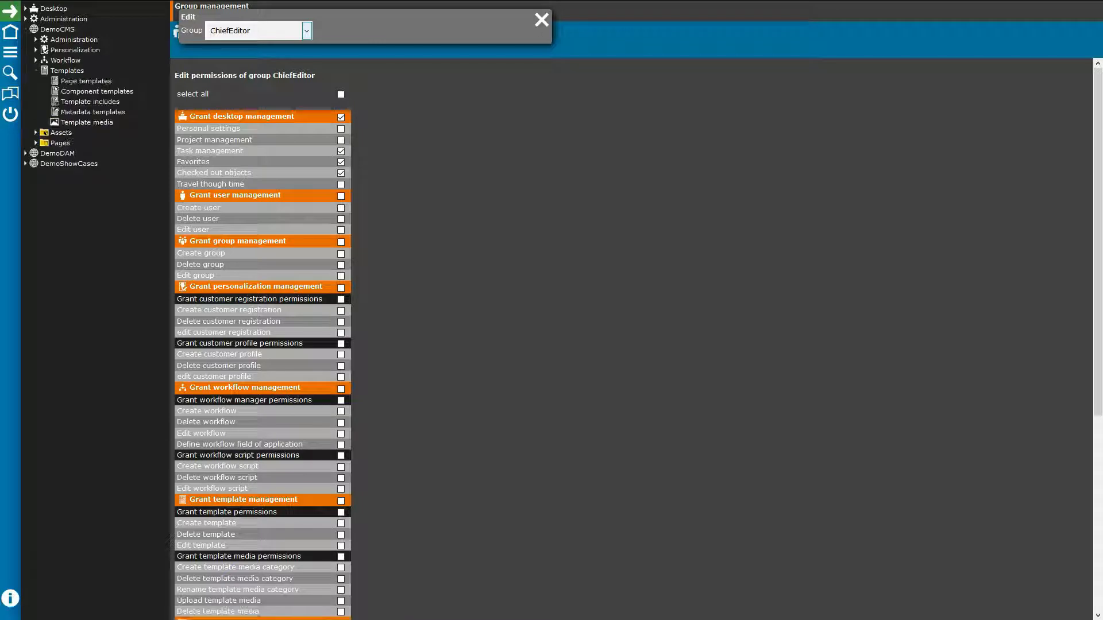
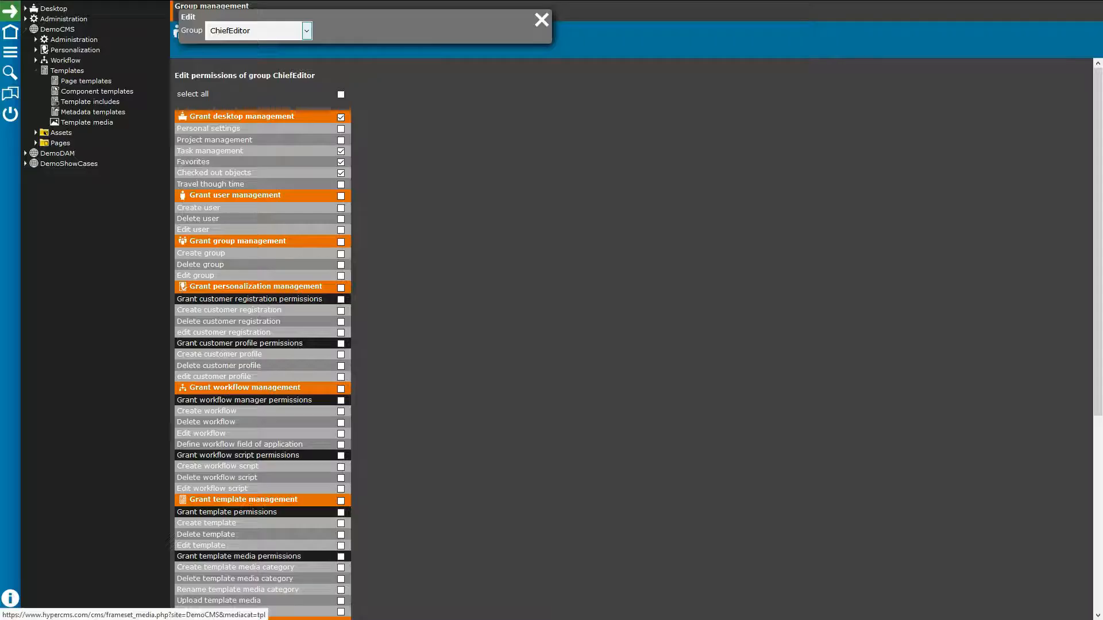
Step: Show the DemoCMS Page templates section in place of the ChiefEditor group permissions
click(89, 82)
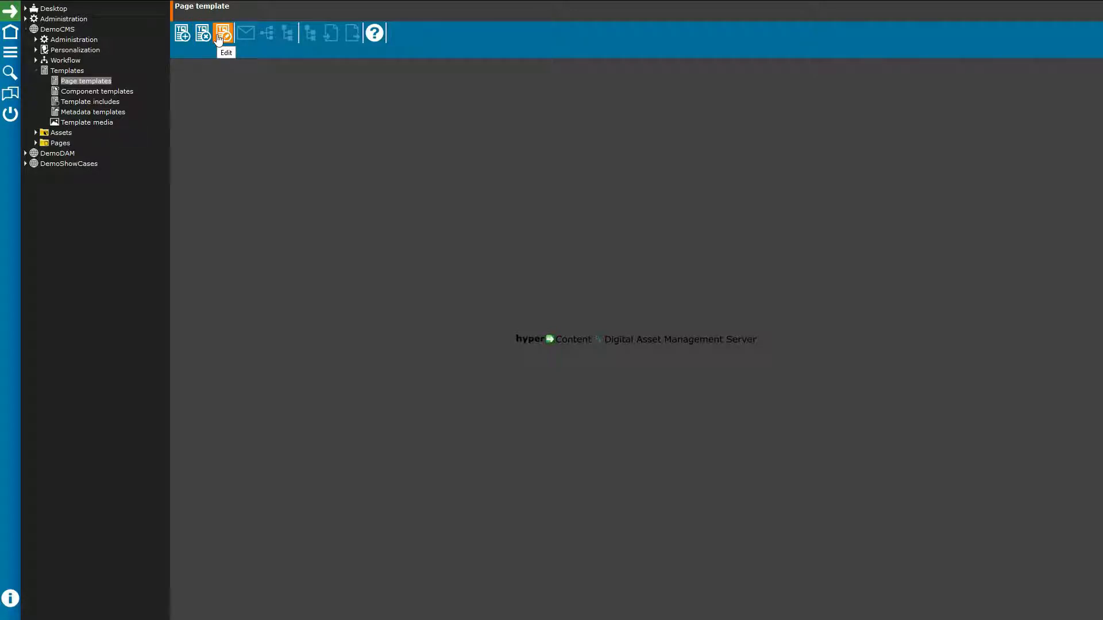
Step: Load the Detail page template and list its versions dated 2015-09-16 through 2017-01-19
click(219, 38)
click(271, 35)
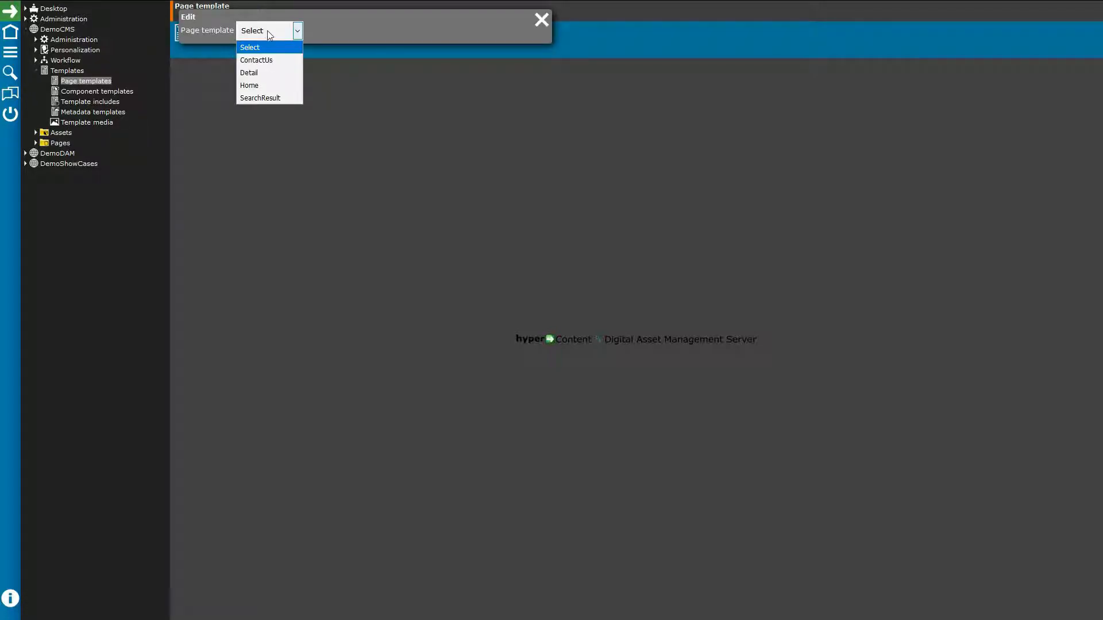
click(269, 74)
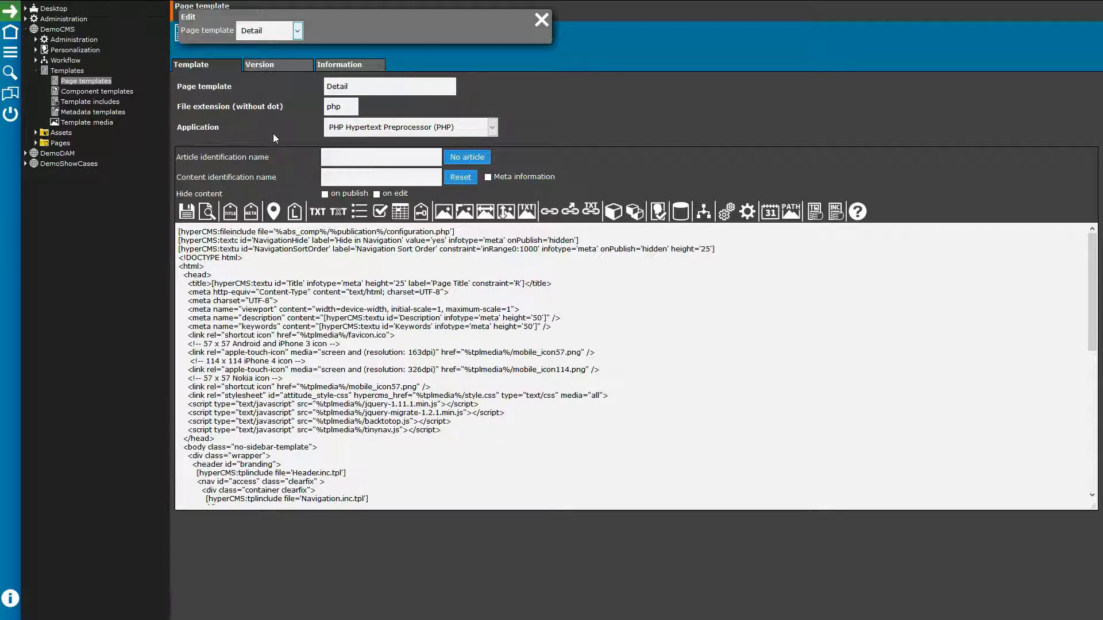
click(260, 66)
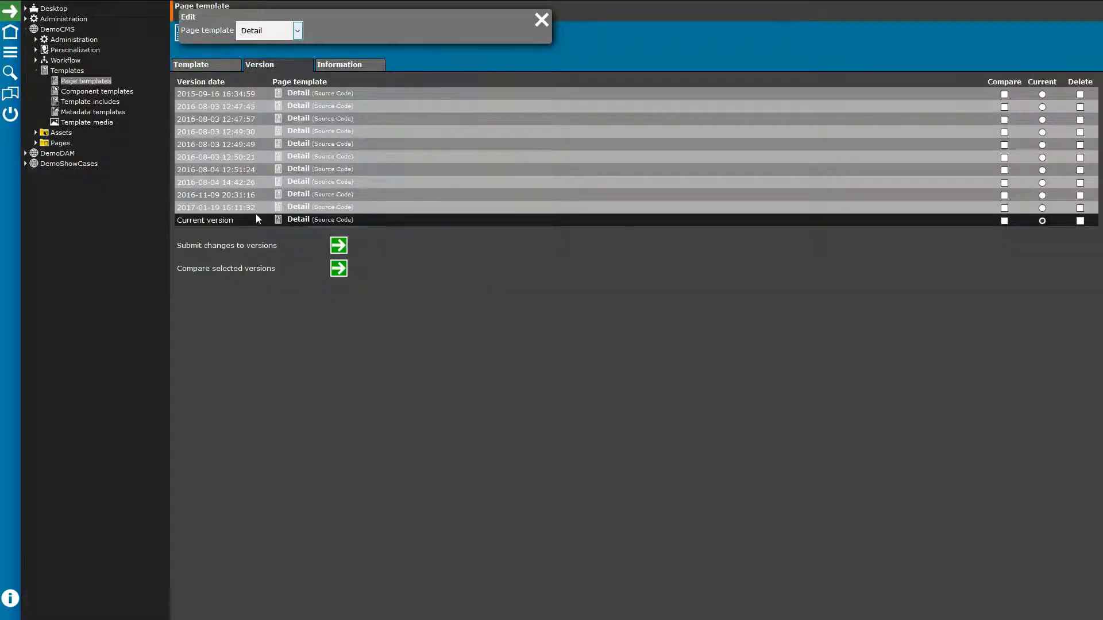
click(298, 119)
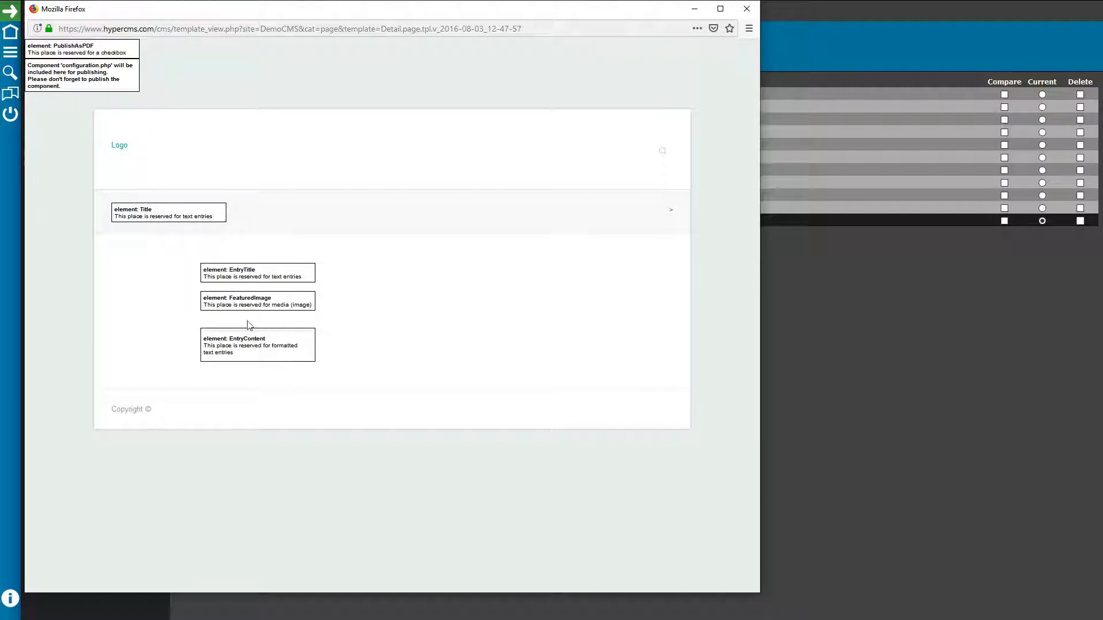
click(747, 9)
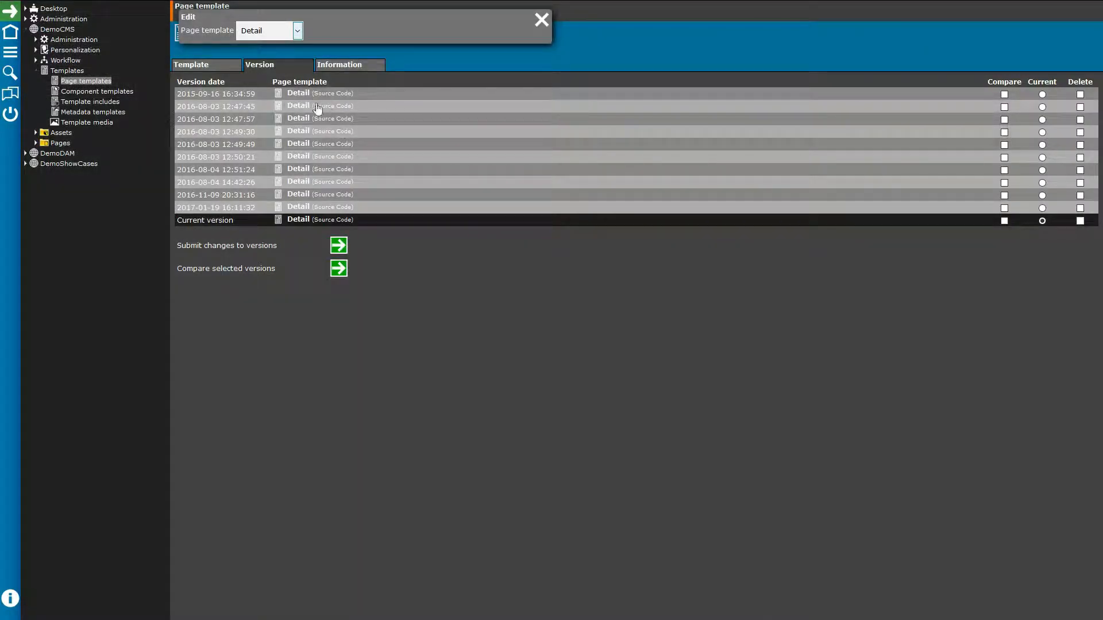
click(332, 118)
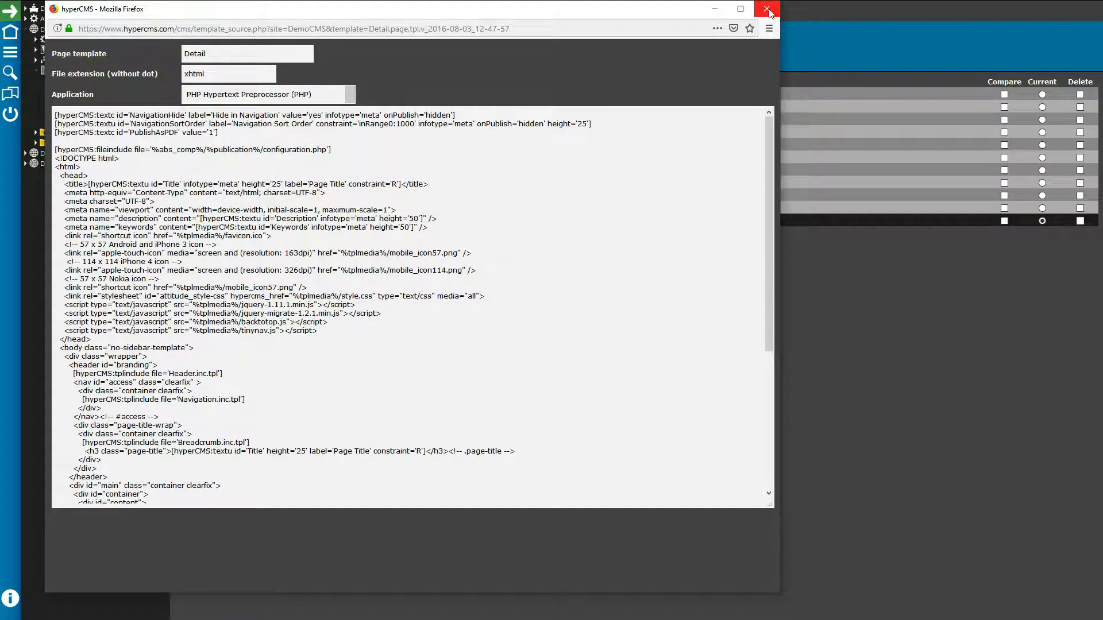
click(768, 9)
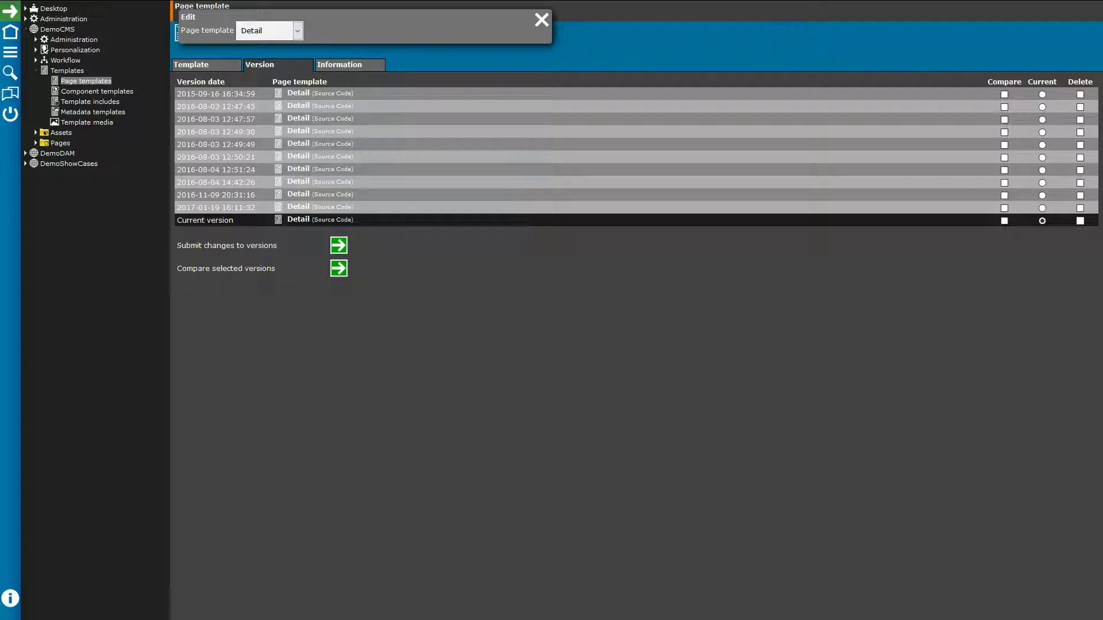
click(36, 72)
click(36, 80)
click(58, 84)
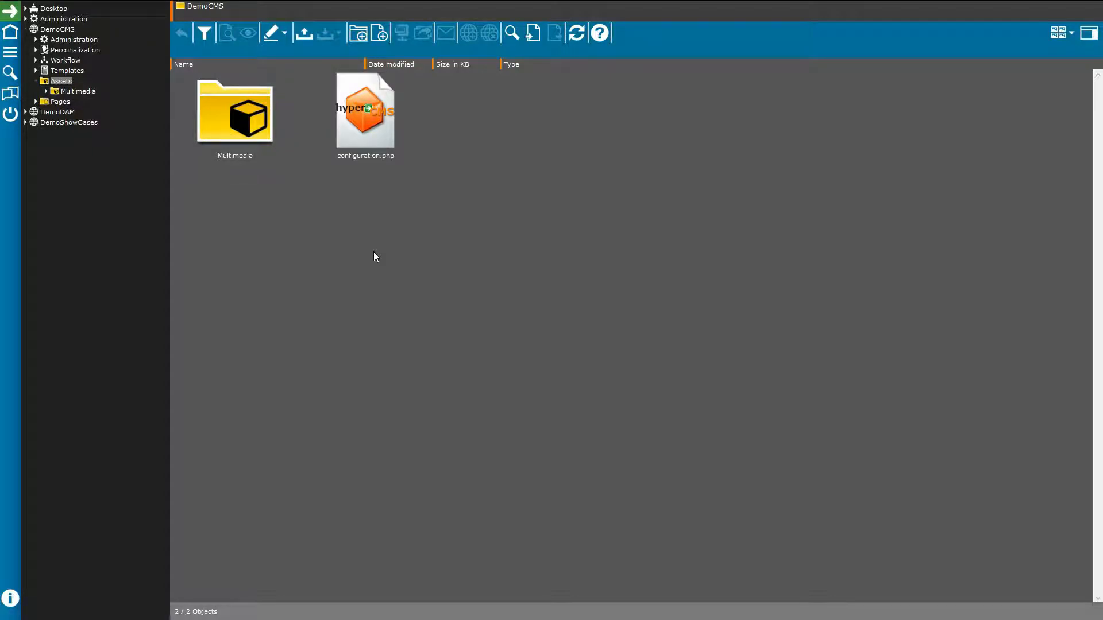
Step: Review configuration.php's site name, slogan and social link fields, then close its editor
double_click(375, 136)
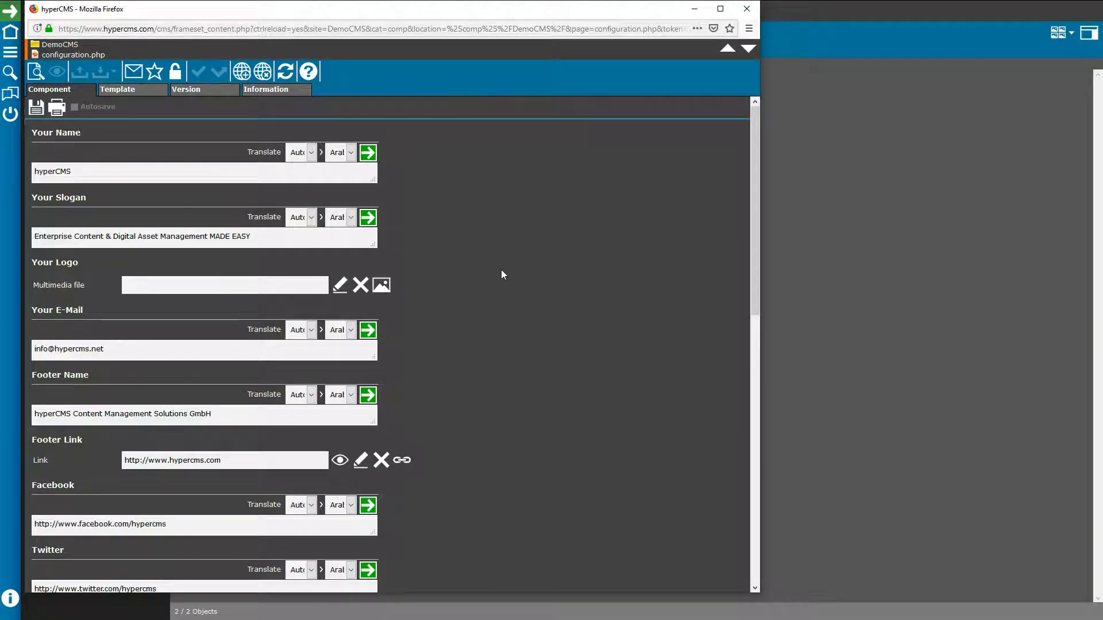
scroll(456, 349, down, 1)
scroll(456, 349, up, 1)
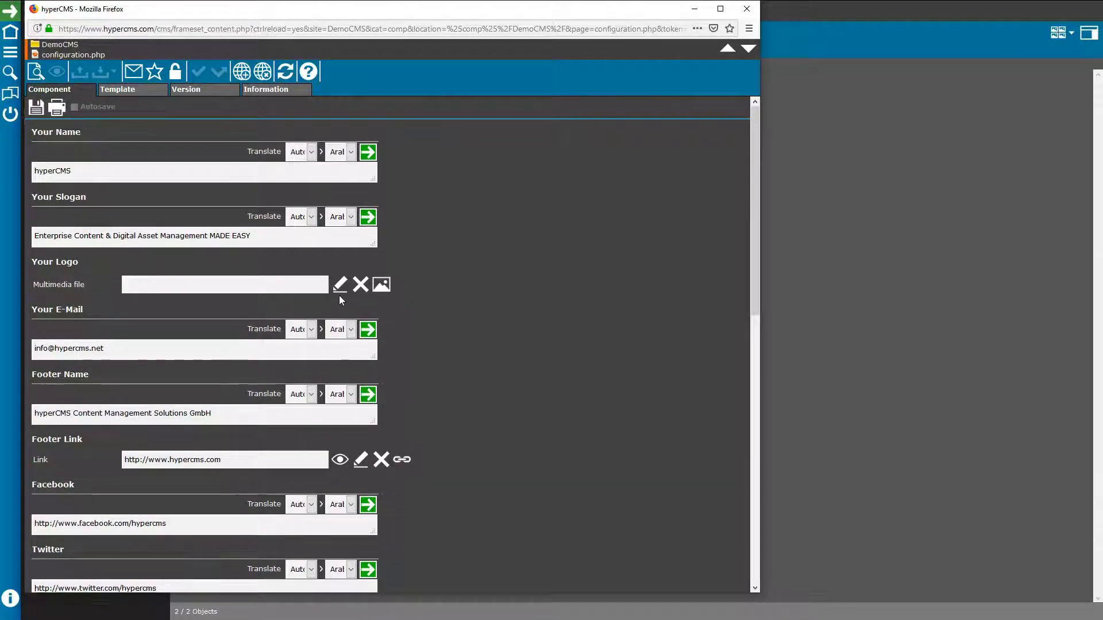
scroll(339, 296, down, 1)
scroll(340, 296, down, 1)
scroll(342, 299, down, 2)
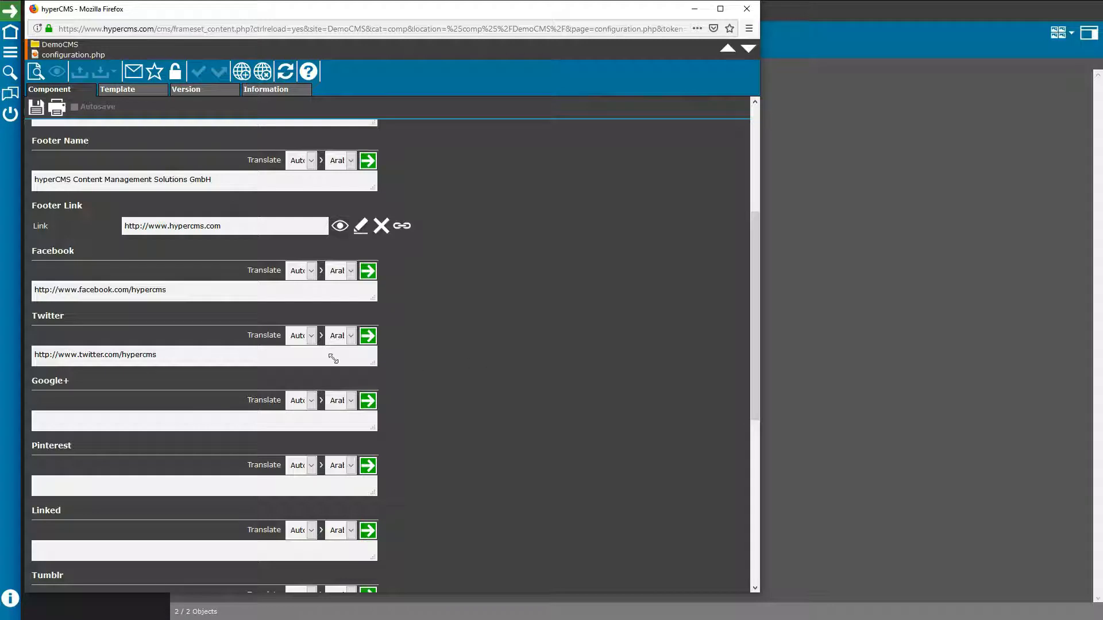
click(746, 9)
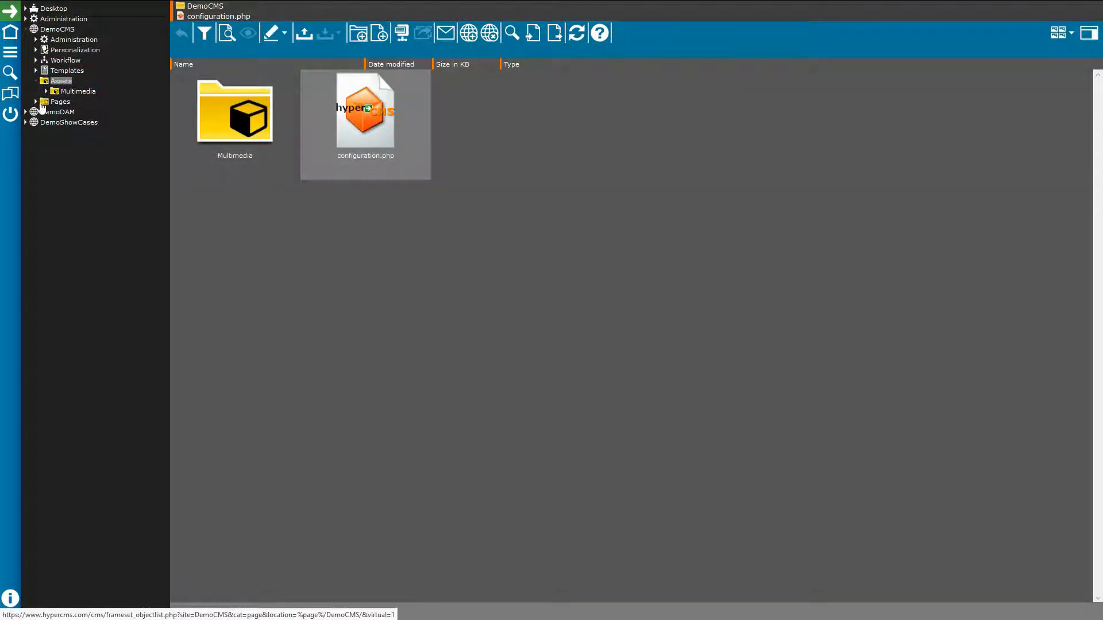
Step: Preview index.php from the DemoCMS Pages folder as the full-size home page
click(42, 104)
click(60, 103)
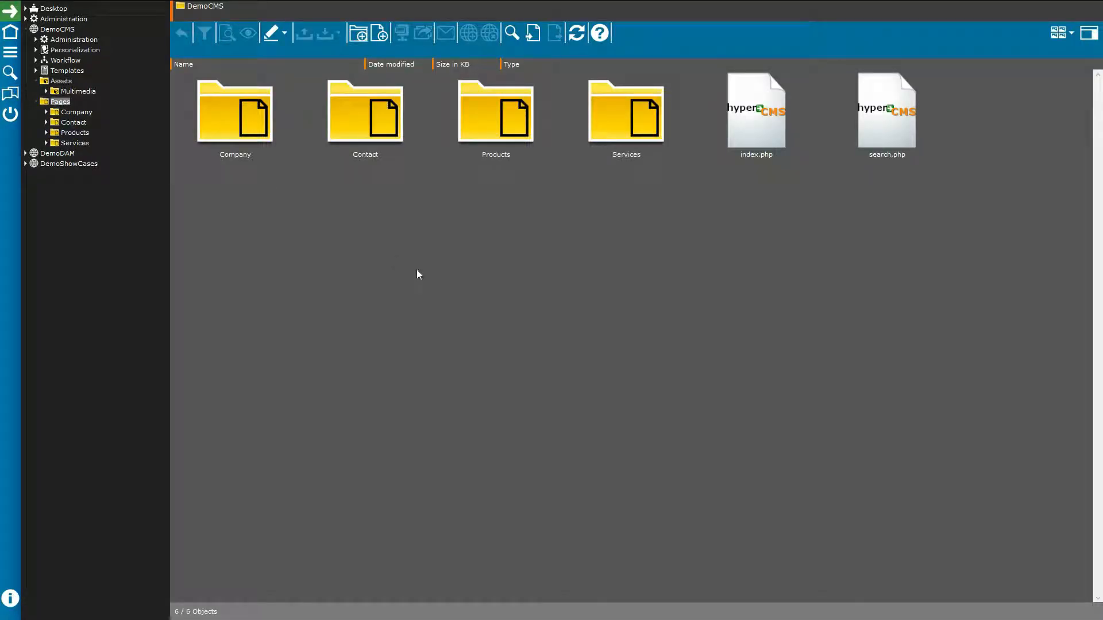
click(755, 141)
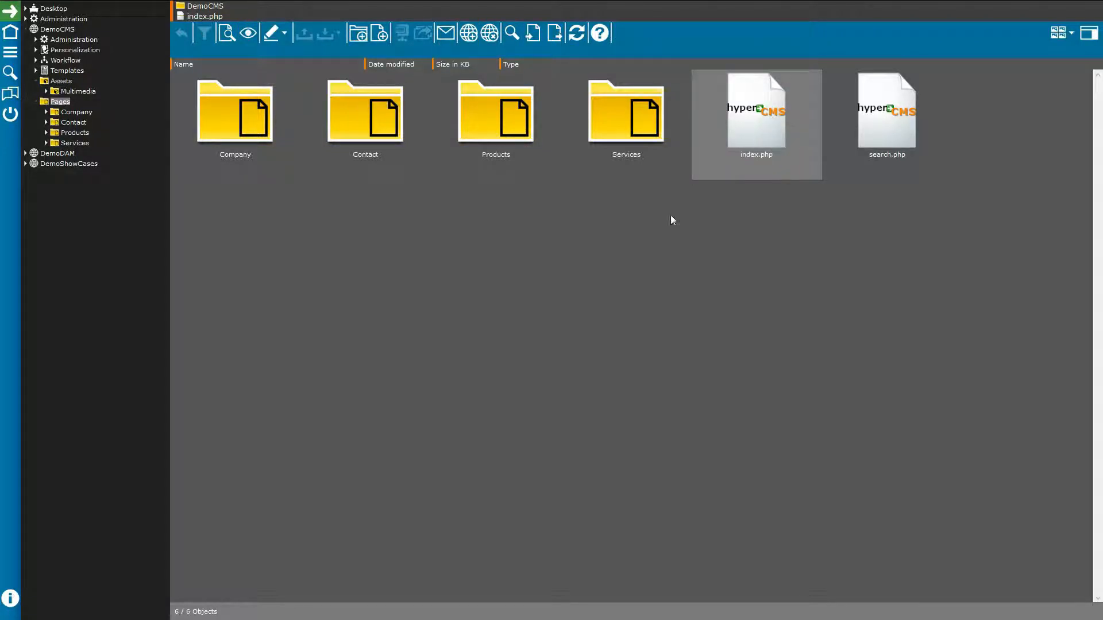
click(225, 44)
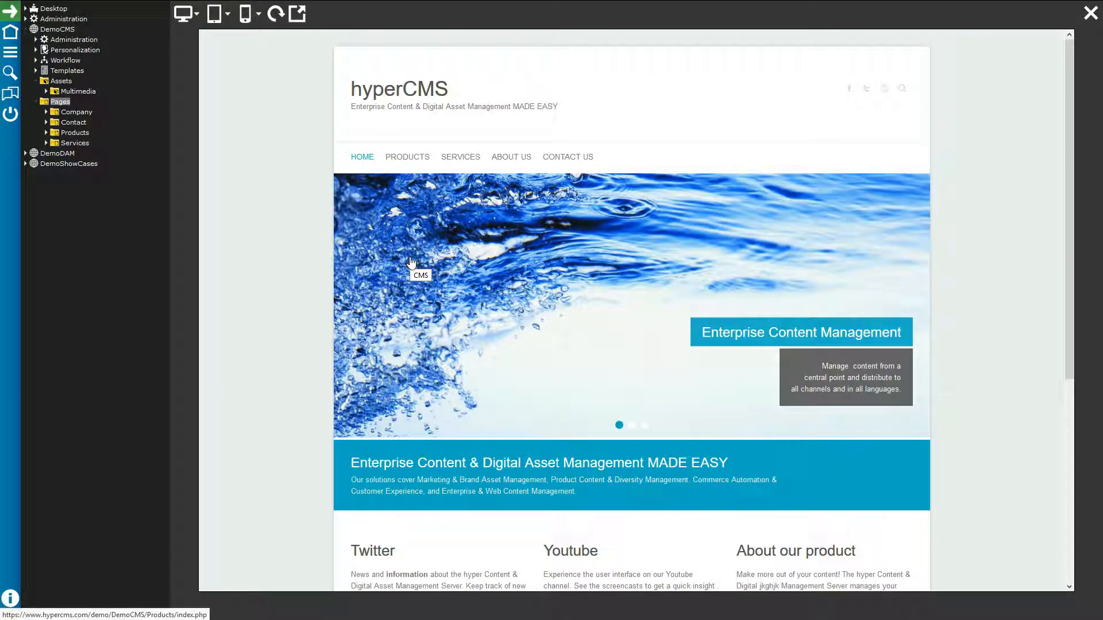
Step: Compare the desktop, tablet and phone size options and preview the page at Apple iPhone 7 size
click(194, 23)
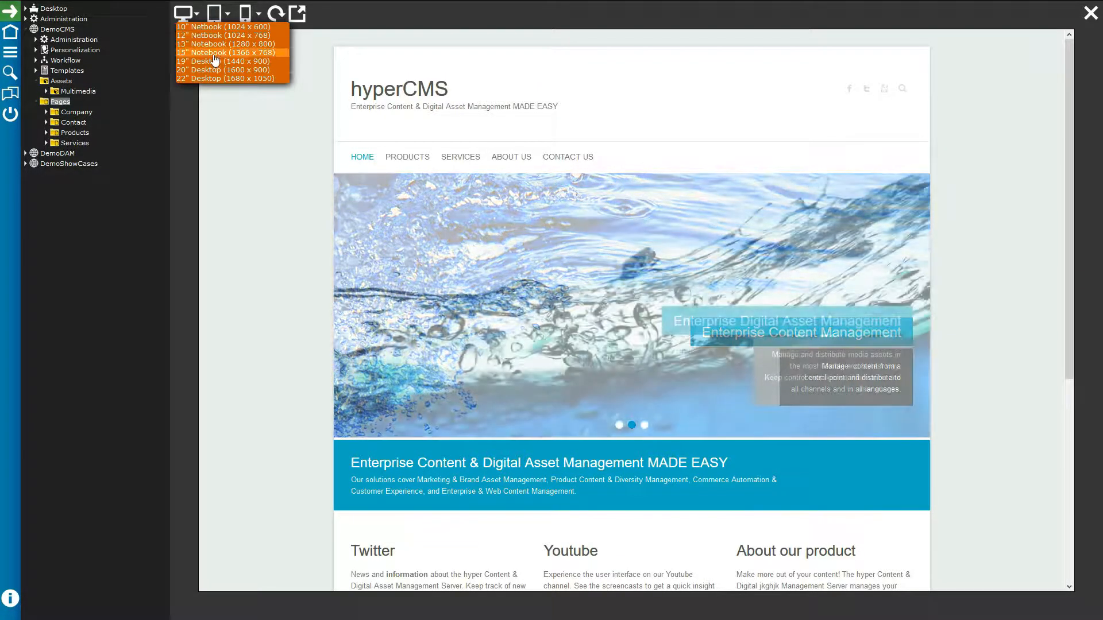
click(224, 20)
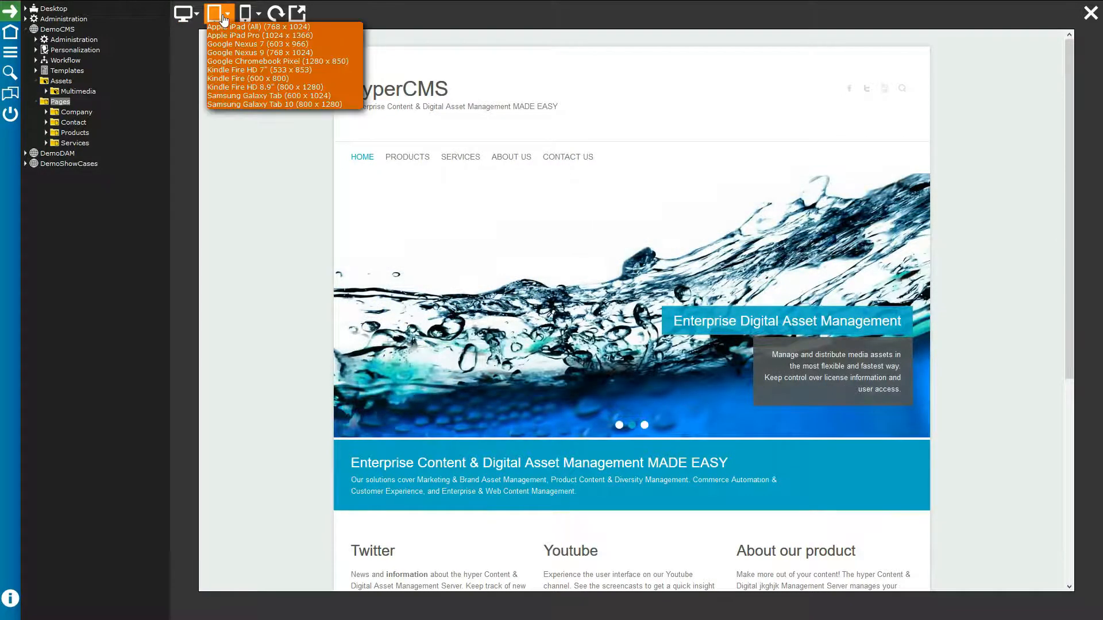
click(245, 17)
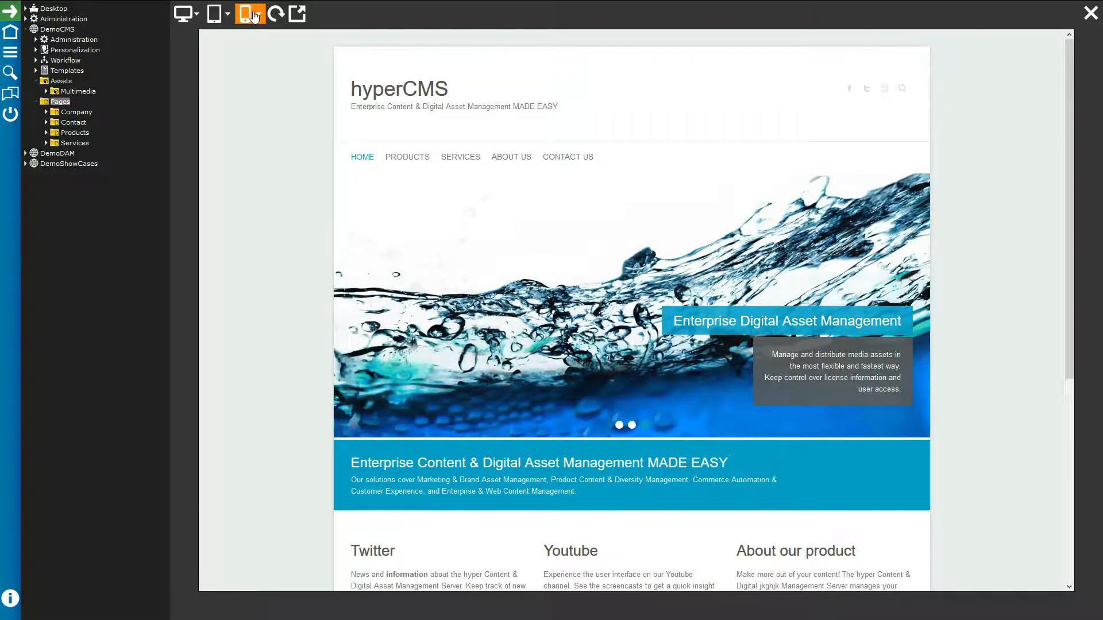
click(245, 14)
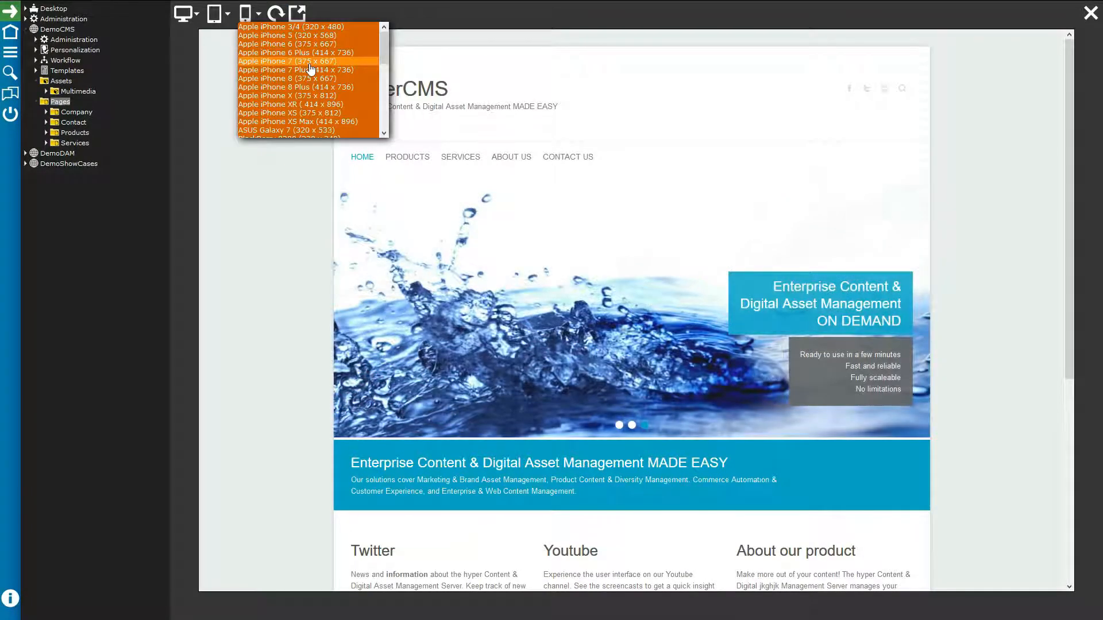
click(310, 63)
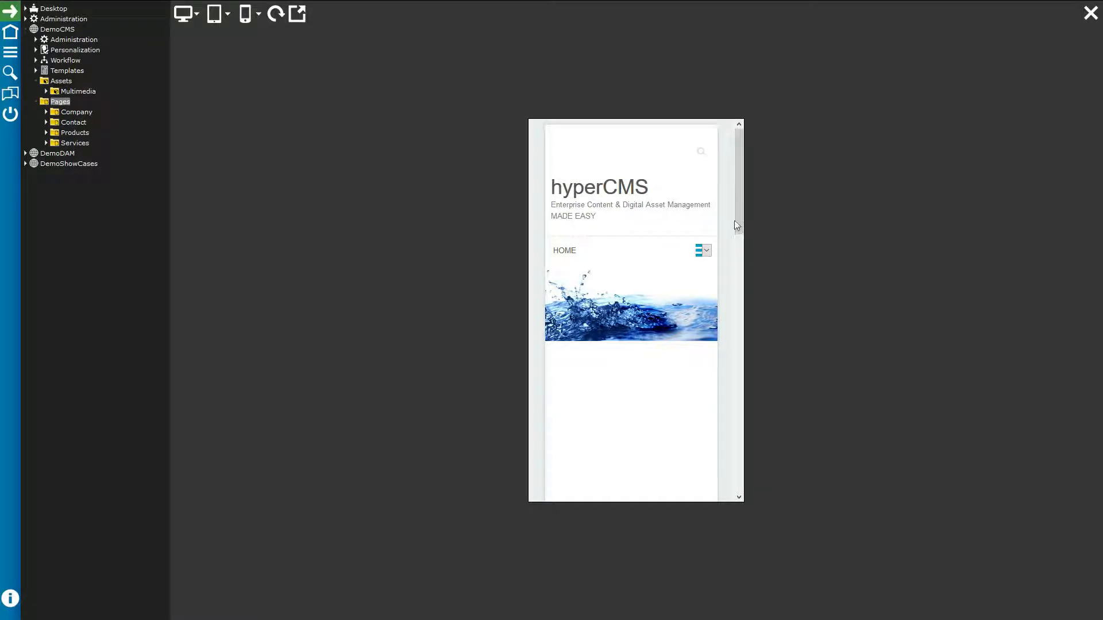
Step: Scroll through the iPhone 7 preview and advance the home page slider to another slide
scroll(740, 219, down, 1)
scroll(738, 230, down, 5)
scroll(737, 229, up, 5)
scroll(736, 227, down, 4)
scroll(737, 230, down, 10)
scroll(734, 368, up, 2)
drag(737, 331, 737, 164)
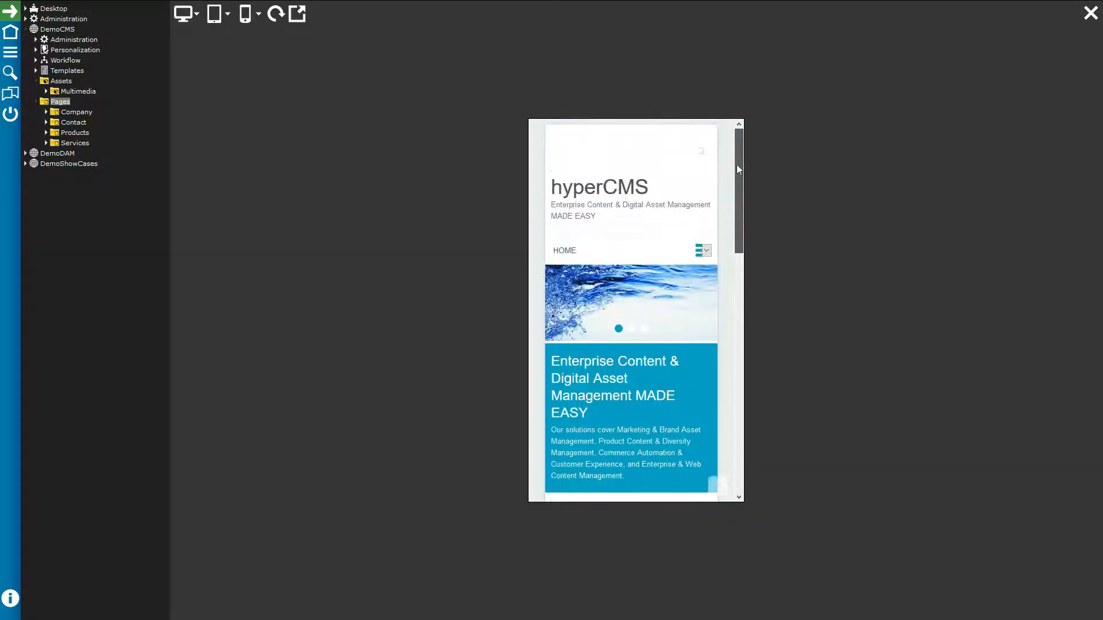
click(644, 330)
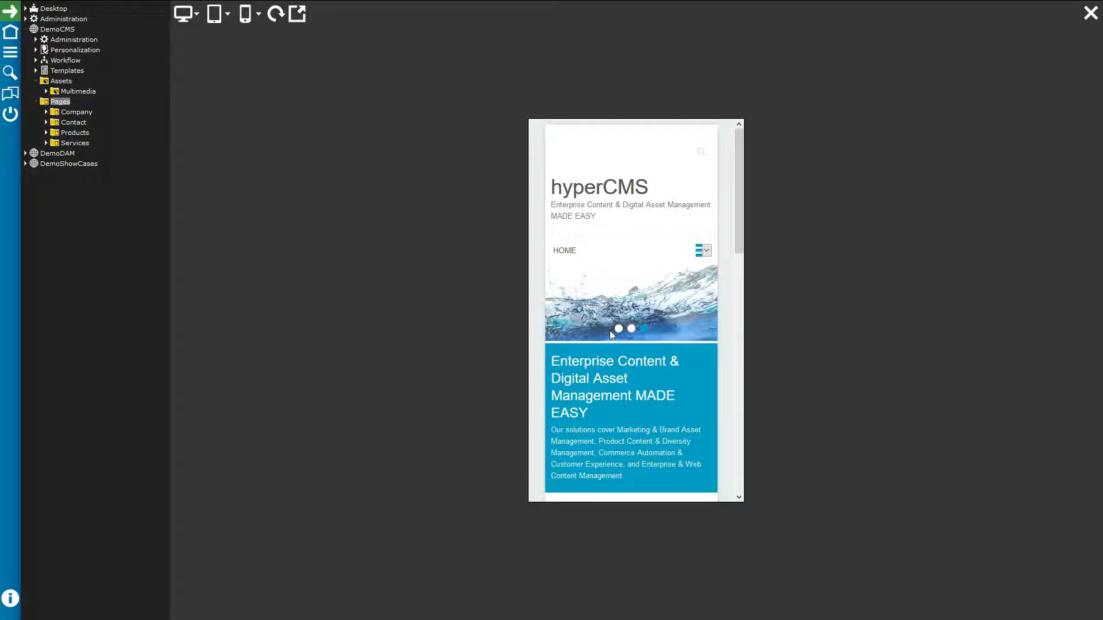
scroll(665, 333, down, 4)
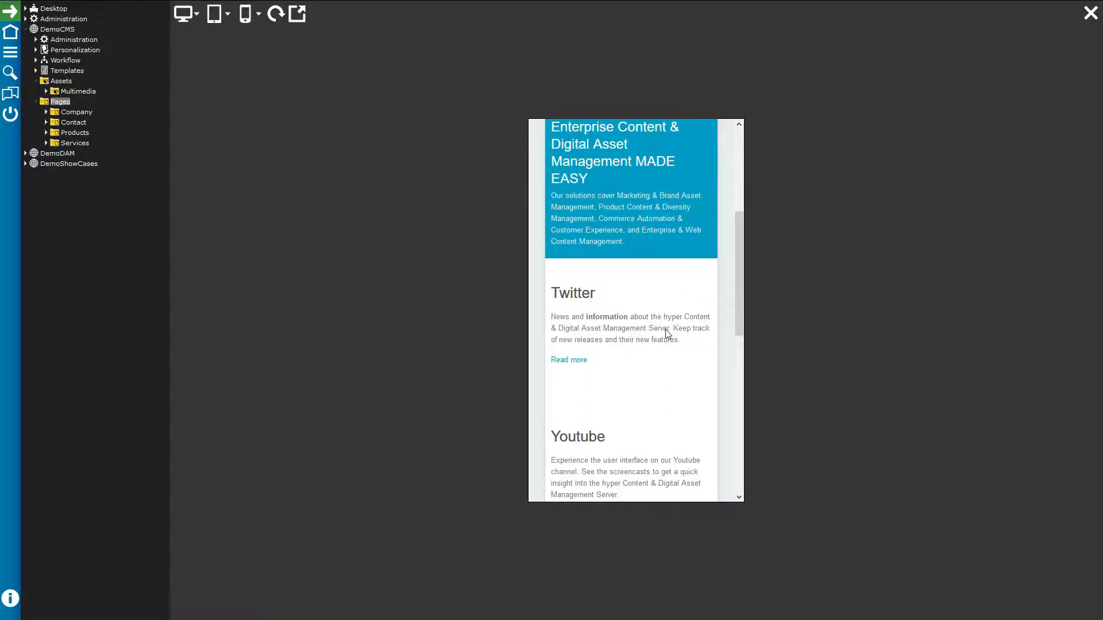
scroll(669, 326, up, 4)
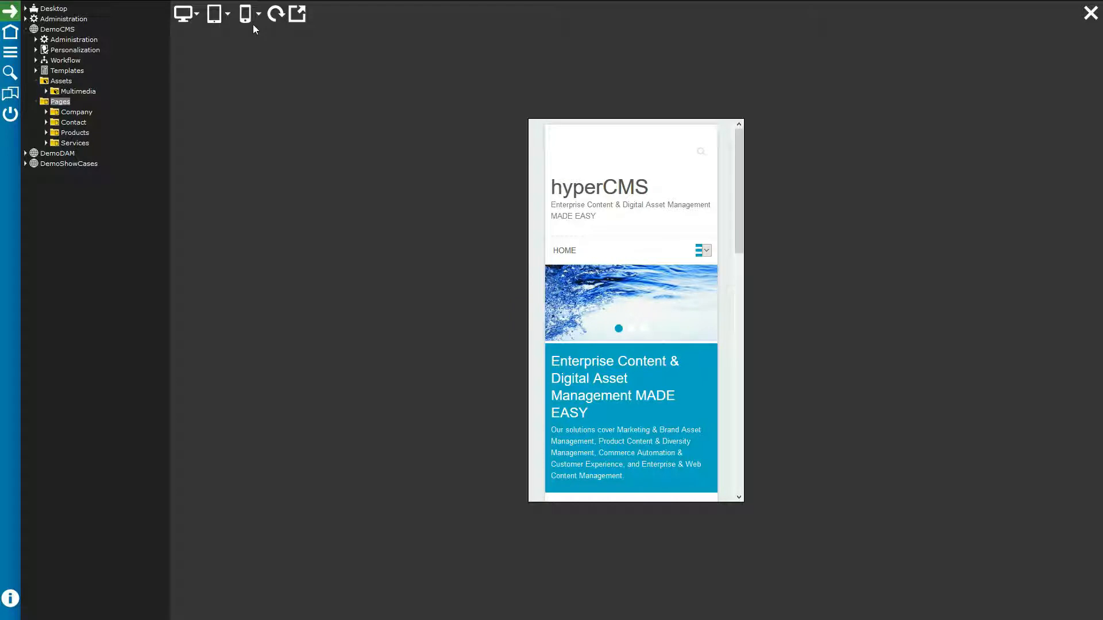
Step: Rotate the phone preview to landscape, then close the preview
click(276, 13)
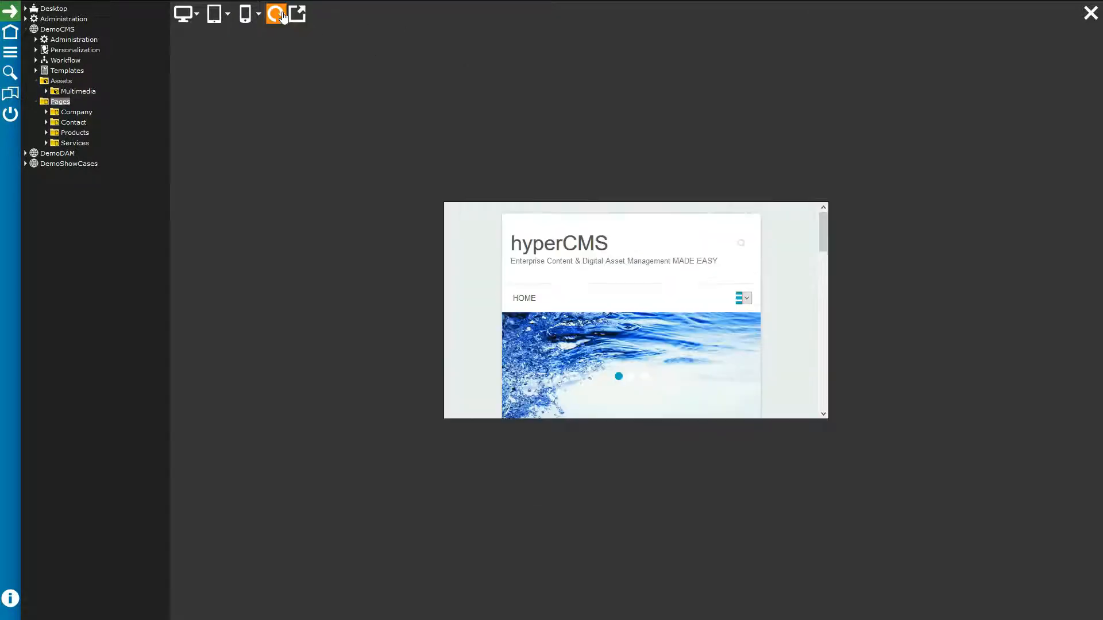
drag(825, 234, 816, 400)
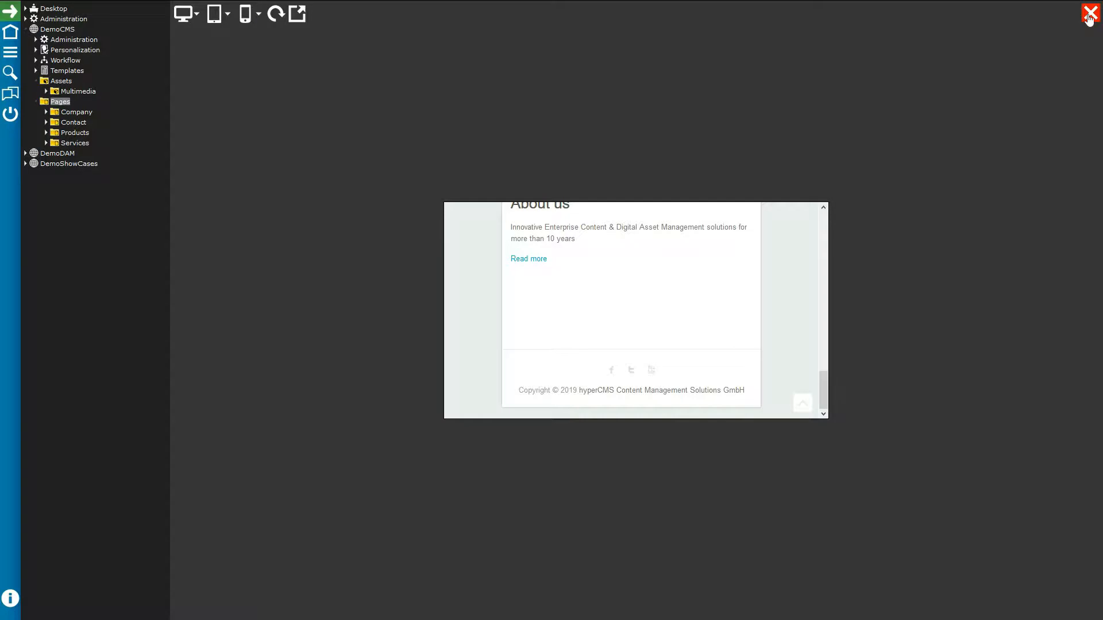
click(1091, 12)
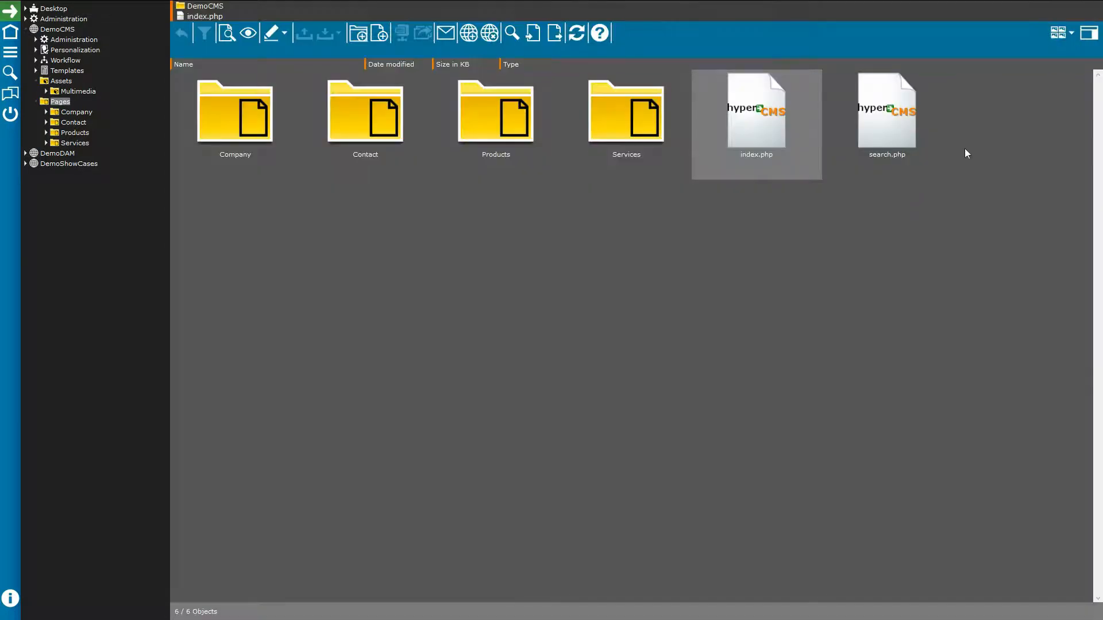
Step: View the live published index.php with its Enterprise Digital Asset Management slide, then close it
click(246, 33)
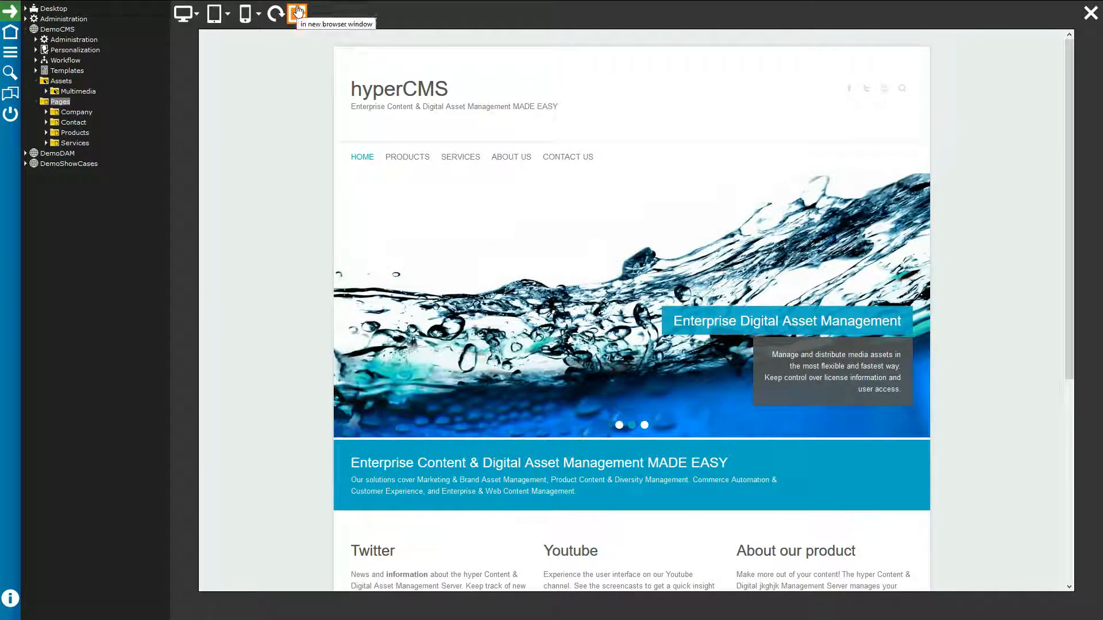
click(1090, 12)
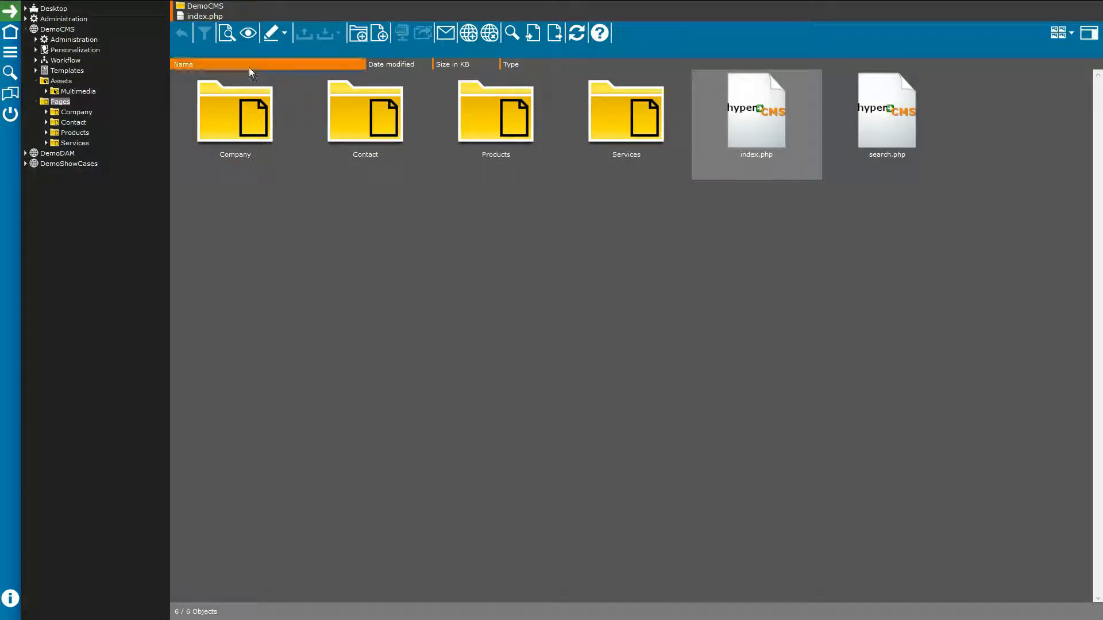
Step: Inspect index.php's editing options and context menu, then start a new folder in Pages
click(272, 33)
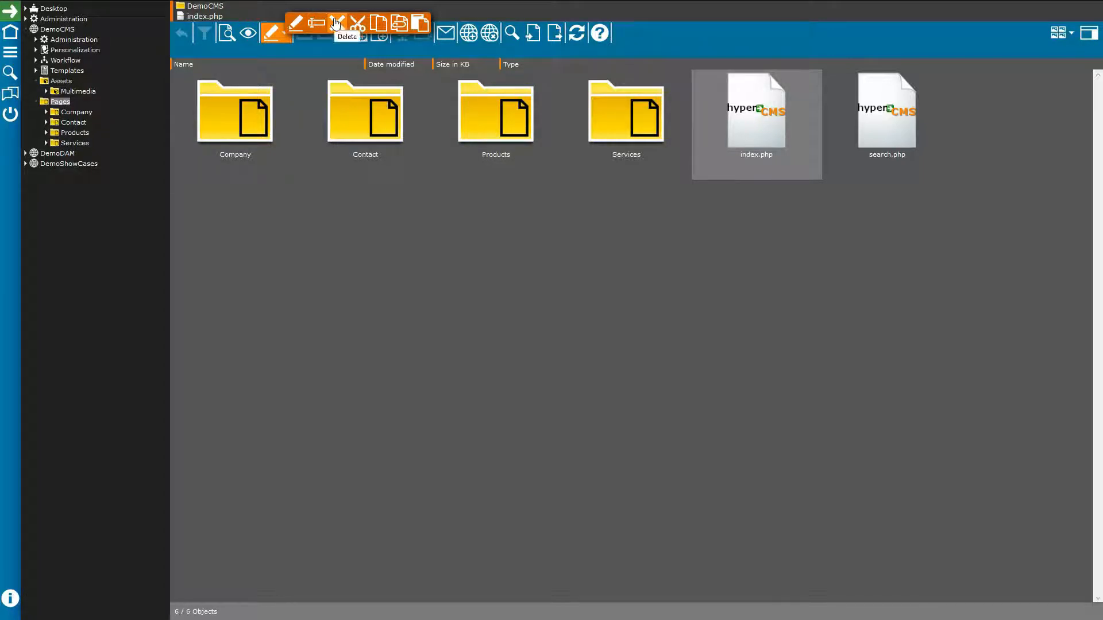
click(400, 25)
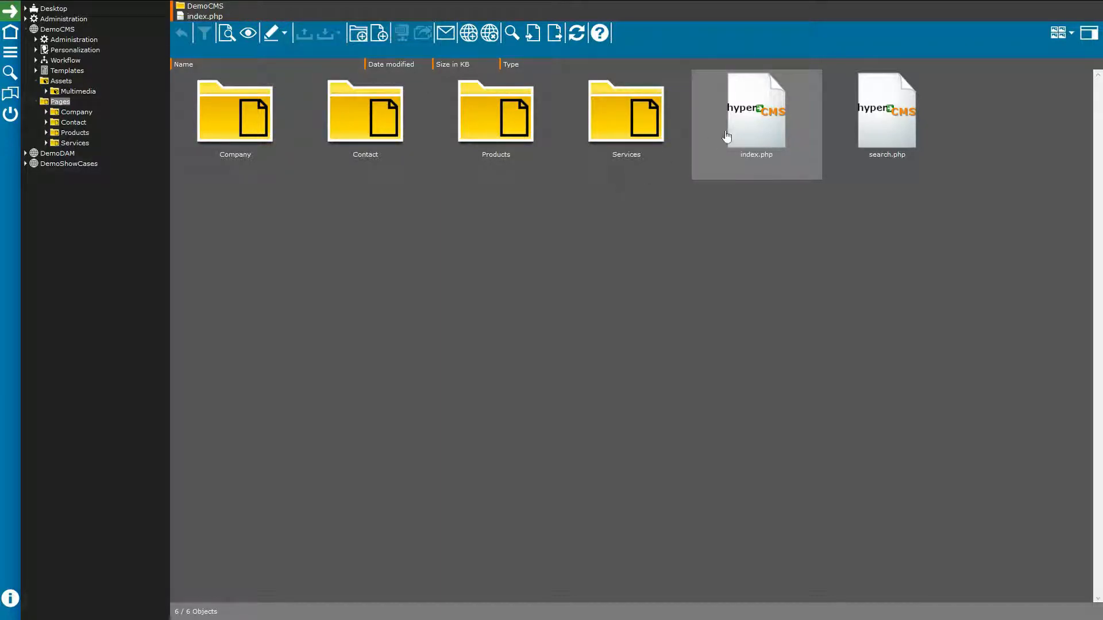
right_click(761, 115)
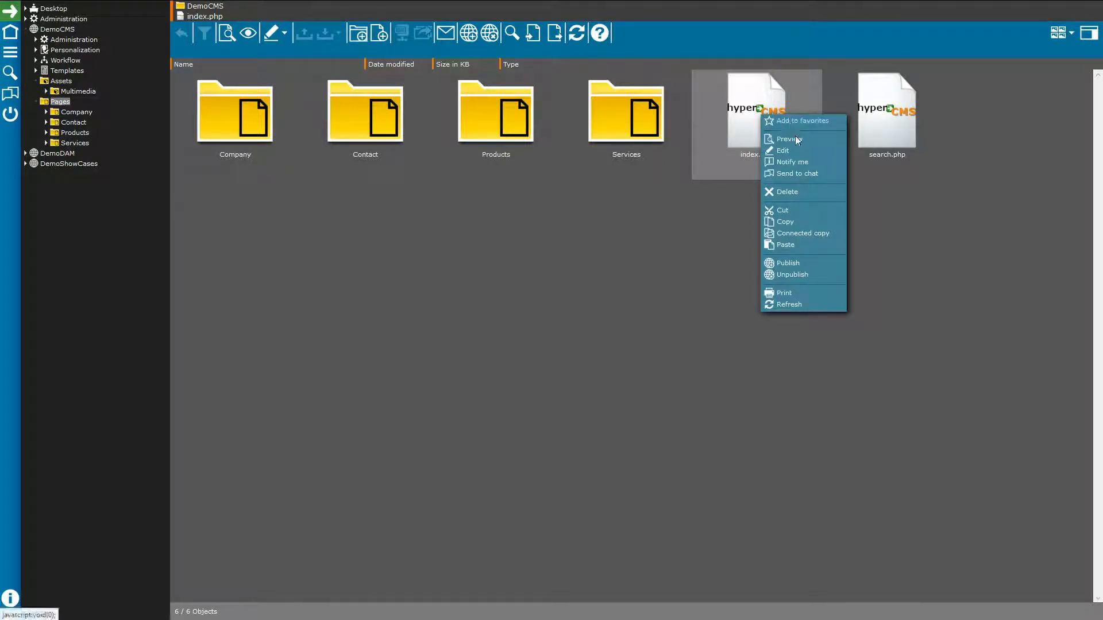
click(620, 215)
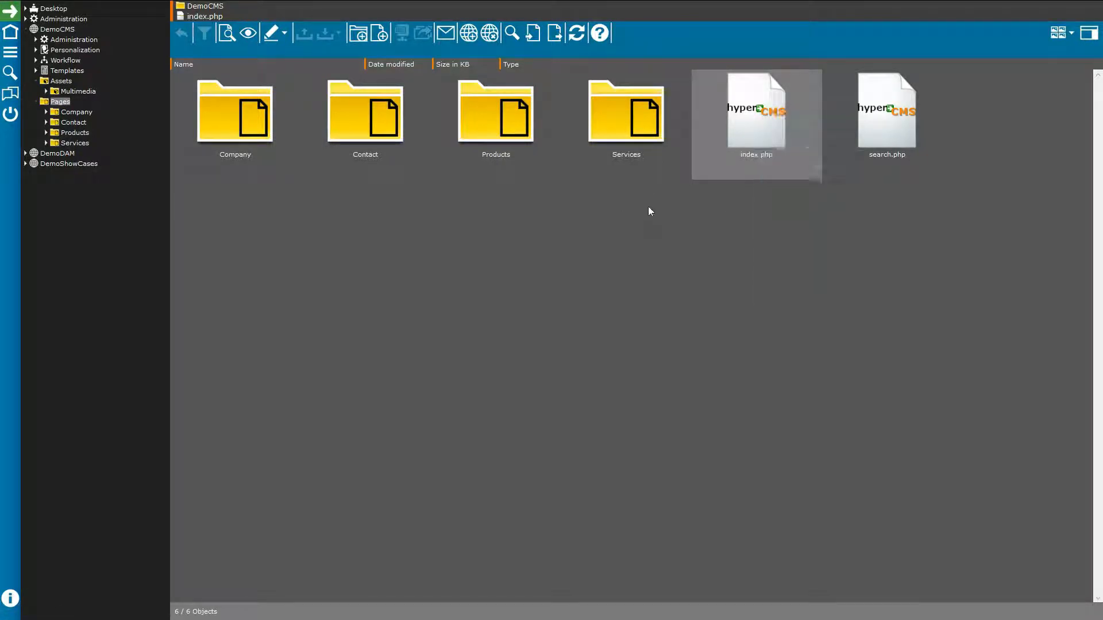
click(357, 34)
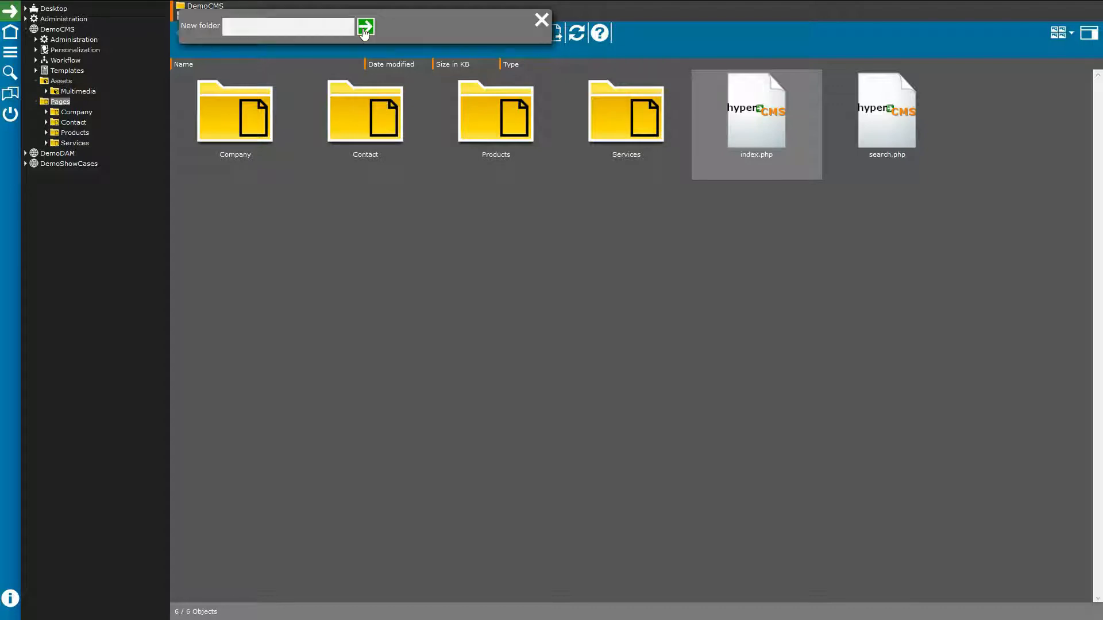
Step: Cancel the new folder, preview the Home template for a new page, and cancel without creating
click(542, 20)
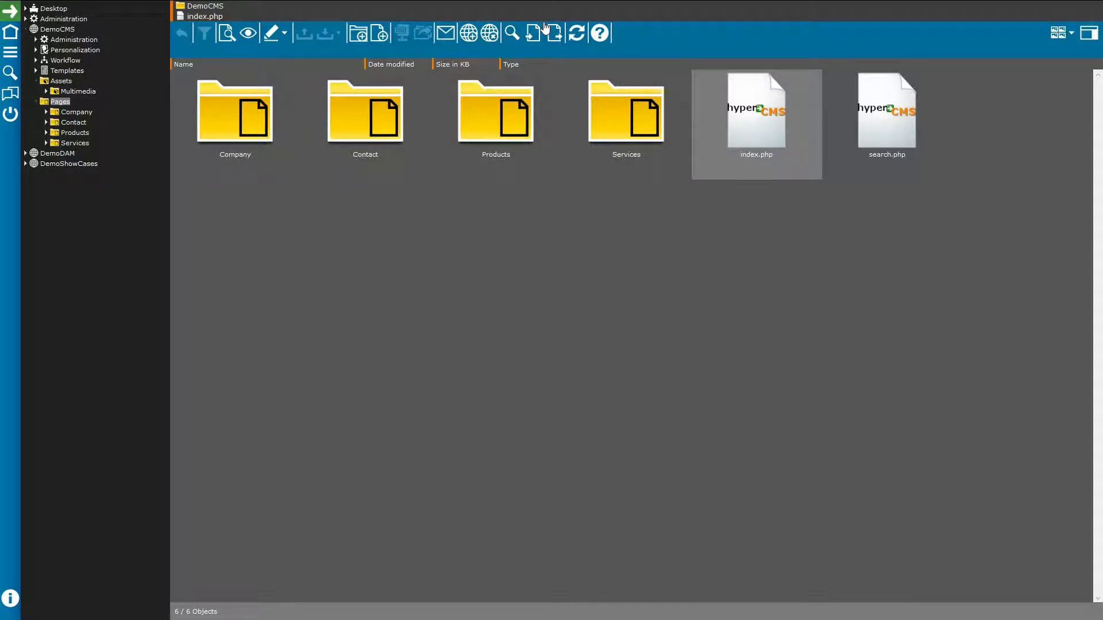
click(379, 34)
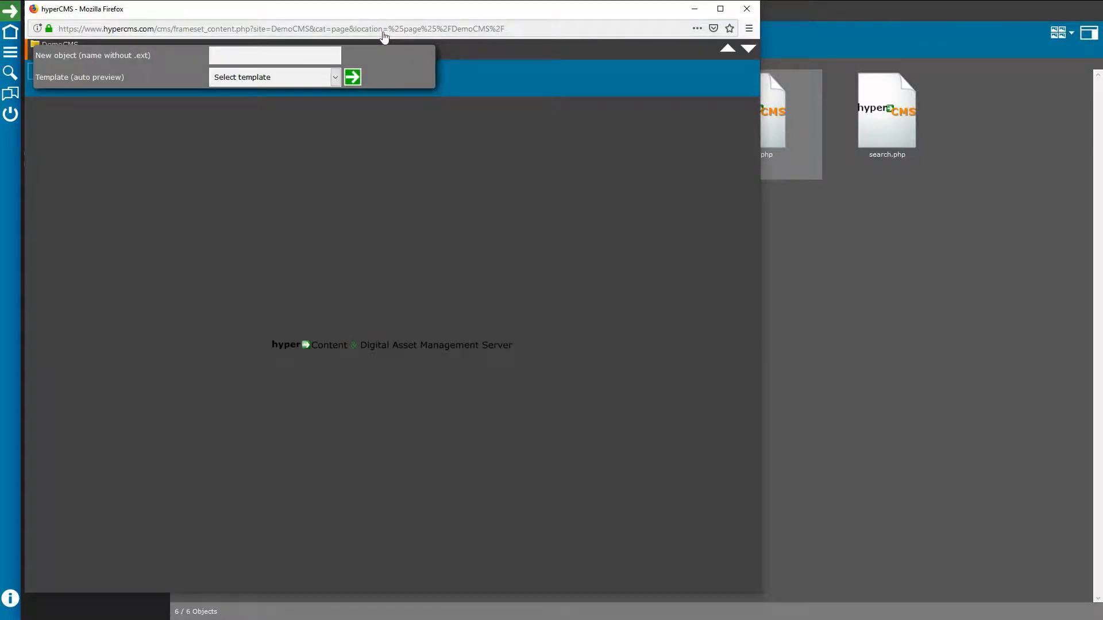
click(335, 77)
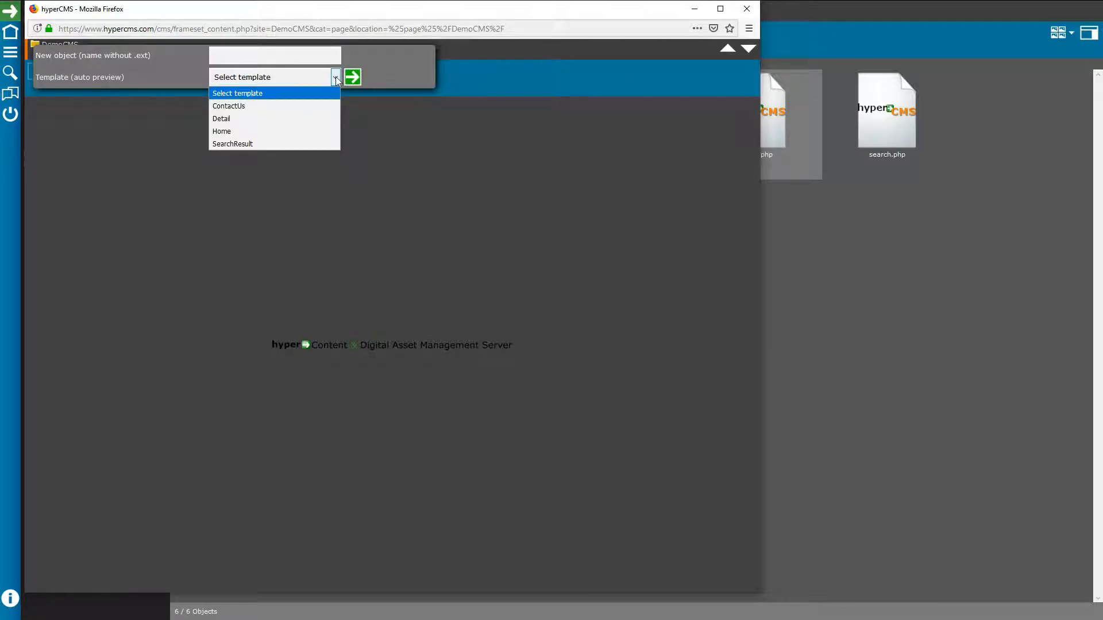
click(226, 128)
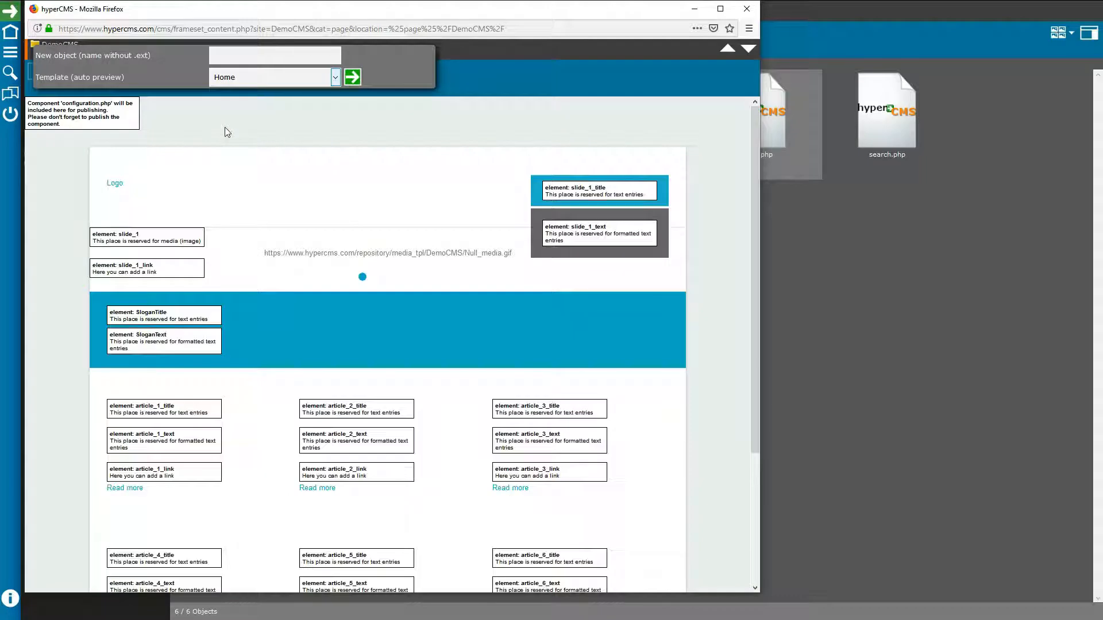
scroll(333, 296, down, 2)
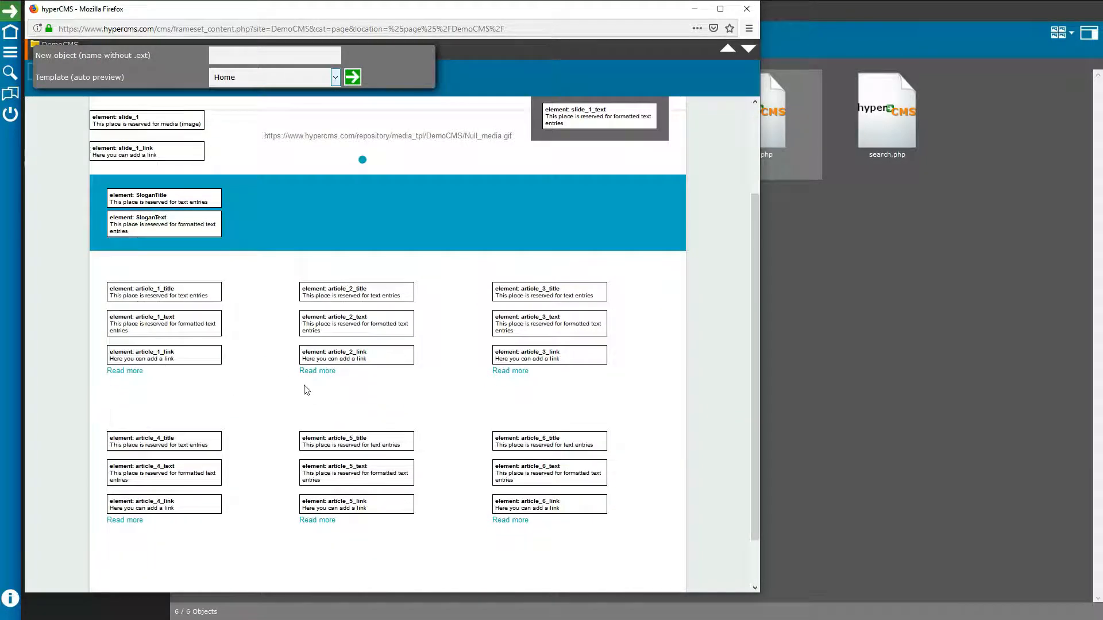
scroll(387, 220, up, 2)
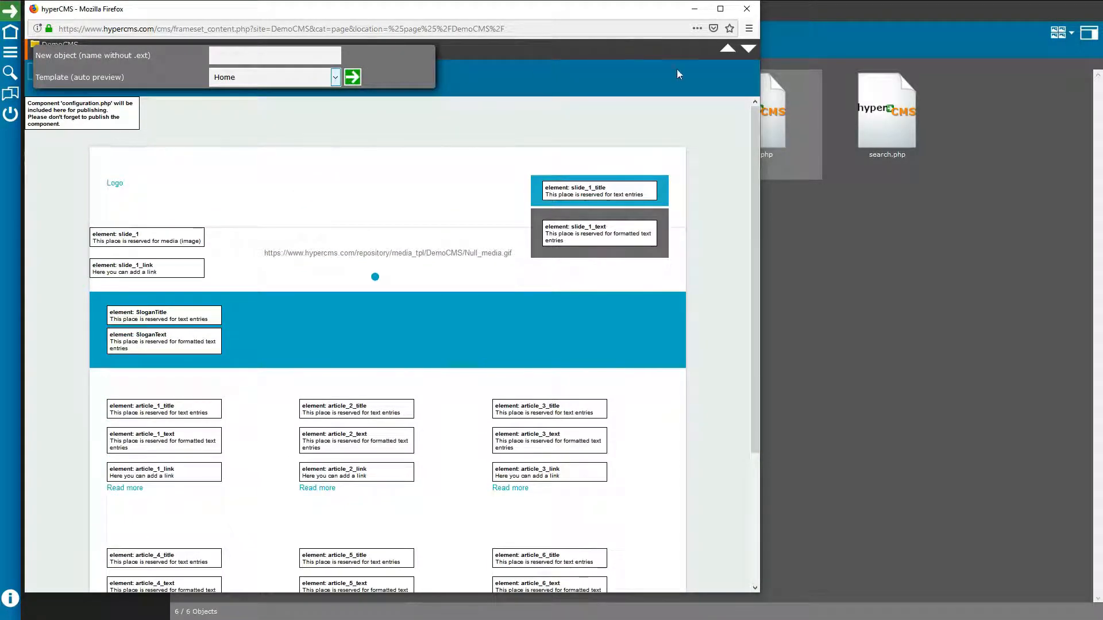
click(746, 9)
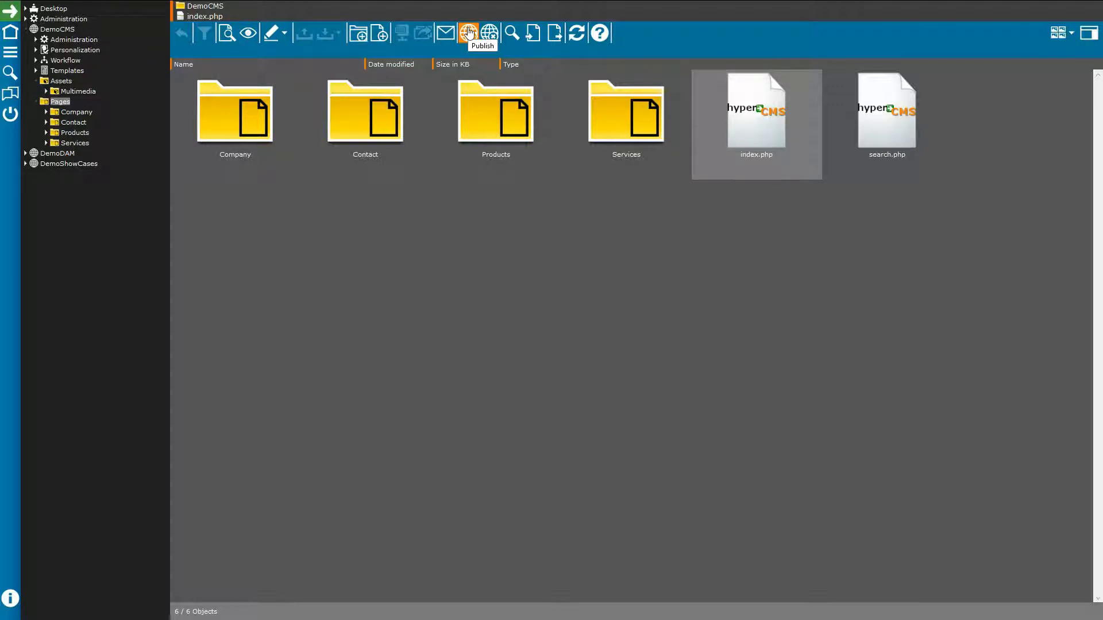
click(469, 32)
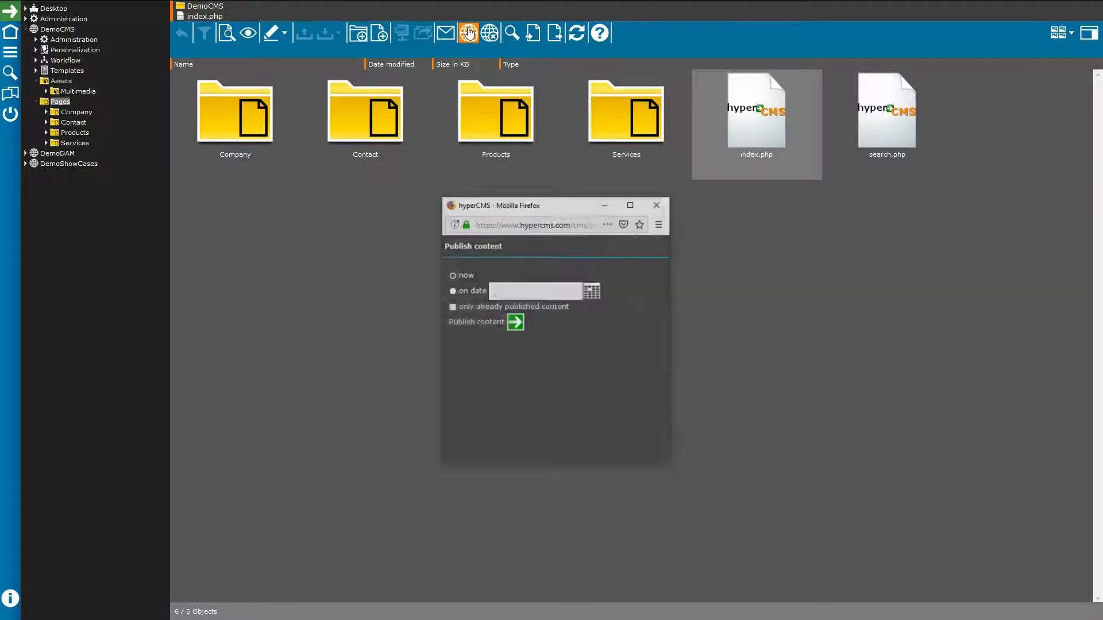
click(596, 293)
click(597, 293)
click(597, 293)
click(626, 282)
click(453, 307)
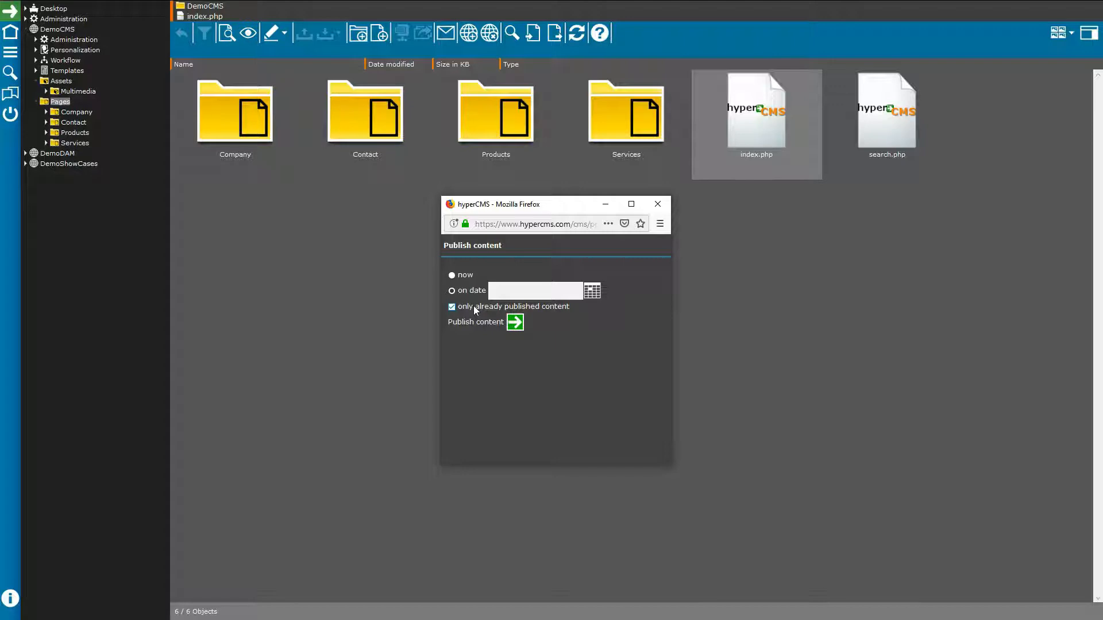
click(658, 204)
click(489, 33)
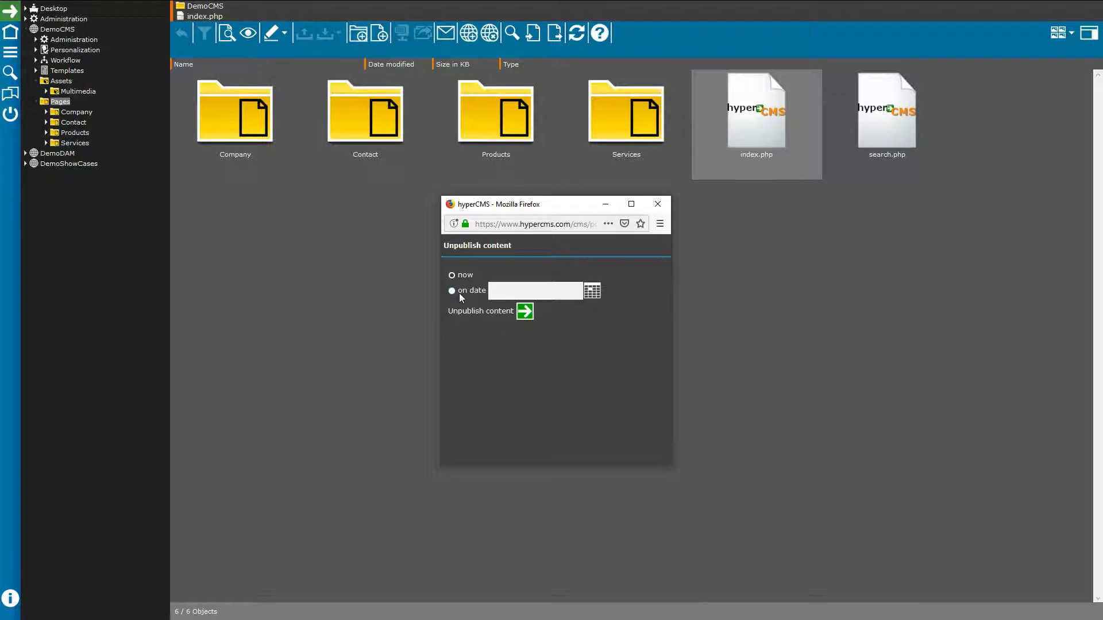
click(591, 295)
click(591, 295)
click(592, 296)
click(630, 270)
click(658, 206)
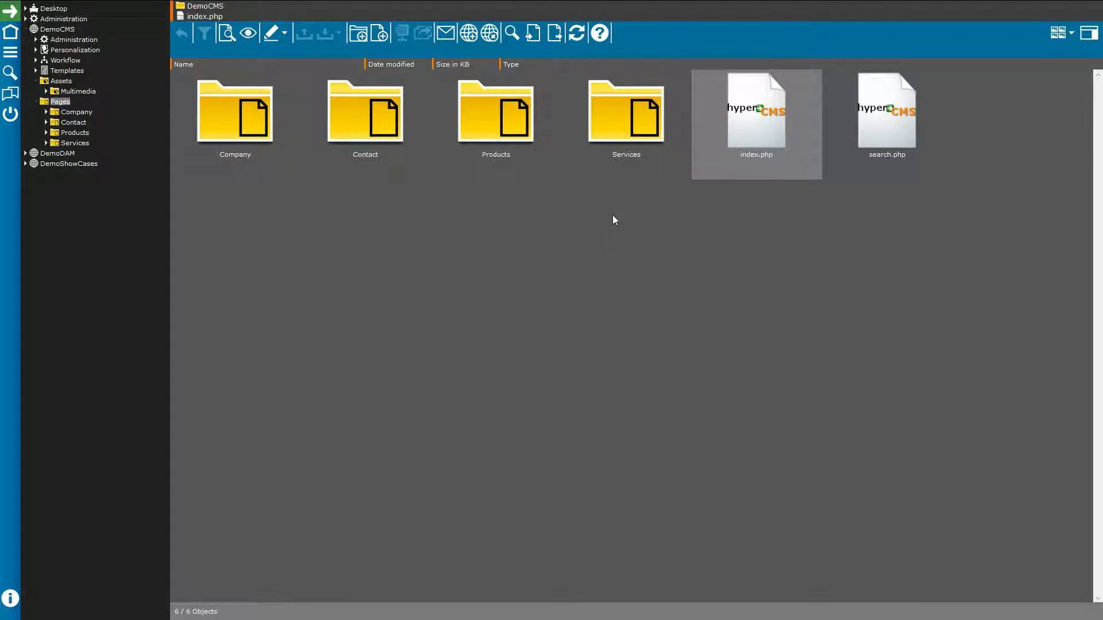
Step: Show Pages as a details list sorted by date modified then size, and open index.php
click(1059, 36)
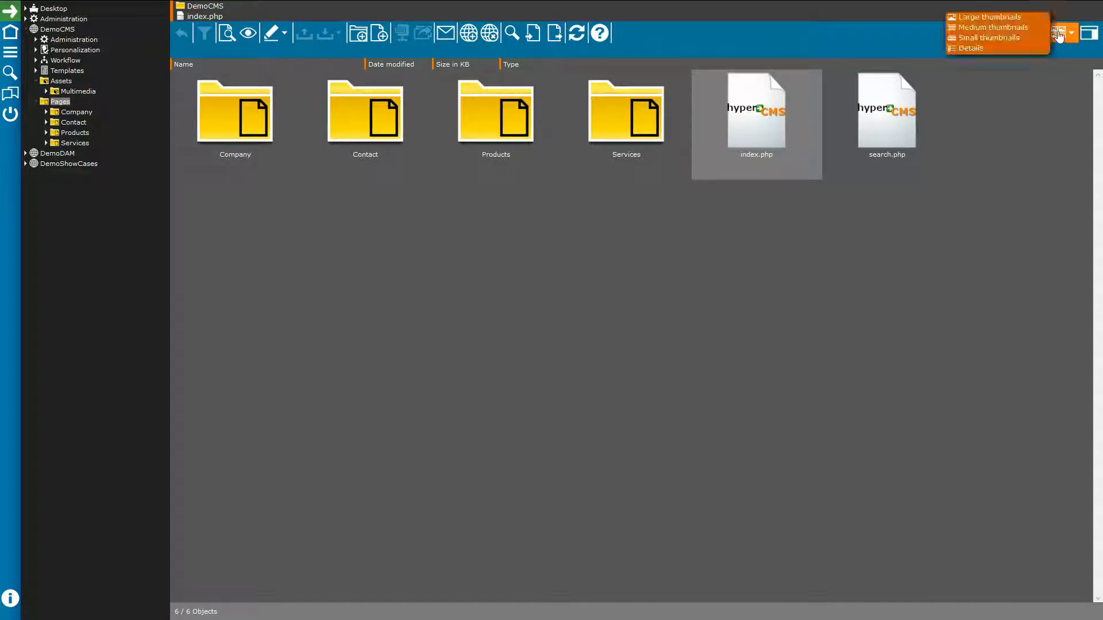
click(971, 48)
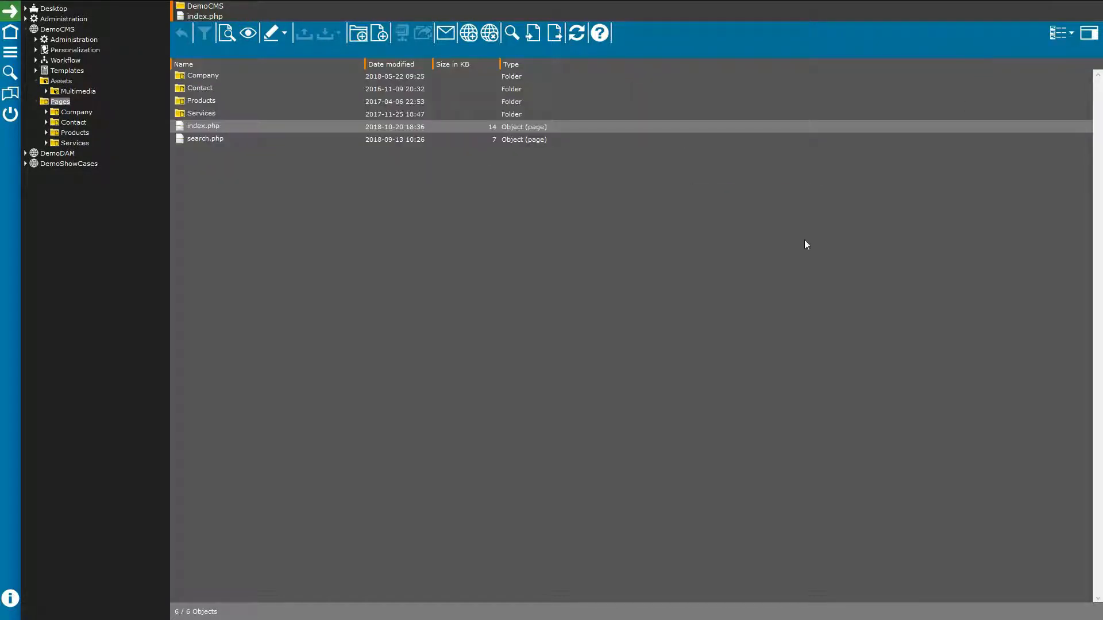
click(410, 67)
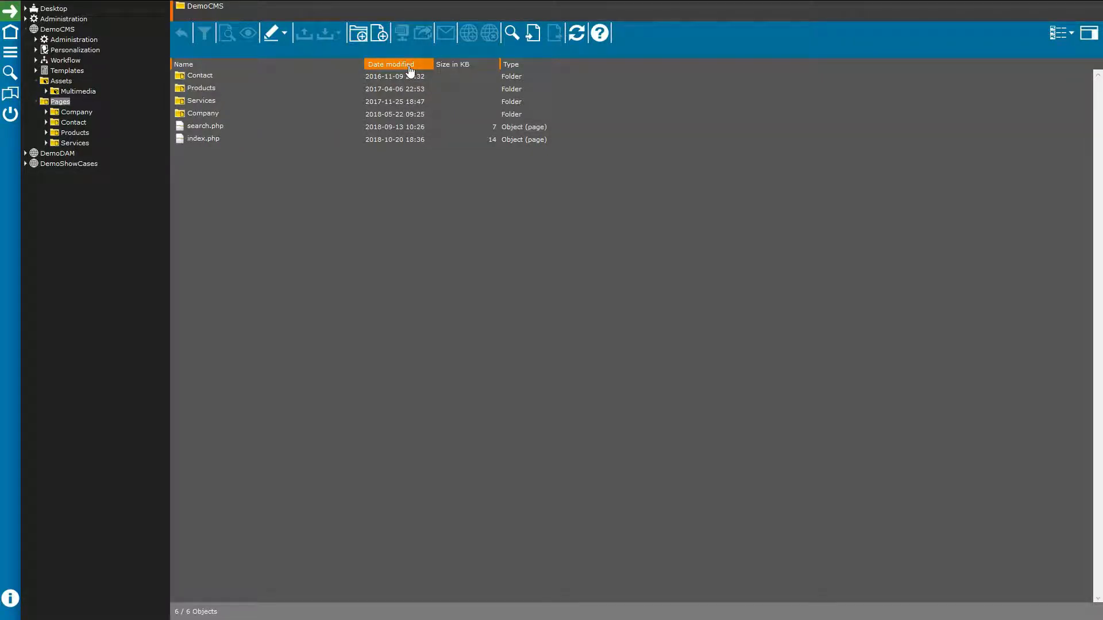
click(525, 66)
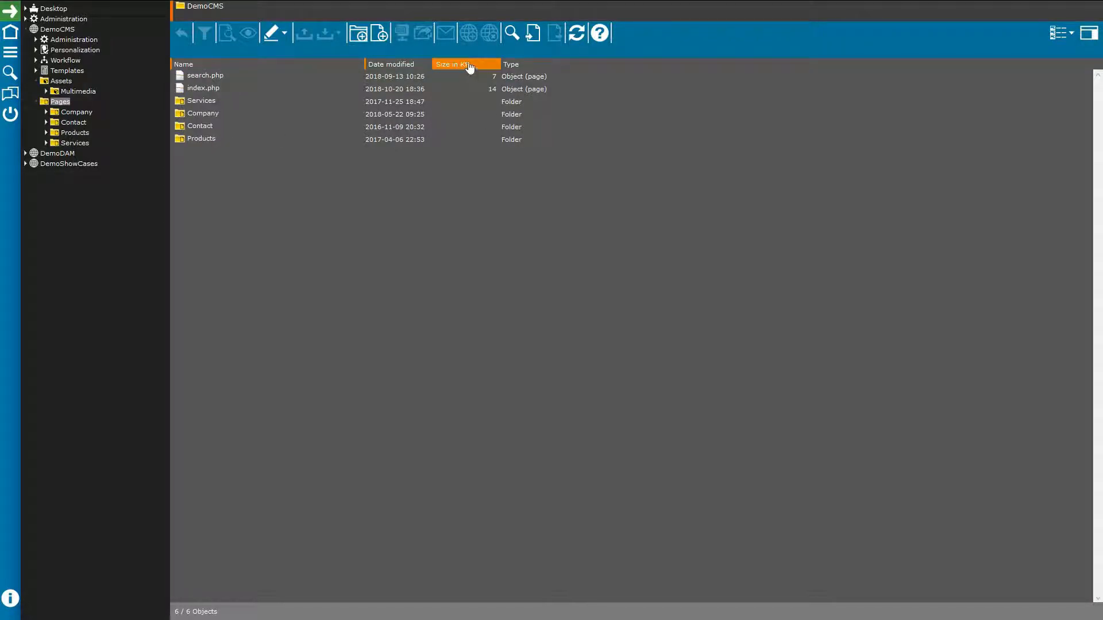
right_click(599, 67)
double_click(207, 90)
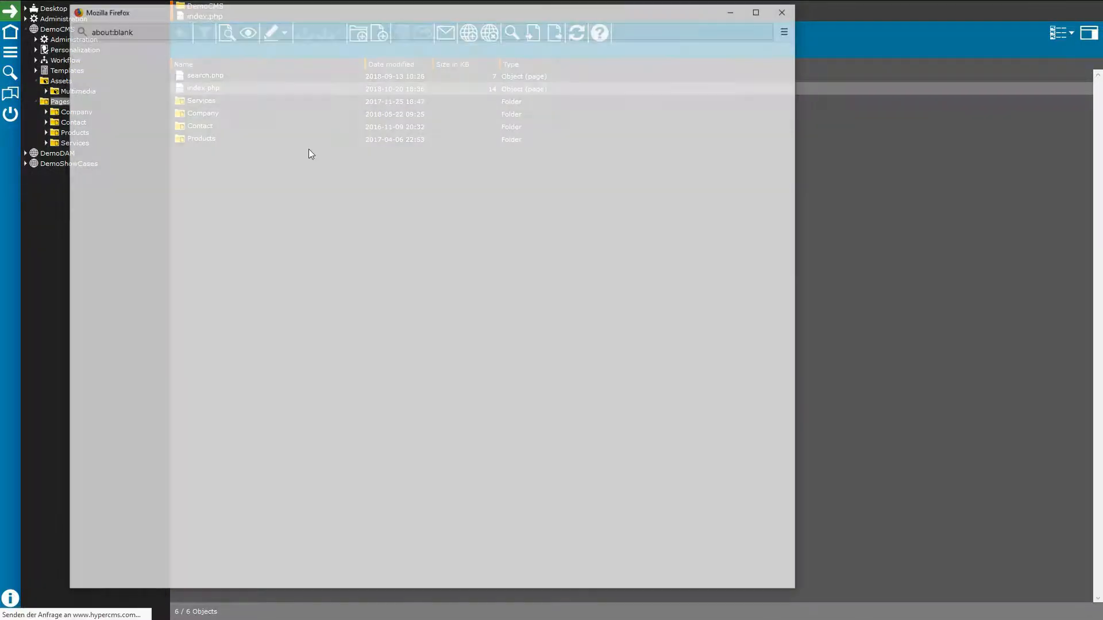
Step: Maximize the index.php editor and try editing the Twitter article text and heading
click(760, 9)
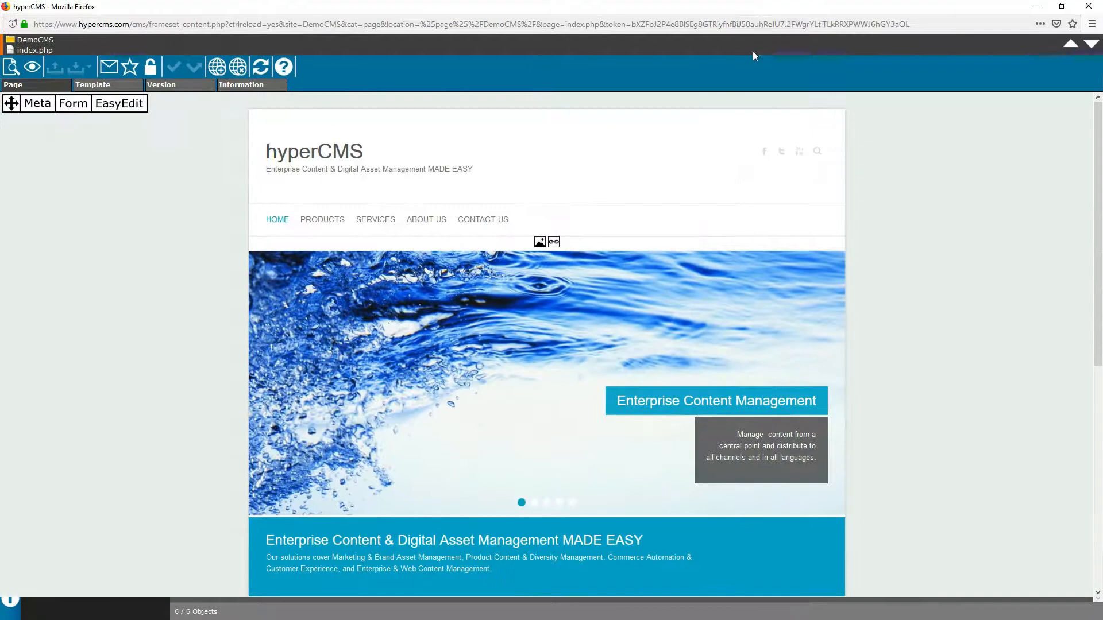
scroll(931, 248, down, 3)
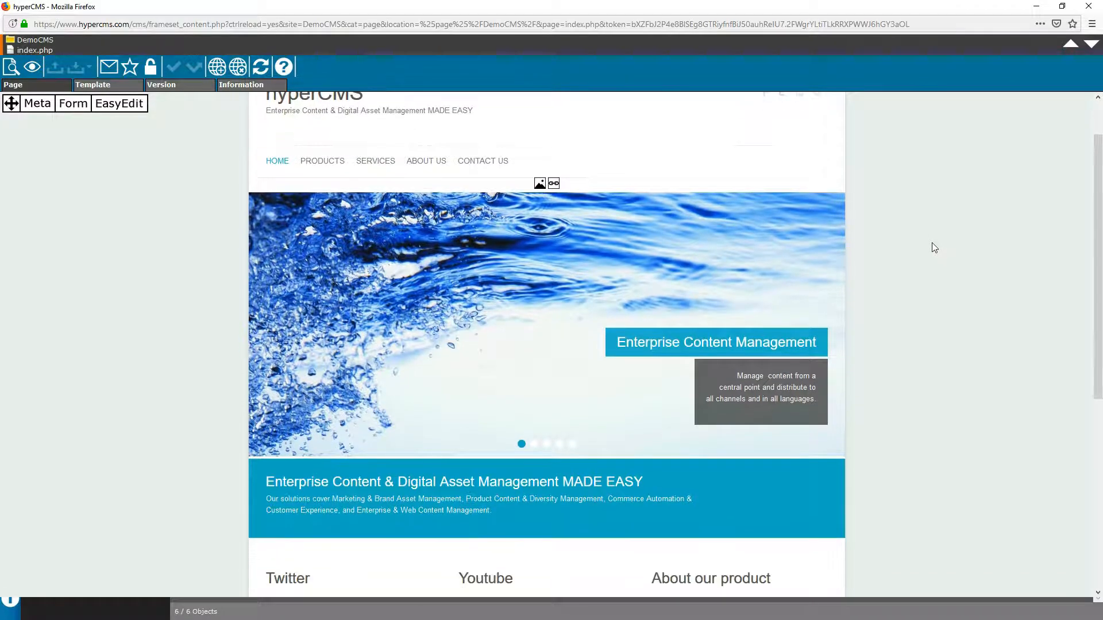
scroll(932, 243, down, 1)
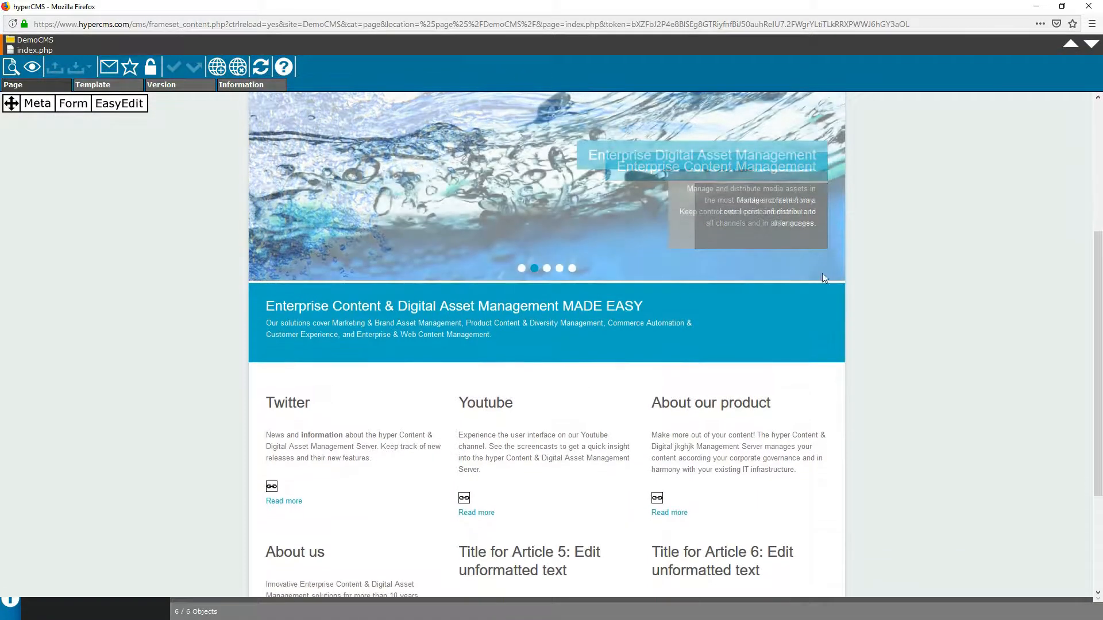
click(295, 436)
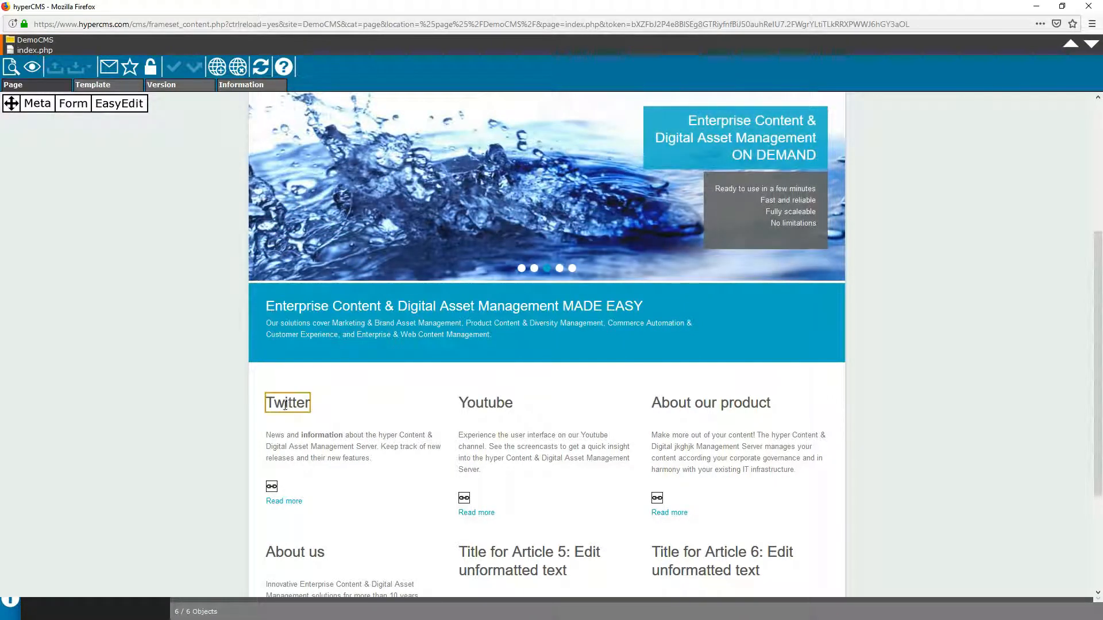
click(286, 405)
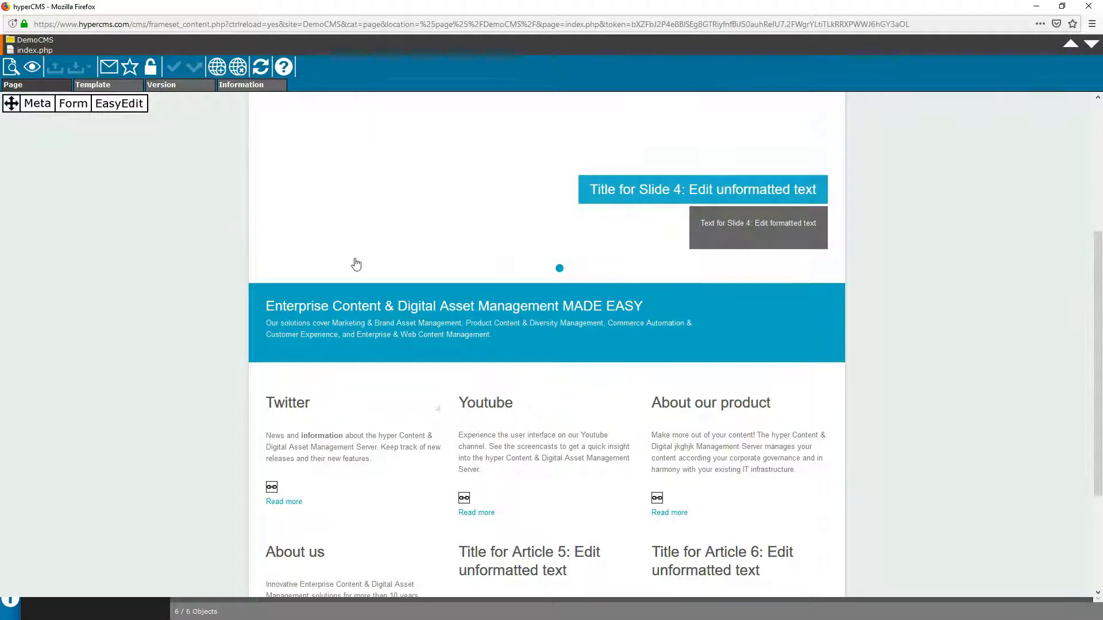
Step: Open the Solutions page, leave its 'One solution for all assets' heading unchanged, publish, and show its metadata
scroll(360, 260, up, 4)
mouse_move(318, 226)
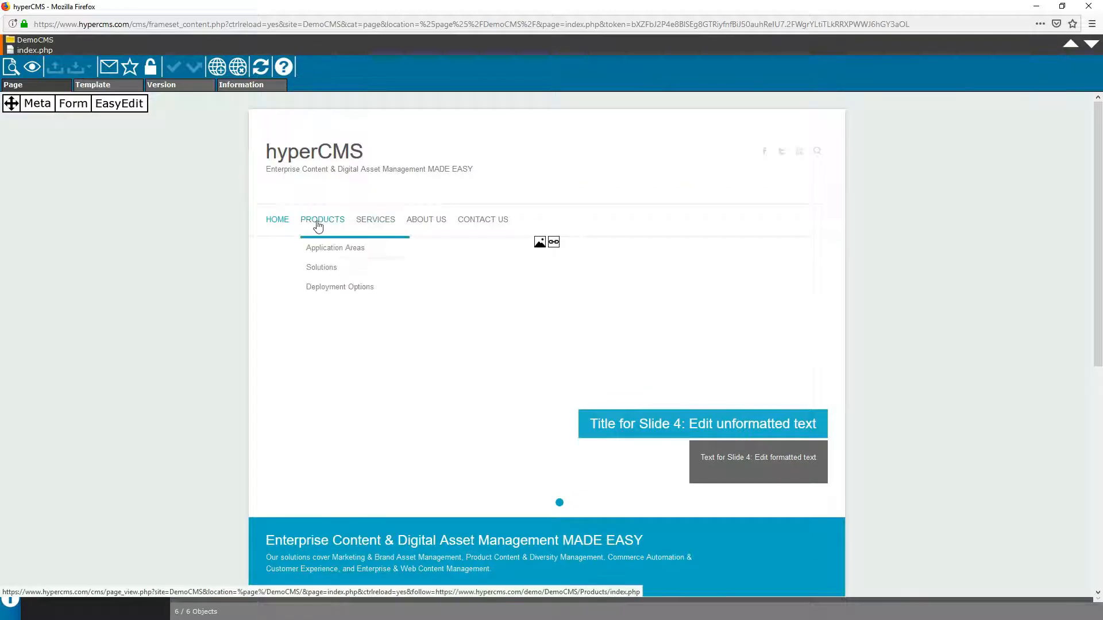
click(327, 269)
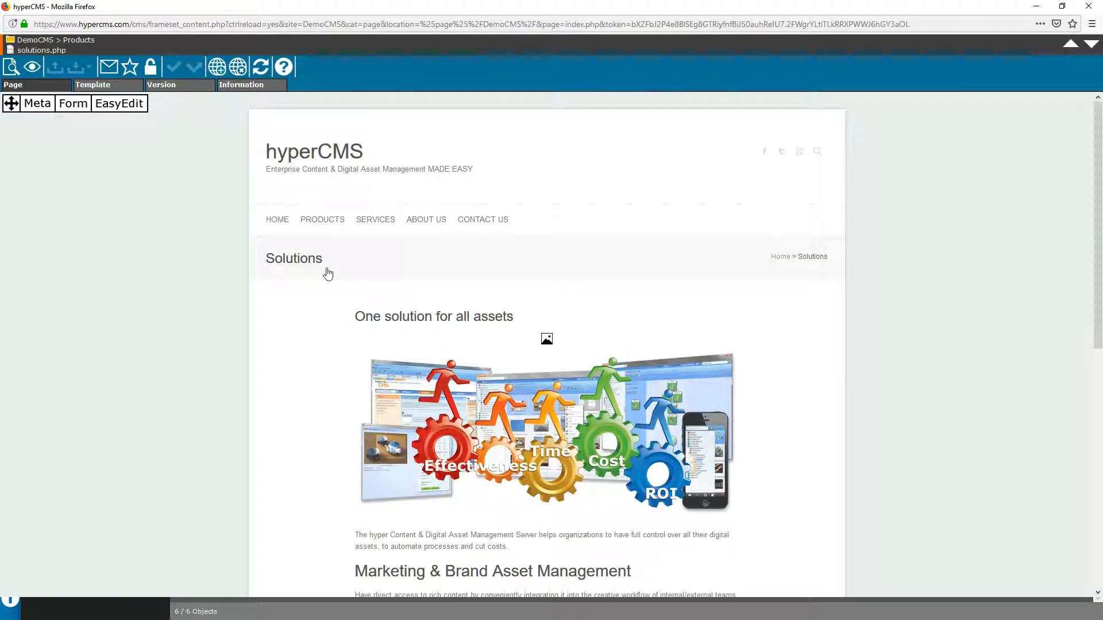
scroll(744, 325, down, 3)
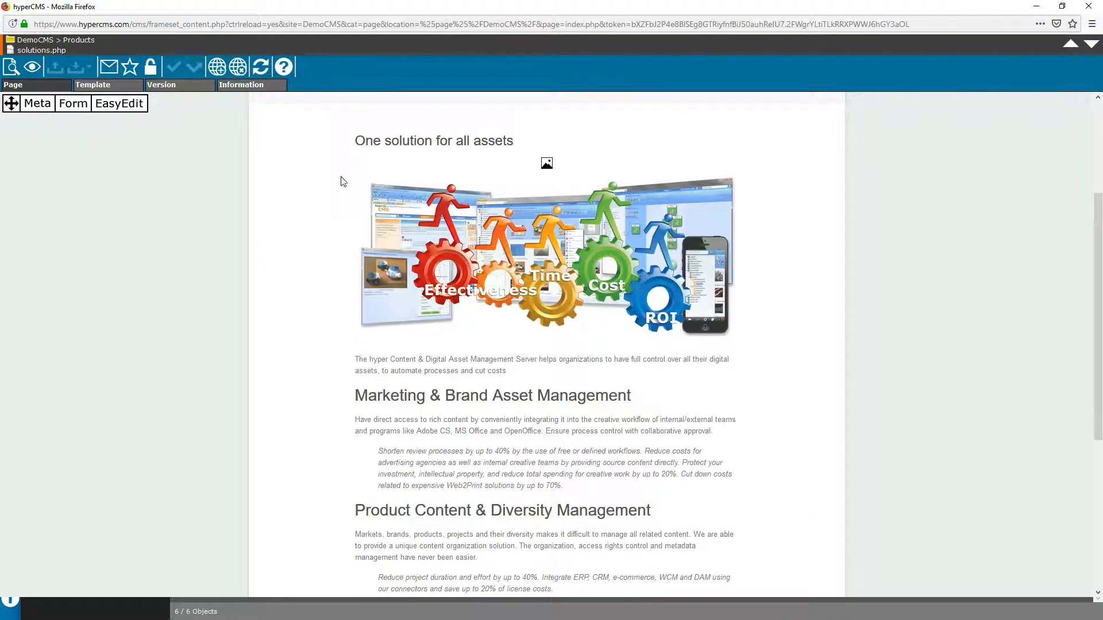
click(421, 142)
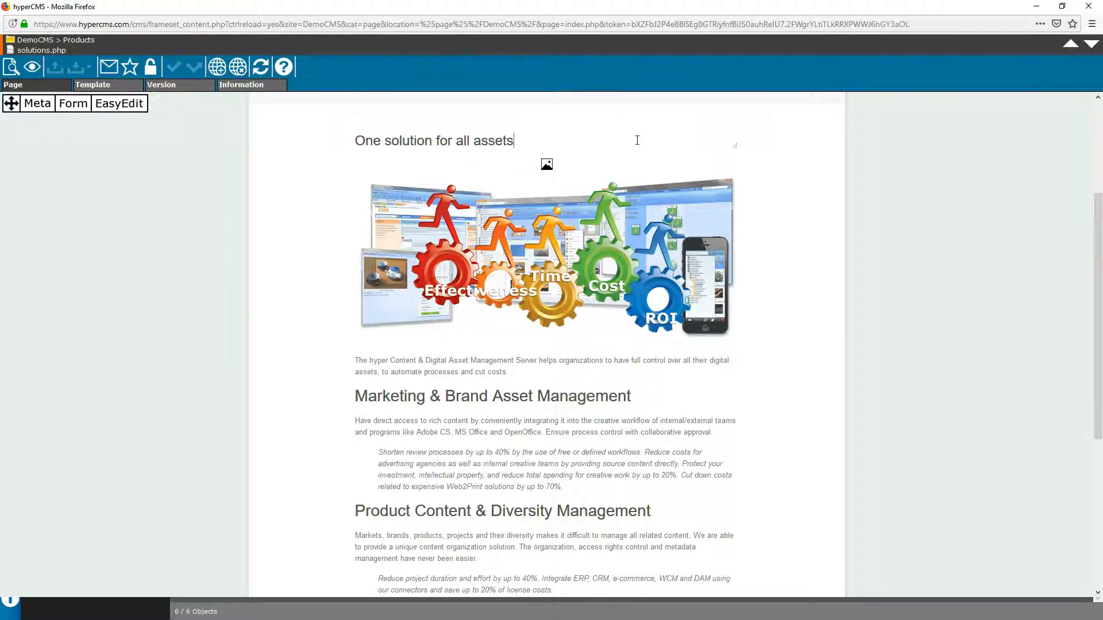
click(950, 160)
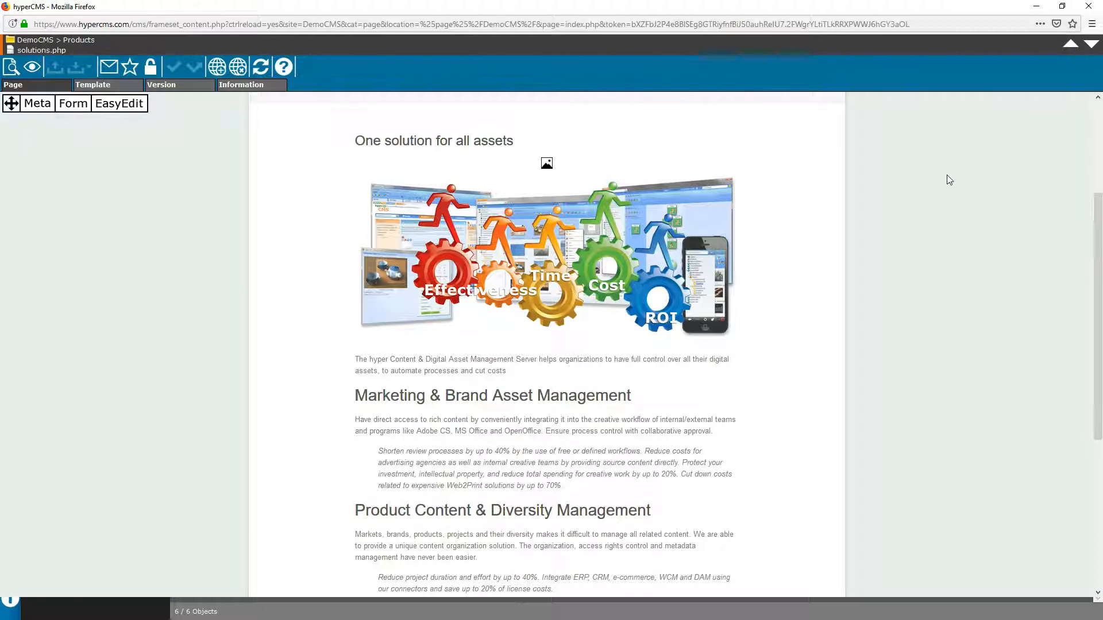
click(217, 67)
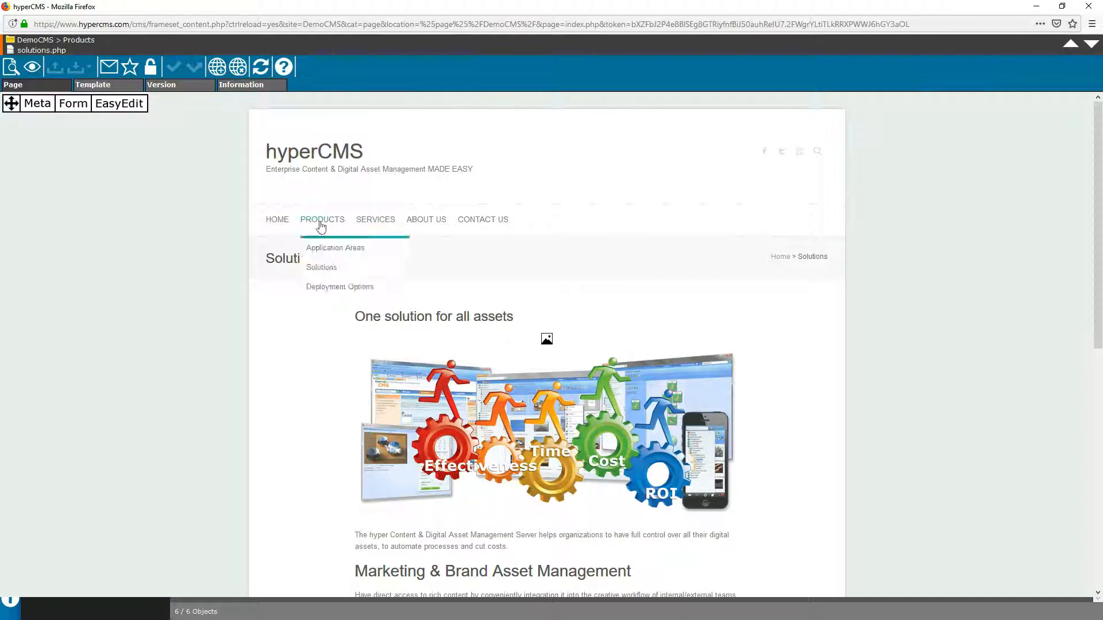
click(35, 104)
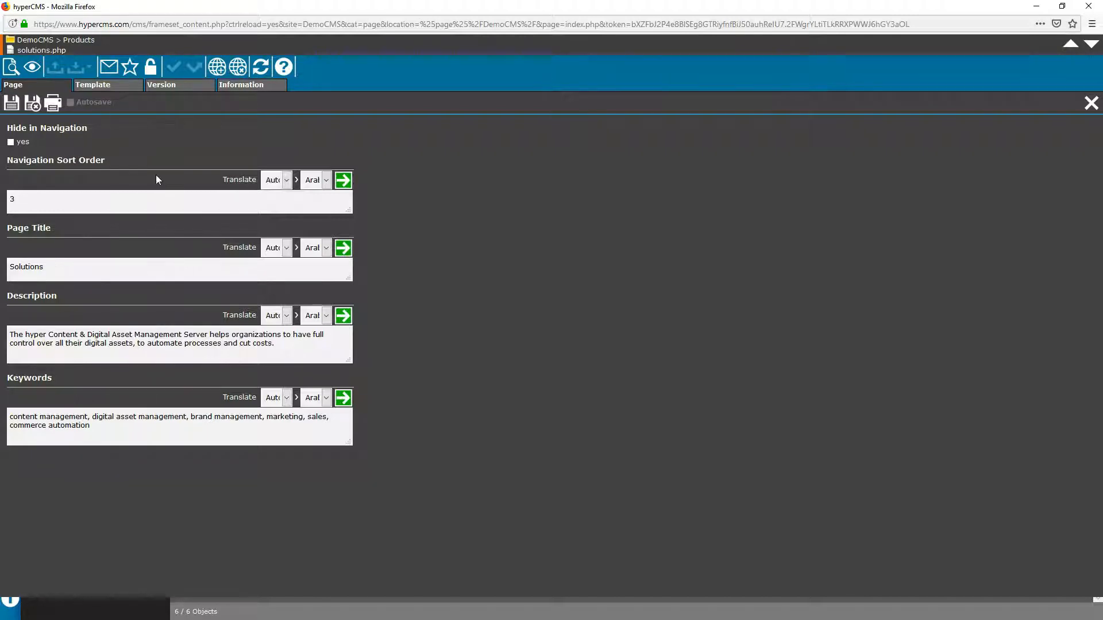
Step: Close the metadata form, then scroll through the page's full content form and close it unchanged
click(1091, 102)
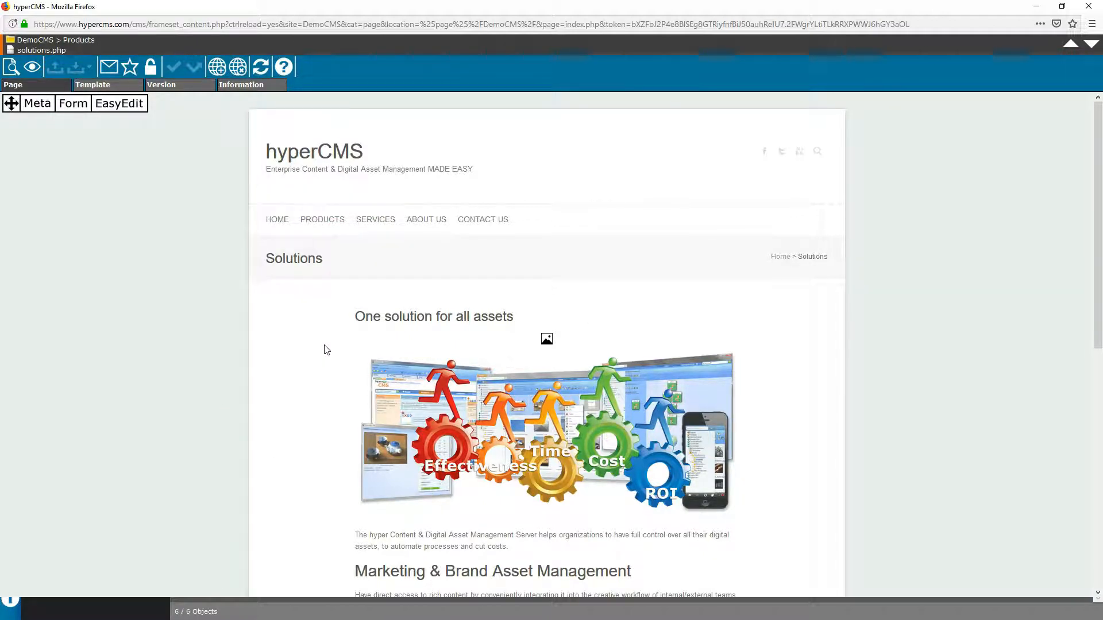
click(67, 105)
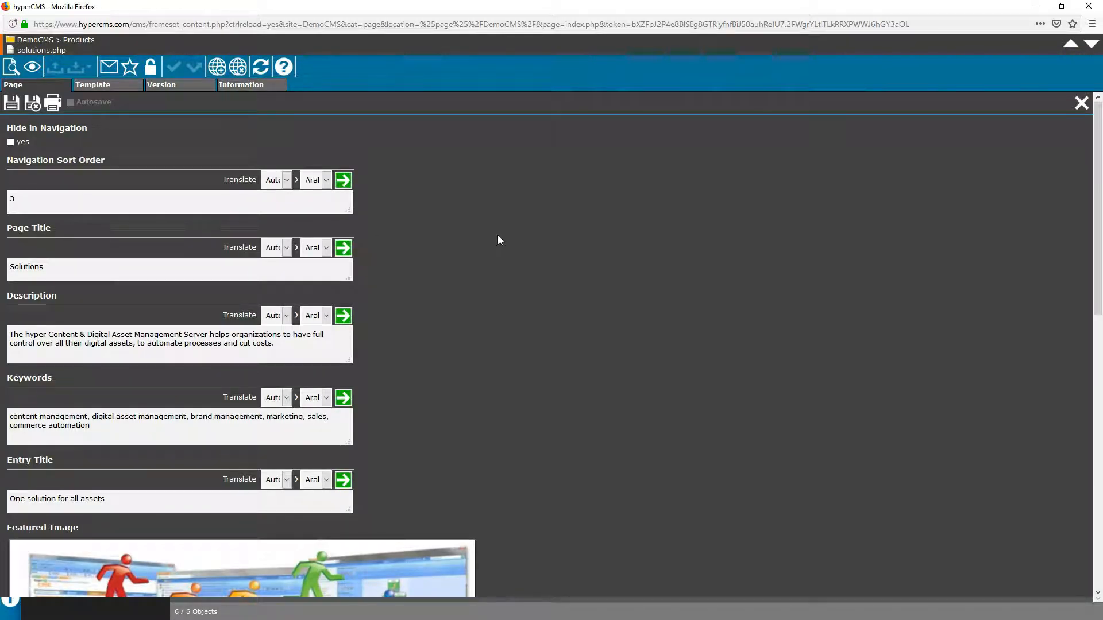
scroll(497, 240, down, 10)
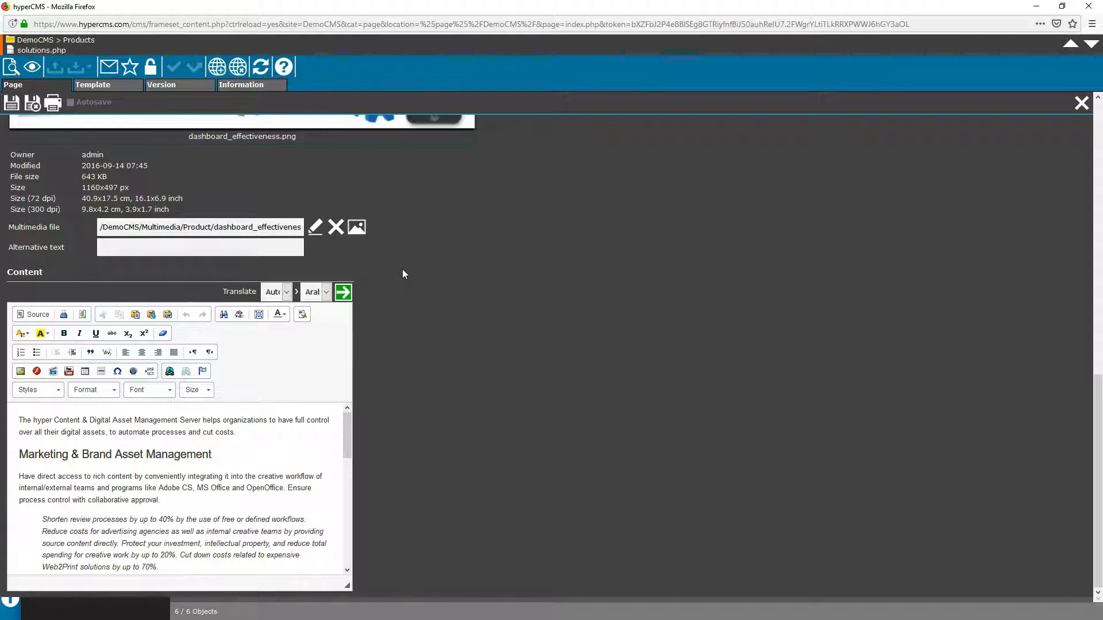
click(1081, 102)
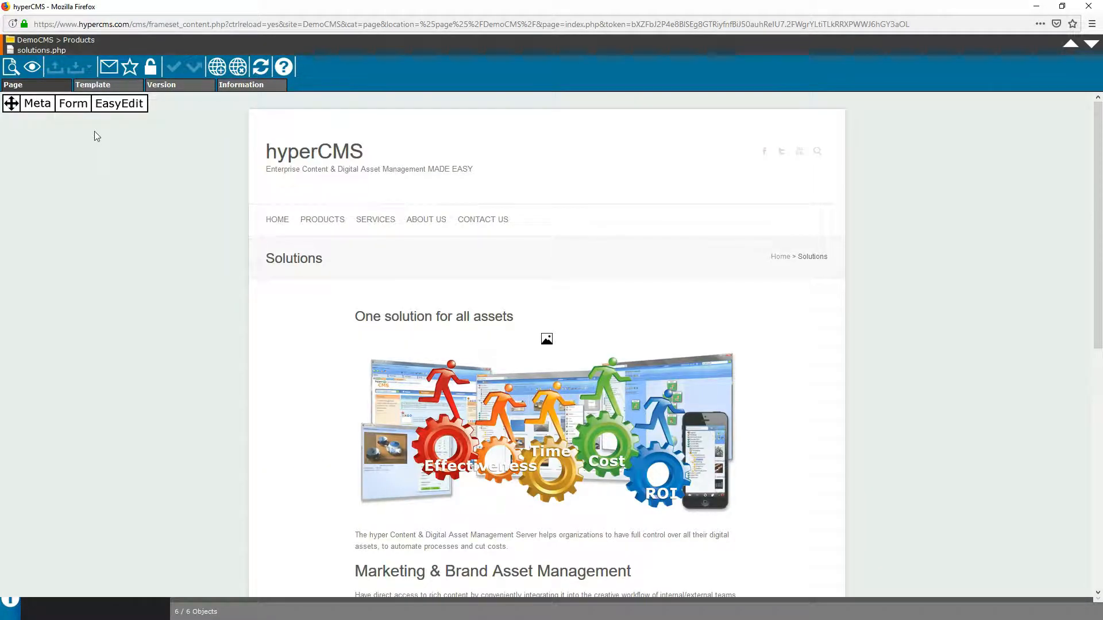
Step: Check the template list while keeping Detail, then show the version history of solutions.php
click(91, 86)
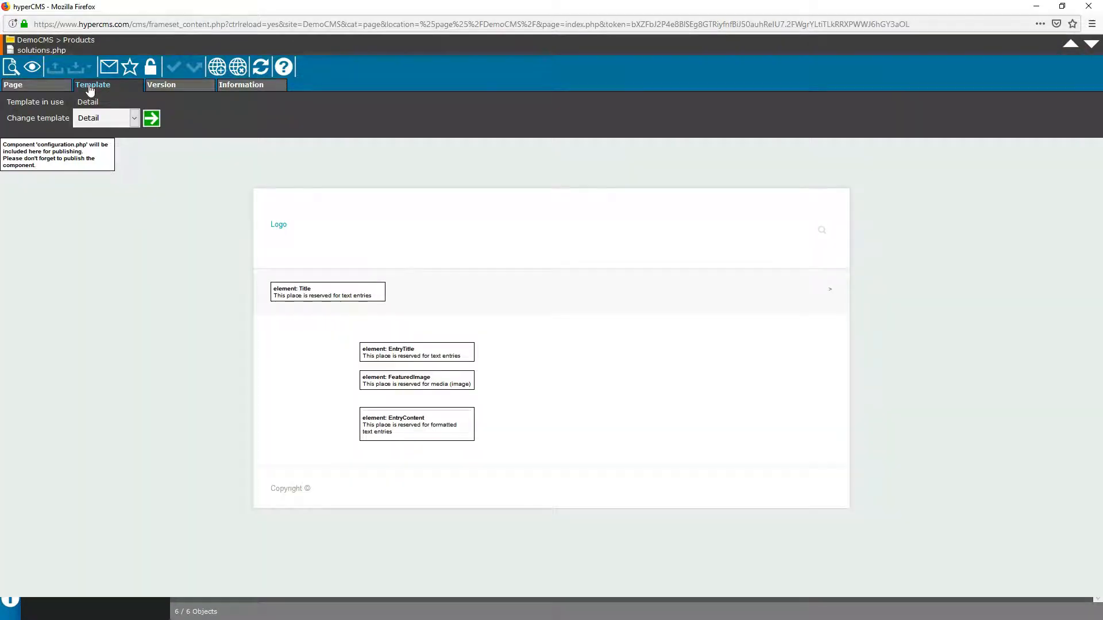
click(134, 117)
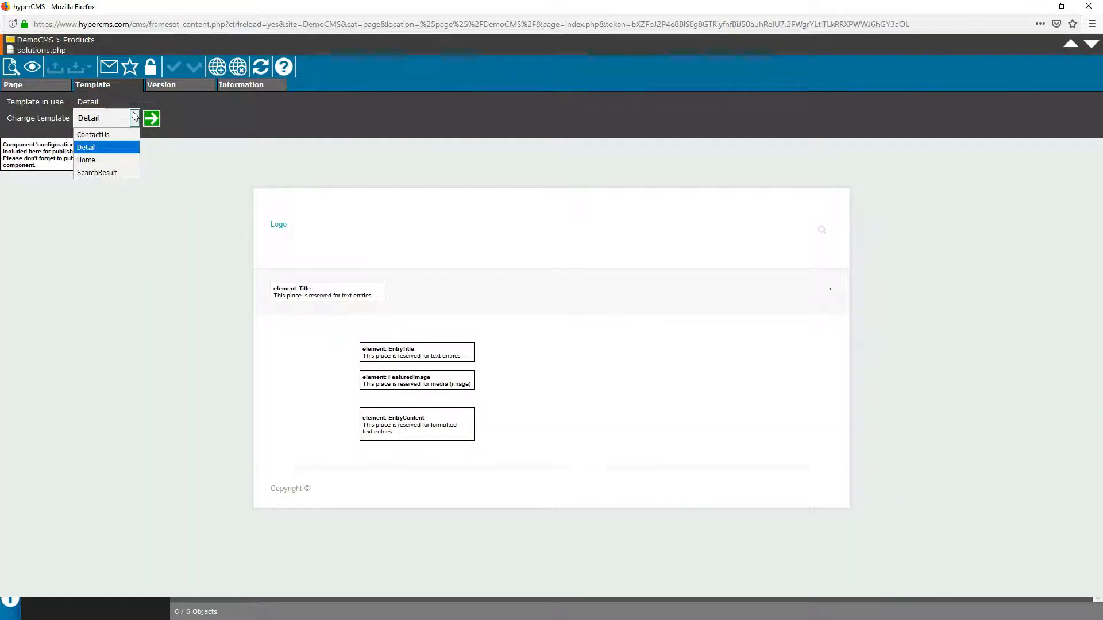
click(197, 134)
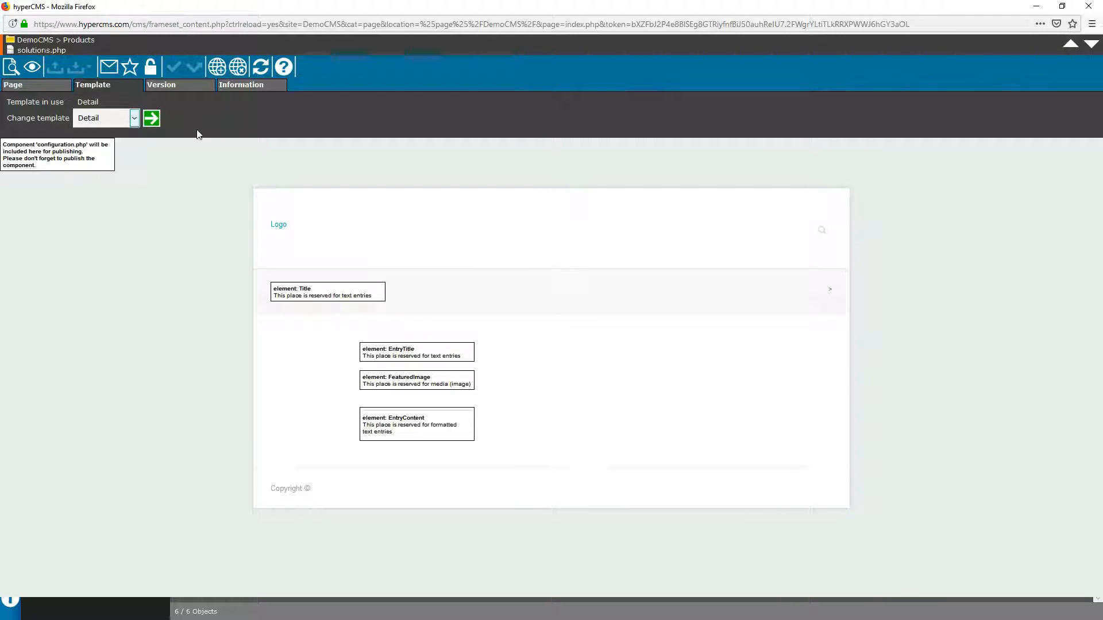
click(167, 87)
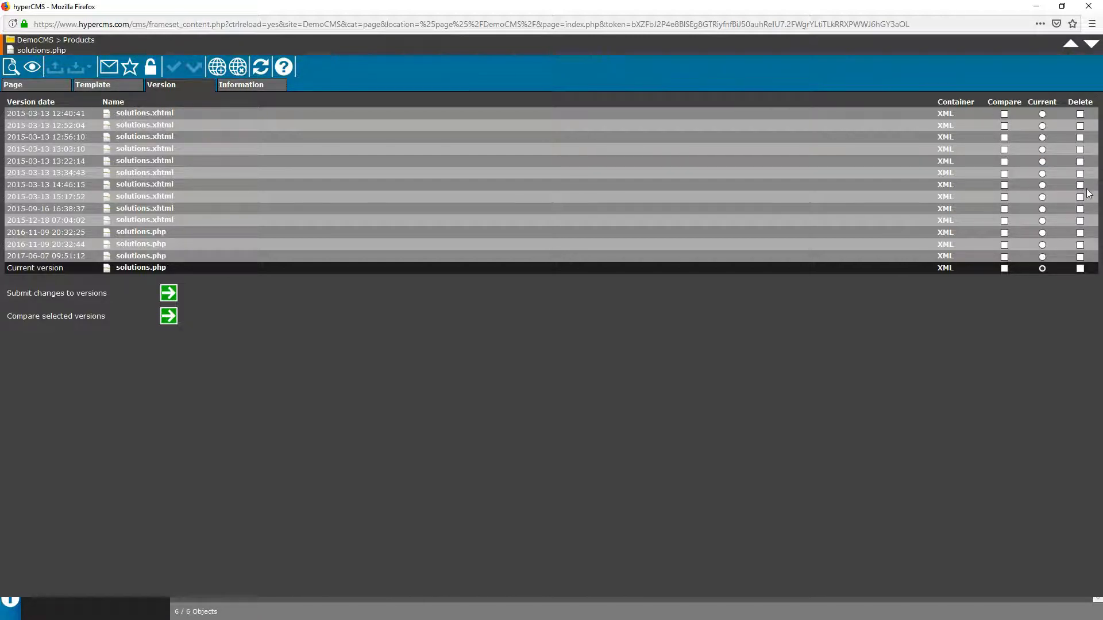
Step: Review the page's information and container usage, then return to the Page view
click(236, 88)
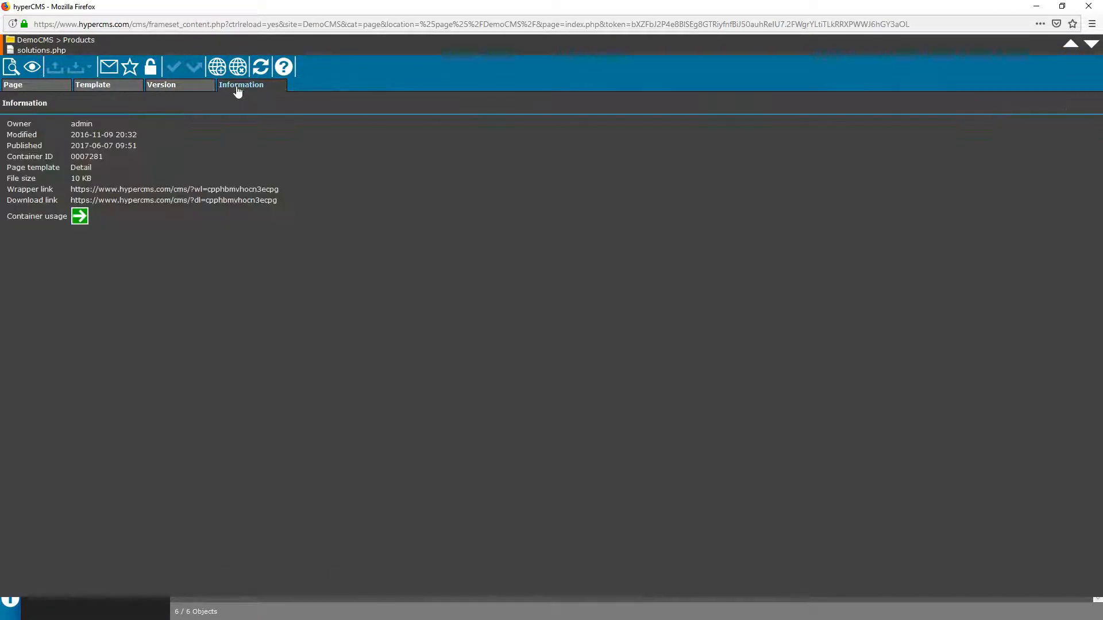
click(79, 216)
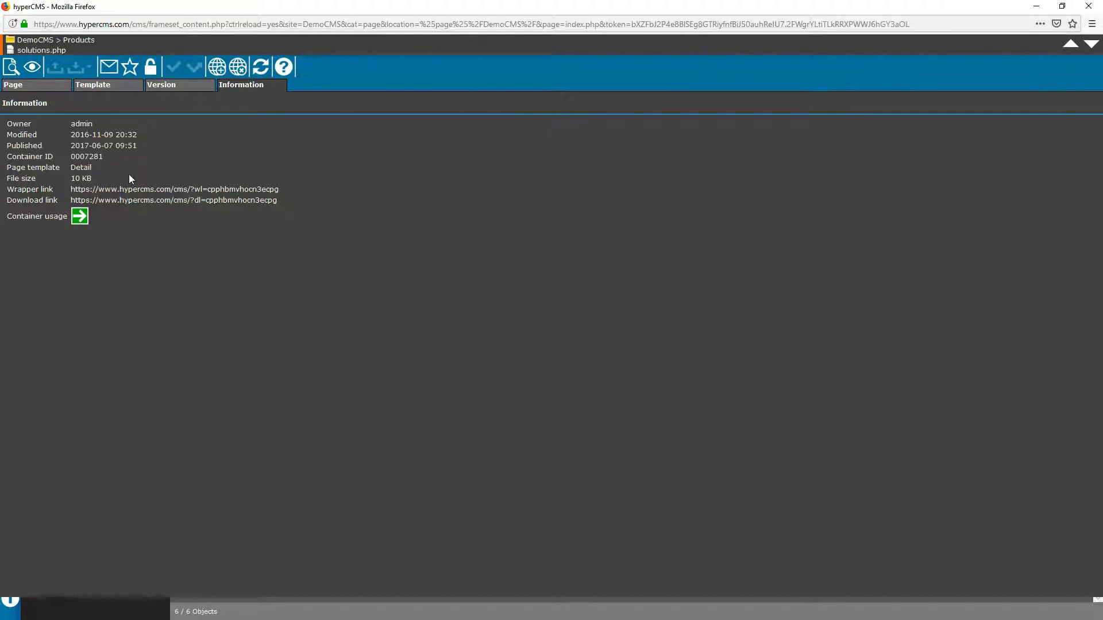
click(15, 86)
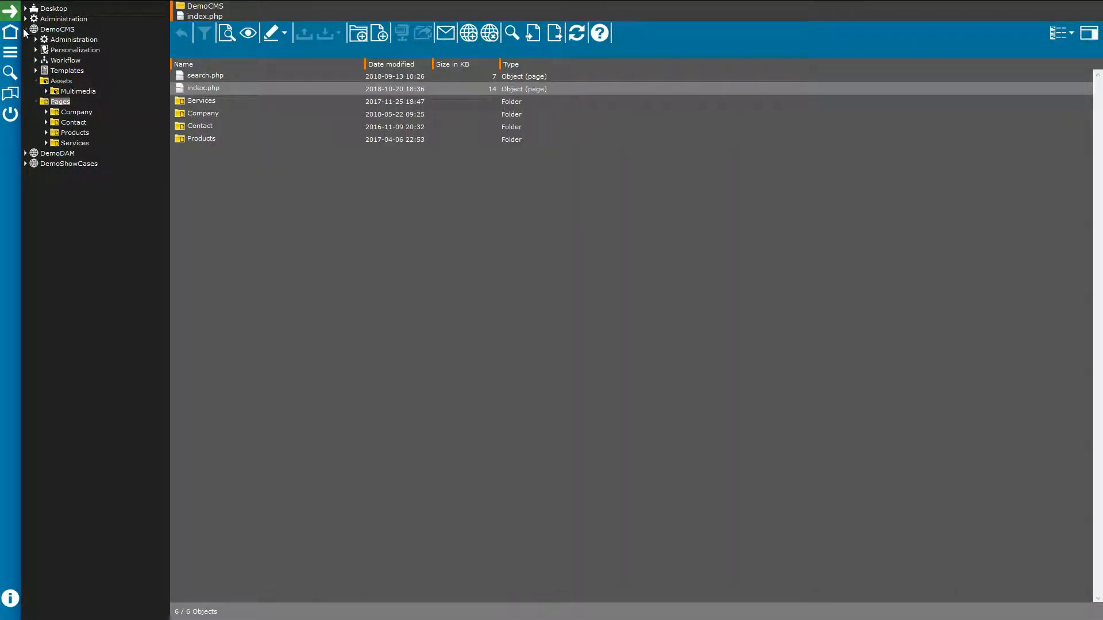
Step: Collapse DemoCMS and browse DemoDAM's User and Group management under Administration
click(25, 29)
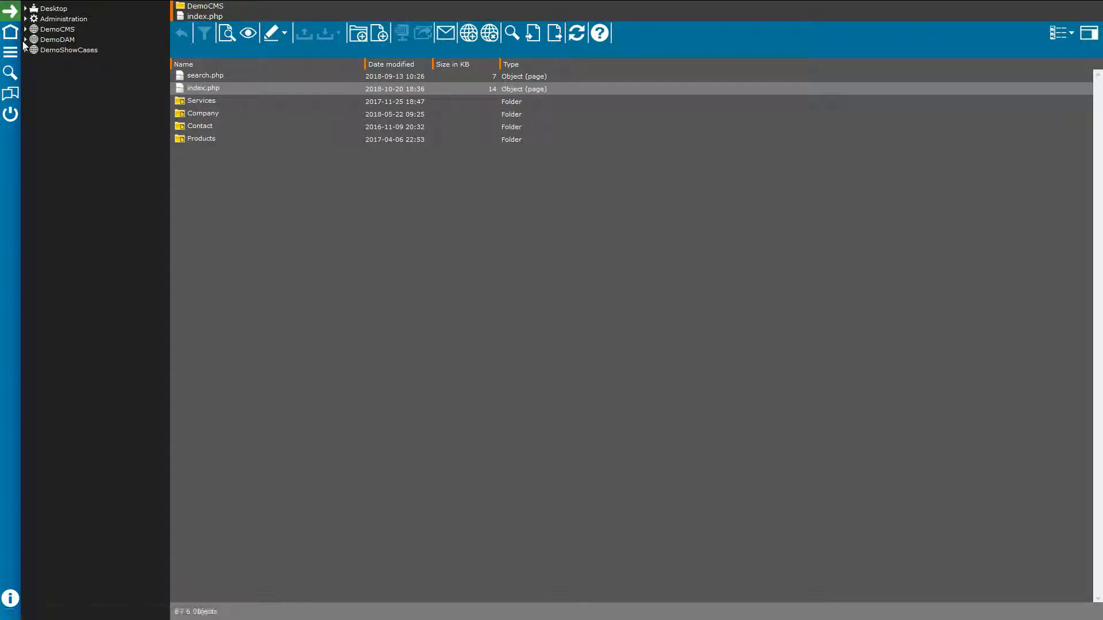
click(25, 40)
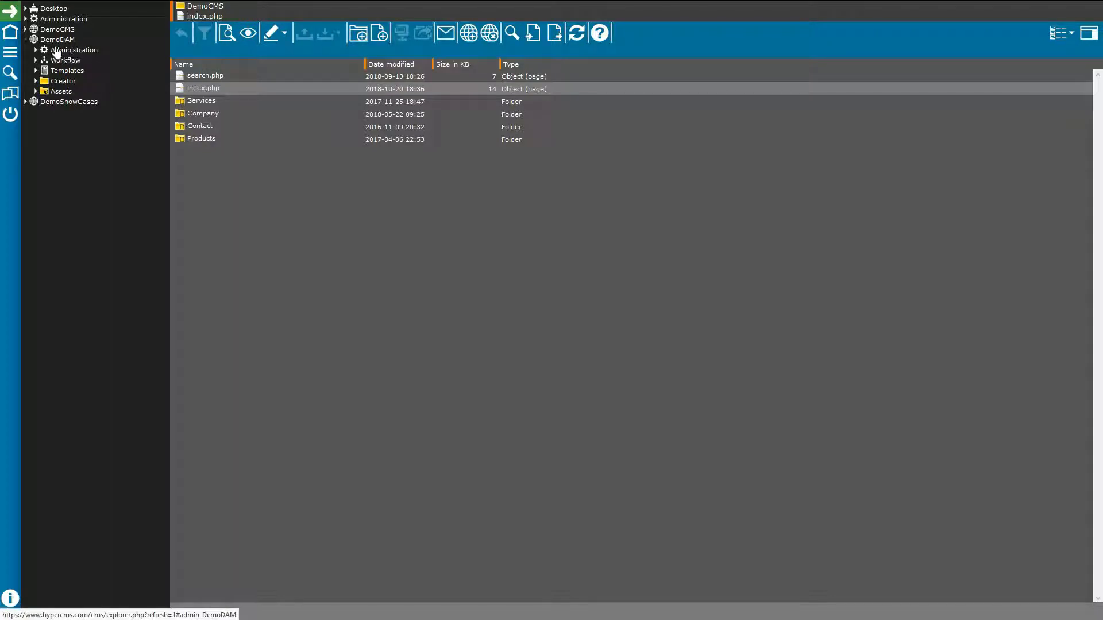
click(36, 50)
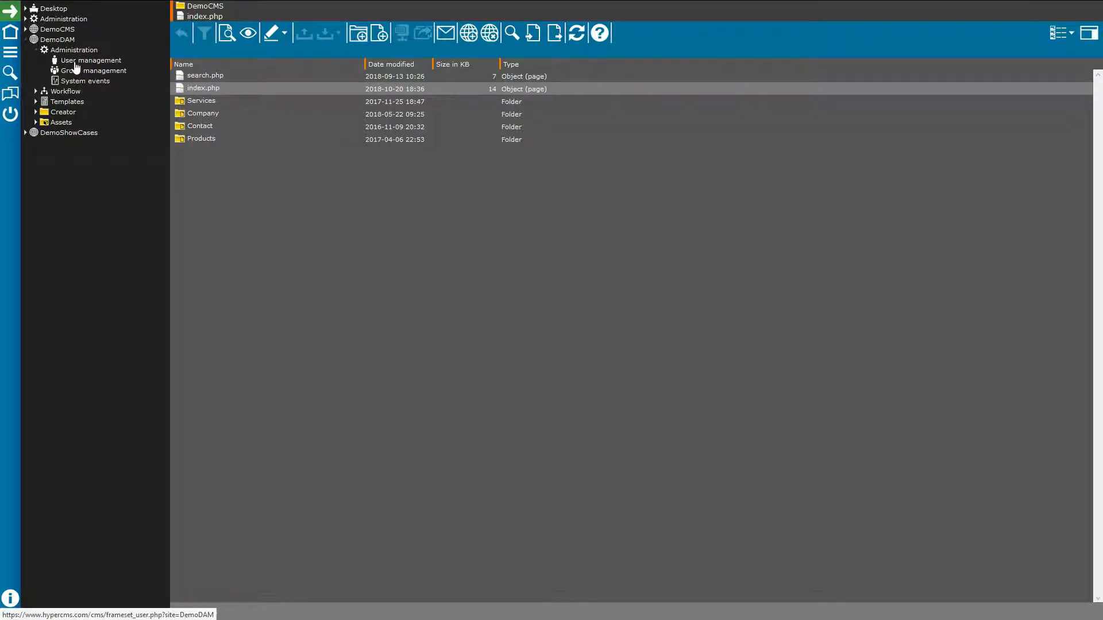
click(76, 62)
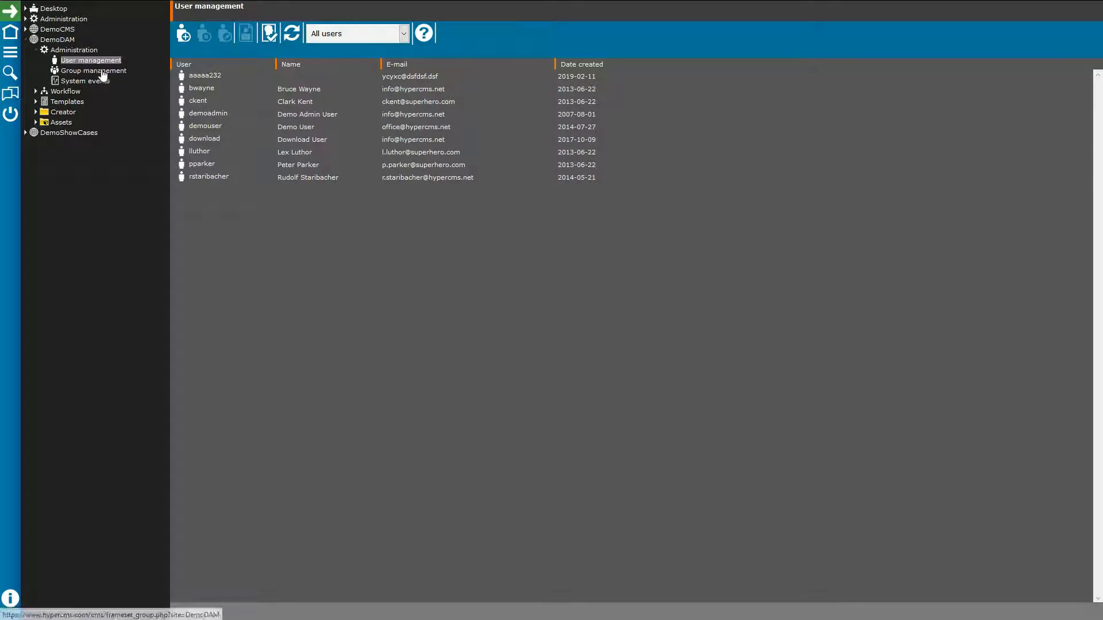
click(103, 75)
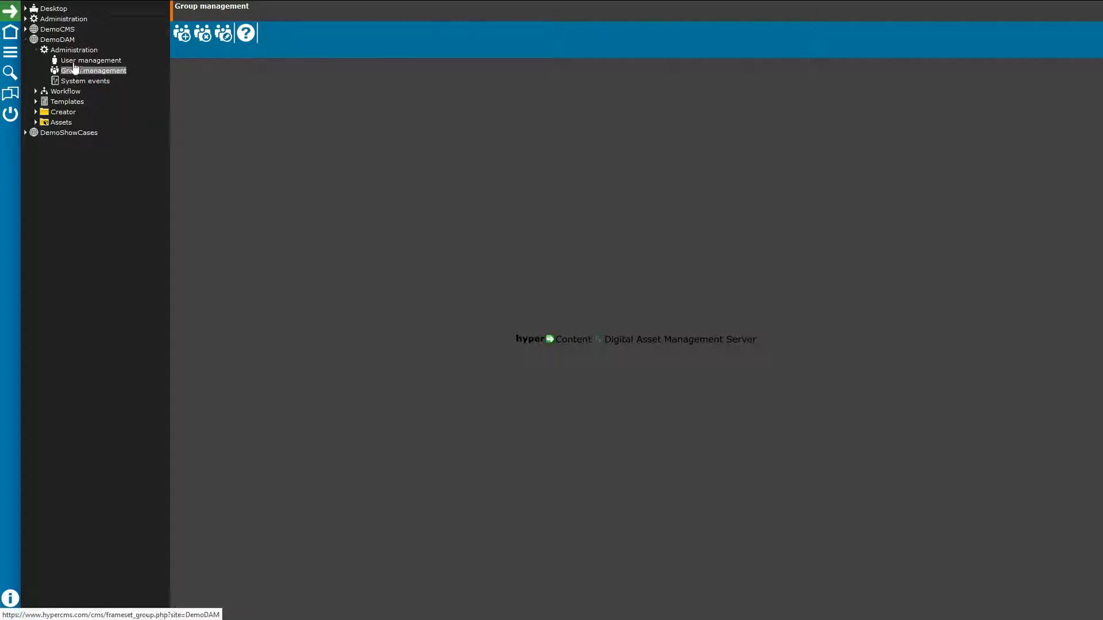
Step: Collapse Administration and open DemoDAM's Workflow management
click(36, 50)
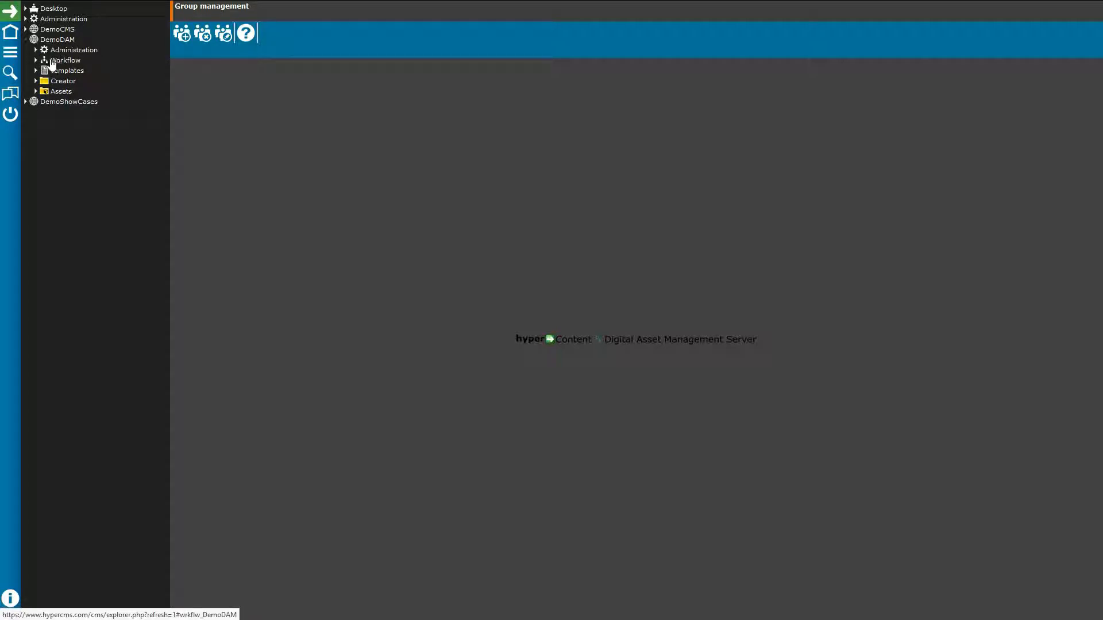
click(36, 60)
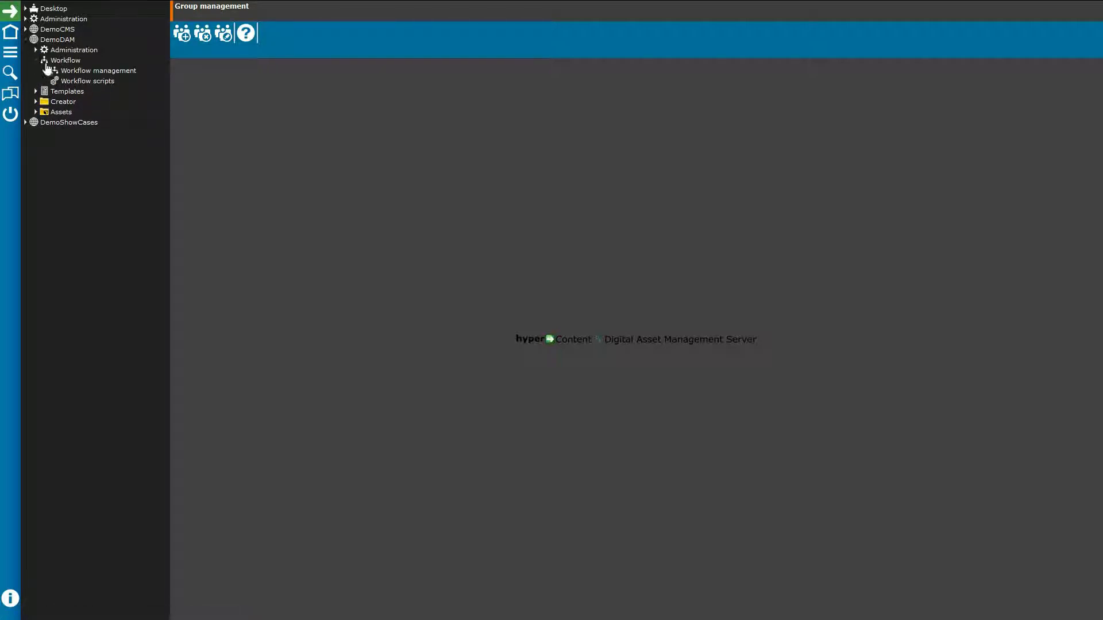
click(98, 71)
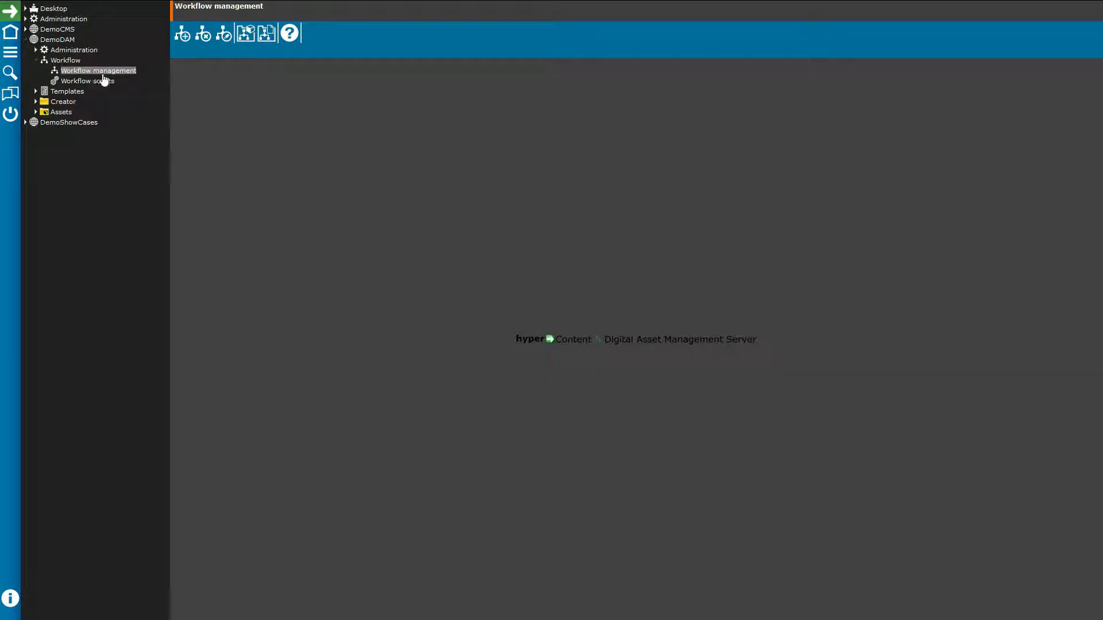
Step: Load the Release workflow, then switch the editor to DemoWorkflow and open its Start step
click(223, 37)
click(255, 32)
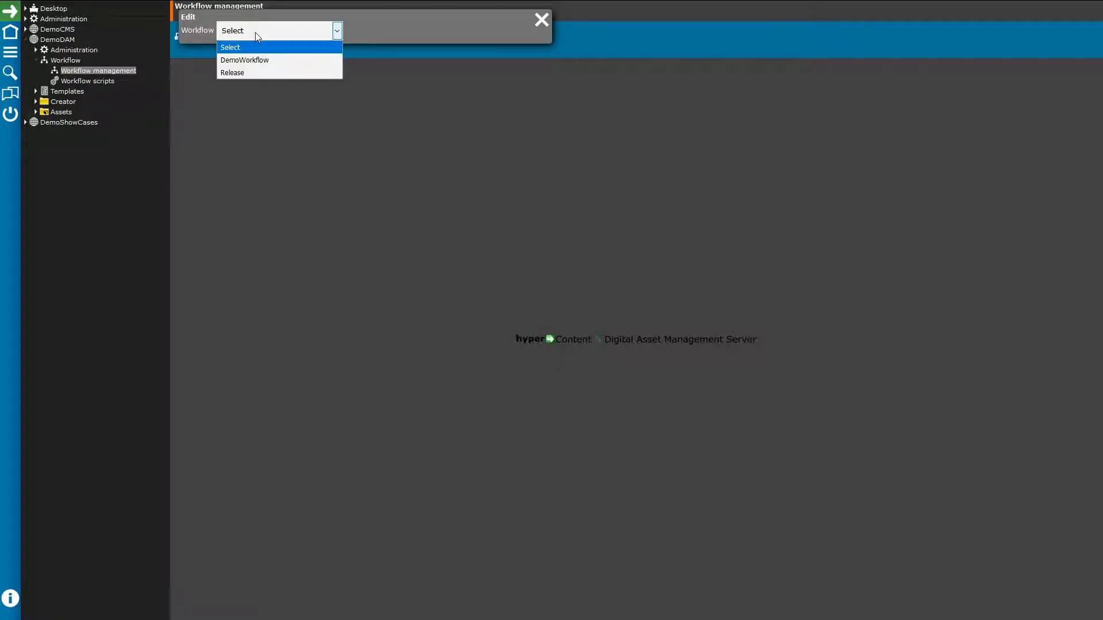
click(240, 72)
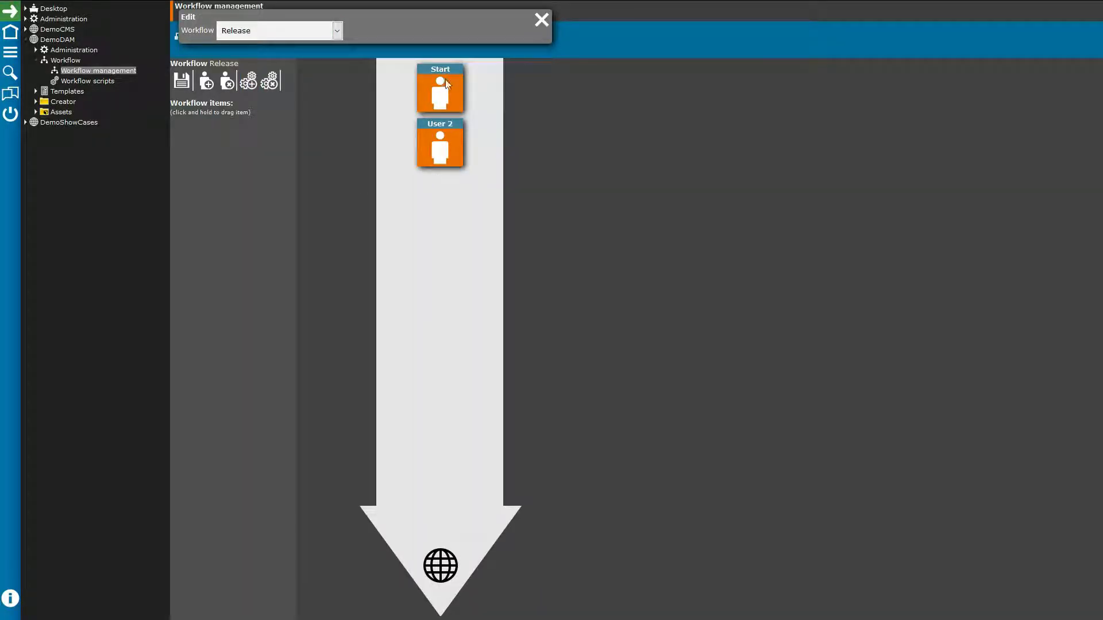
click(328, 33)
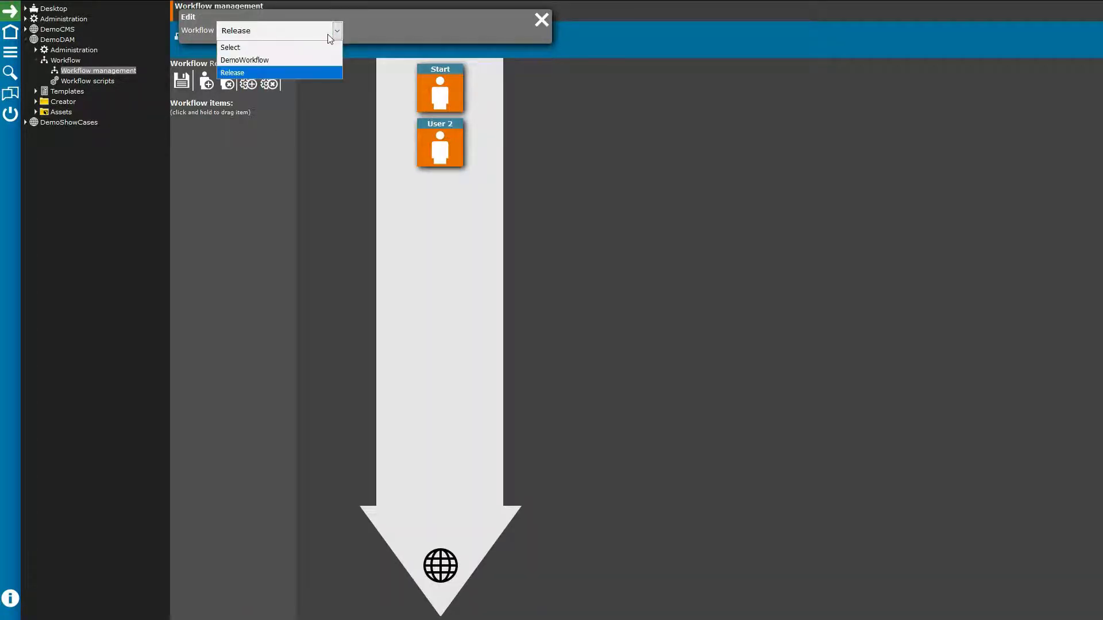
click(251, 59)
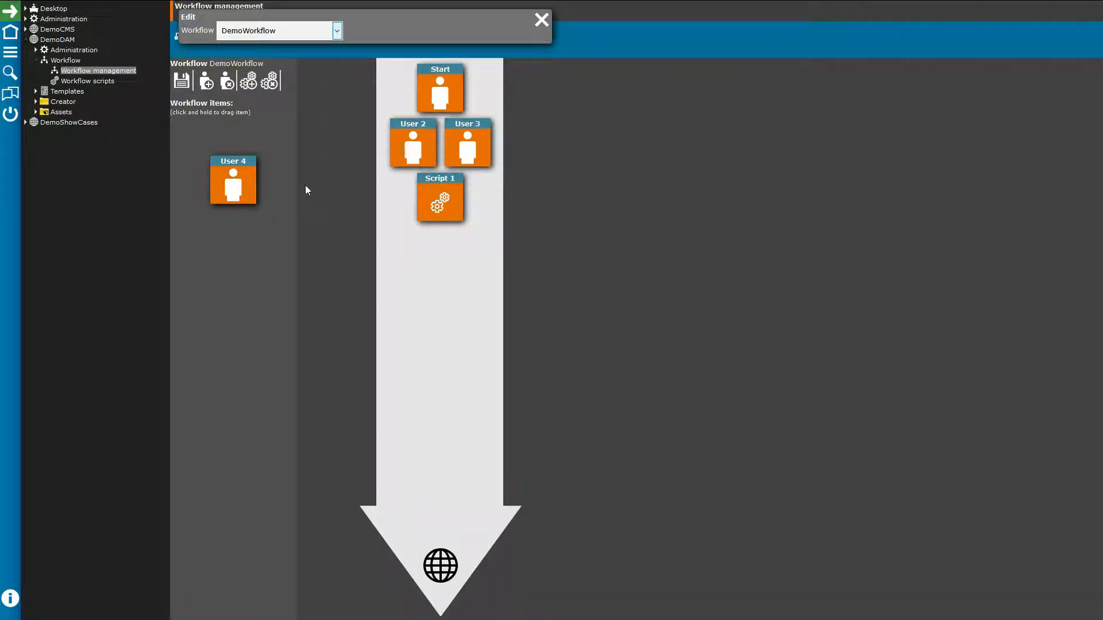
click(439, 74)
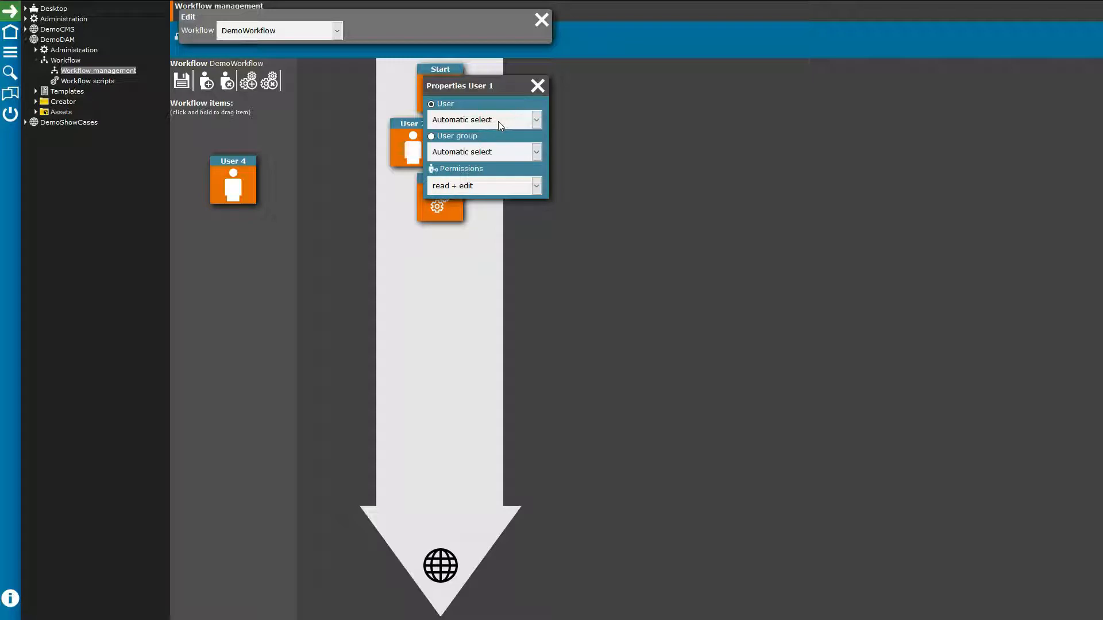
Step: Keep User 1 on Automatic select with read + edit permissions, then view User 2's properties
click(536, 122)
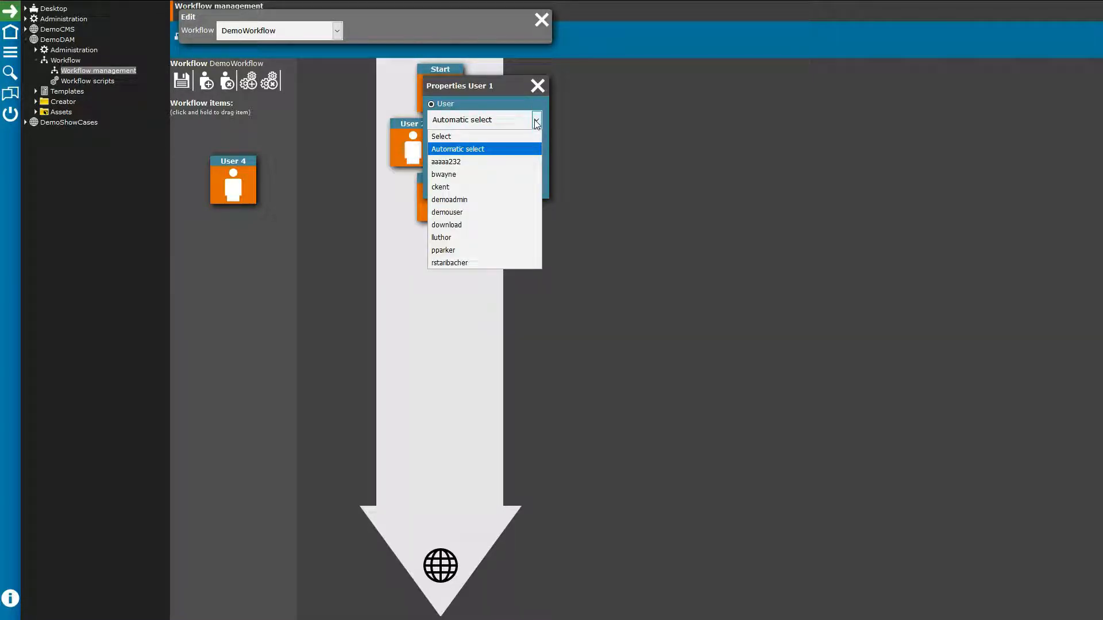
click(536, 121)
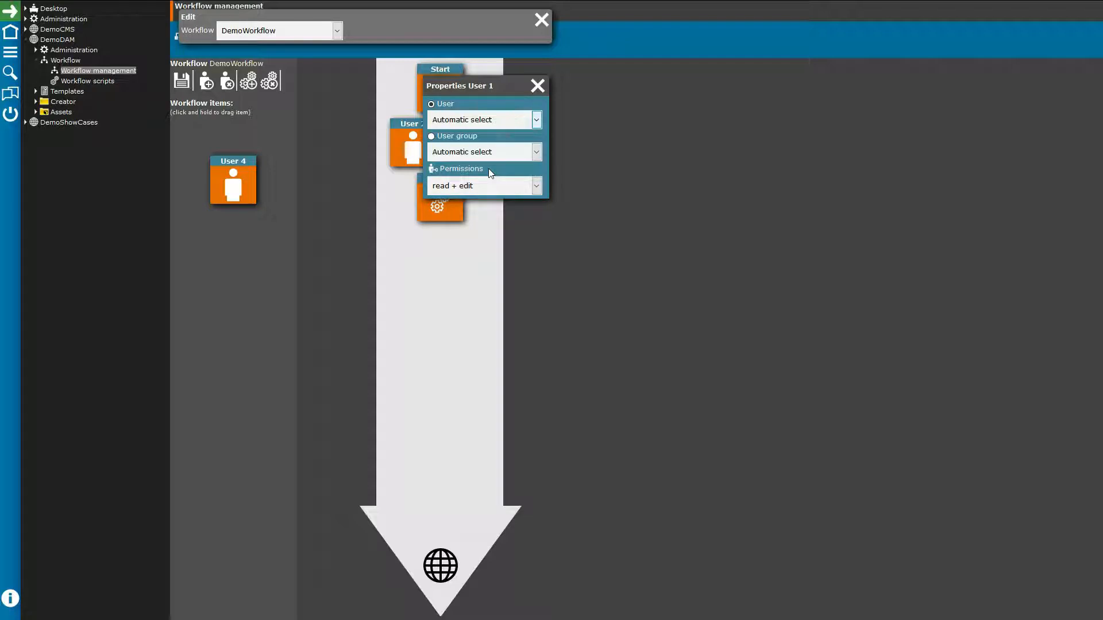
click(536, 188)
click(537, 187)
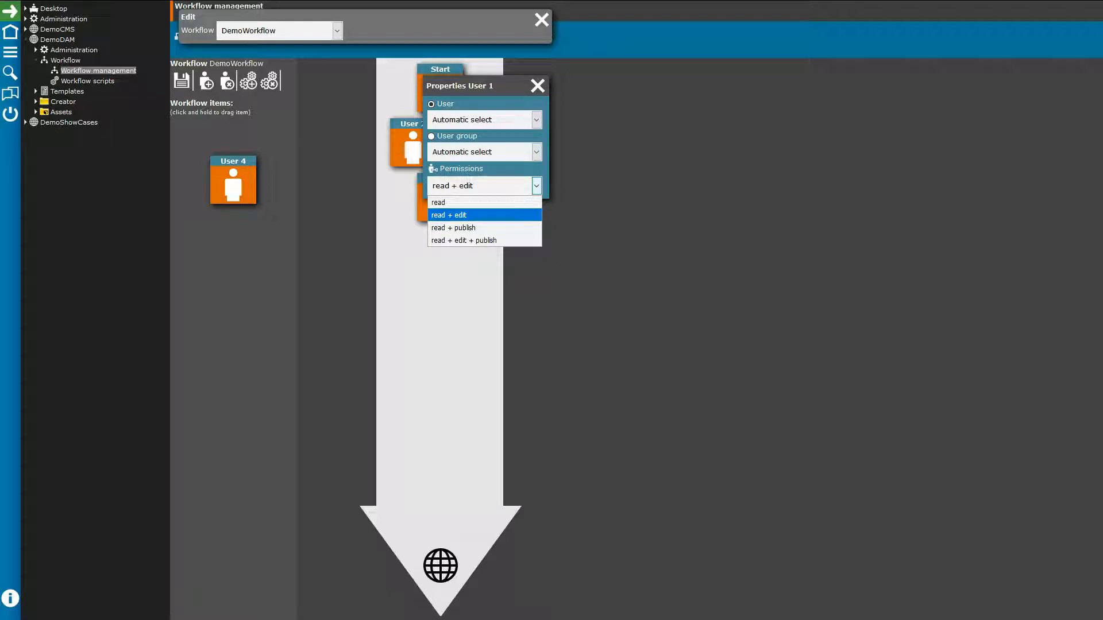
click(458, 215)
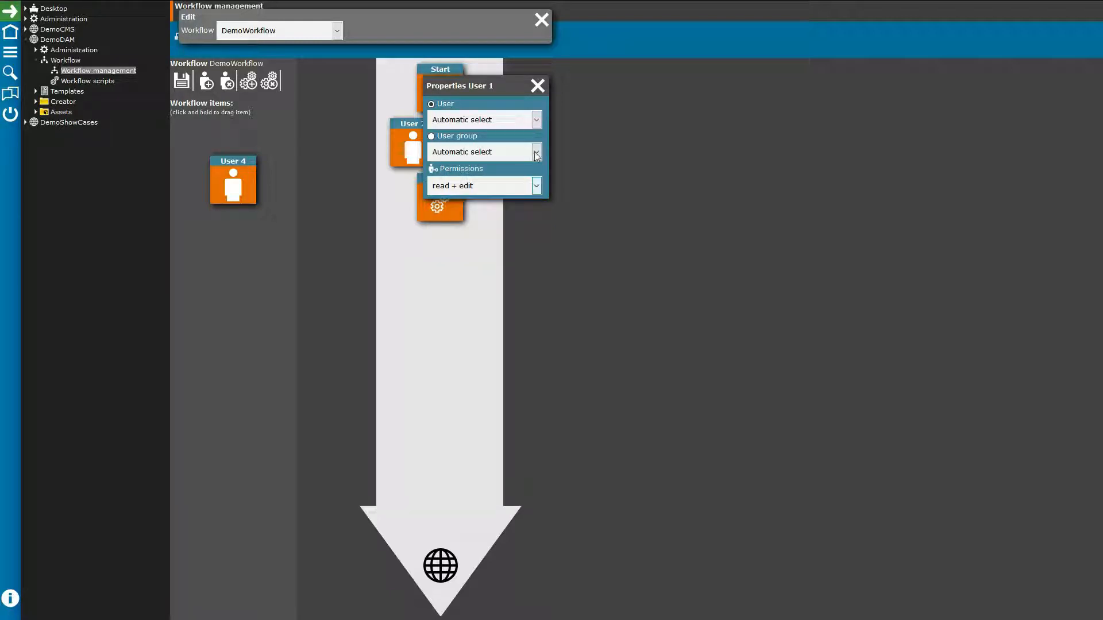
click(538, 86)
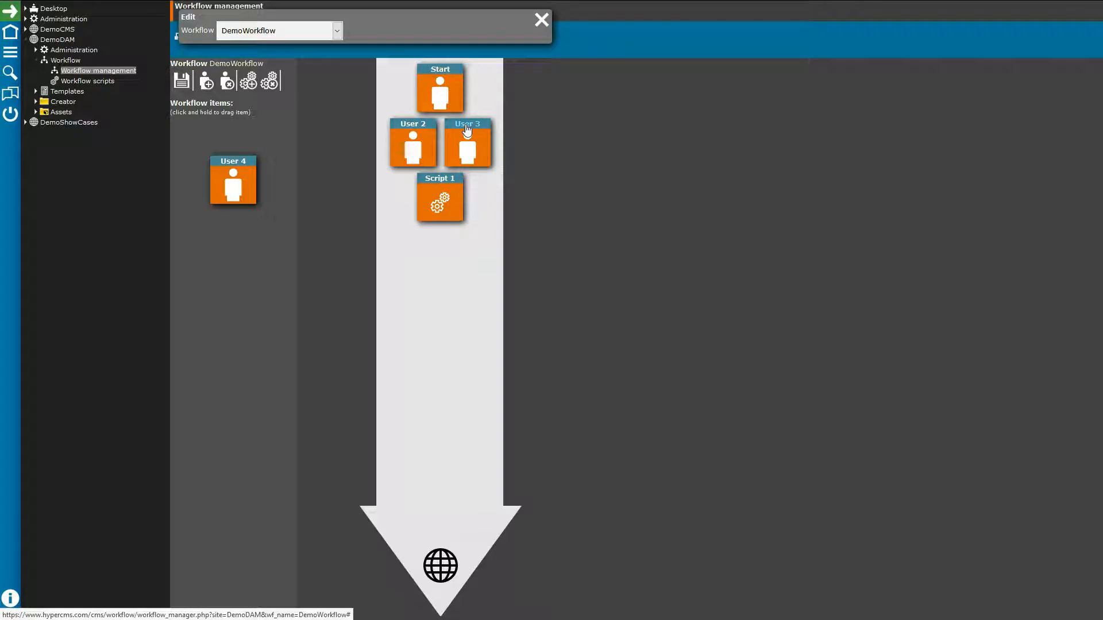
click(421, 129)
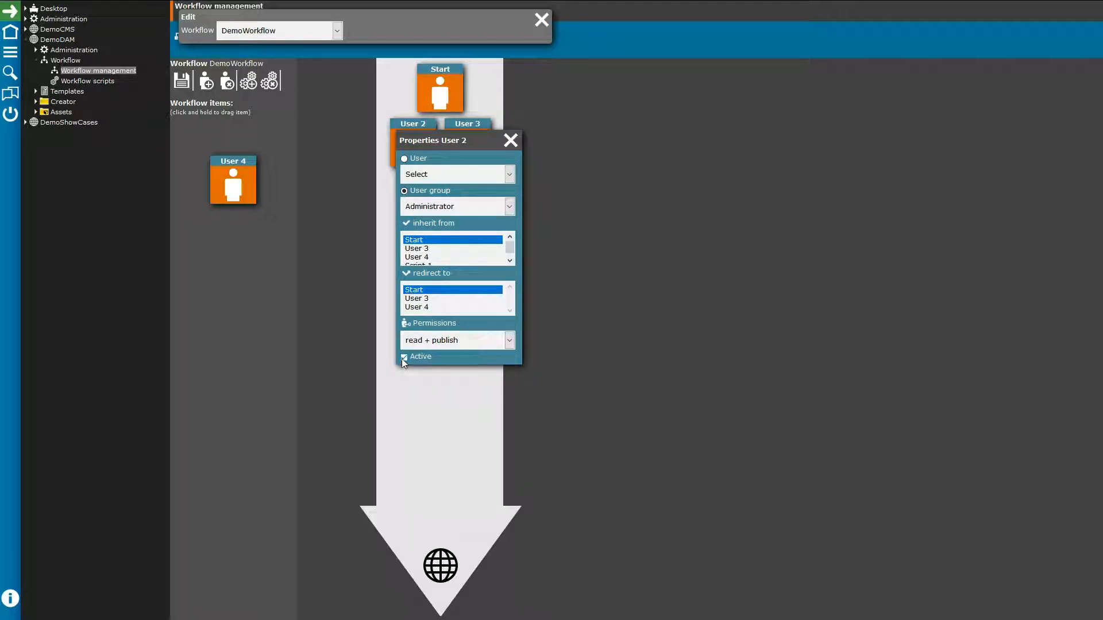
Step: Close User 2's properties, then inspect Script 1's DemoRobot settings and close them
click(510, 141)
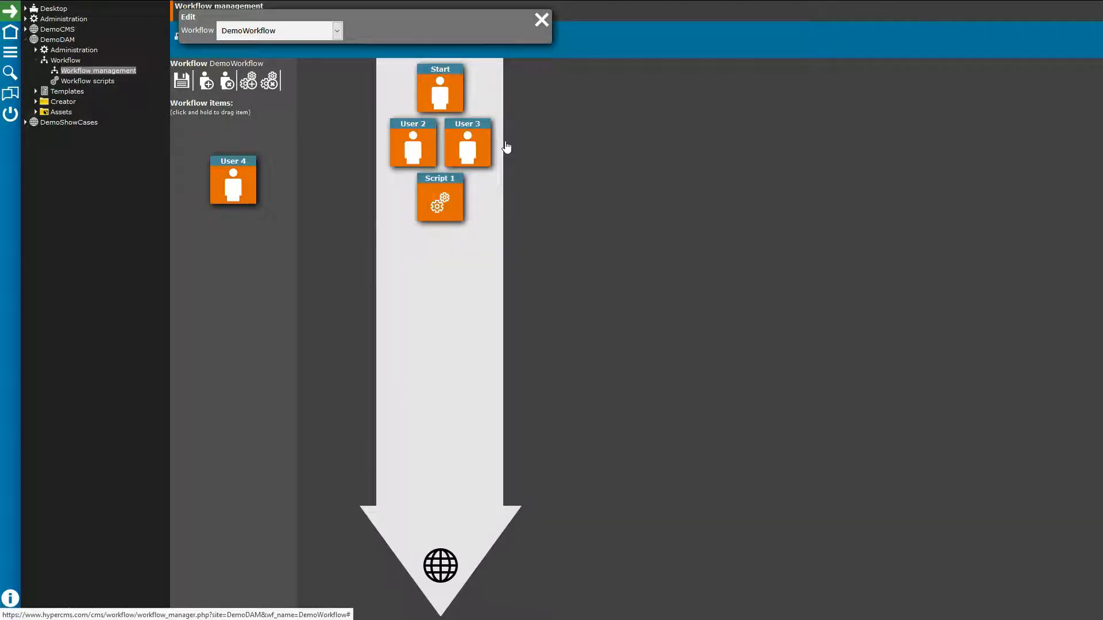
click(444, 199)
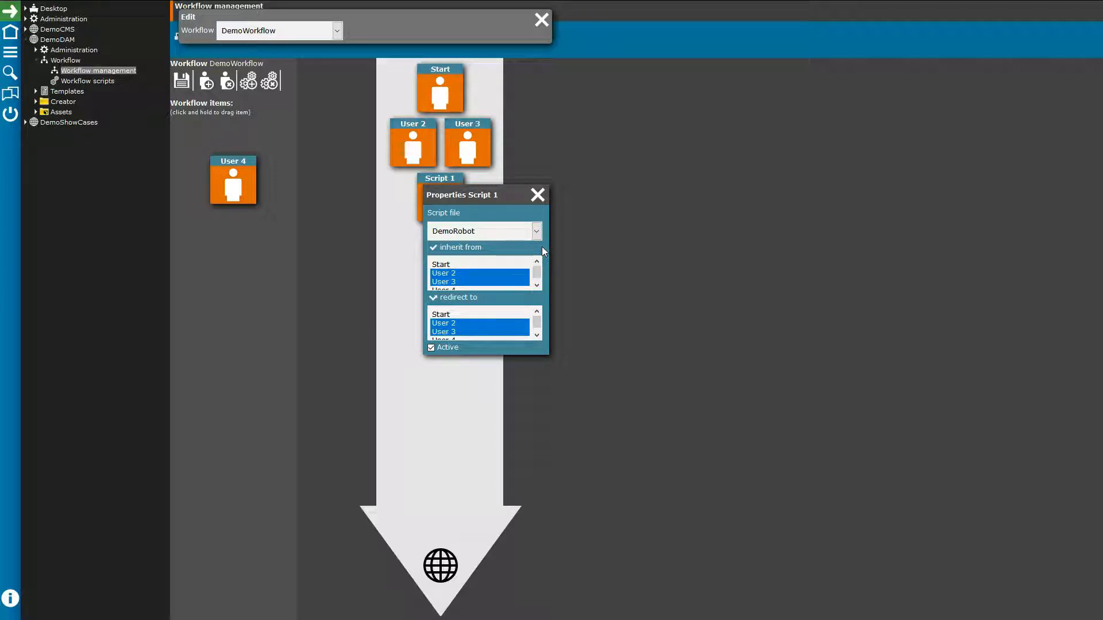
click(540, 197)
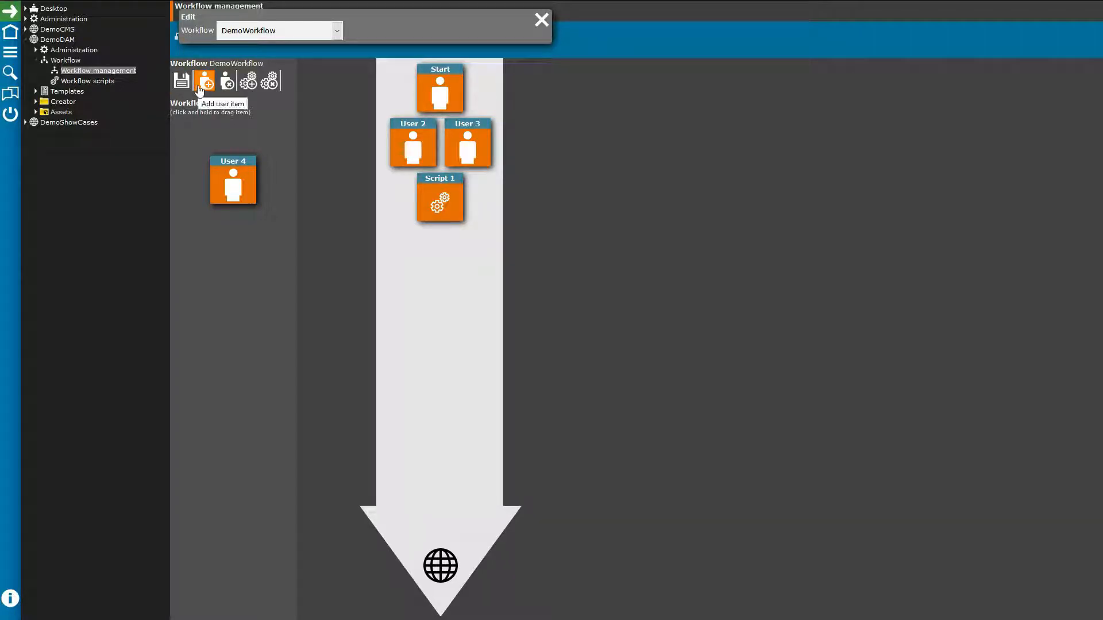
Step: Add User 4 below Script 1 in DemoWorkflow, close the editor, and open folder workflow settings
drag(200, 90, 441, 264)
click(449, 247)
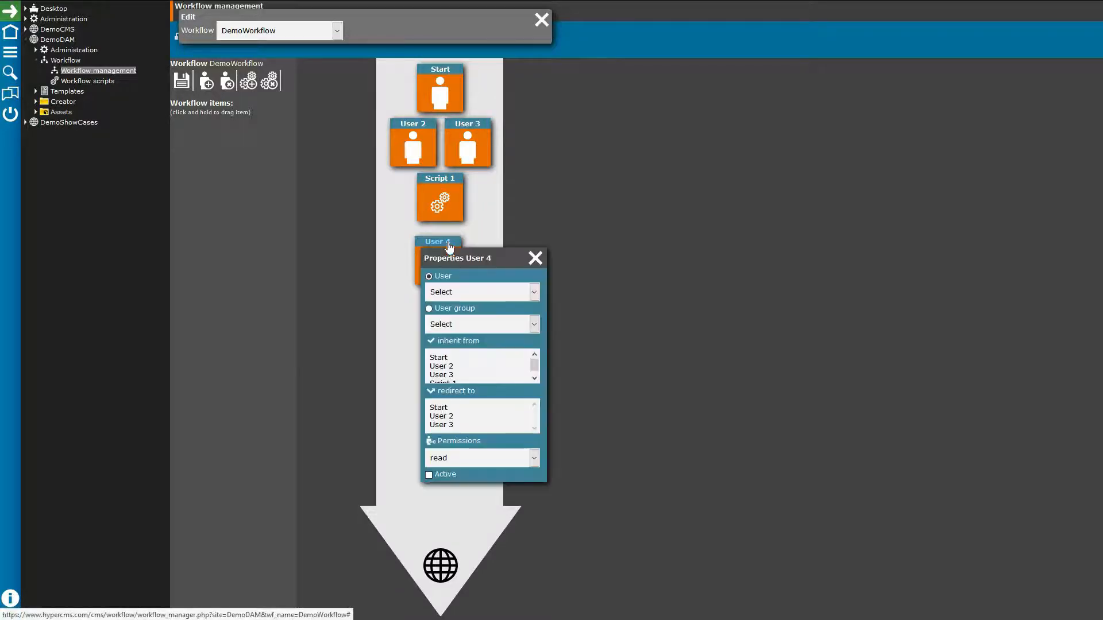
click(543, 257)
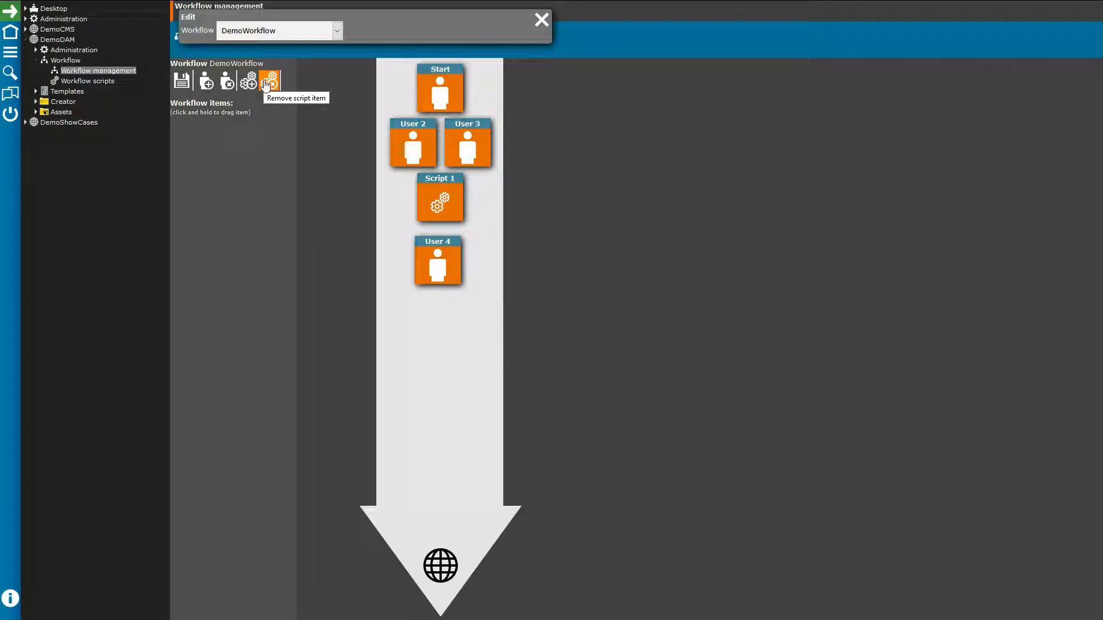
click(541, 21)
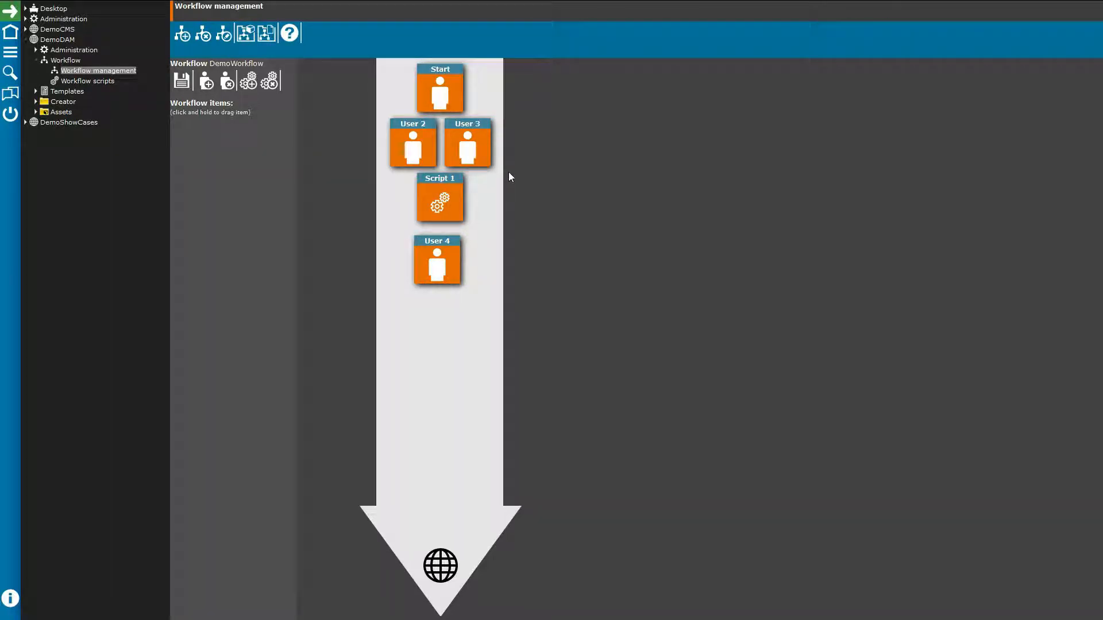
click(245, 34)
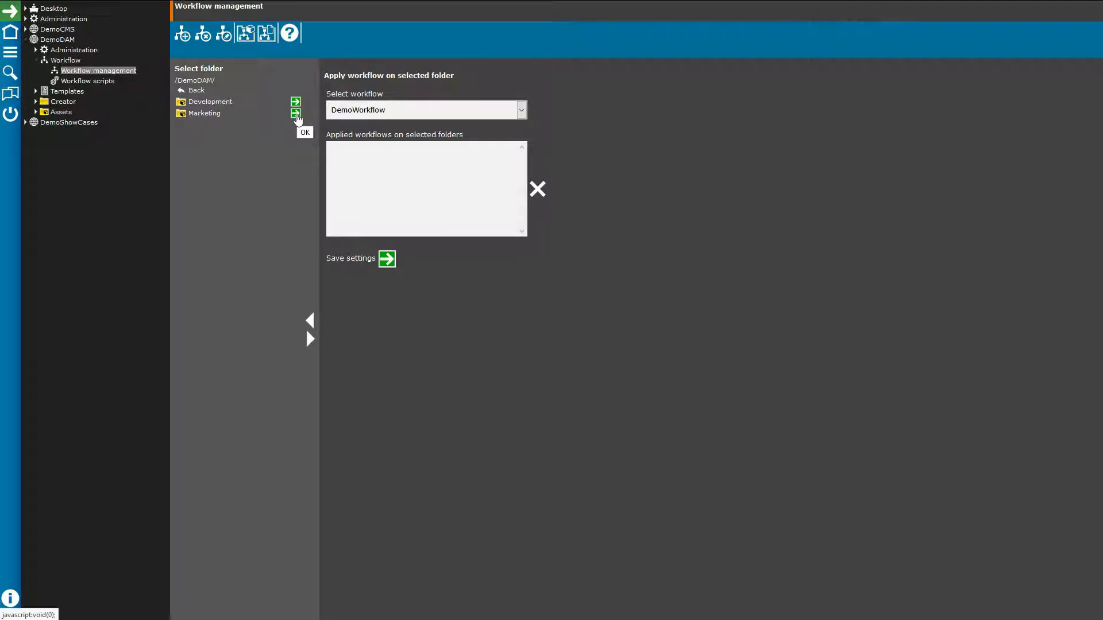
Step: Apply DemoWorkflow to the /DemoDAM/Marketing/ folder and go to Workflow scripts
click(296, 113)
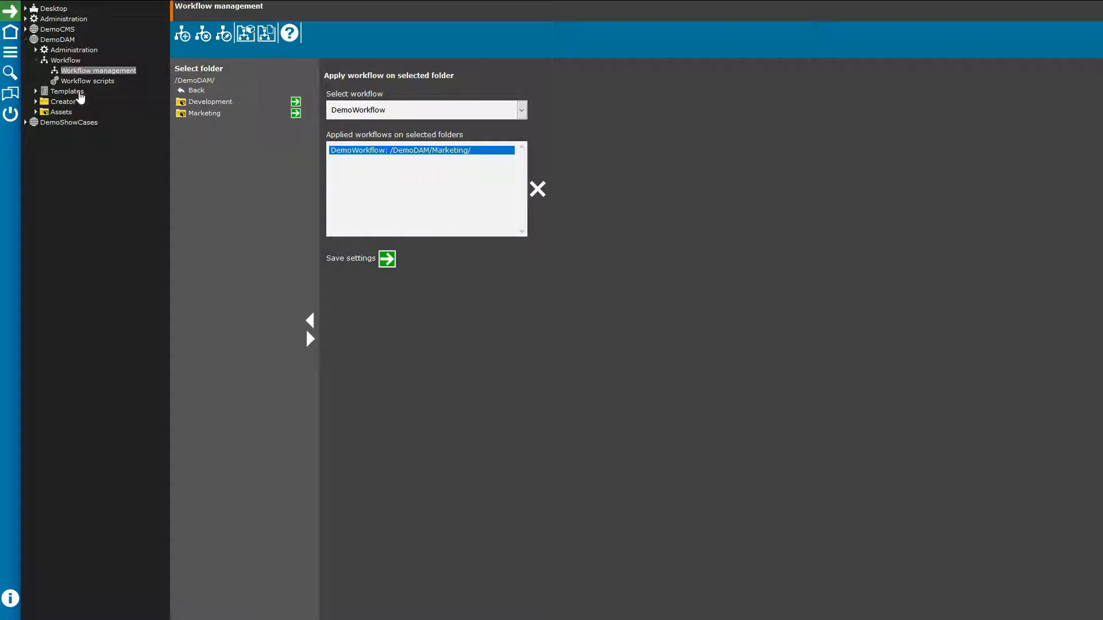
click(91, 81)
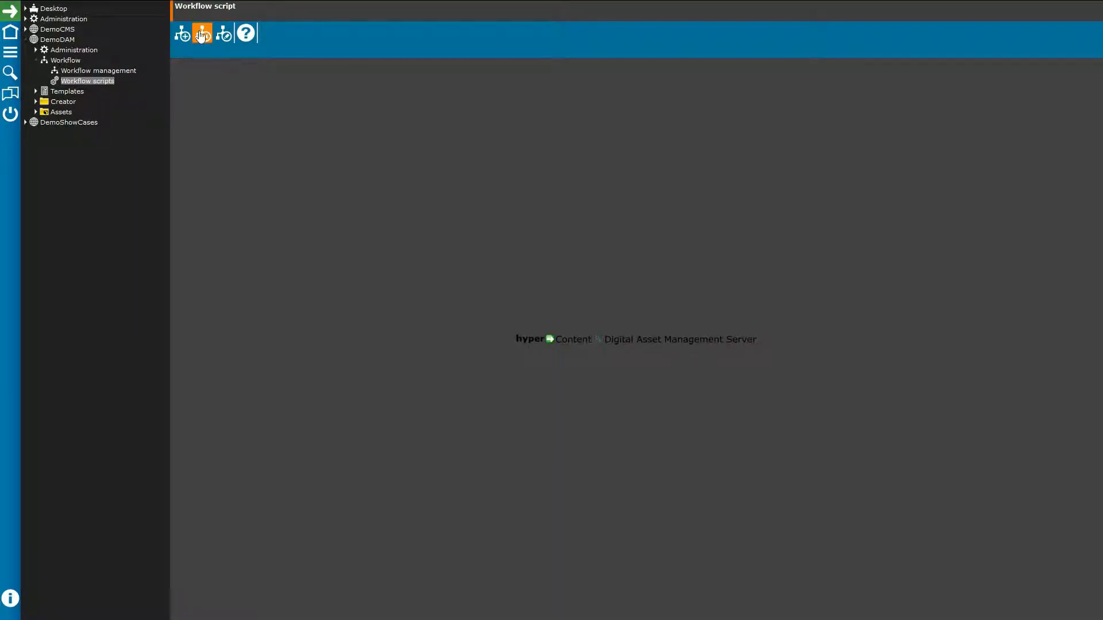
Step: Load the DemoRobot workflow script, read the scripting help, then expand the Templates branch
click(223, 35)
click(304, 31)
click(281, 60)
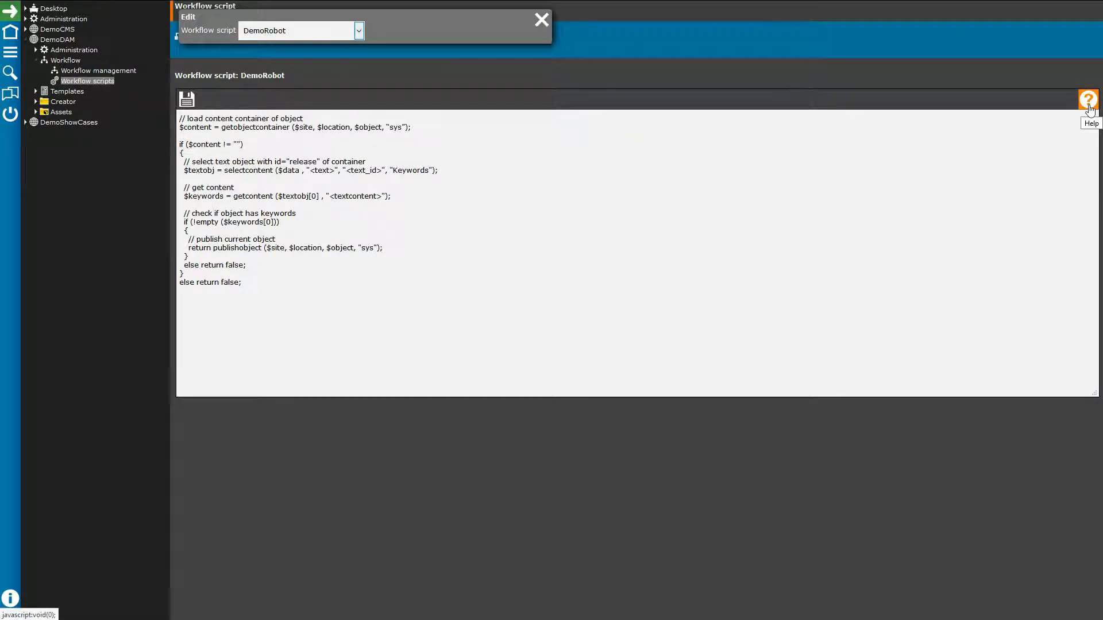
click(1090, 109)
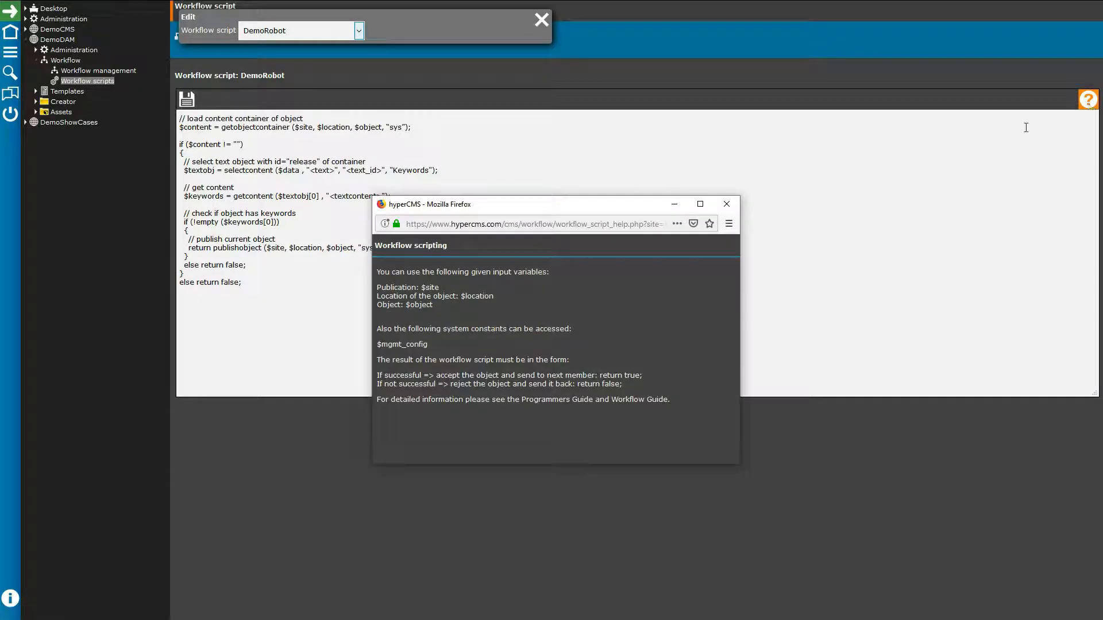
click(738, 202)
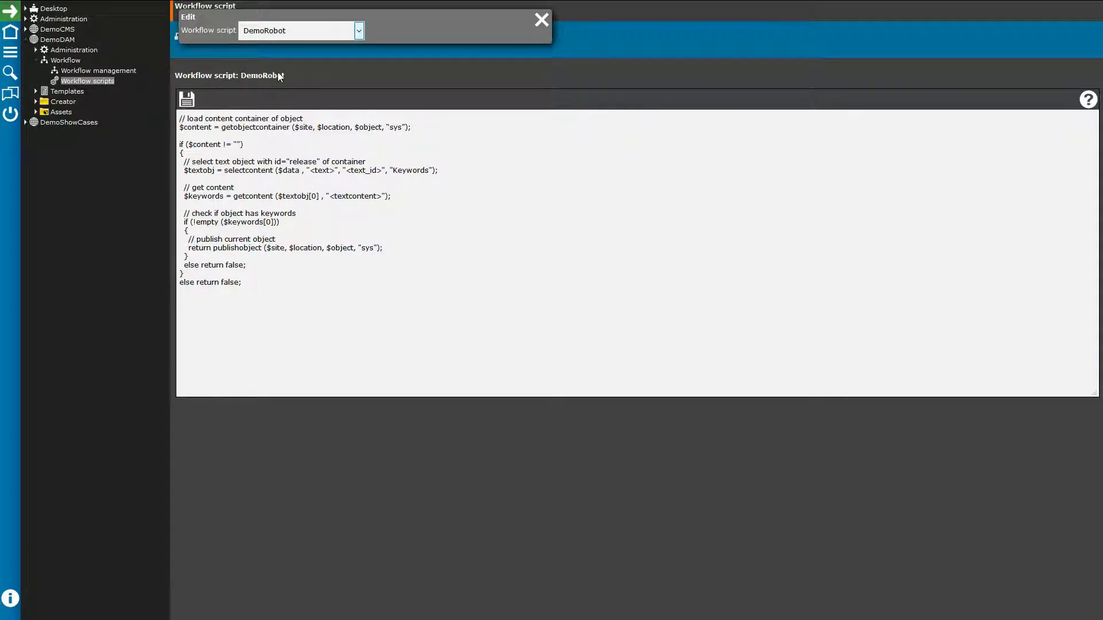
click(68, 92)
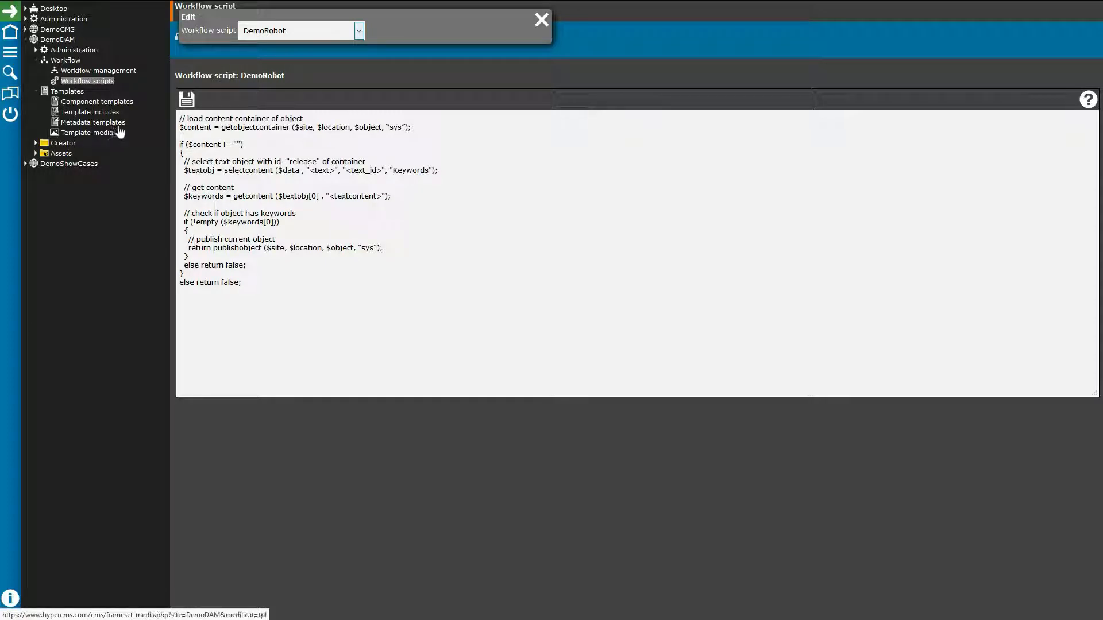
Step: Open the Metadata templates section and begin editing a metadata template
click(89, 122)
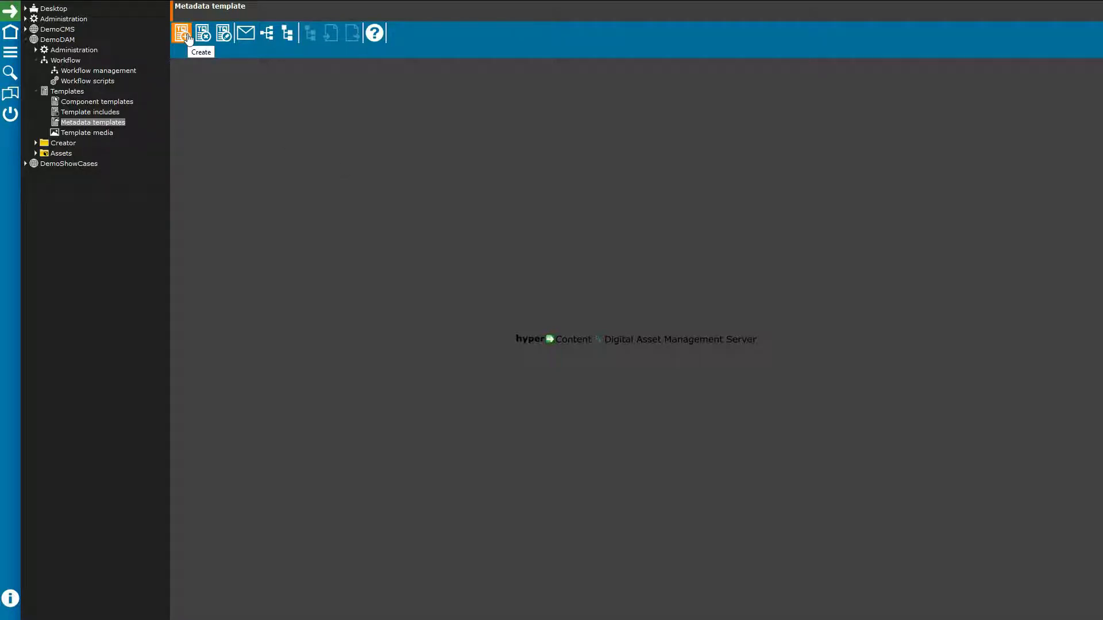
click(222, 34)
Step: Load the 'default' metadata template, inspect its Title line, and view its version history
click(289, 33)
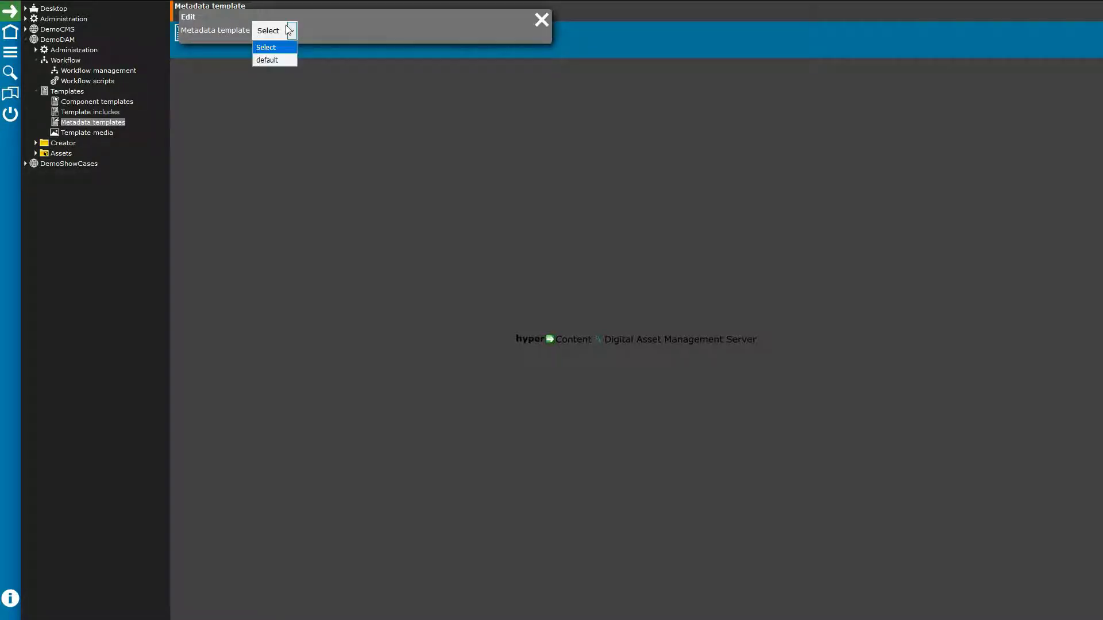
click(266, 60)
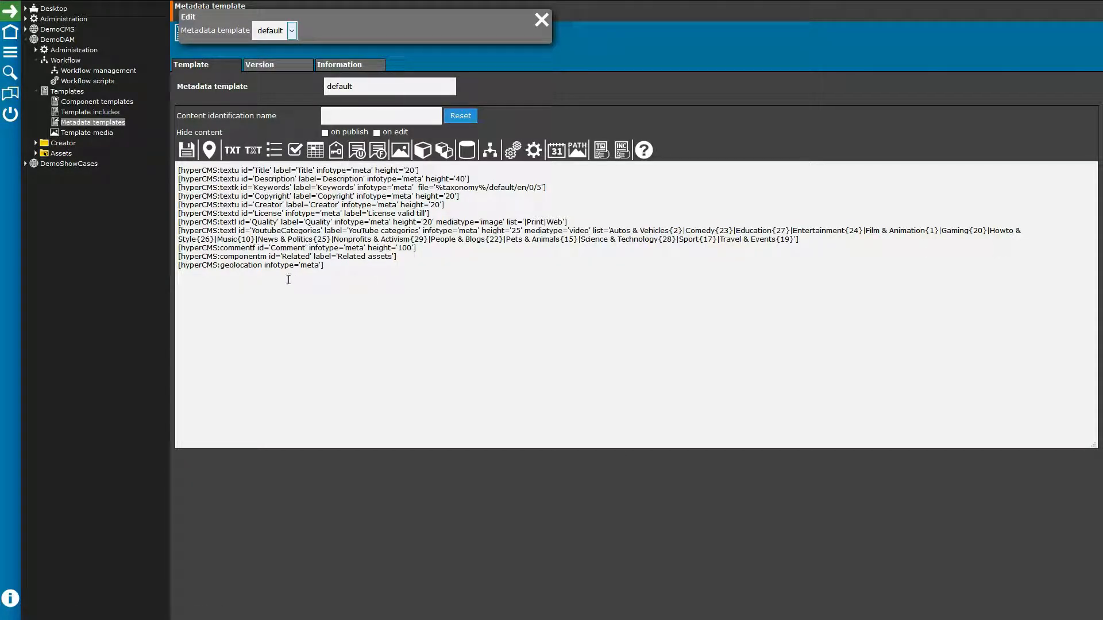
drag(270, 171, 254, 171)
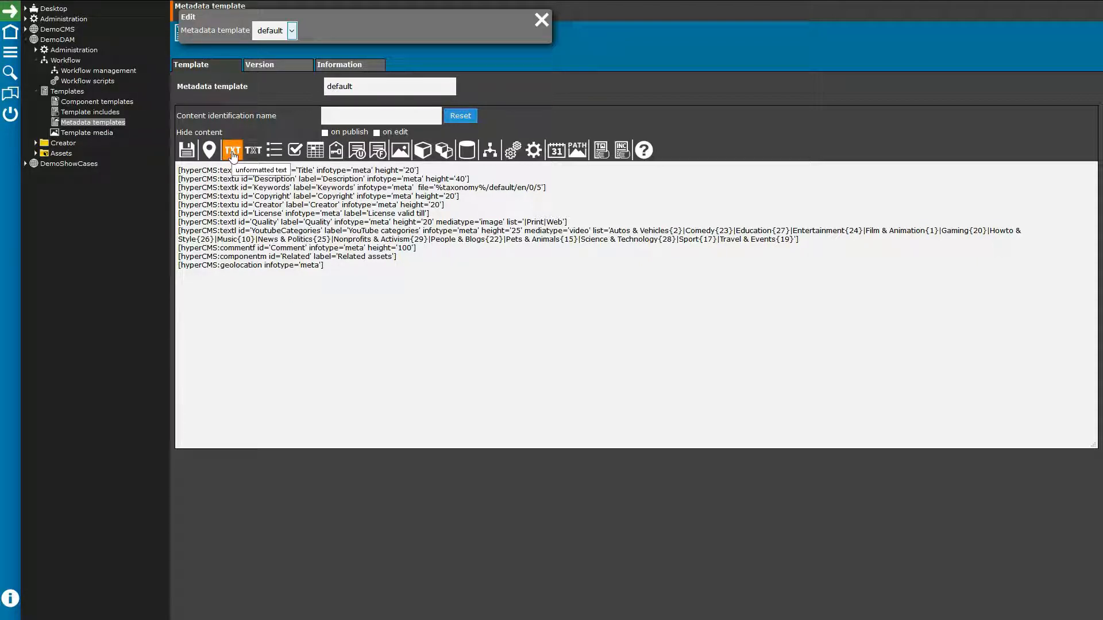
double_click(261, 170)
click(266, 68)
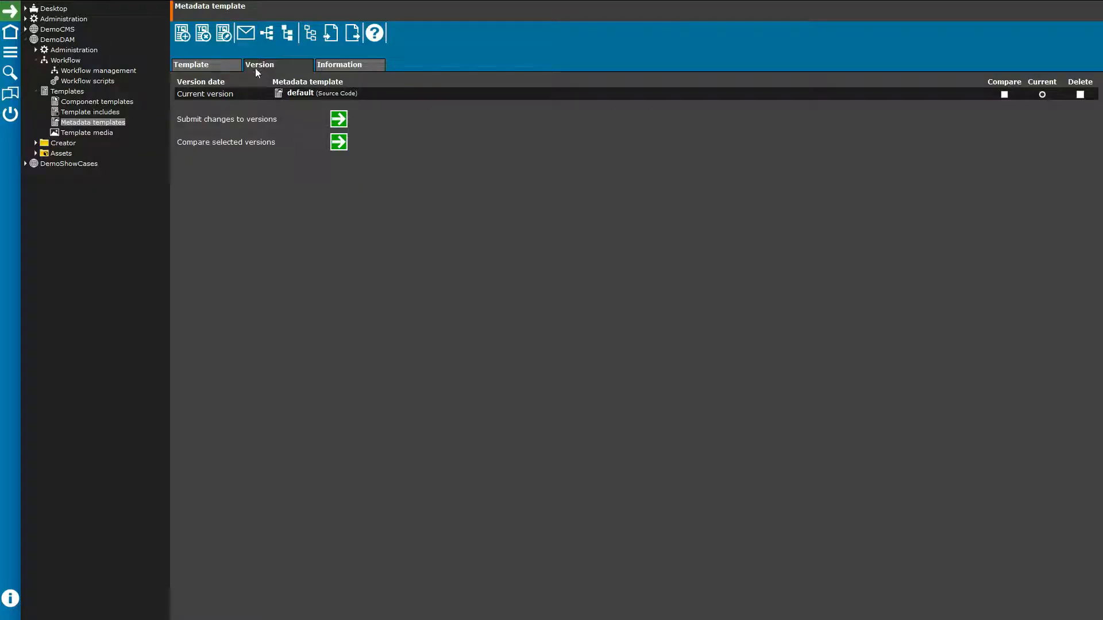
Step: Add a monthly license notification on text-ID 'Lincense' for the admin user to the Marketing folder
click(245, 35)
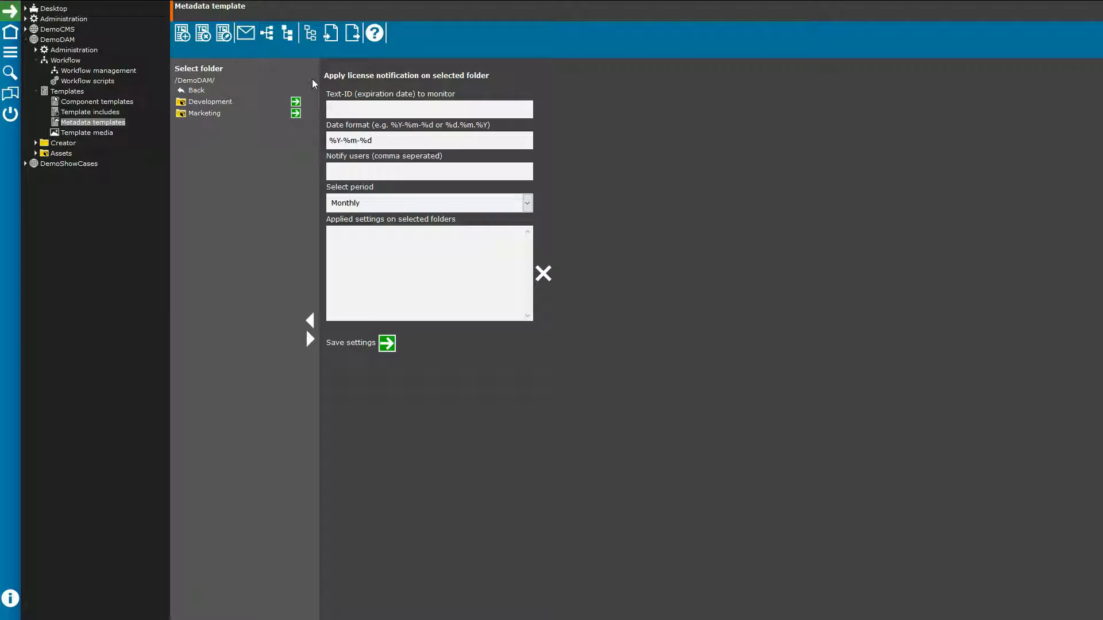
click(366, 113)
text(Lincense)
click(351, 171)
text(demoadmin)
click(527, 205)
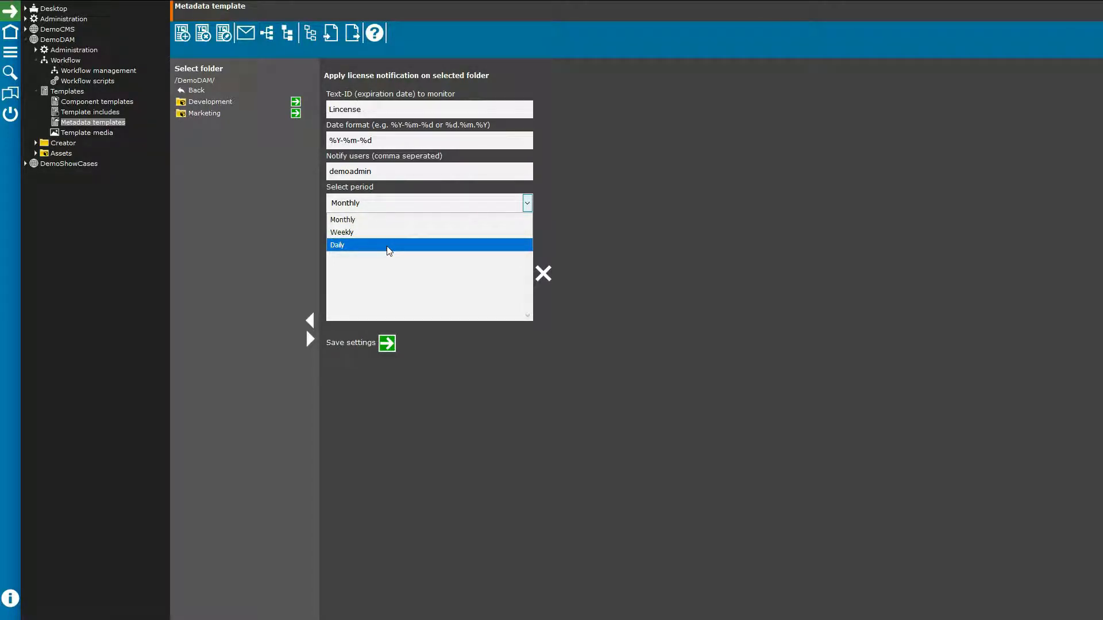
click(388, 220)
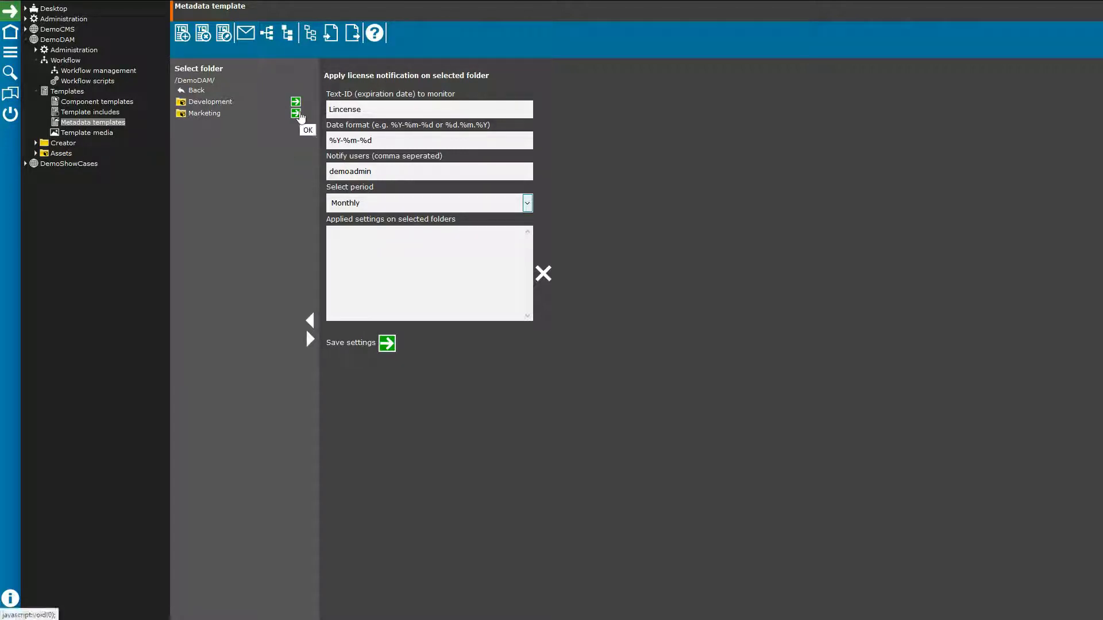
click(297, 115)
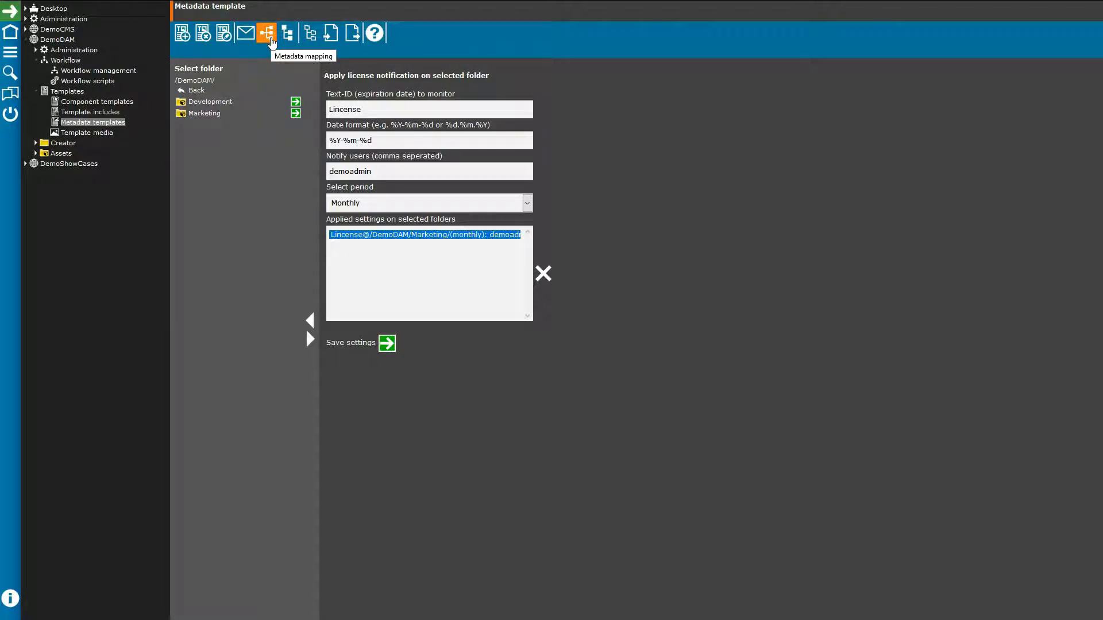
click(272, 40)
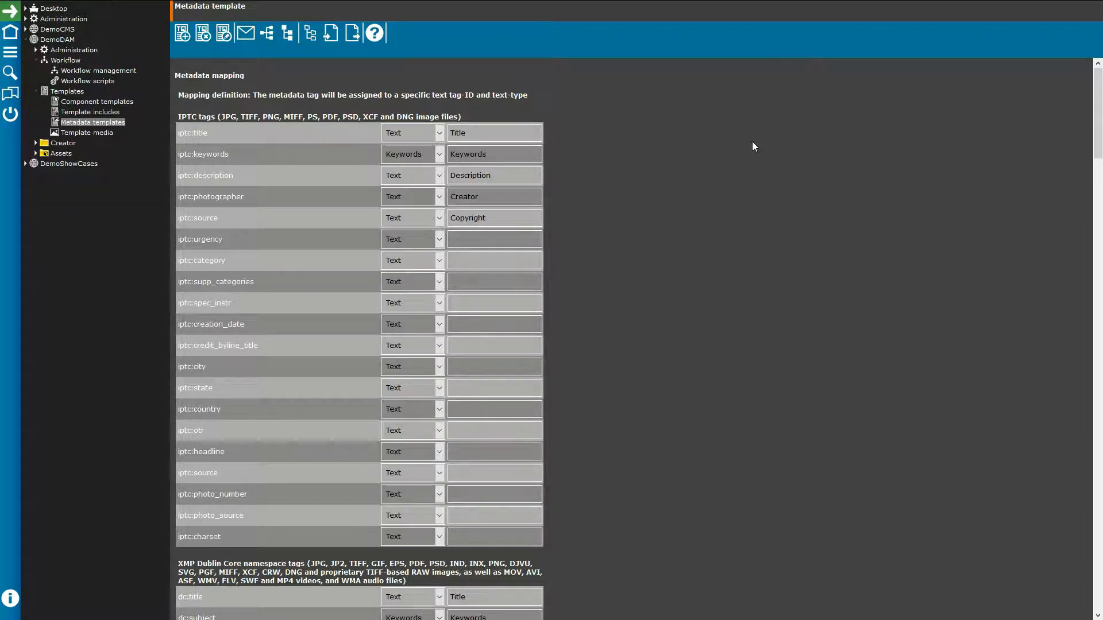
scroll(725, 193, down, 1)
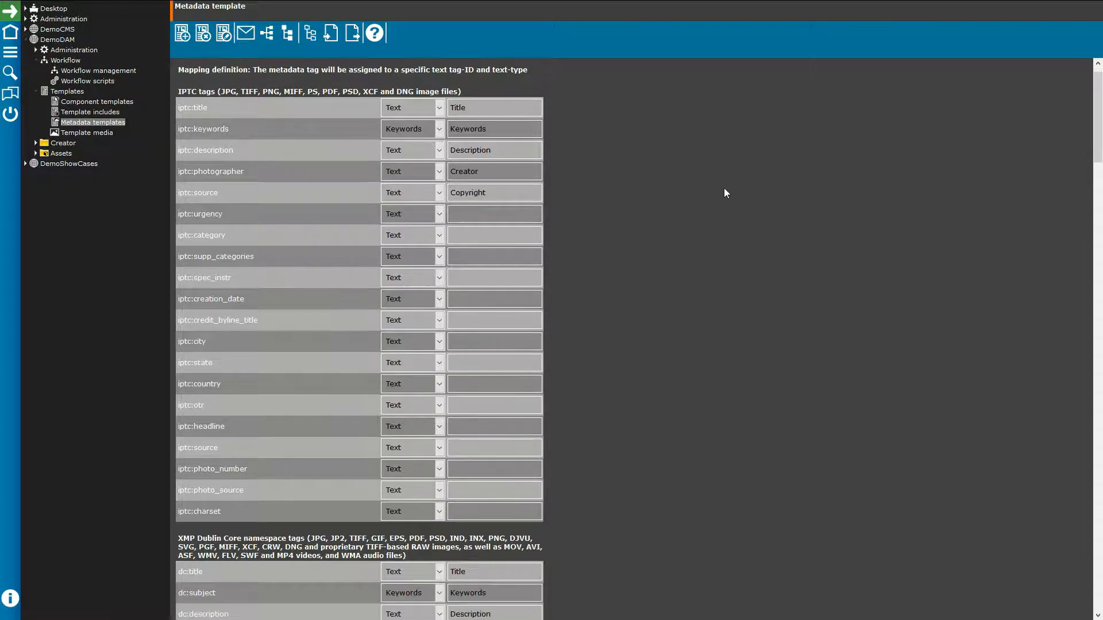
scroll(721, 193, down, 10)
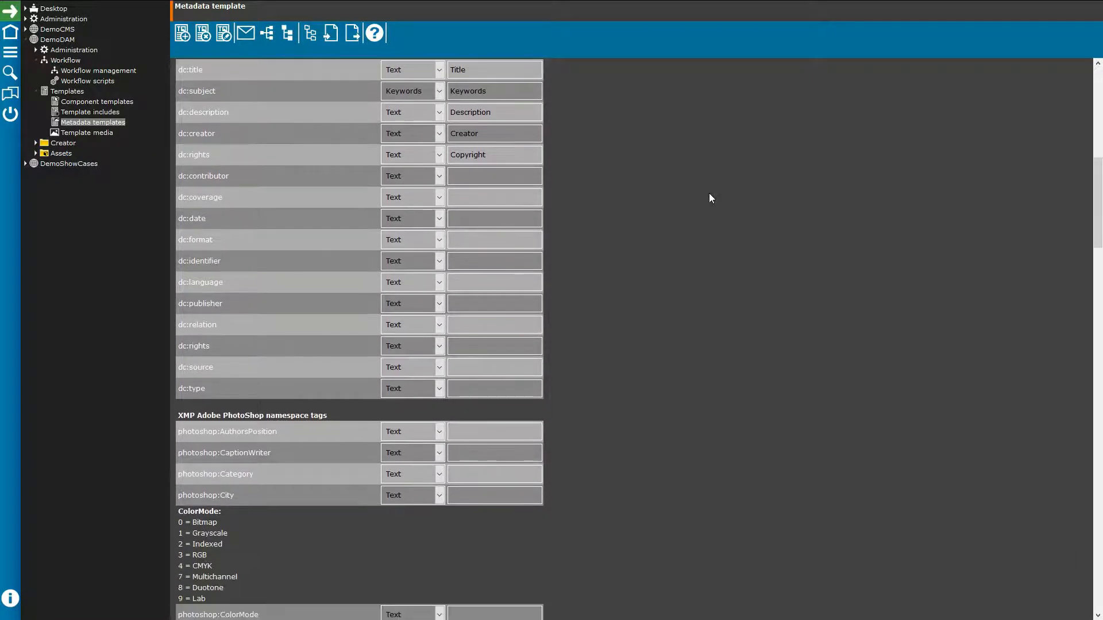
scroll(694, 208, up, 8)
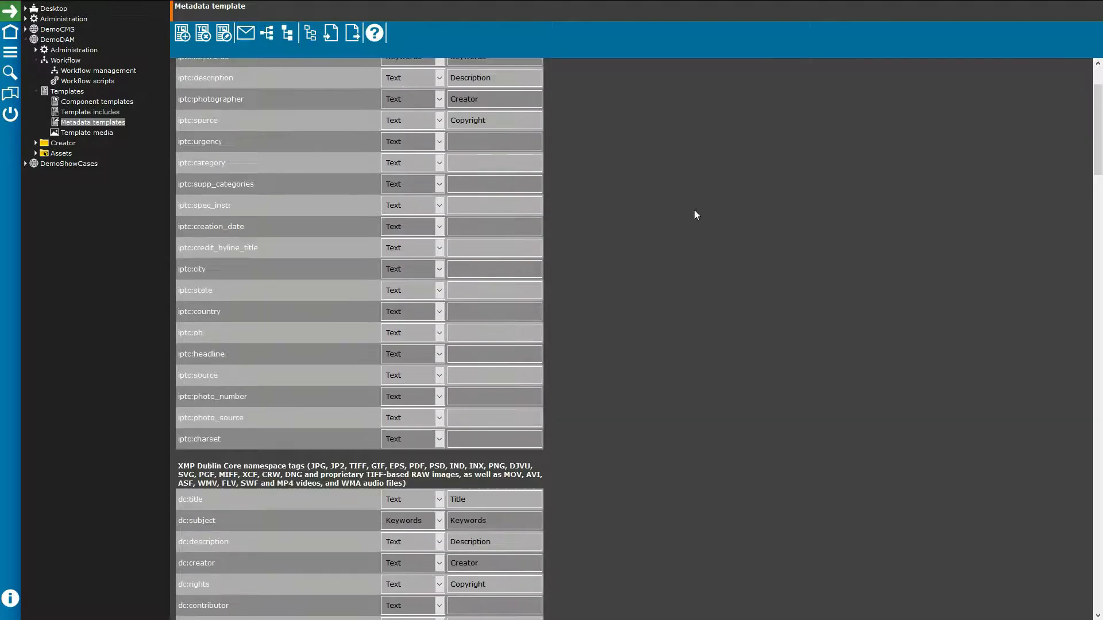
scroll(694, 210, up, 2)
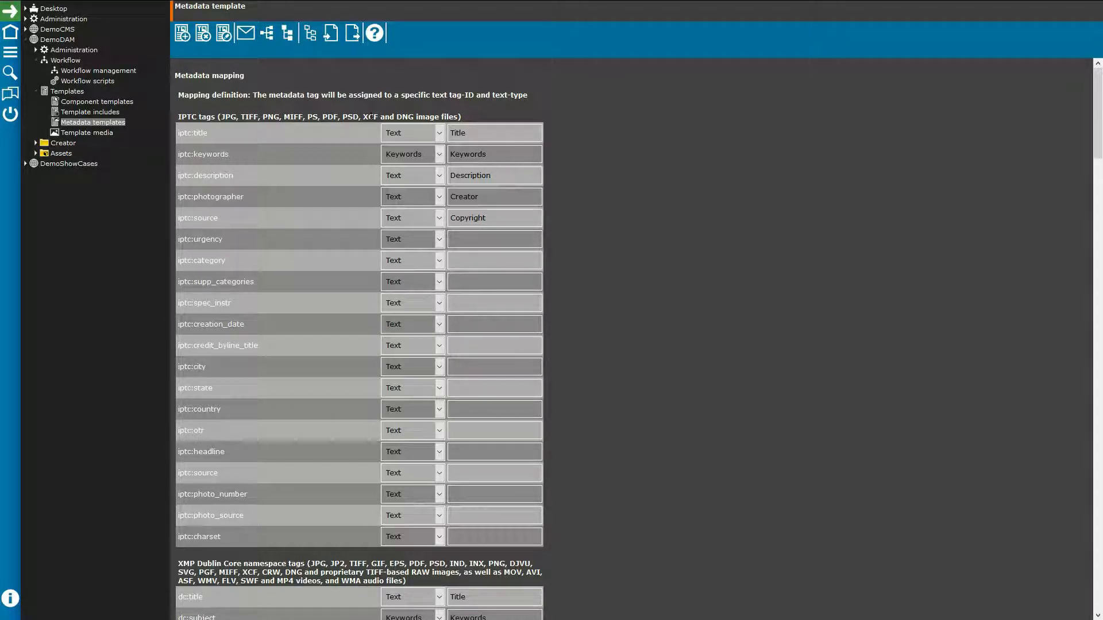
click(288, 35)
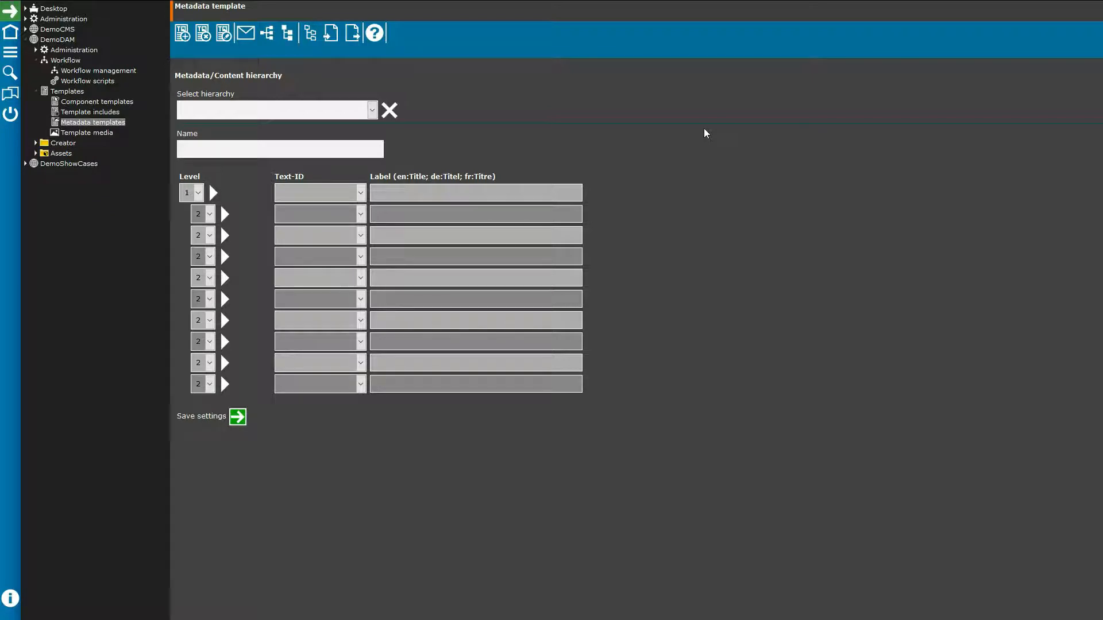
Step: Load the Demo hierarchy and expand Creator down to a creator's Title folder showing Beach dog
click(371, 111)
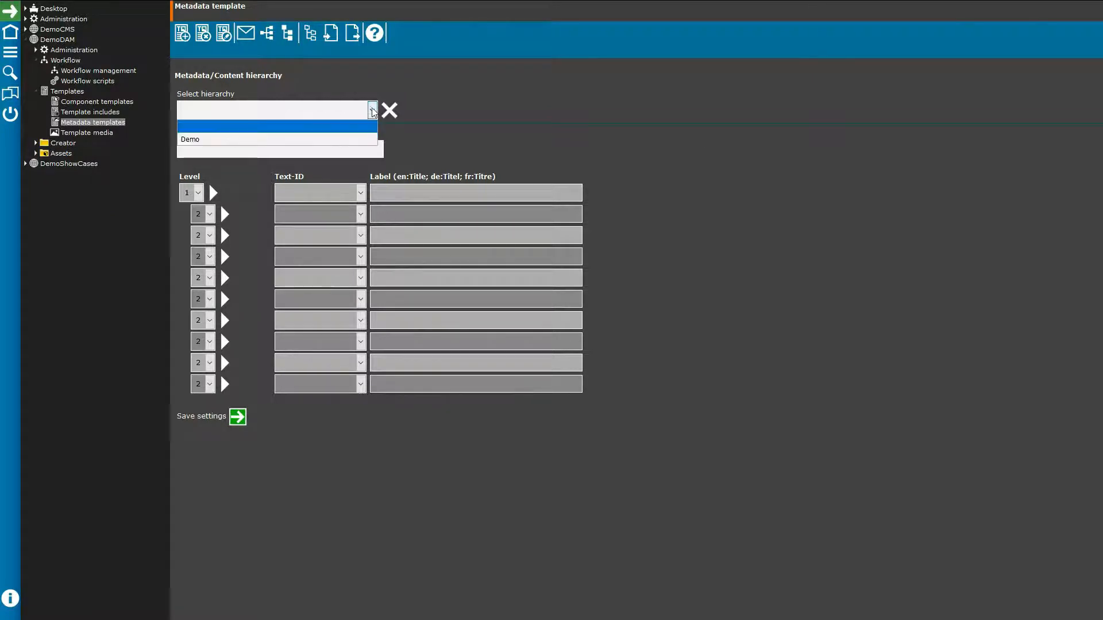
click(235, 140)
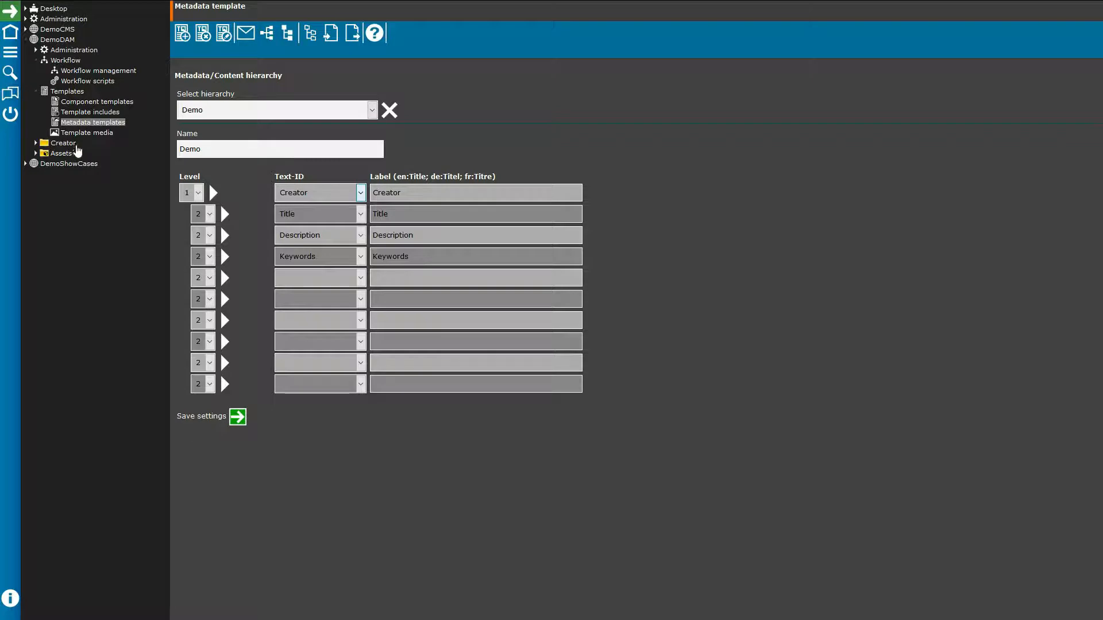
click(36, 143)
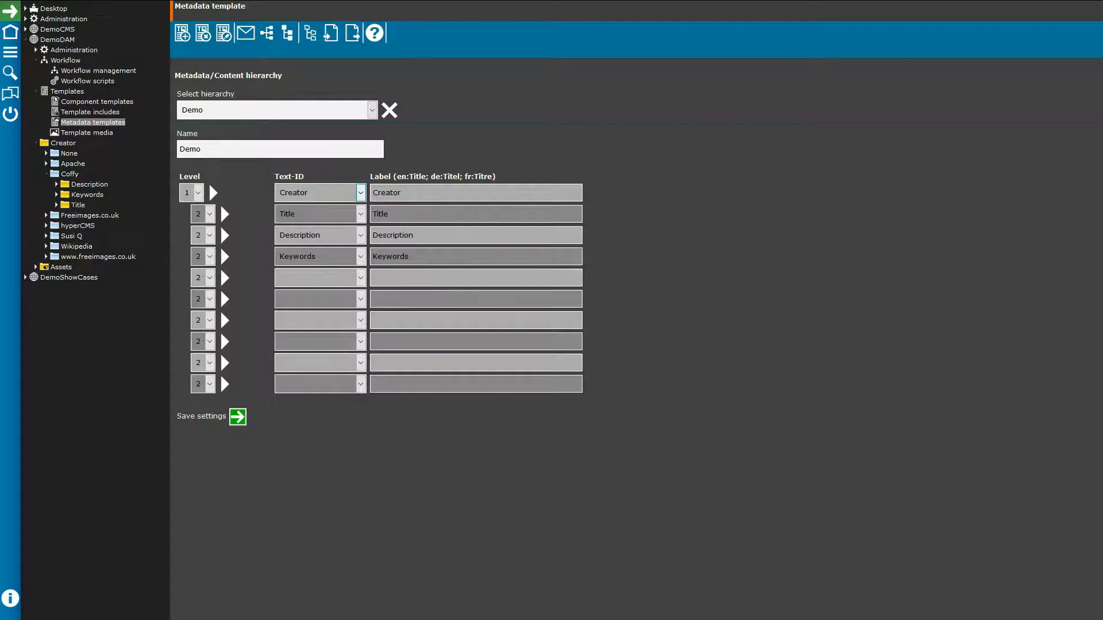
click(46, 175)
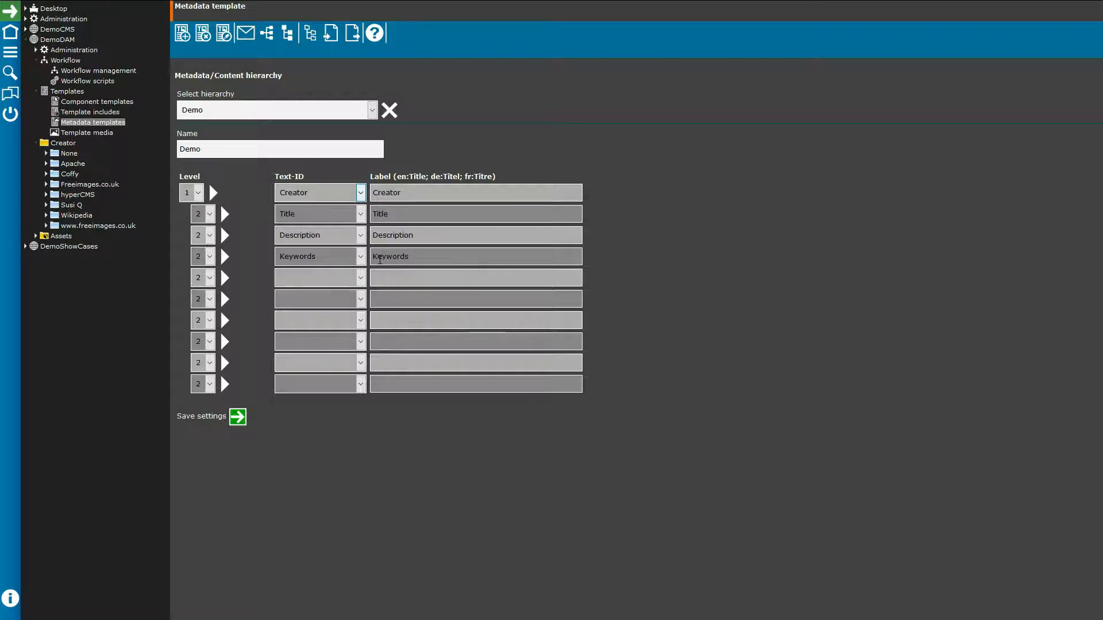
click(46, 174)
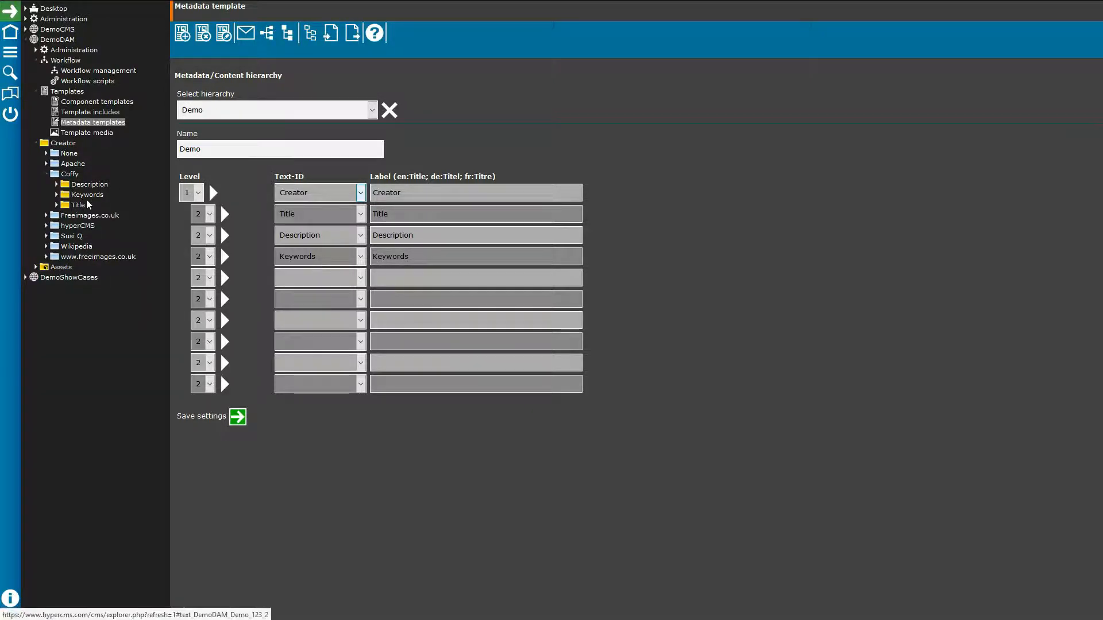
click(57, 206)
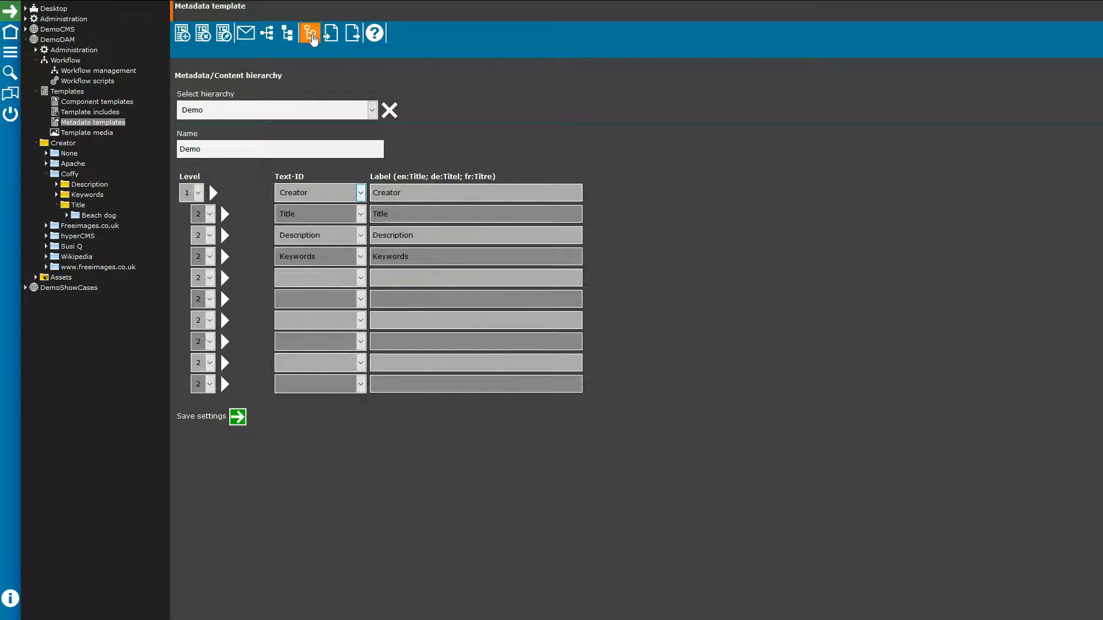
Step: In the Taxonomy editor, deselect Arabic and Bengali, then enter 'car' as an English term
click(313, 36)
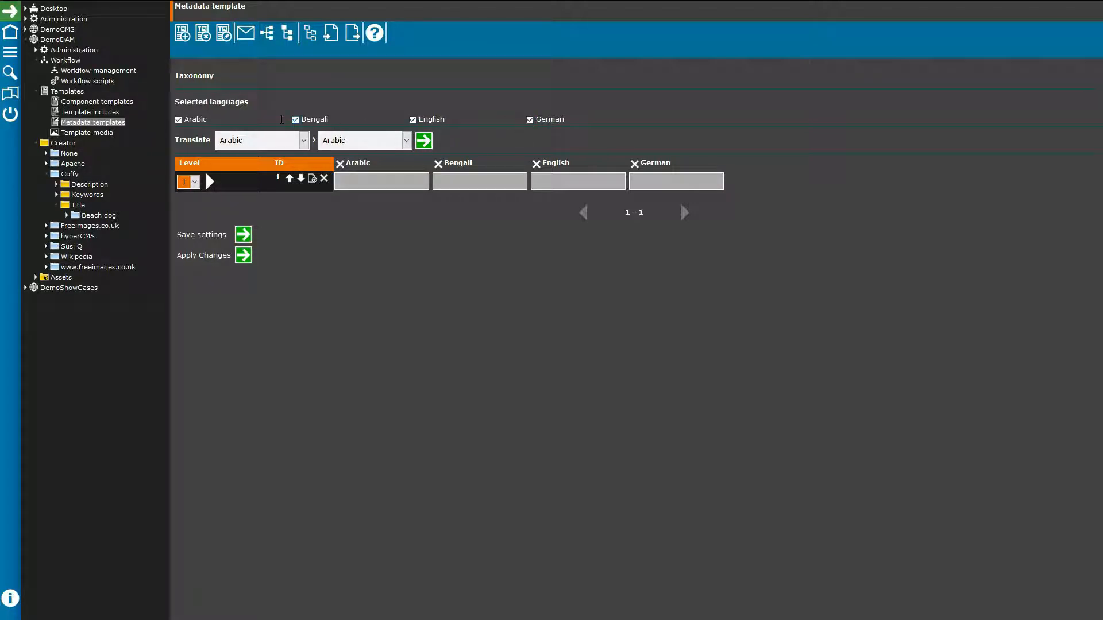
click(178, 121)
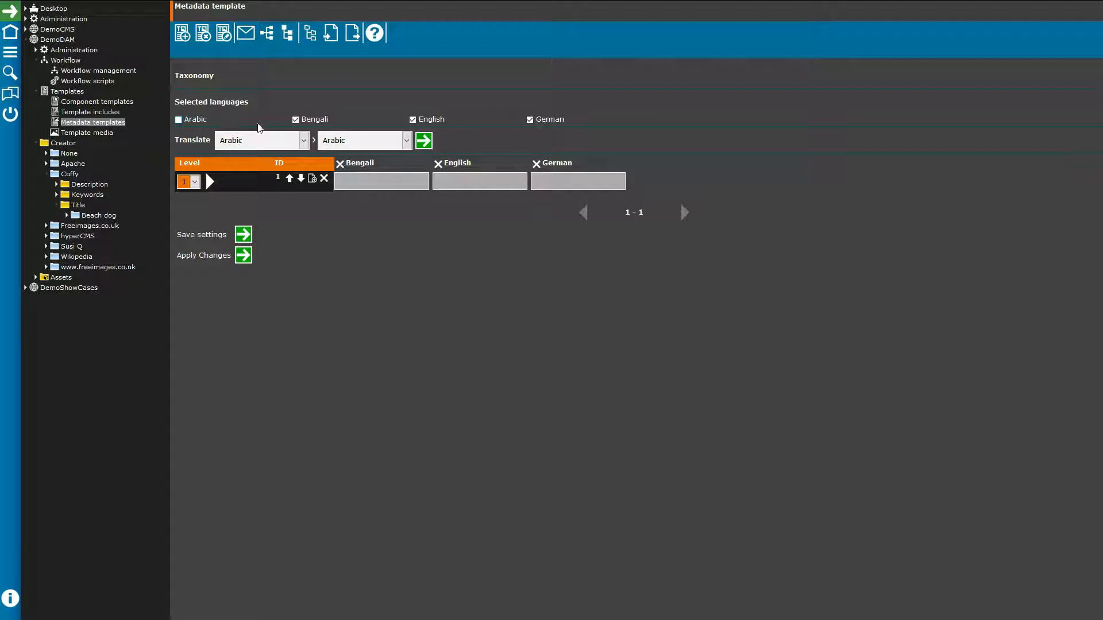
click(296, 120)
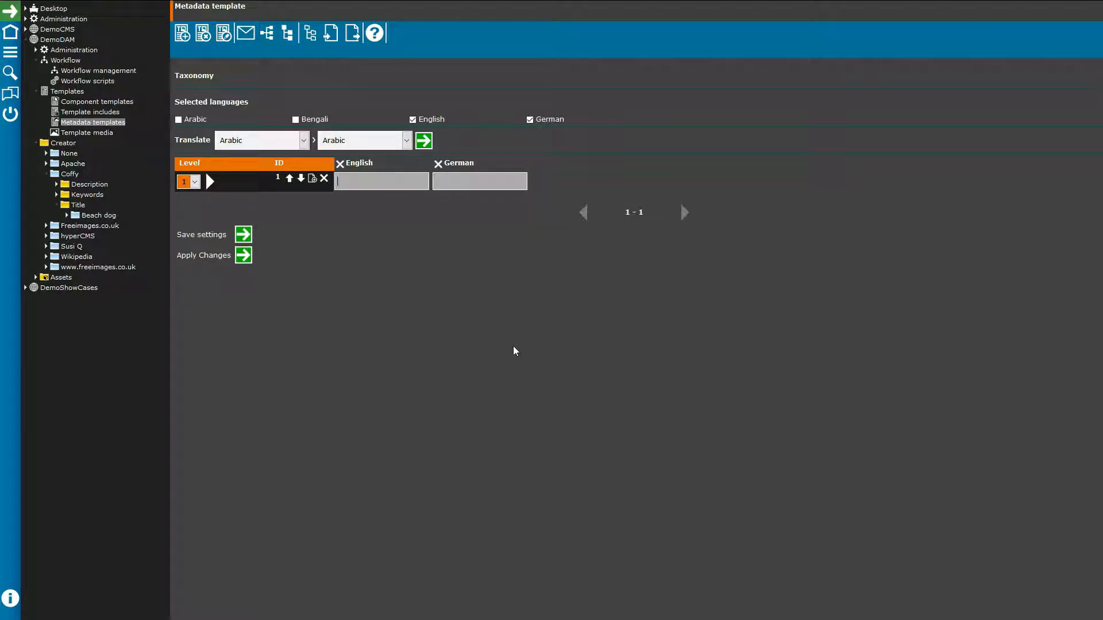
text(car)
Step: Translate the term 'car' from English to German, giving 'Auto'
click(303, 140)
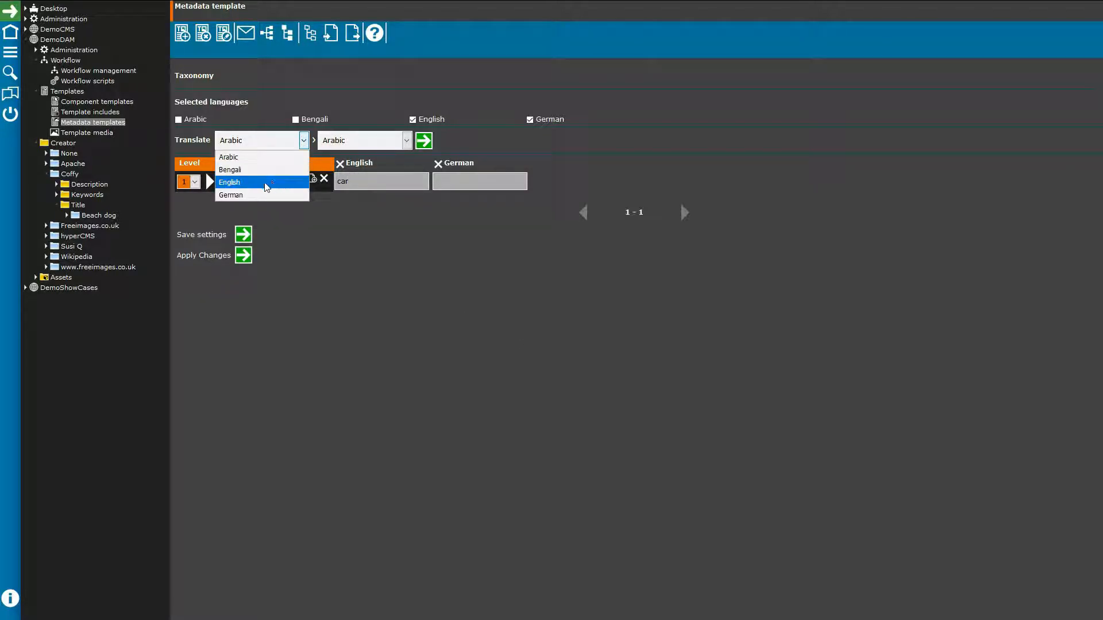
click(308, 178)
click(406, 140)
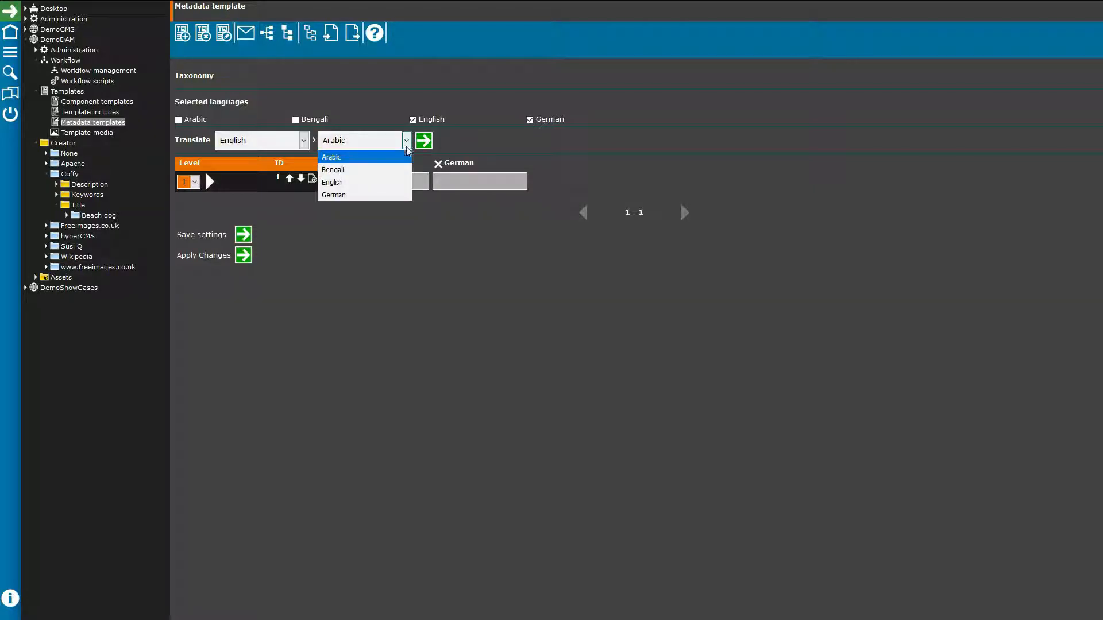
click(339, 195)
click(424, 140)
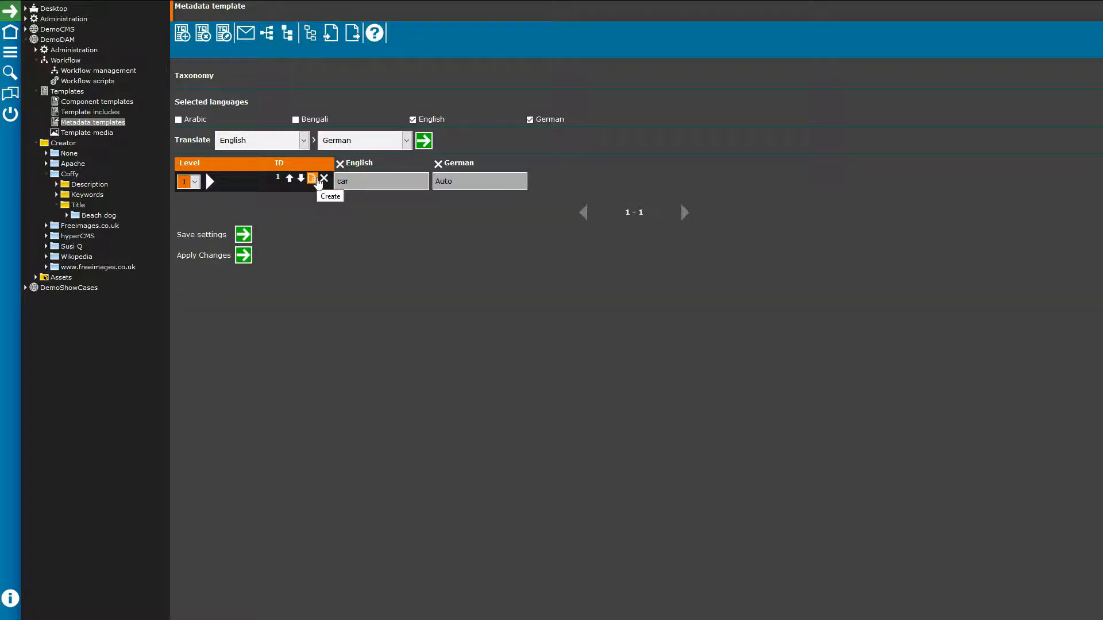
Step: Add two more taxonomy entries and set both to Level 2
click(319, 182)
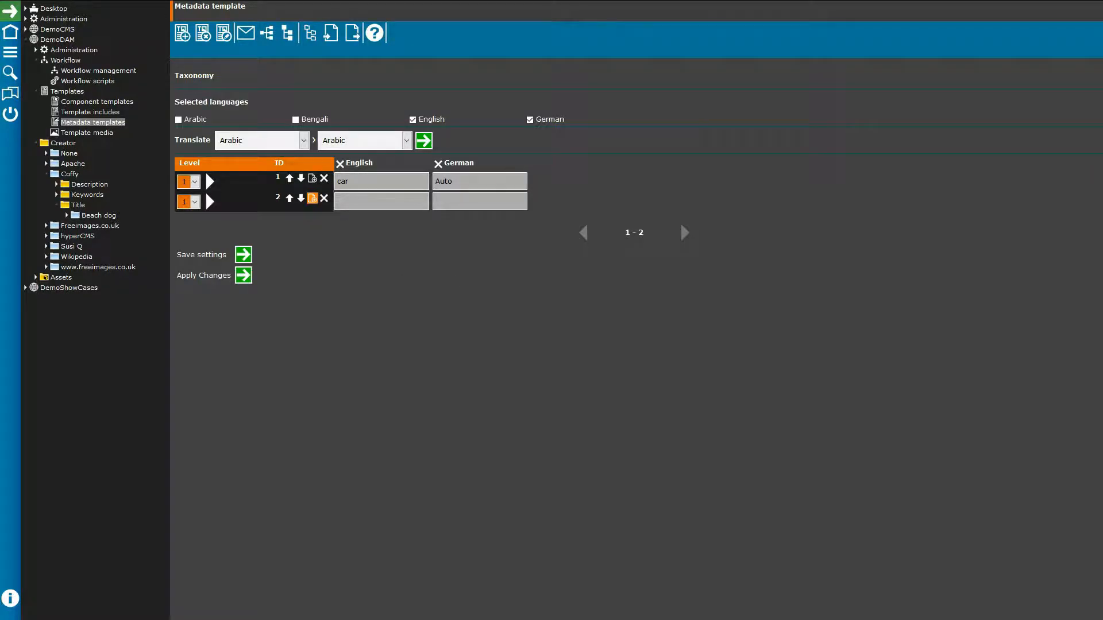
click(312, 198)
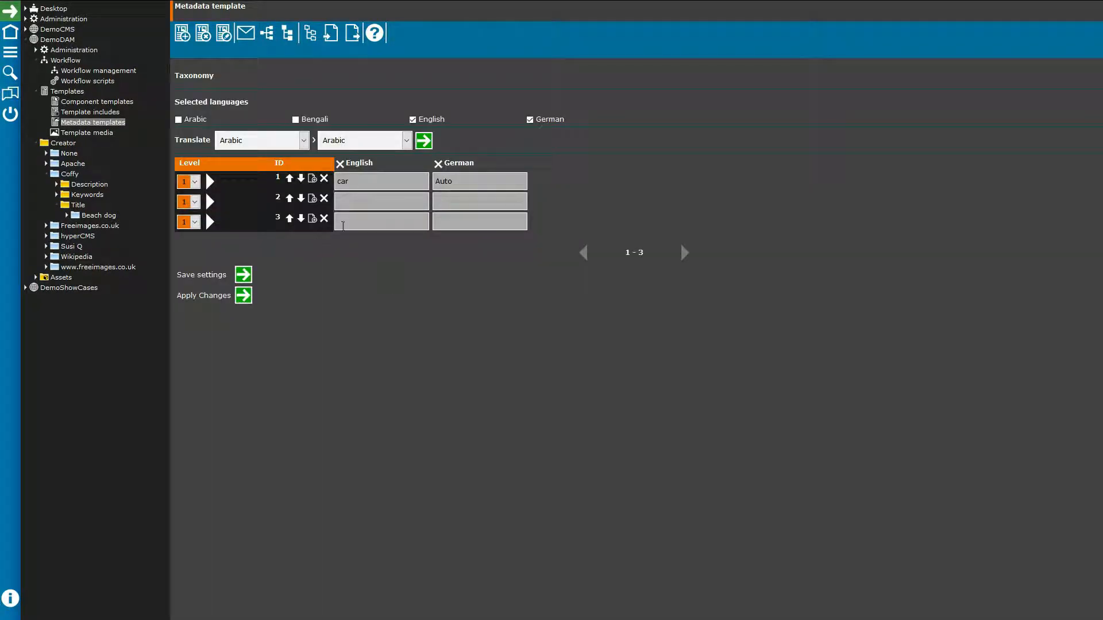
click(194, 202)
click(193, 230)
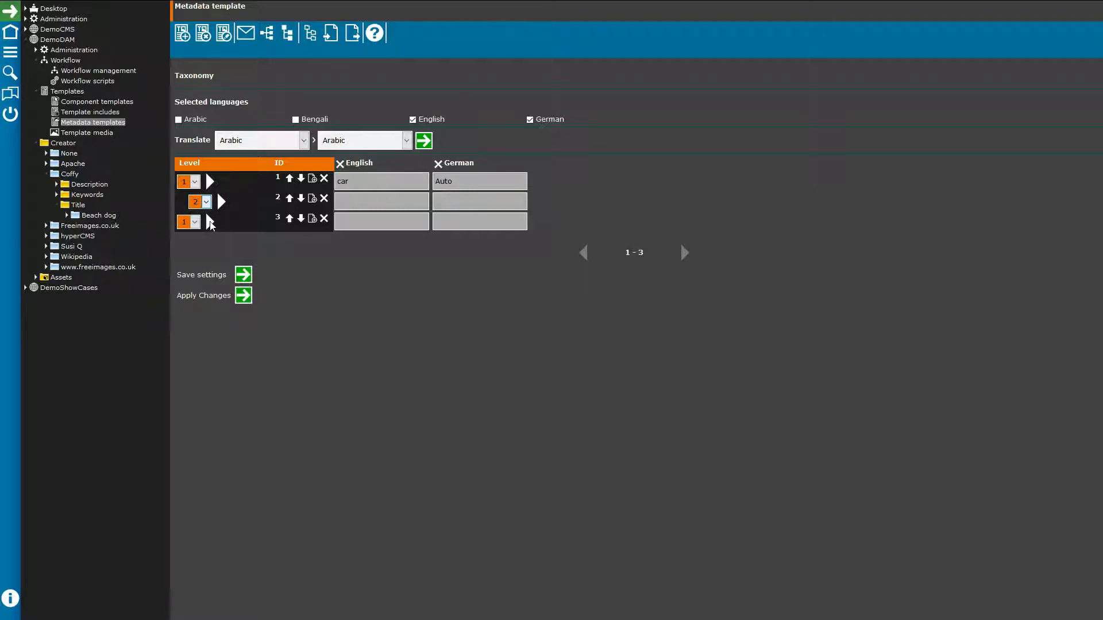
click(195, 222)
click(192, 250)
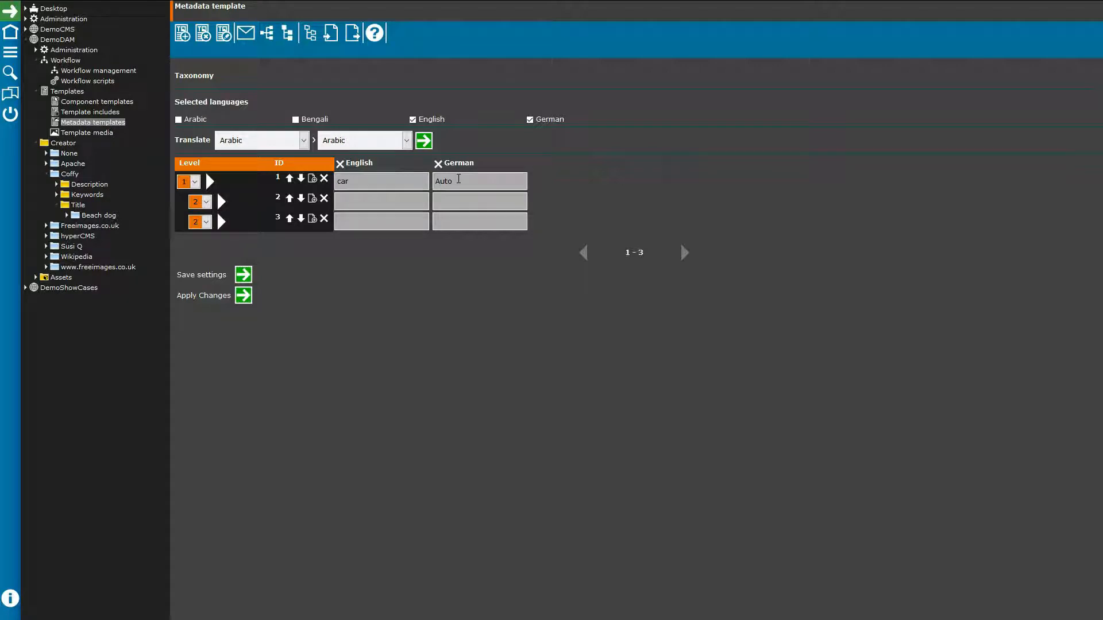
click(36, 60)
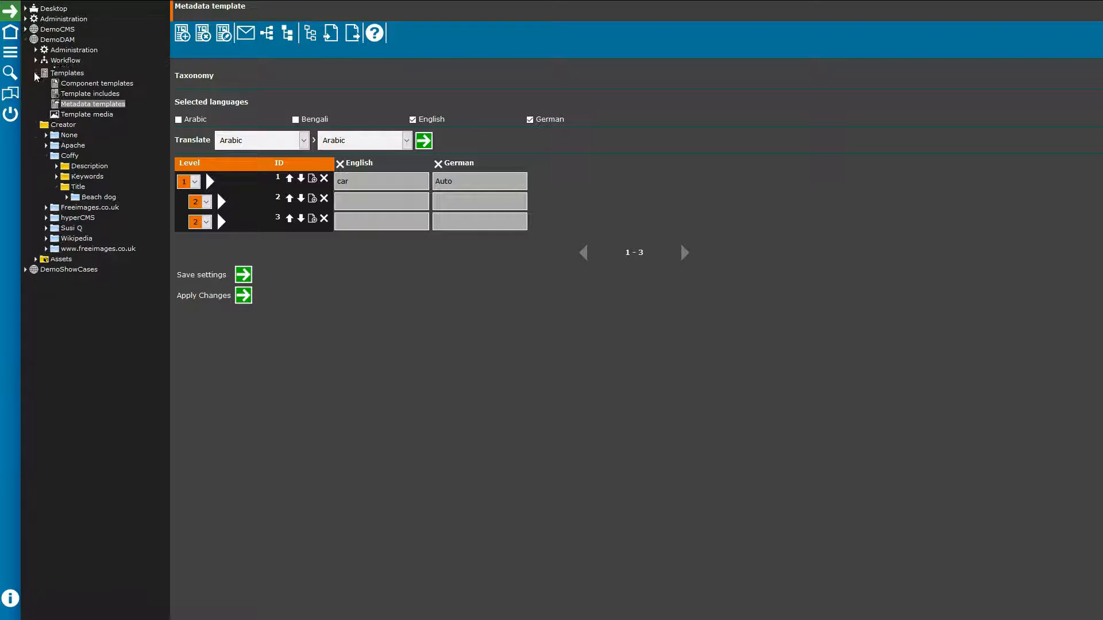
Step: Collapse Templates and Creator, then list the 9 files in Assets > Marketing > Documents
click(36, 70)
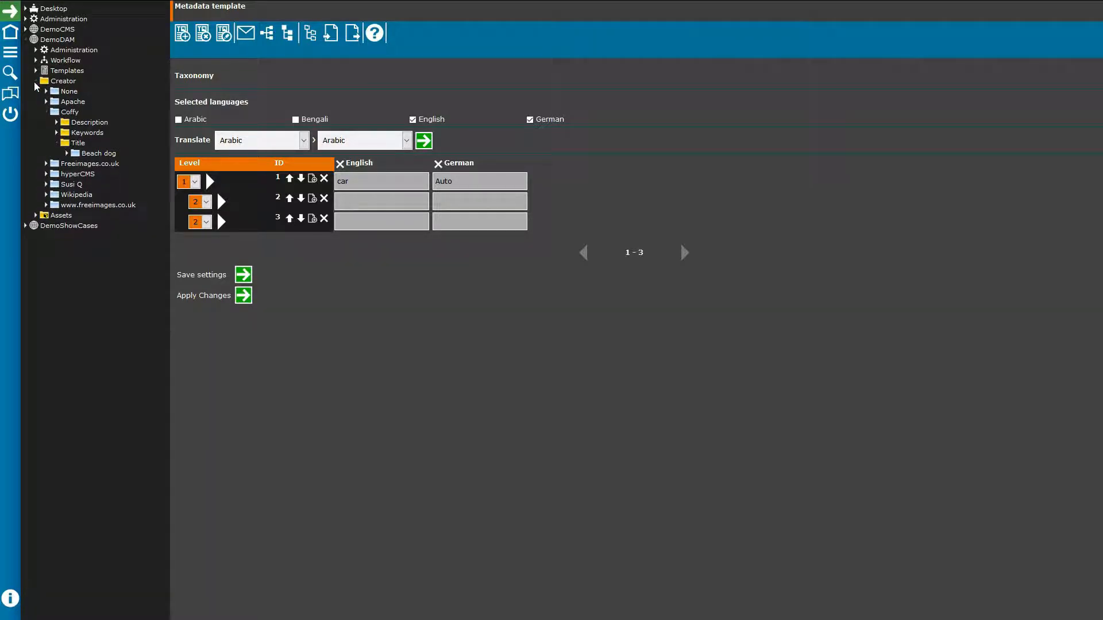
click(35, 81)
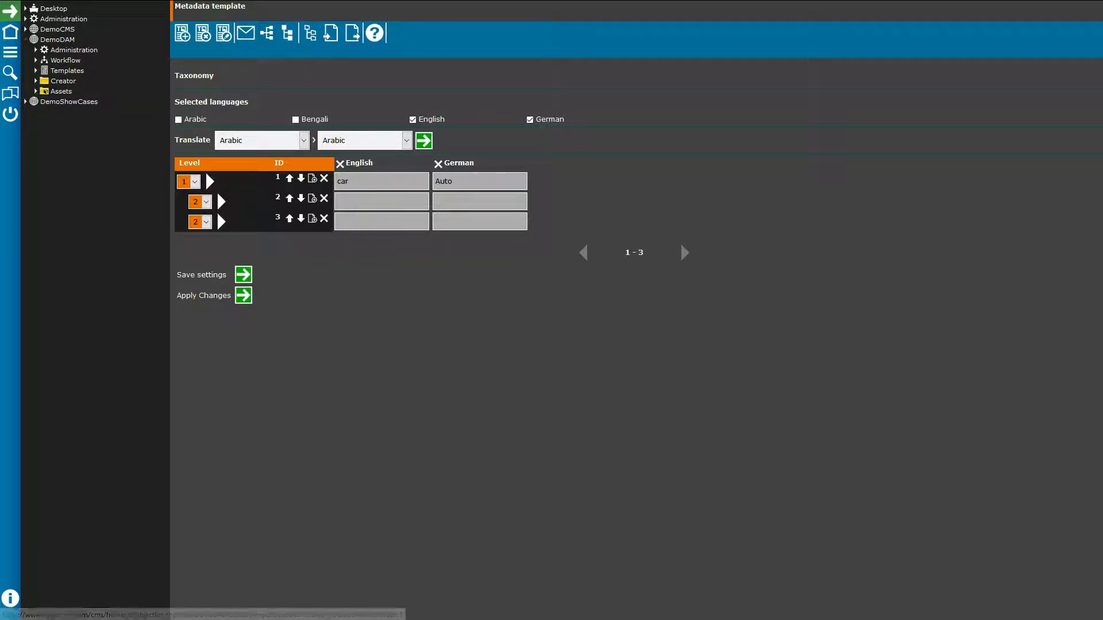
click(36, 93)
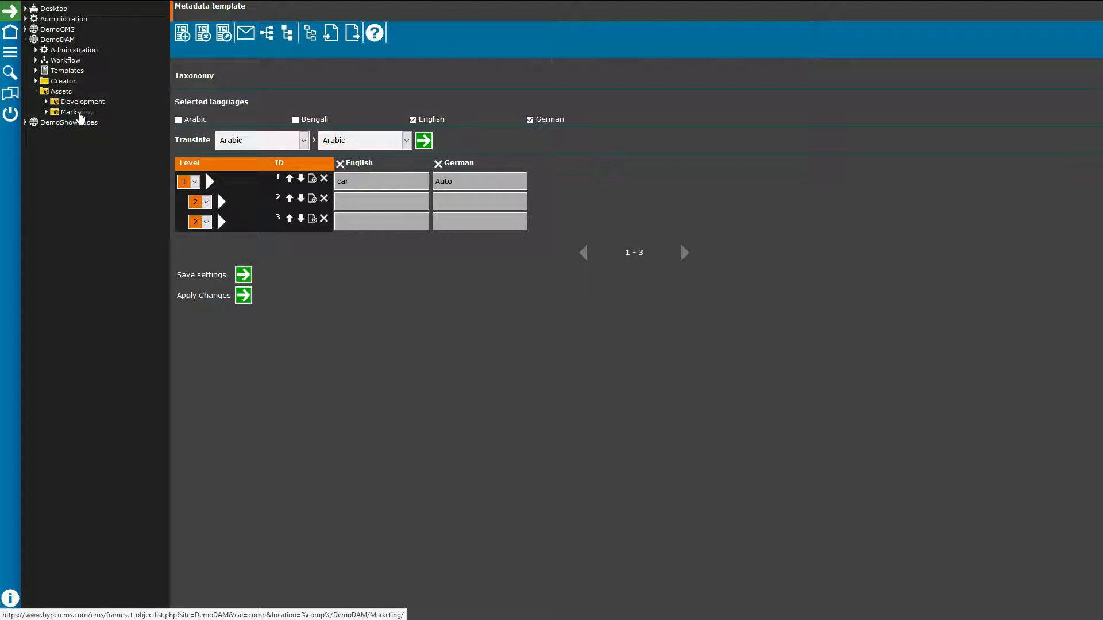
click(46, 112)
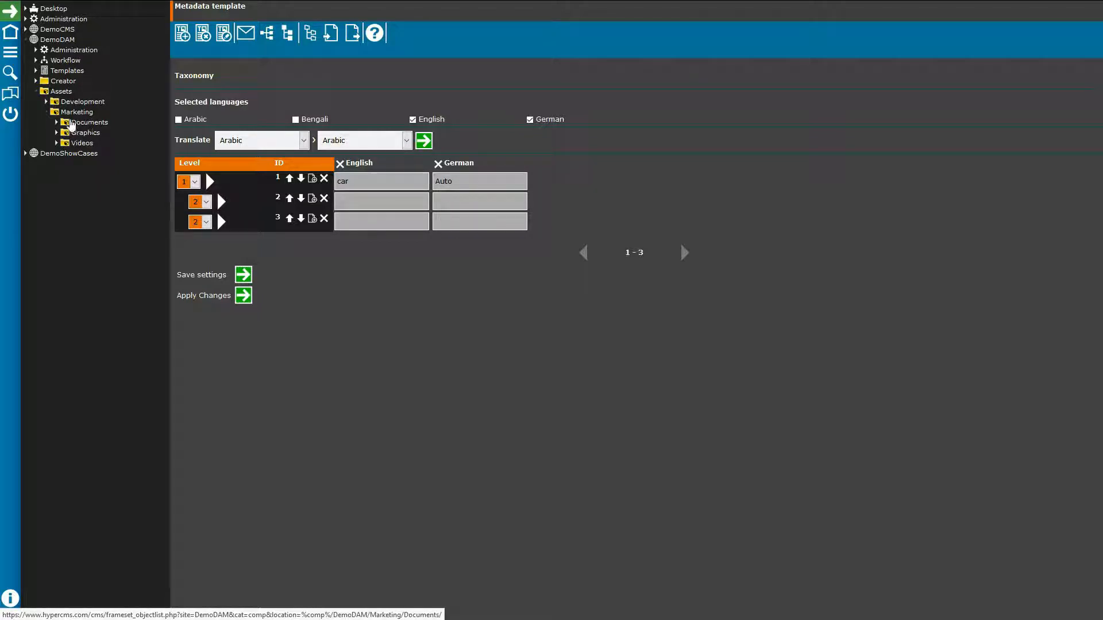
click(90, 124)
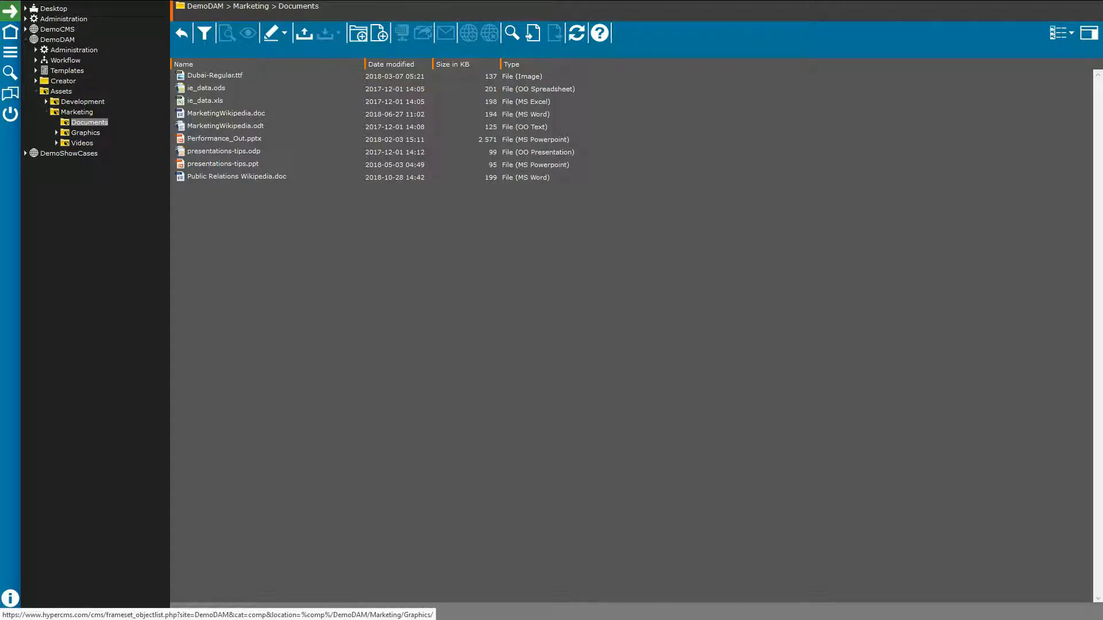
Step: Show the Marketing Graphics images as medium thumbnails
click(85, 133)
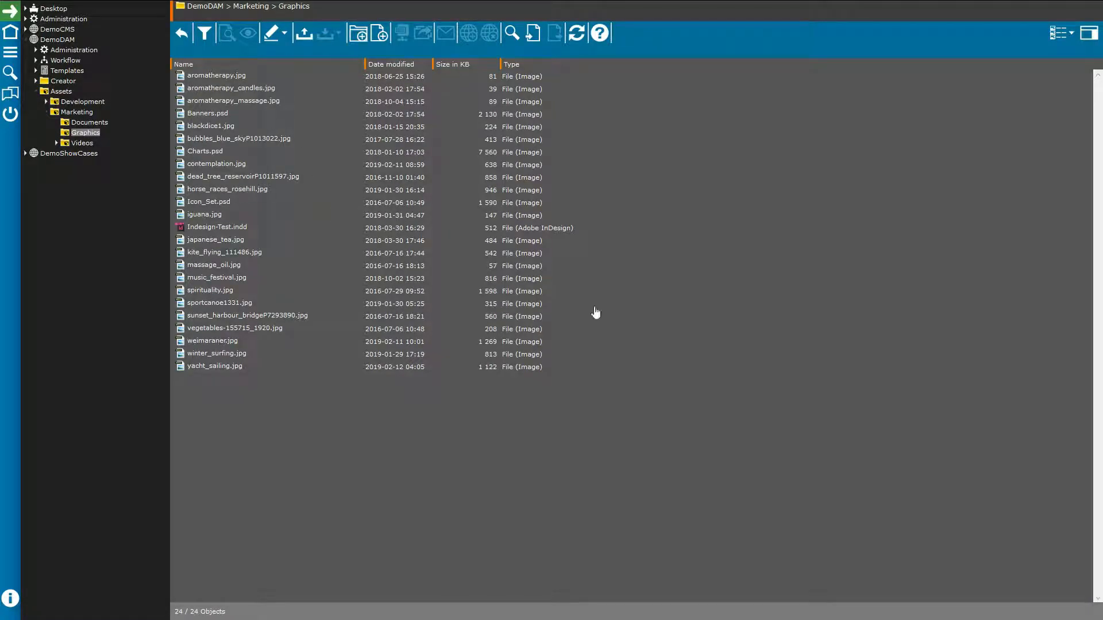
click(1061, 33)
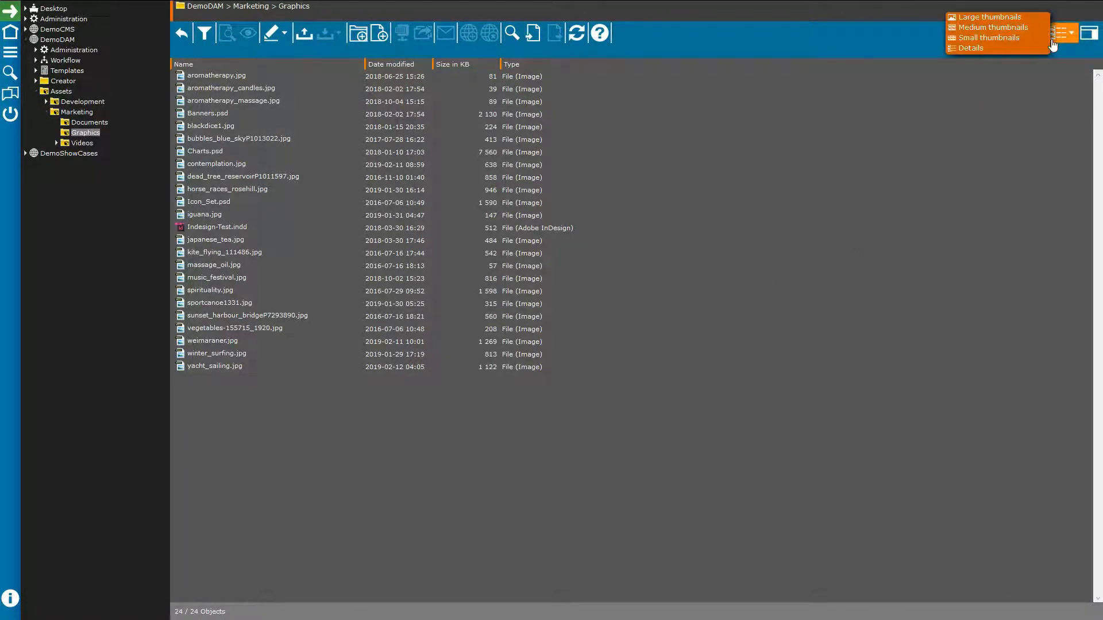
click(990, 32)
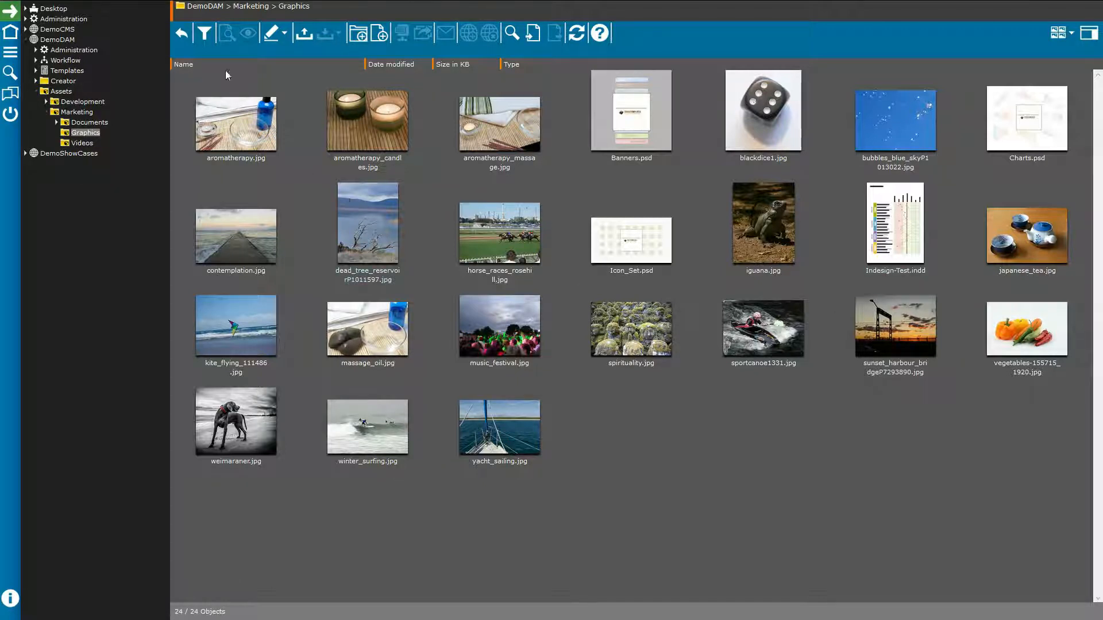
Step: Sort the Graphics assets by size, reversed, and switch to the detailed list view
click(475, 67)
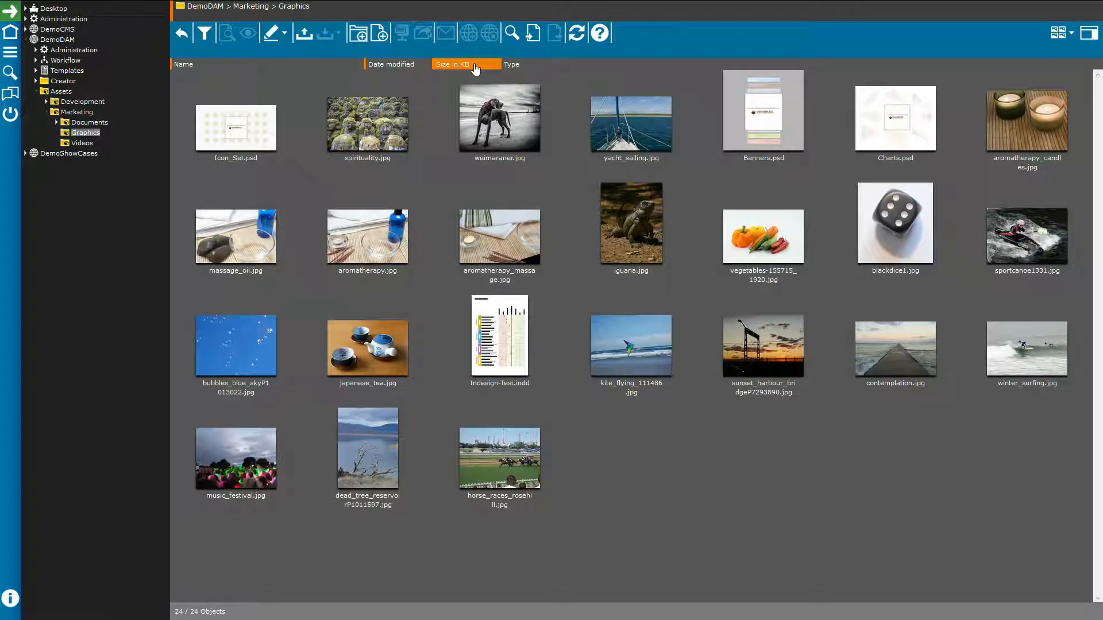
click(475, 66)
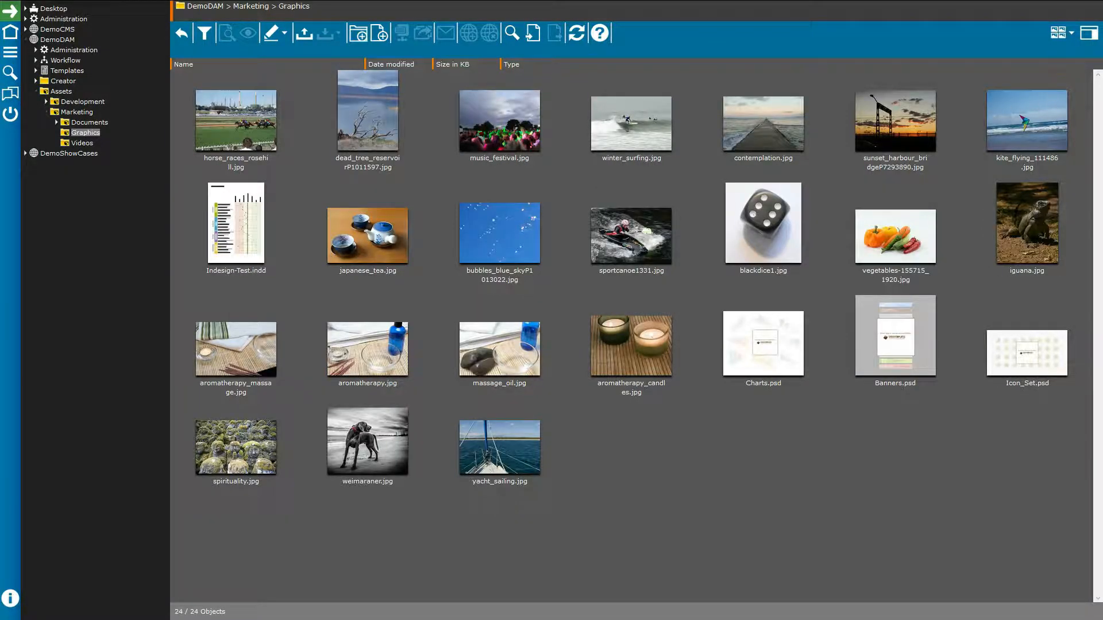
click(1062, 33)
click(974, 51)
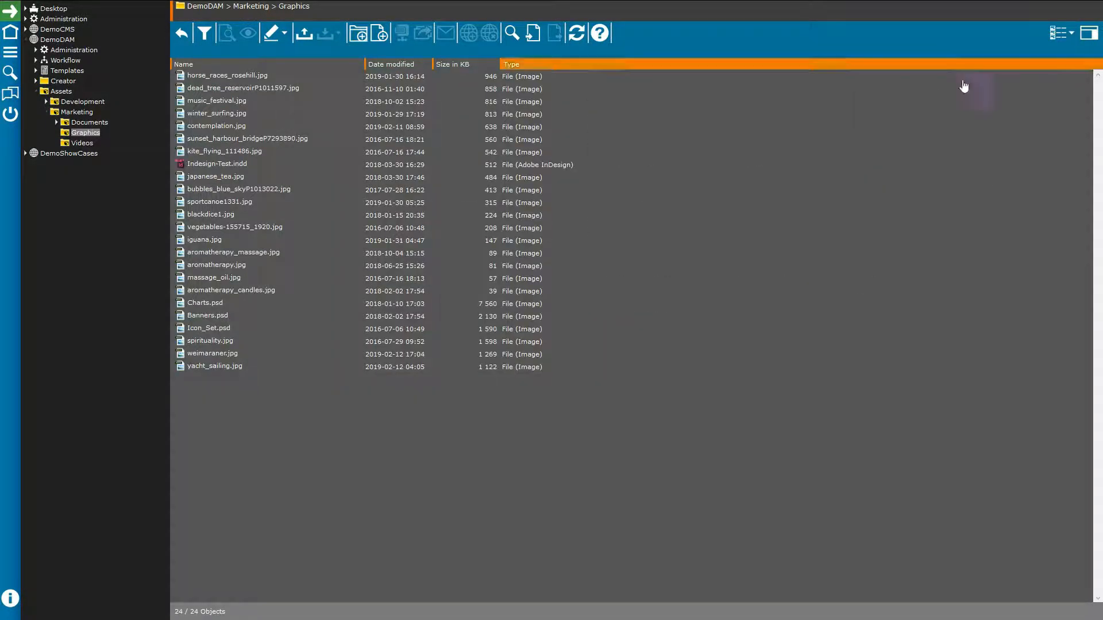
Step: Toggle the size sort, check the column options, and return the Graphics assets to thumbnails
click(455, 68)
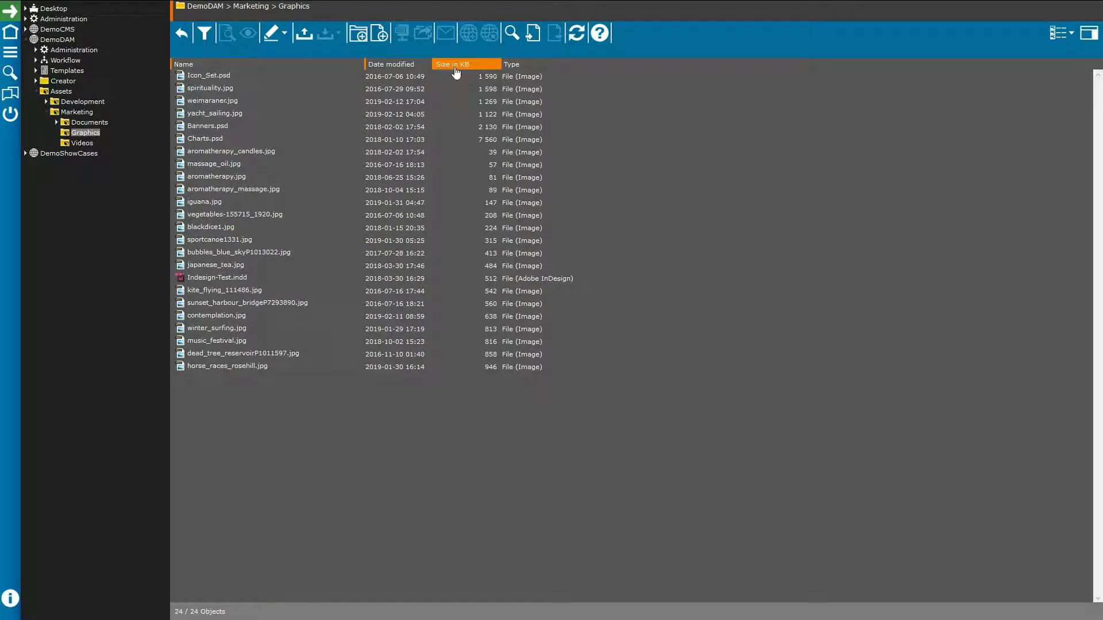
click(456, 72)
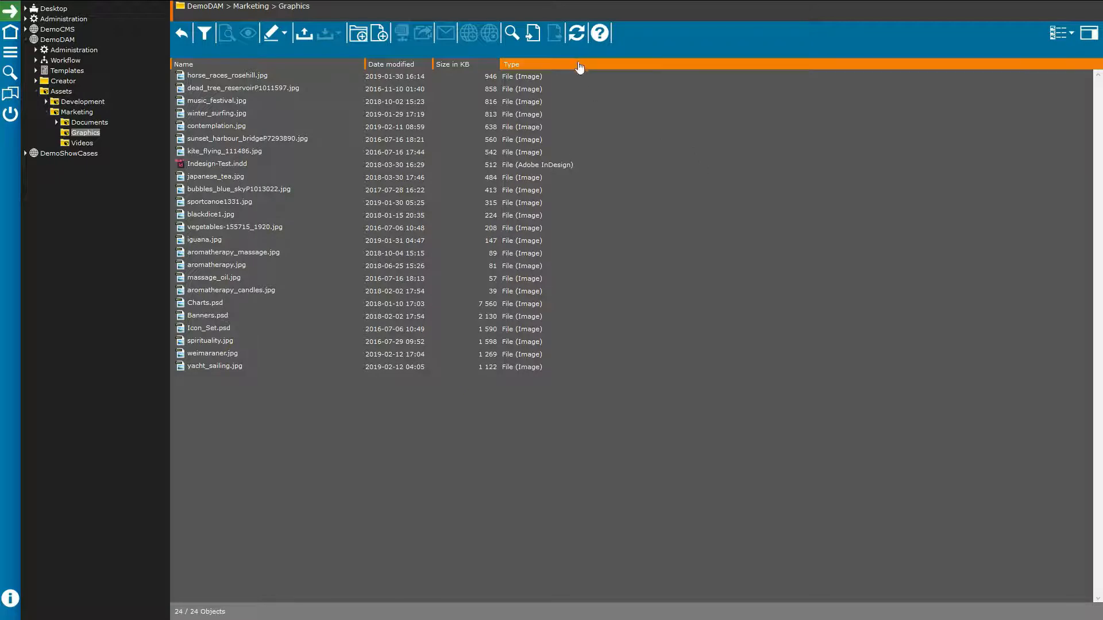
right_click(618, 69)
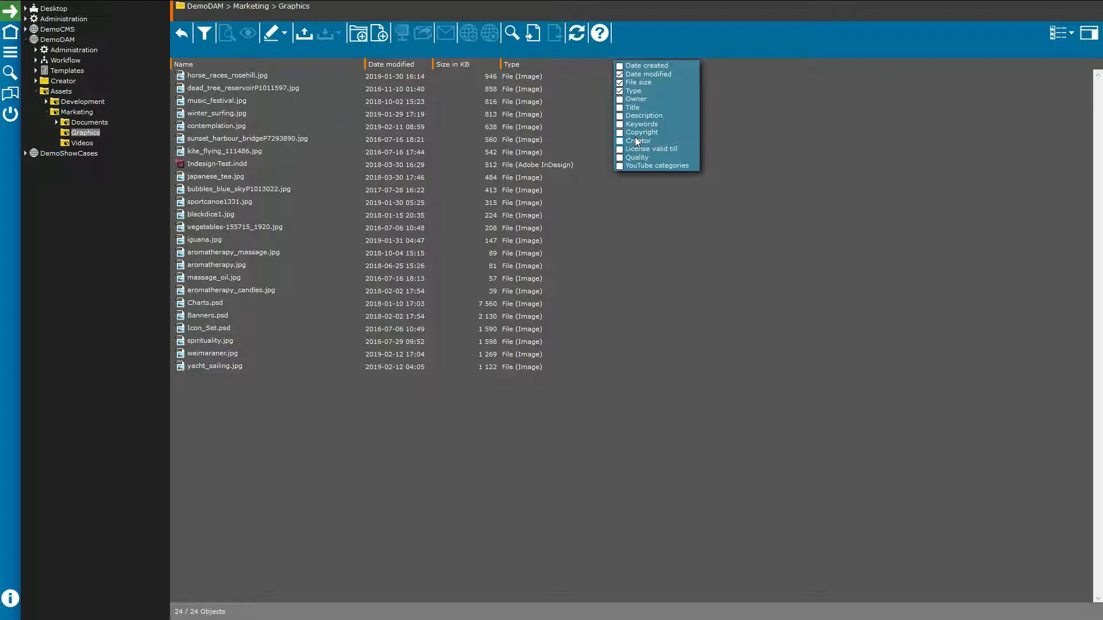
click(840, 129)
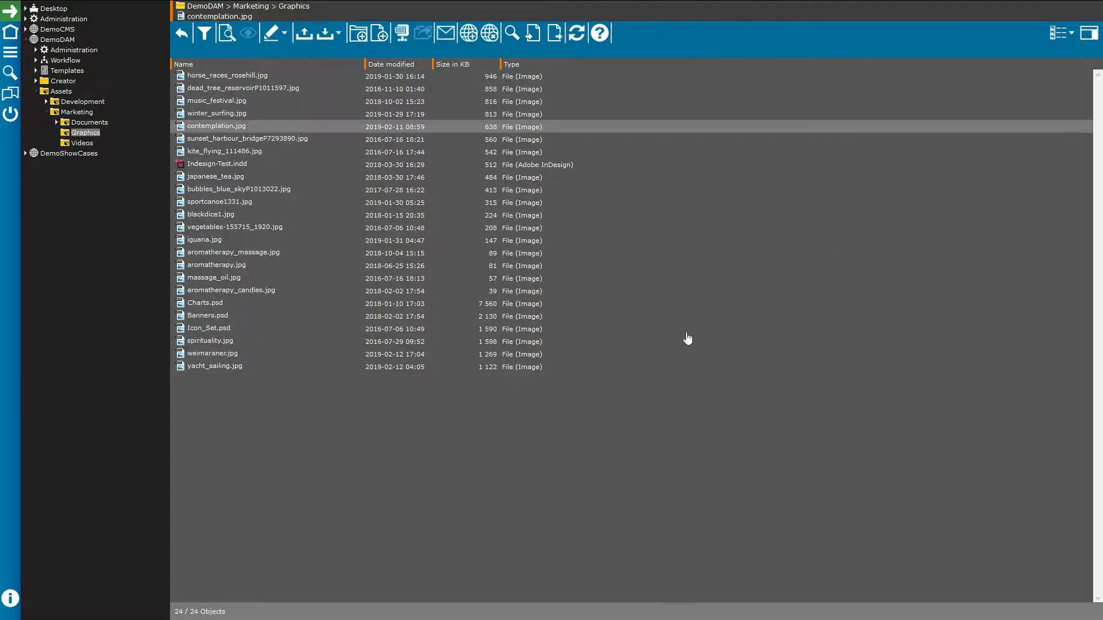
click(1055, 35)
click(1000, 29)
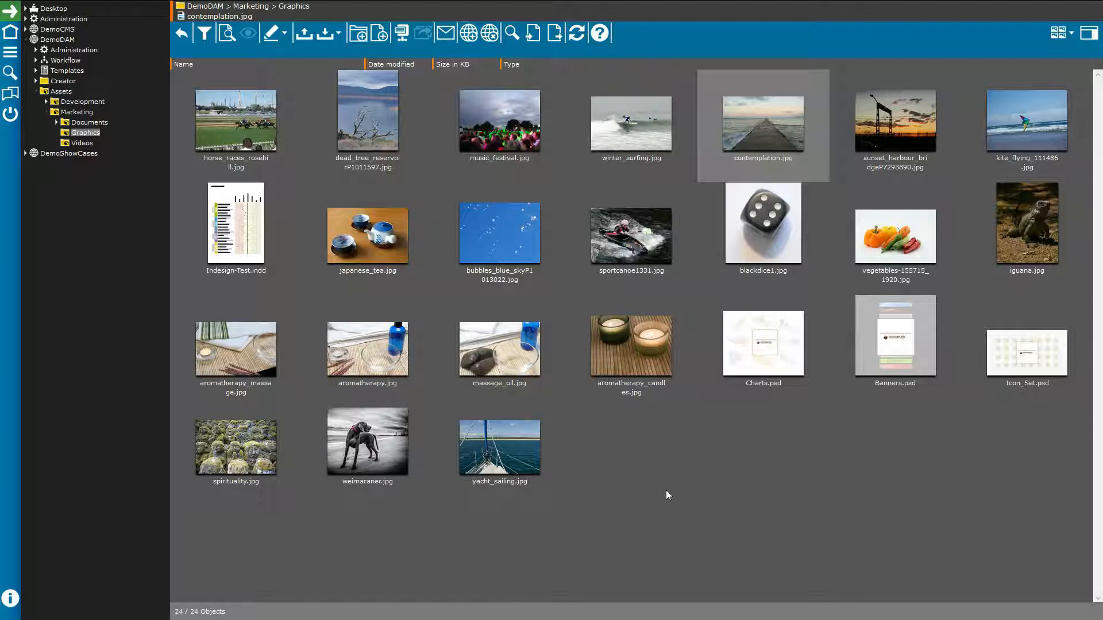
click(364, 359)
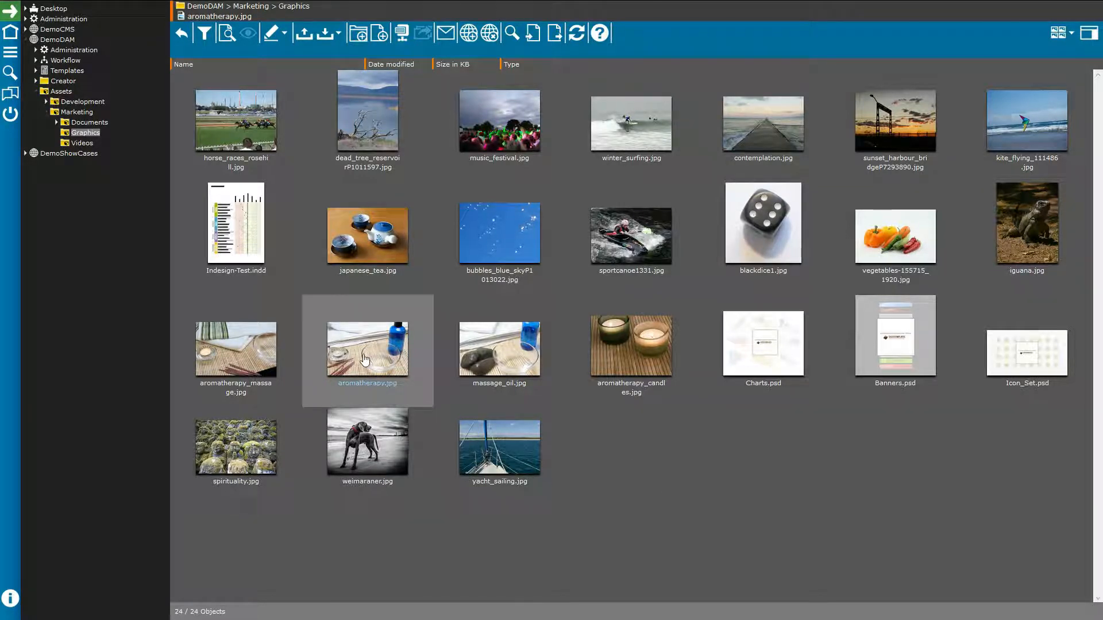
click(657, 495)
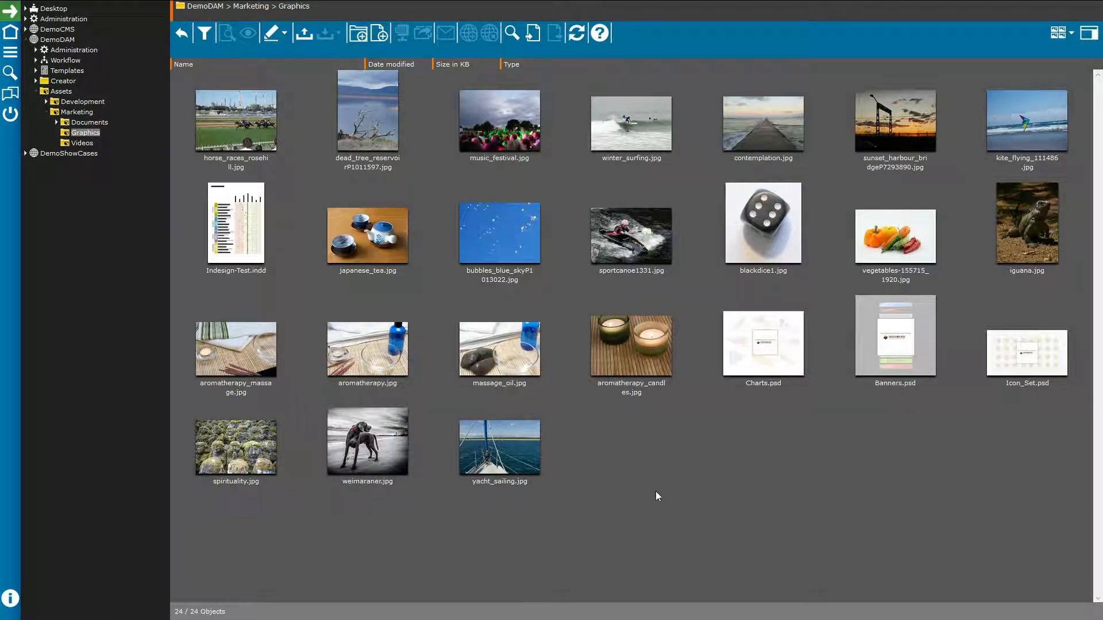
drag(671, 523, 329, 311)
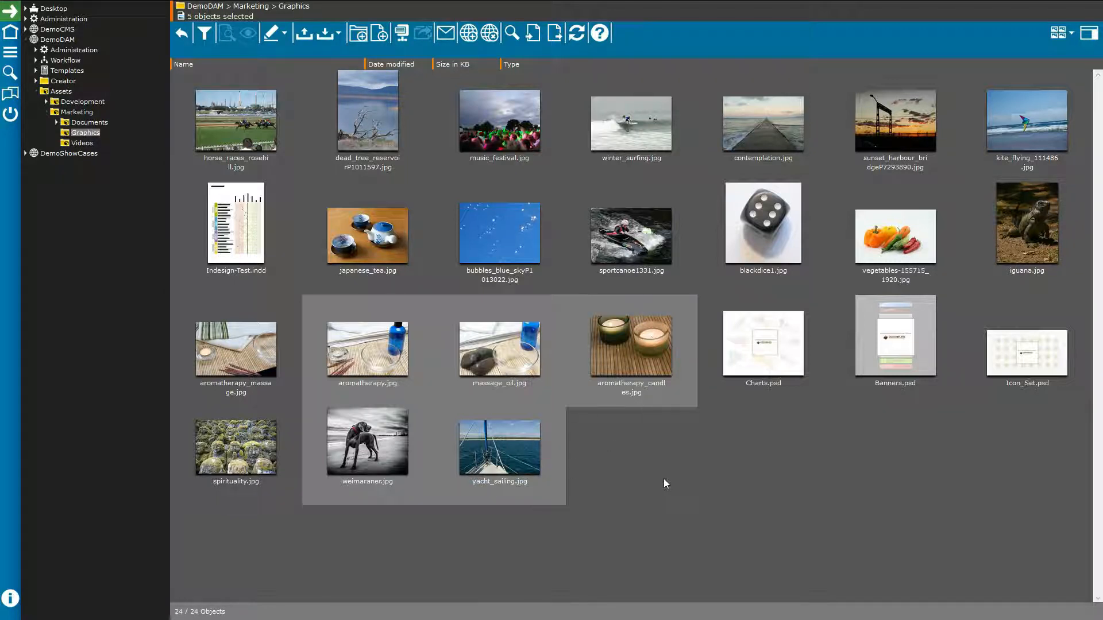
click(382, 256)
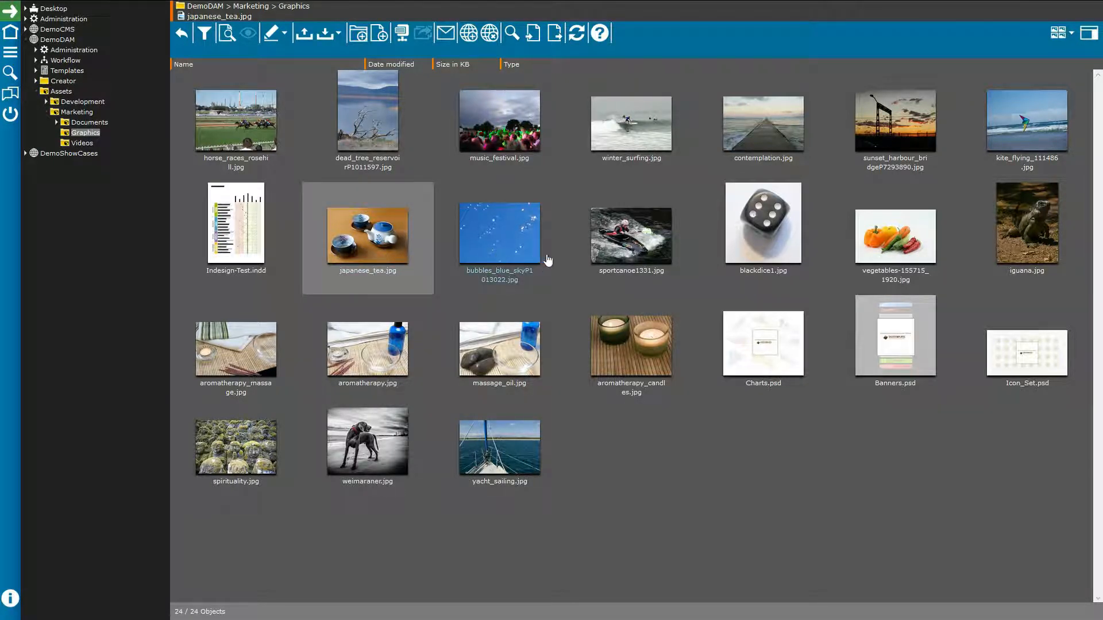
ctrl+click(624, 259)
ctrl+click(903, 248)
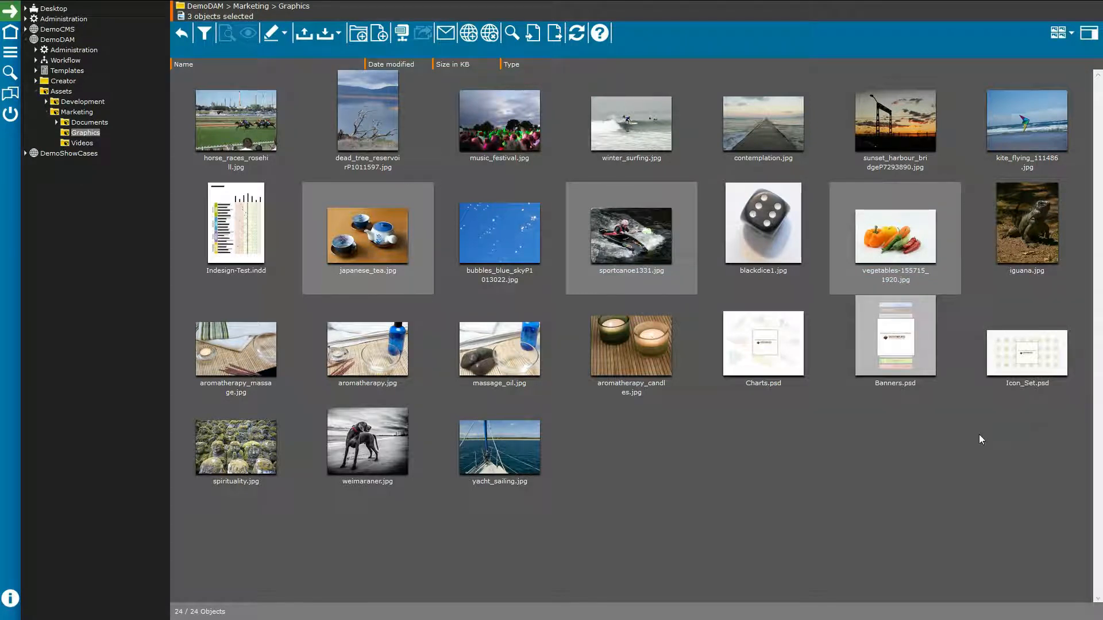
click(376, 253)
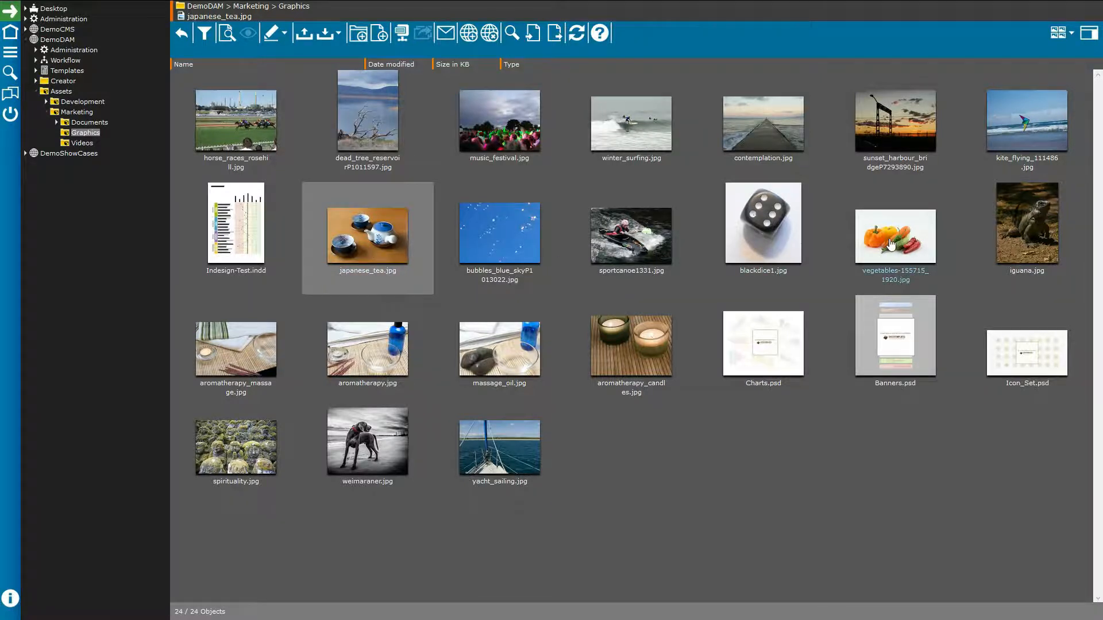
shift+click(891, 244)
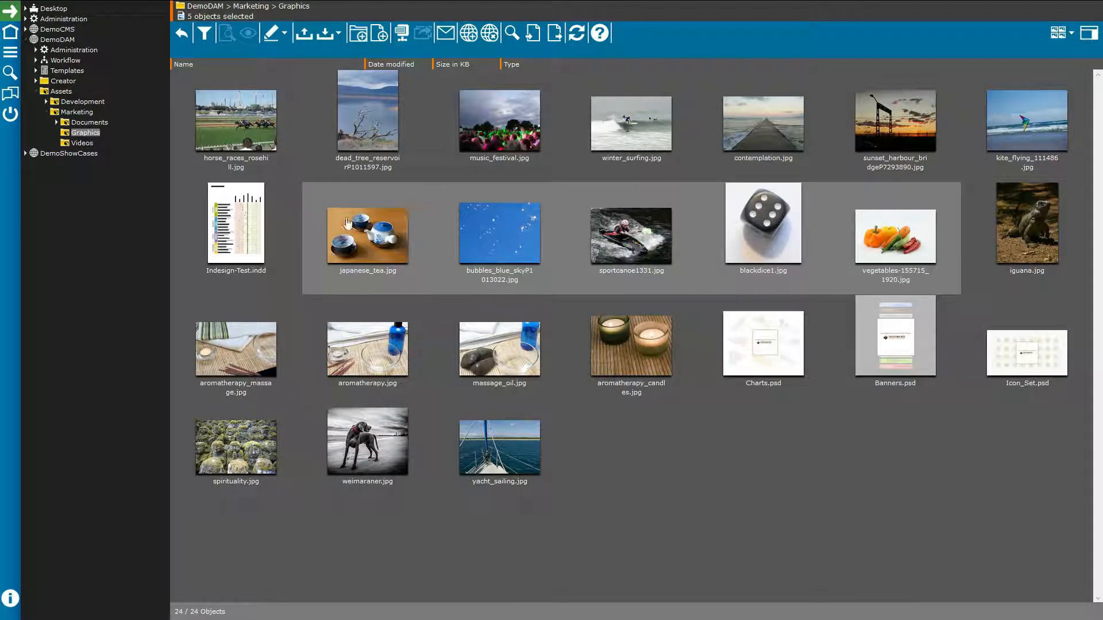
click(699, 312)
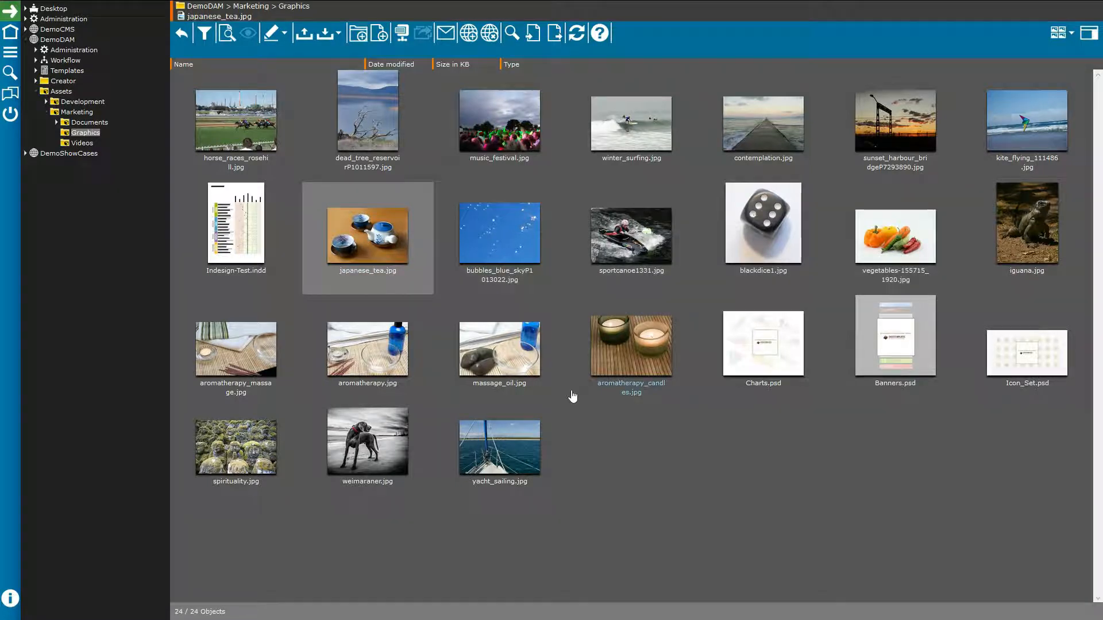
click(649, 451)
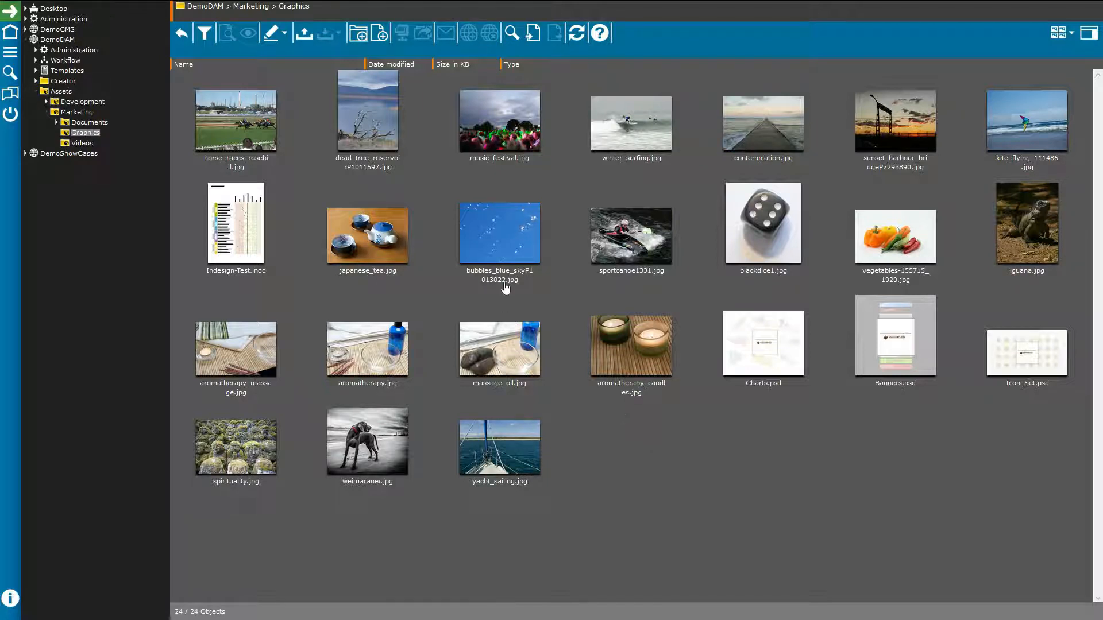
double_click(417, 259)
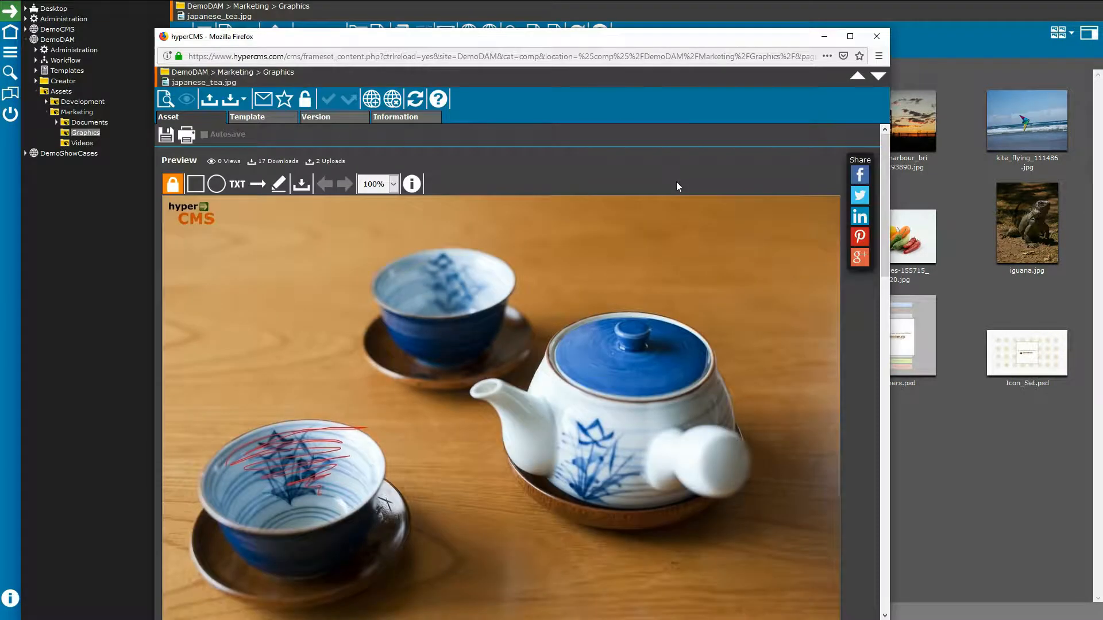
click(414, 119)
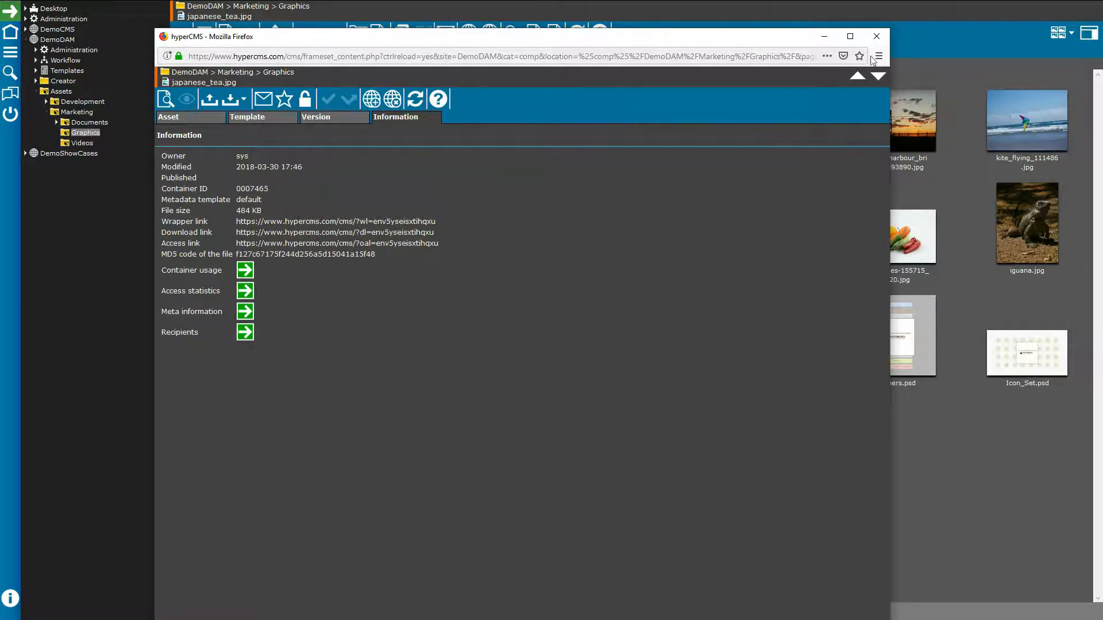
click(876, 36)
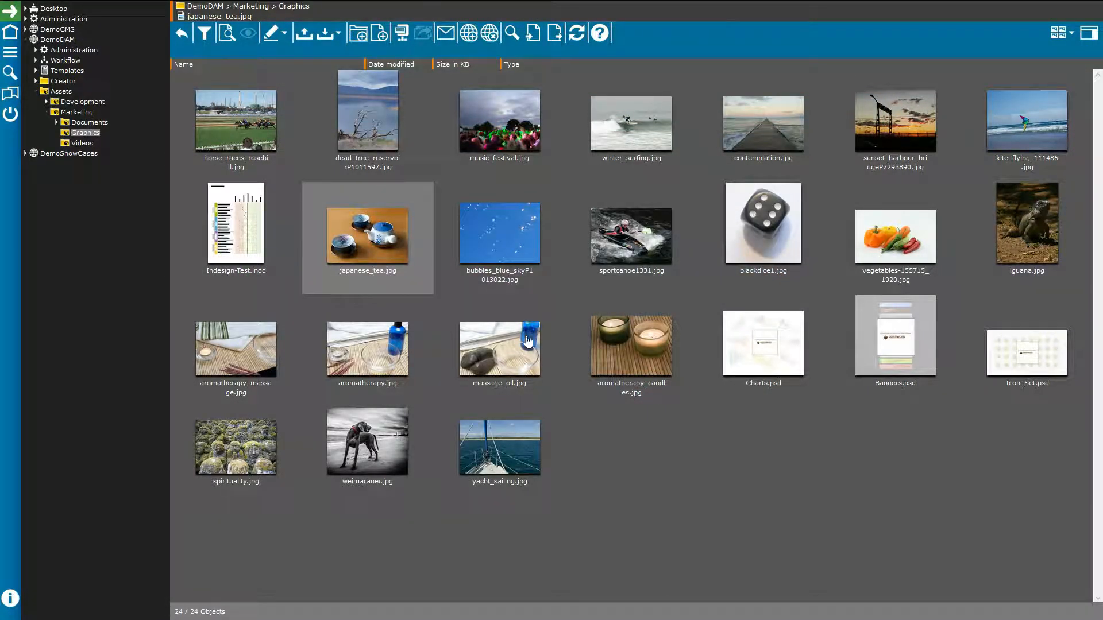
click(629, 441)
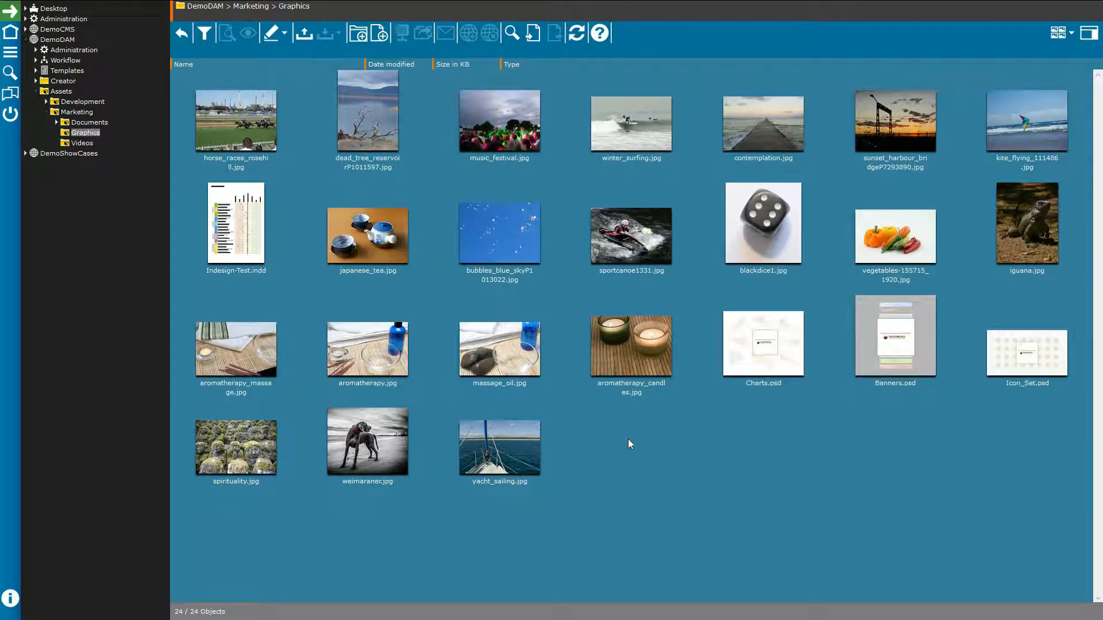
right_click(644, 366)
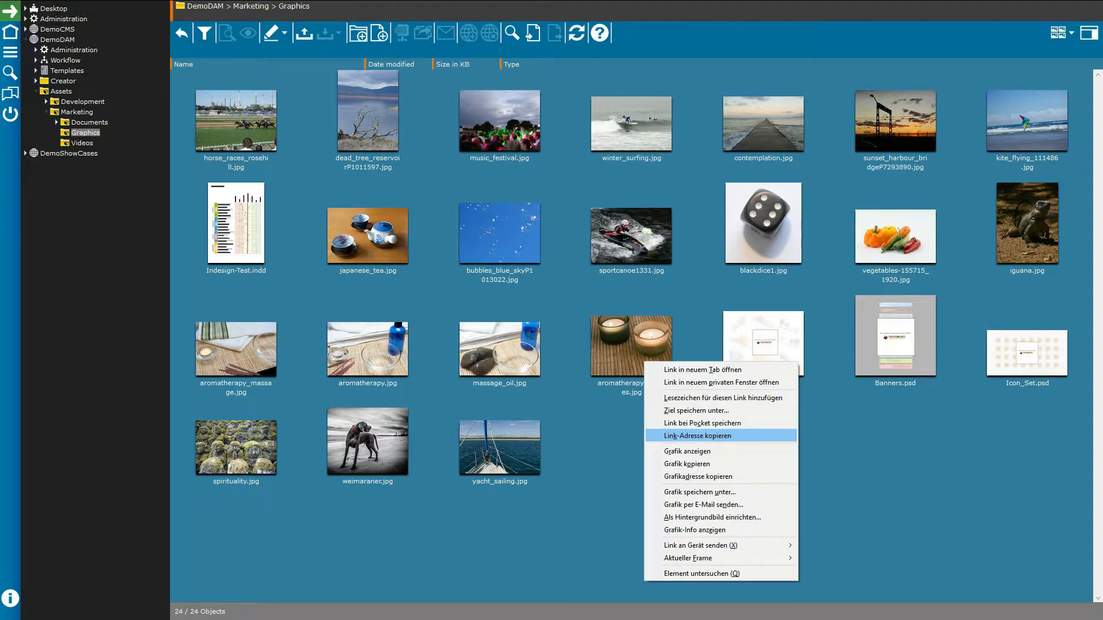
click(854, 435)
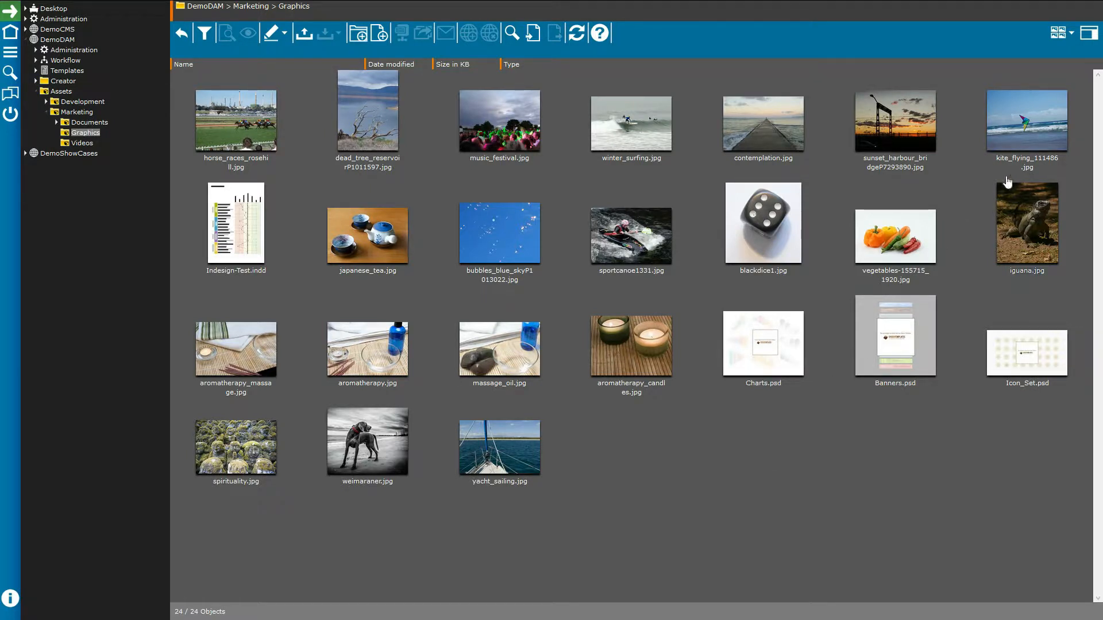
click(1088, 36)
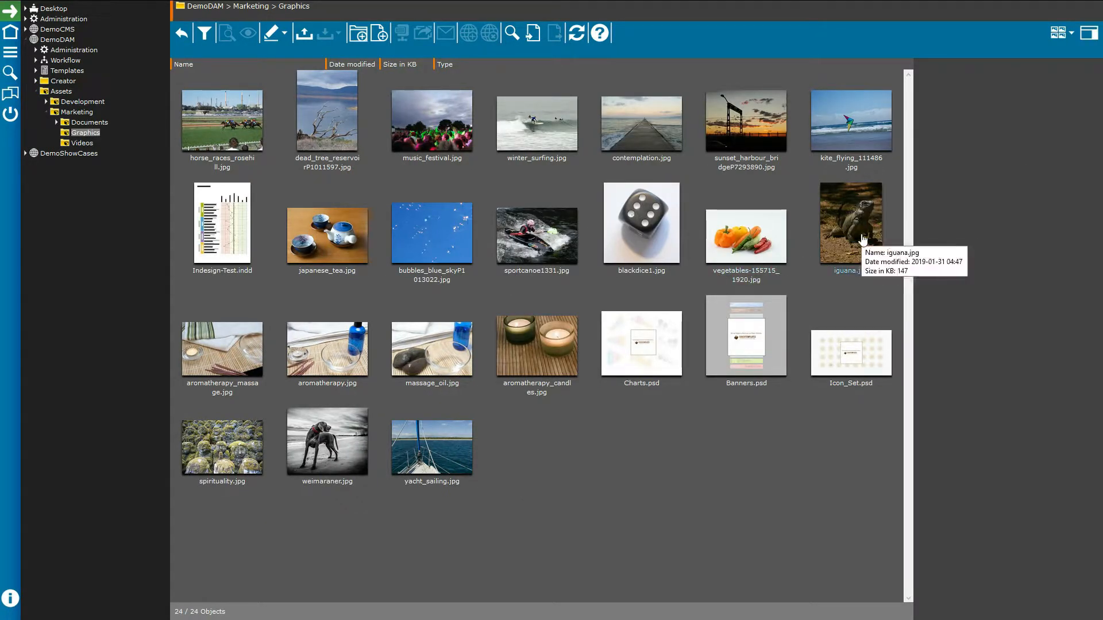
click(744, 234)
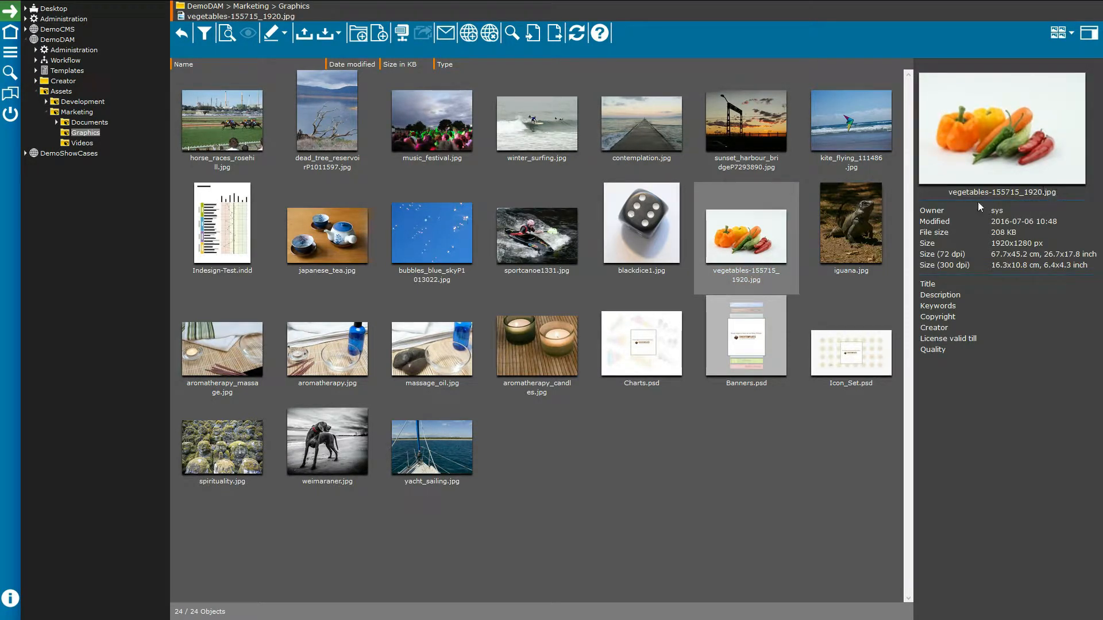
click(554, 257)
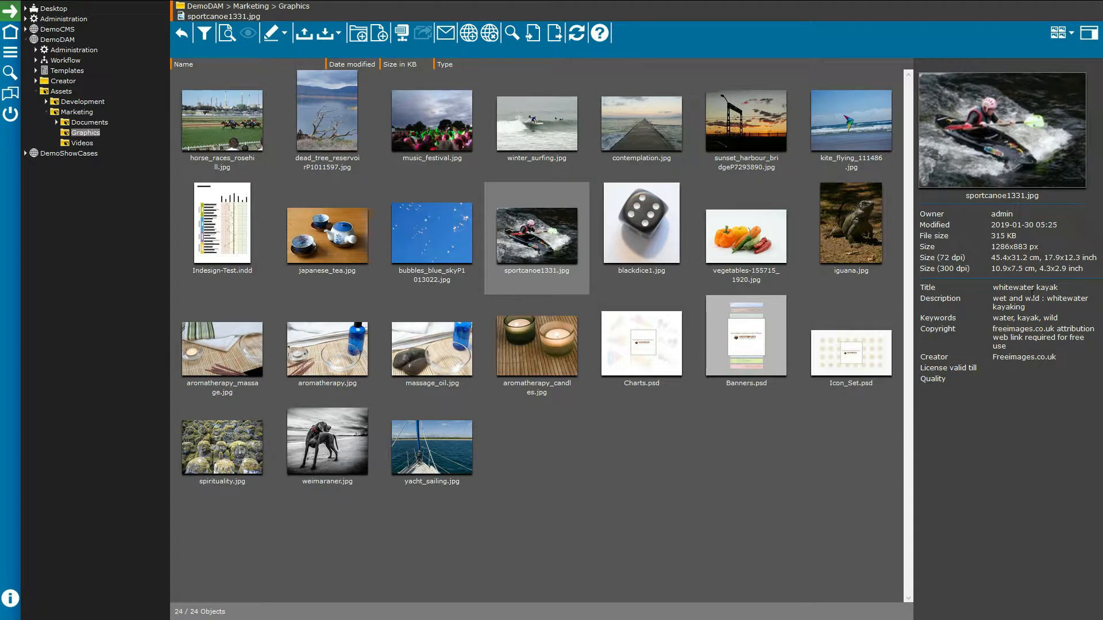
click(1090, 43)
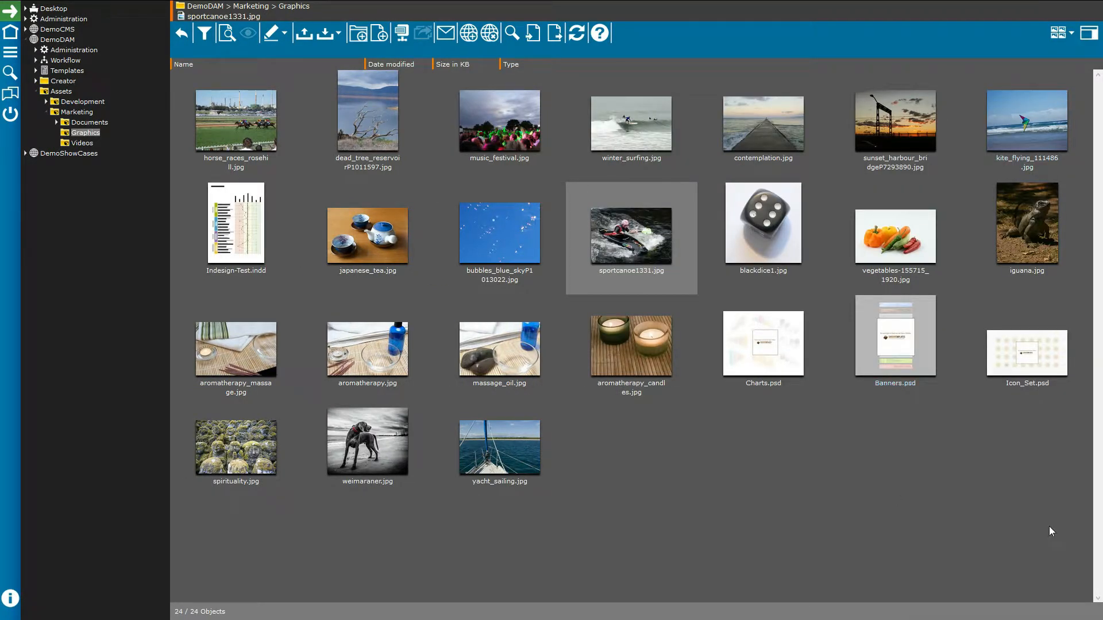
click(247, 129)
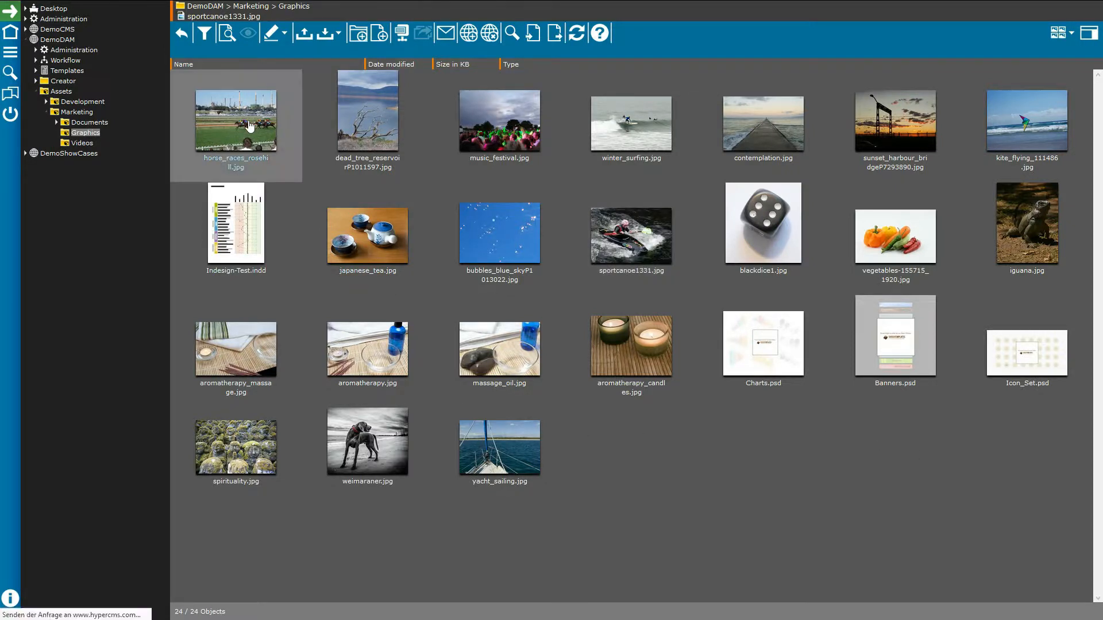
Step: Preview horse_races_rosehill.jpg full-screen, then close the preview
click(224, 35)
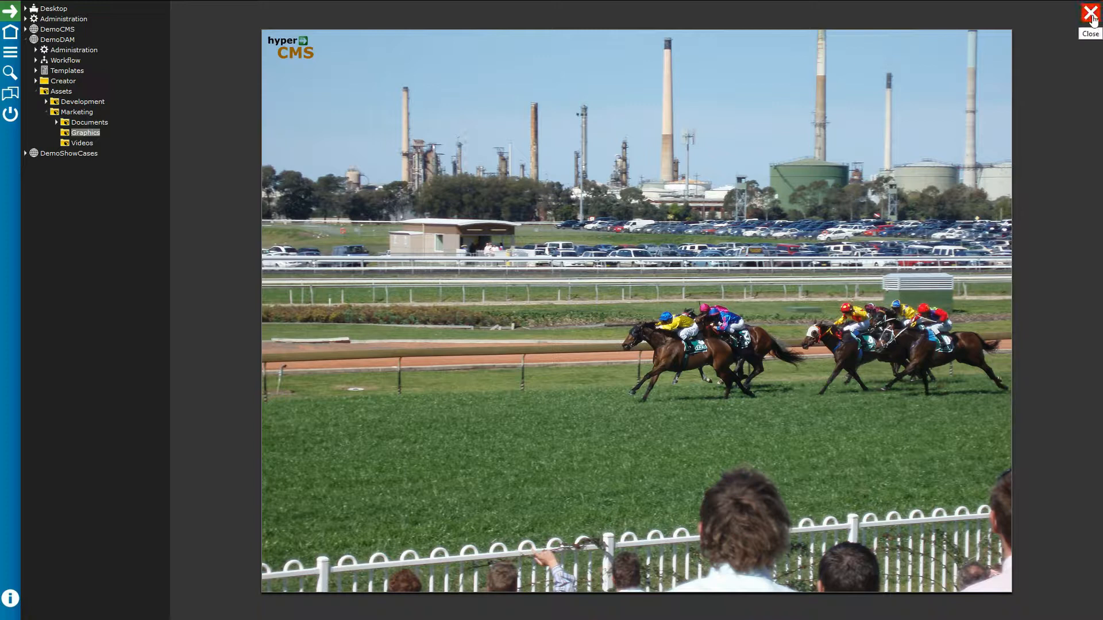
click(1091, 14)
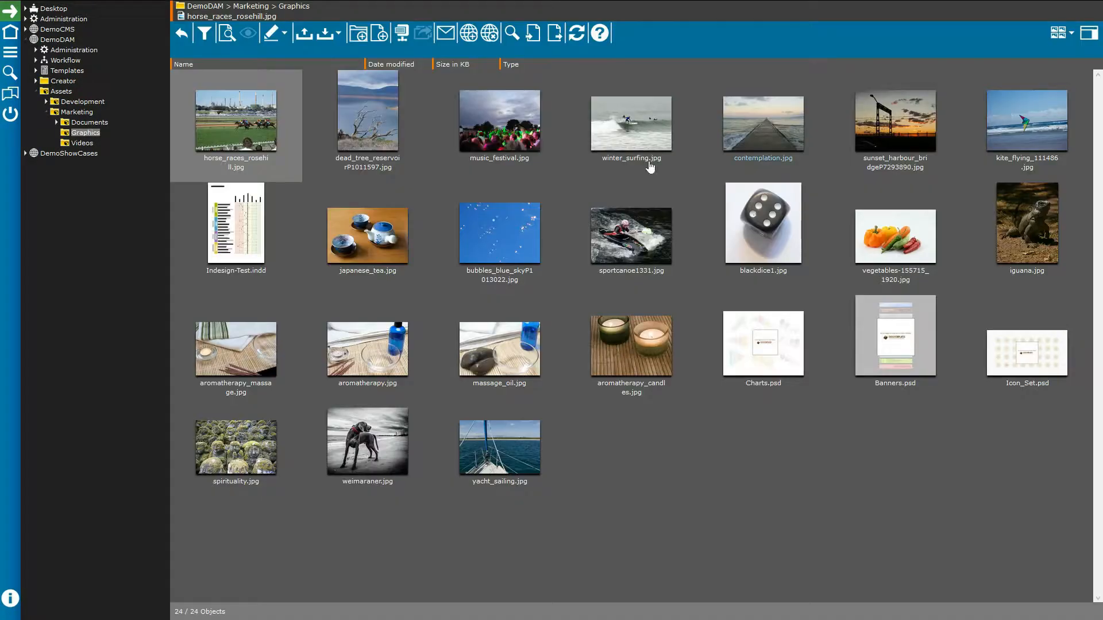
Step: Show the asset-type filter checkboxes, then select japanese_tea.jpg in the Graphics folder
click(204, 31)
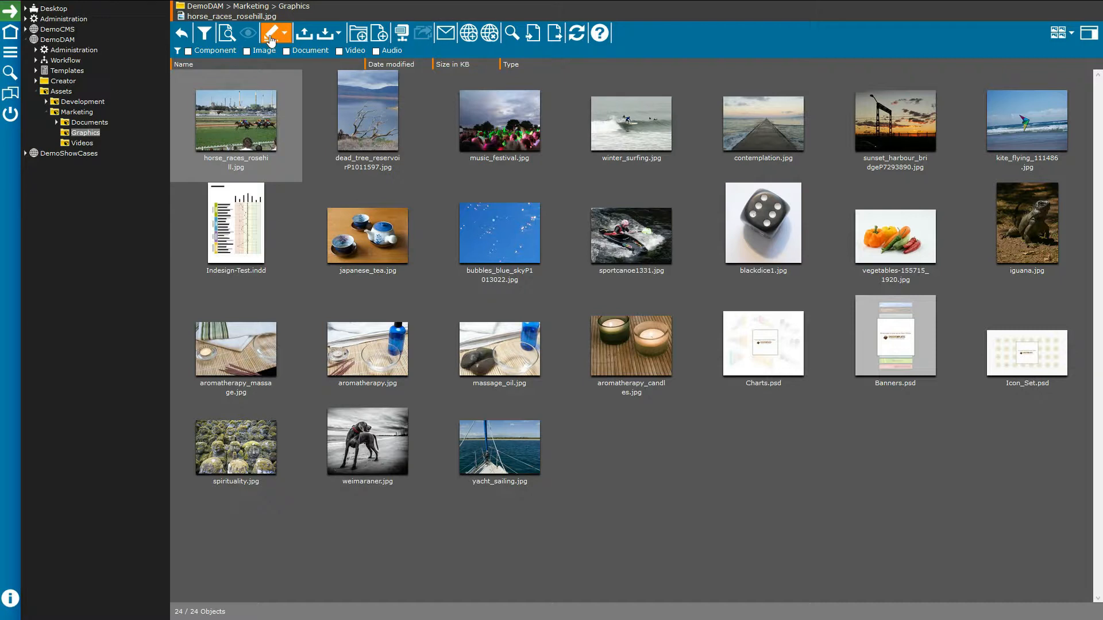
mouse_move(271, 39)
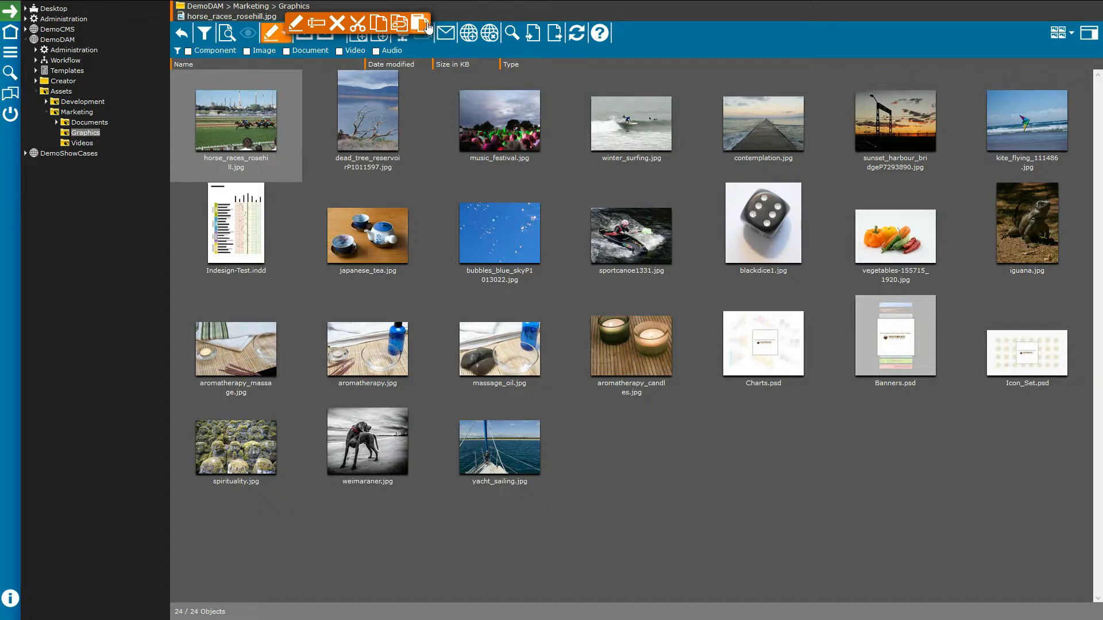
click(418, 230)
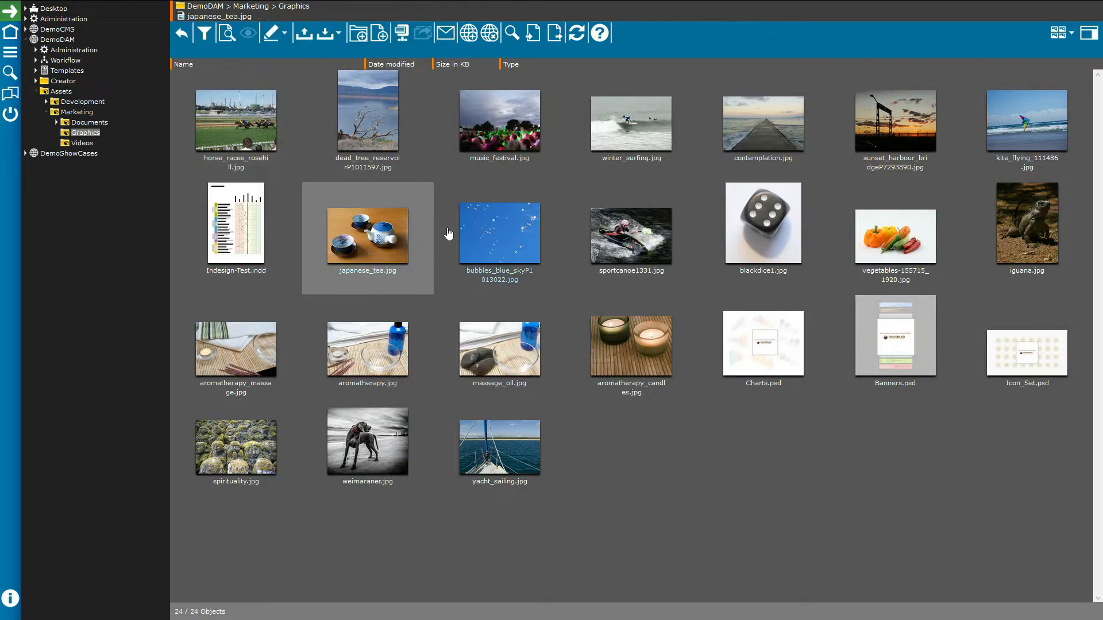
Step: Select japanese_tea.jpg again after dismissing its right-click actions list unused
right_click(380, 238)
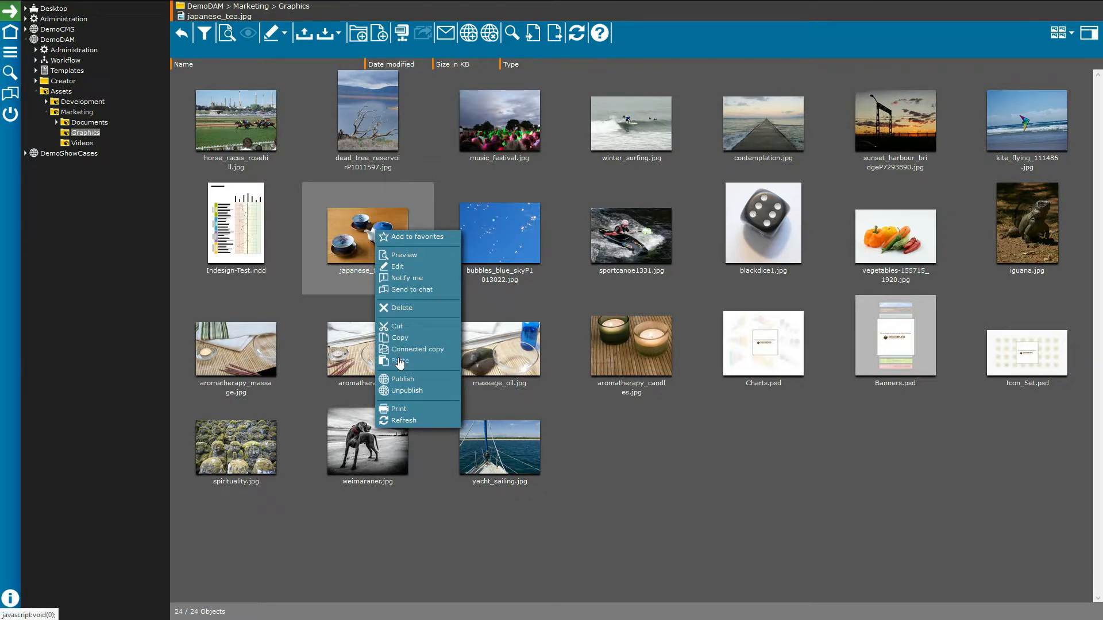
click(606, 408)
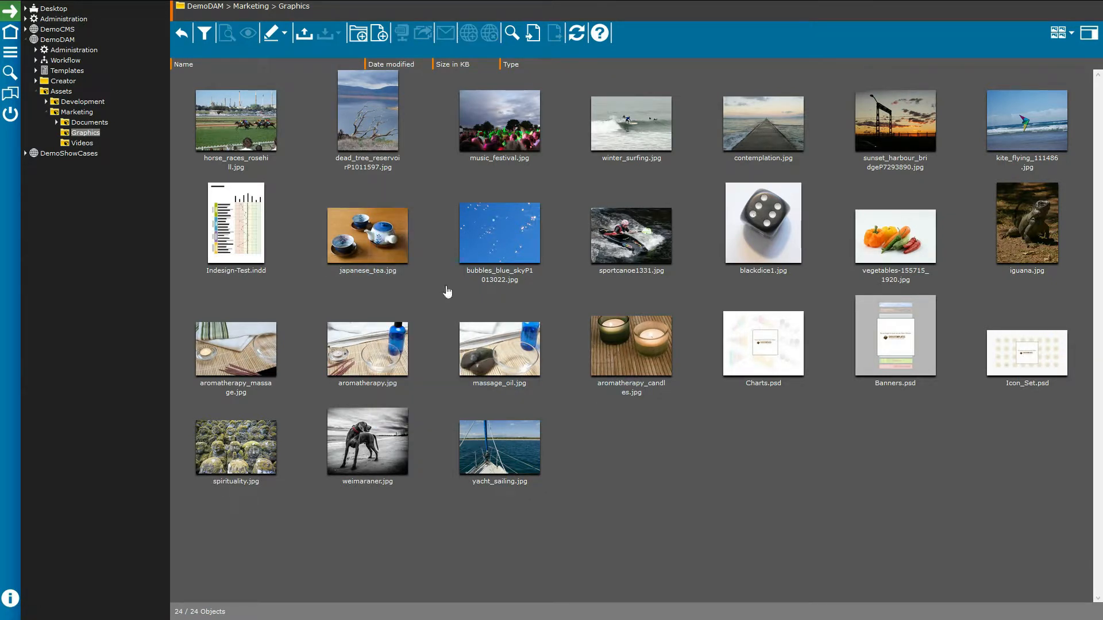
click(366, 238)
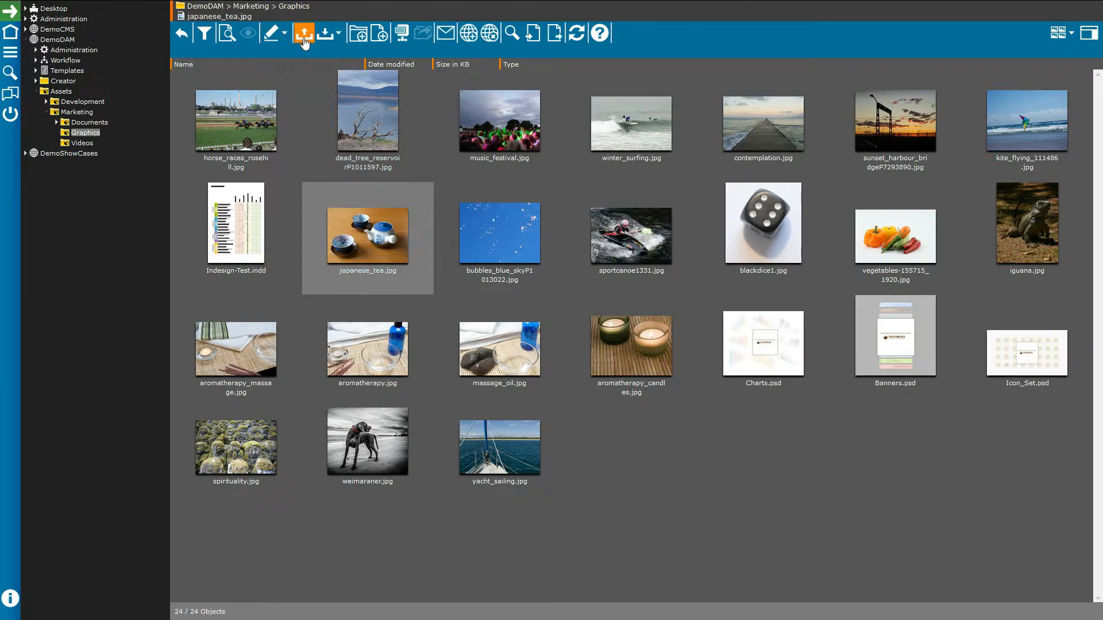
Step: Review japanese_tea.jpg's JPG download sizes, then open the Marketing Documents folder
click(335, 40)
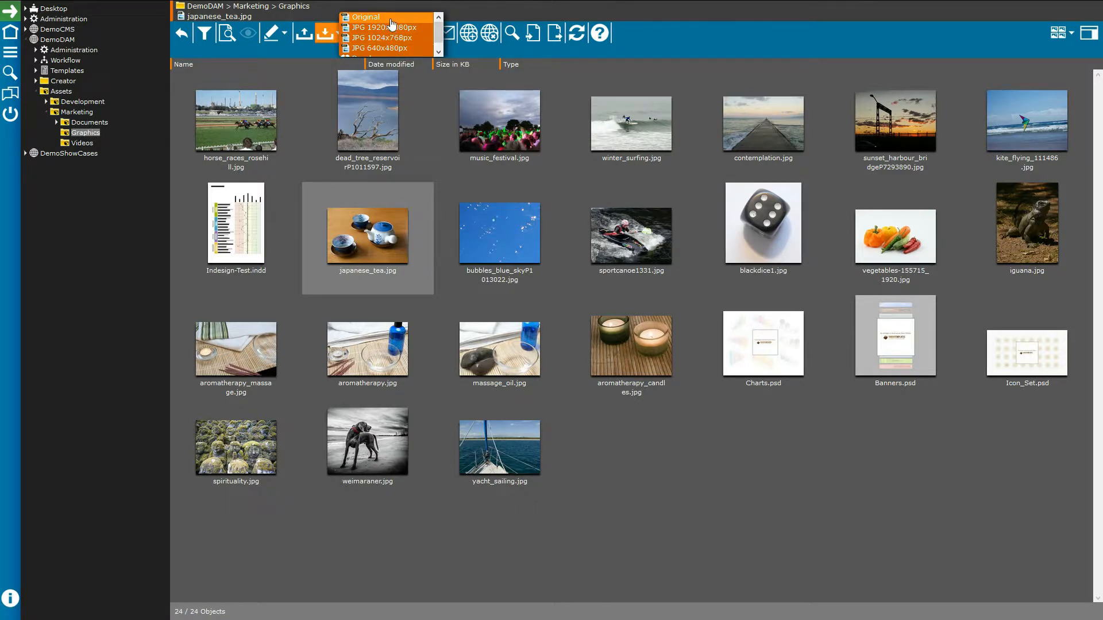
scroll(398, 34, down, 1)
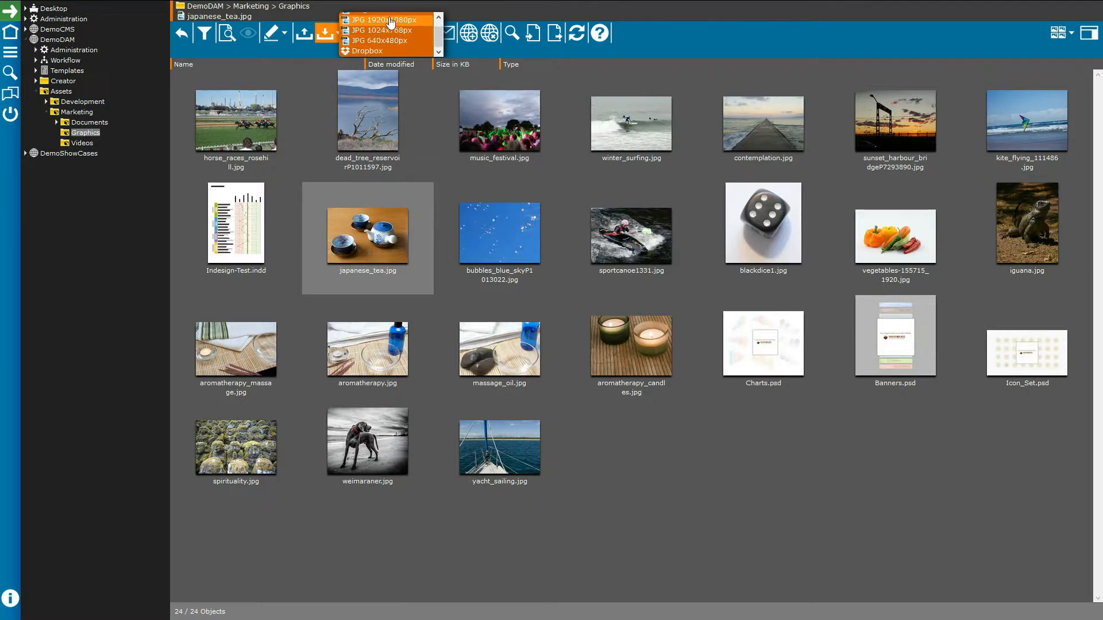
scroll(395, 32, up, 1)
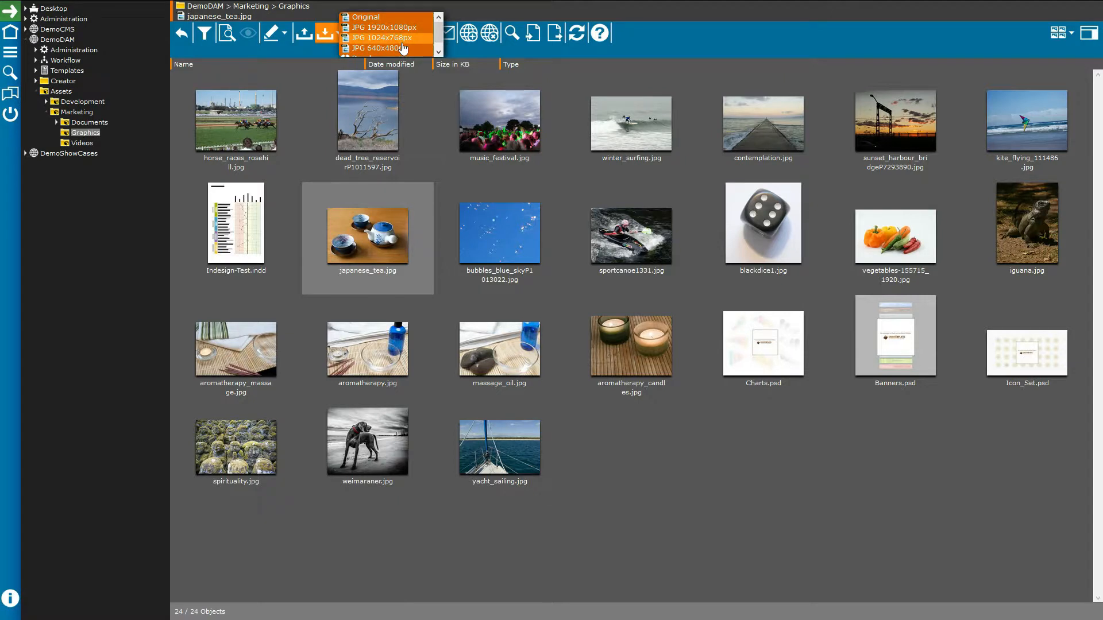
scroll(402, 48, down, 1)
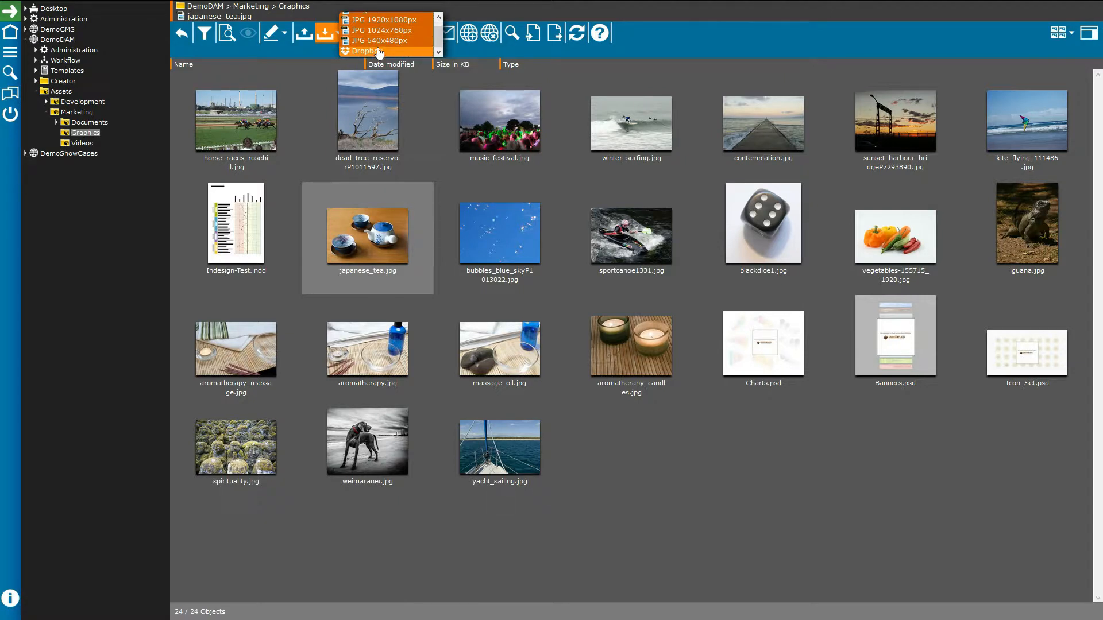
scroll(361, 31, up, 1)
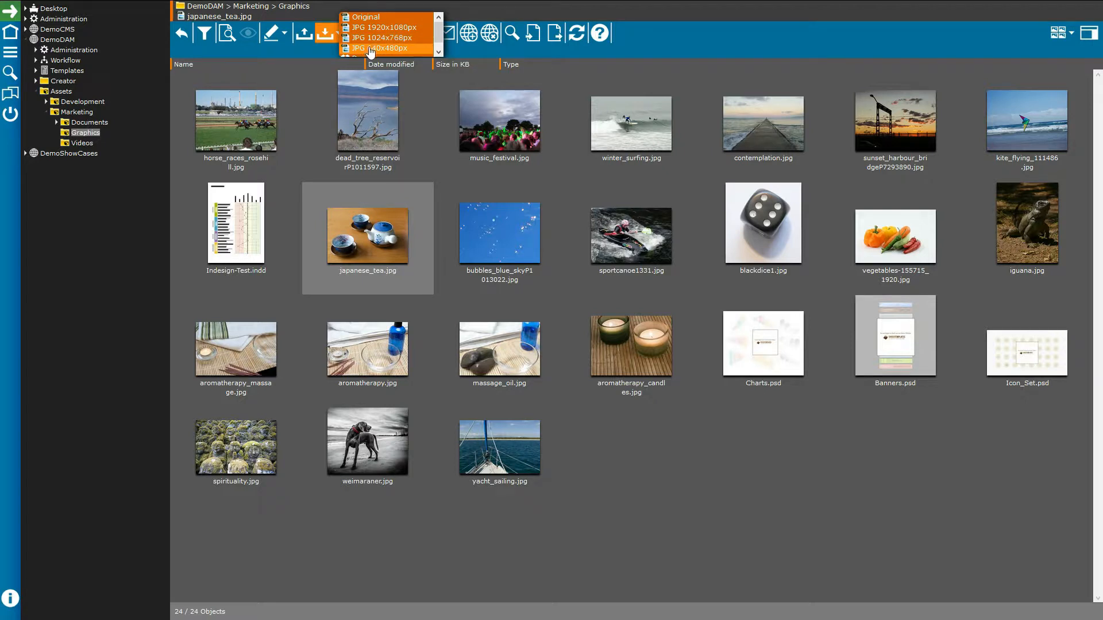
click(447, 143)
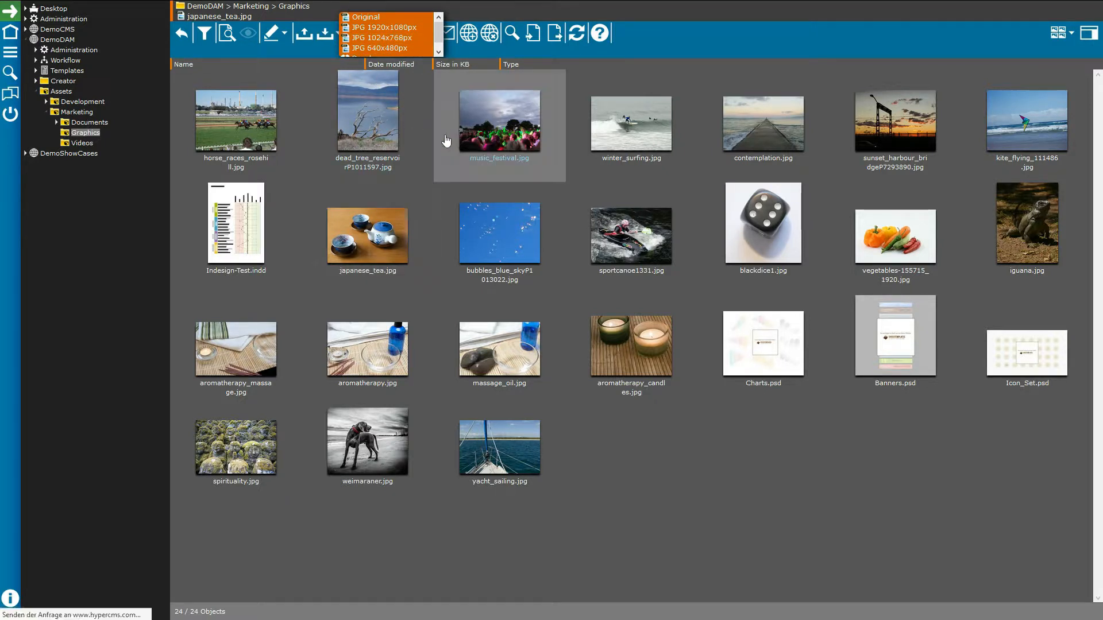
click(97, 124)
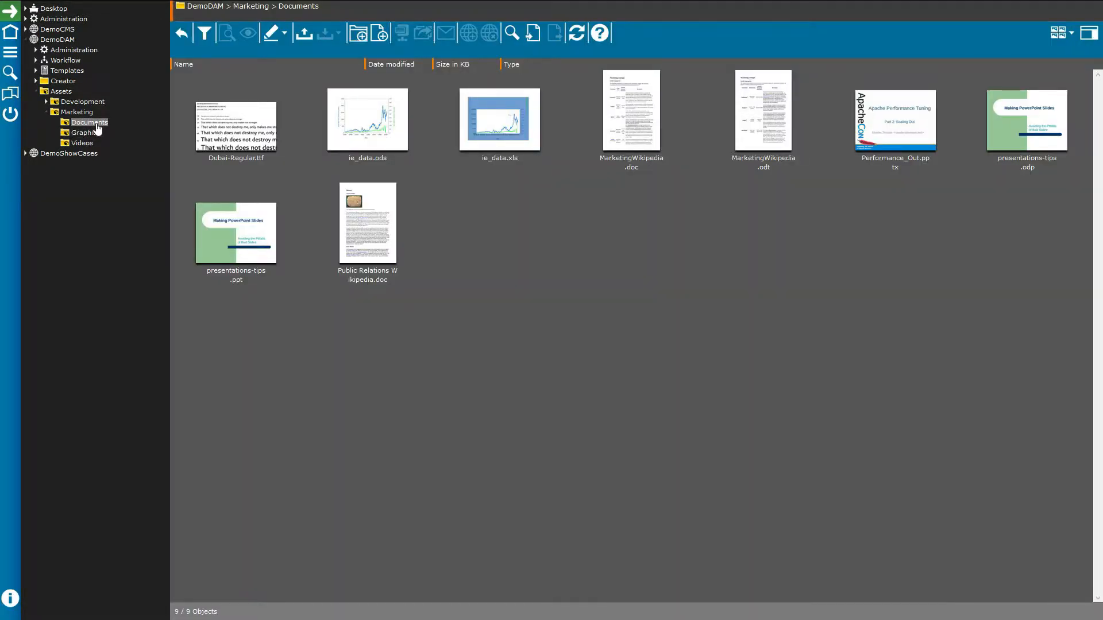
Step: Review MarketingWikipedia.doc's PDF, ODT and PNG download options, then return to Marketing Graphics
click(621, 146)
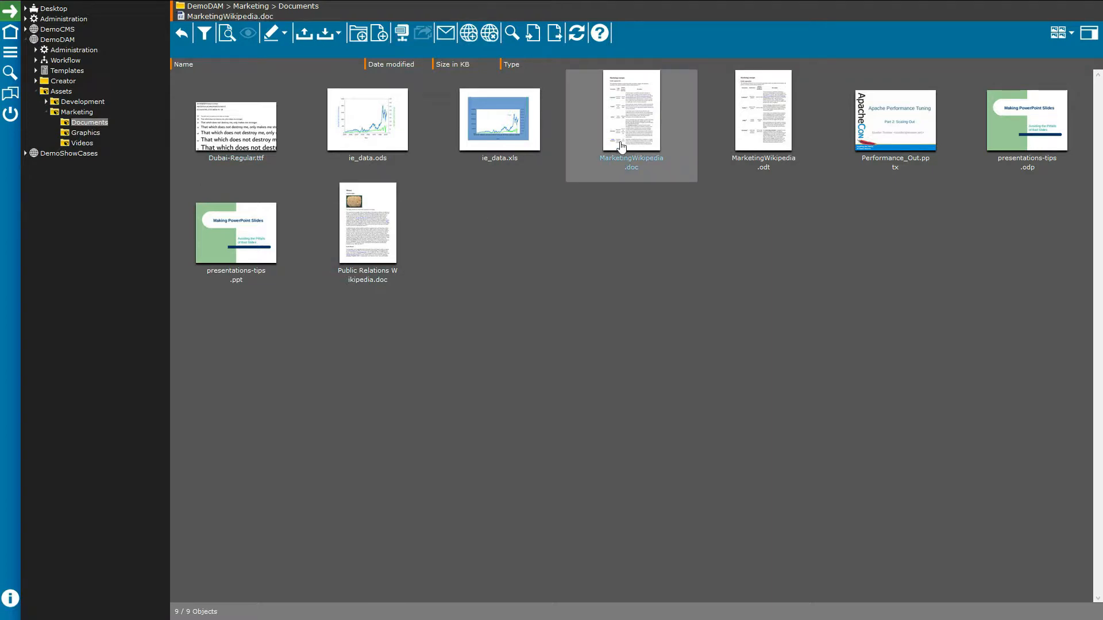
click(339, 41)
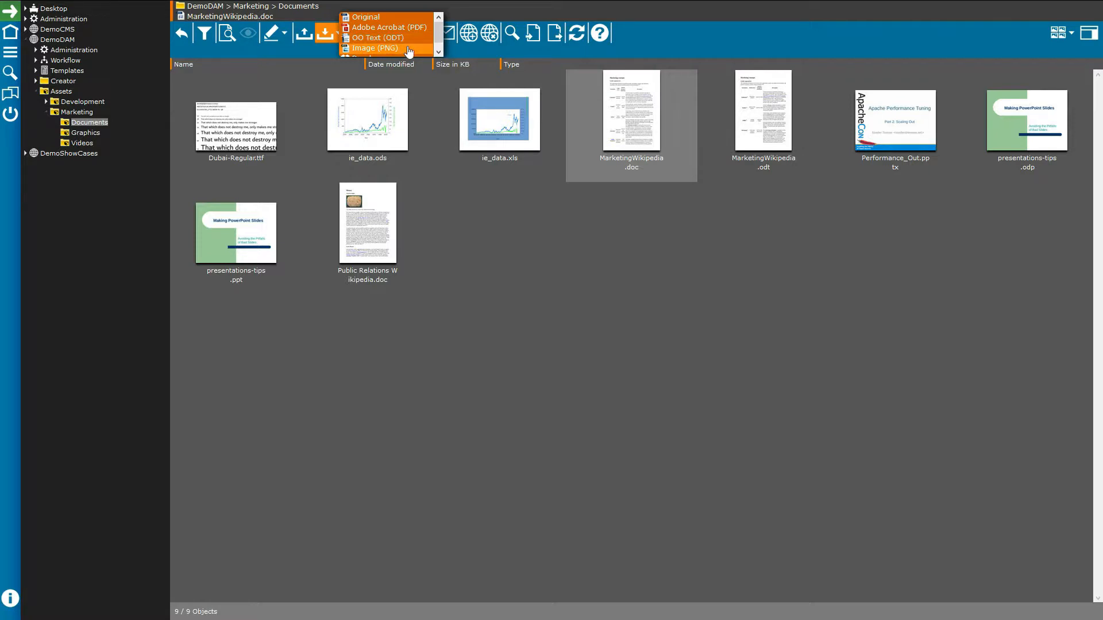
scroll(409, 54, down, 1)
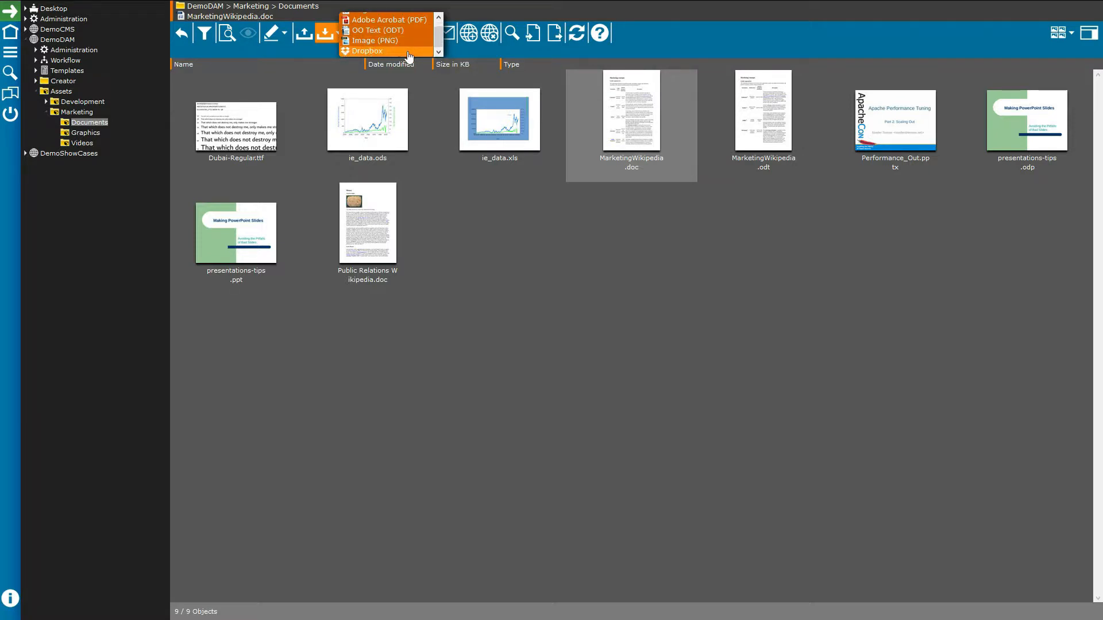
scroll(402, 37, up, 1)
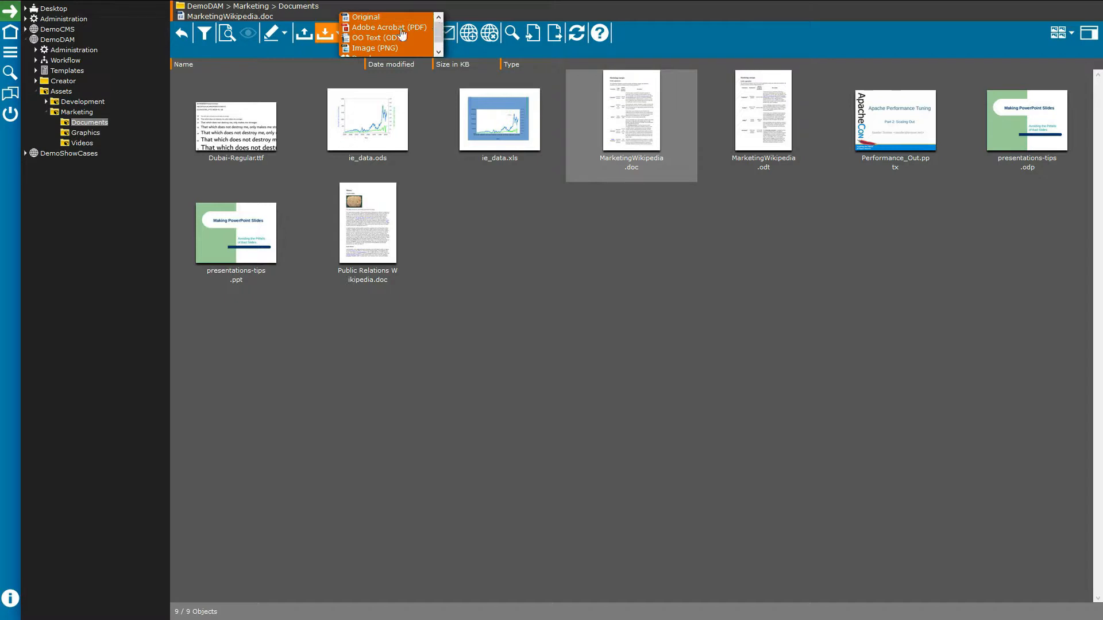
click(328, 32)
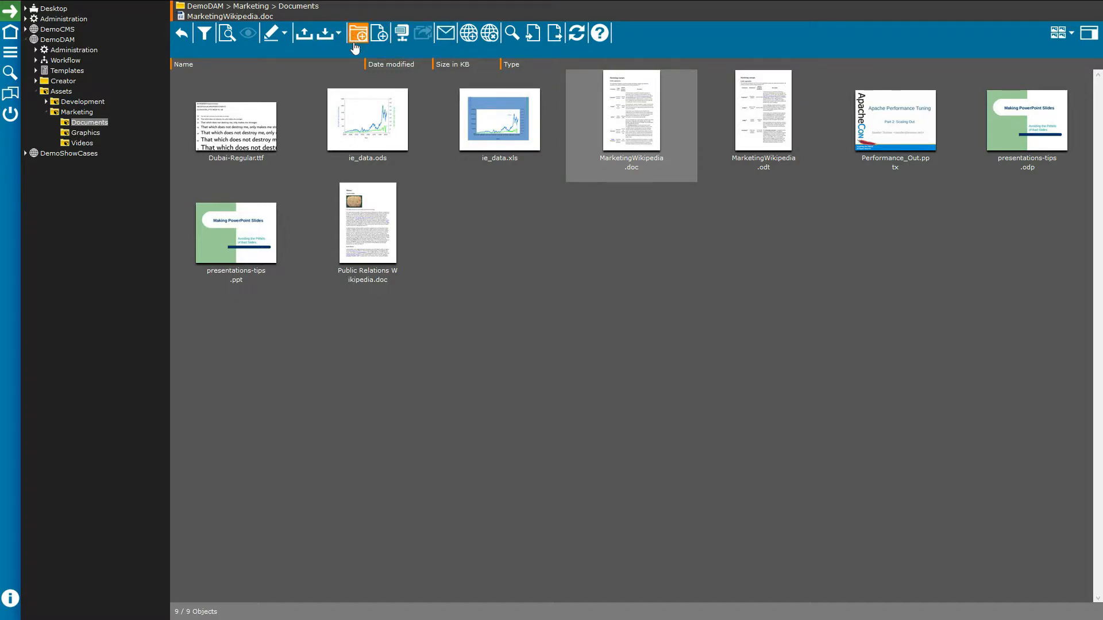
click(89, 133)
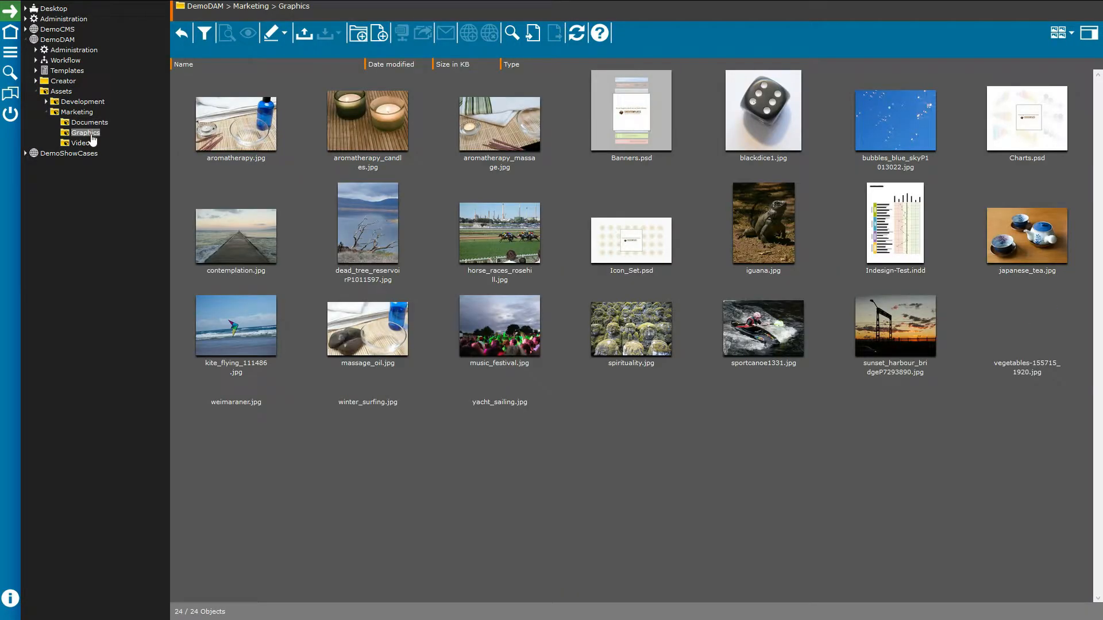
Step: Select aromatherapy_candles.jpg through Banners.psd as three assets, cancelling a started new folder
click(324, 138)
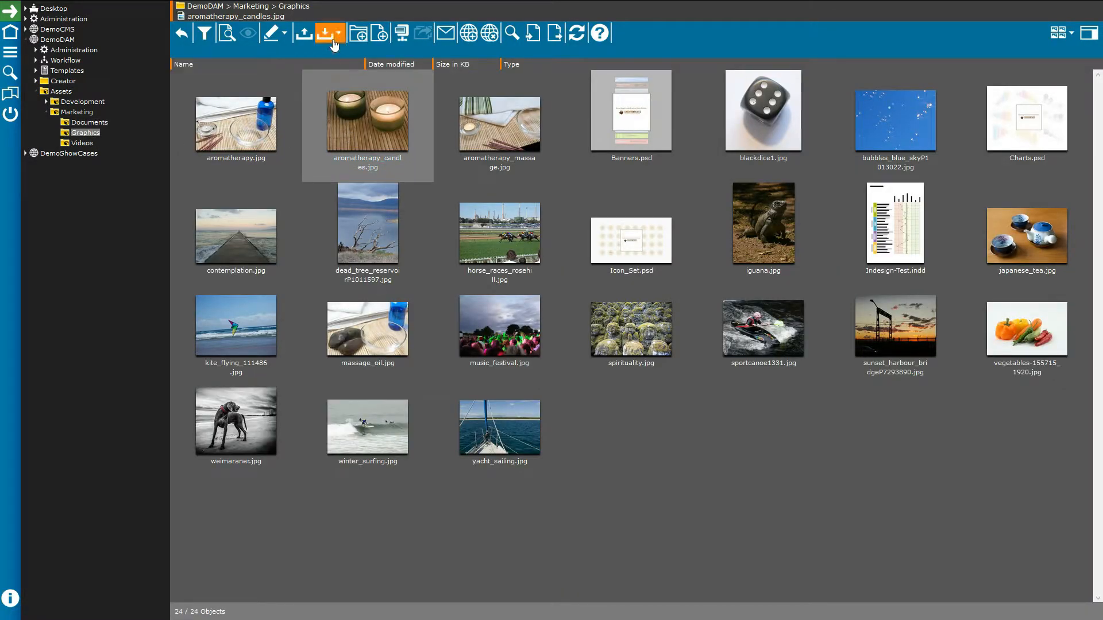
click(362, 39)
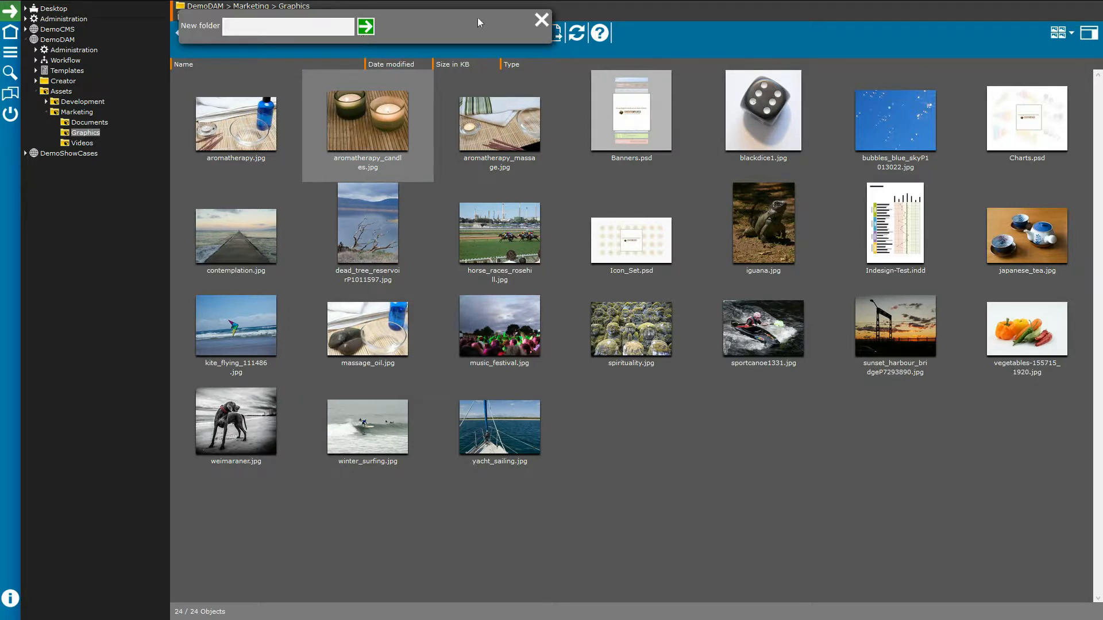
click(540, 21)
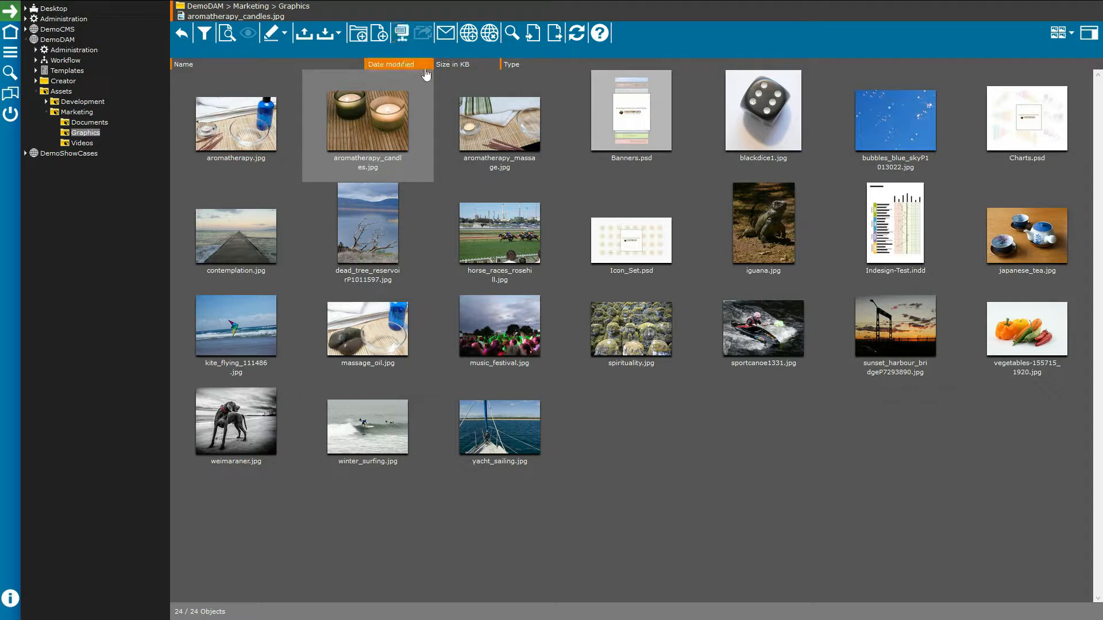
shift+click(629, 132)
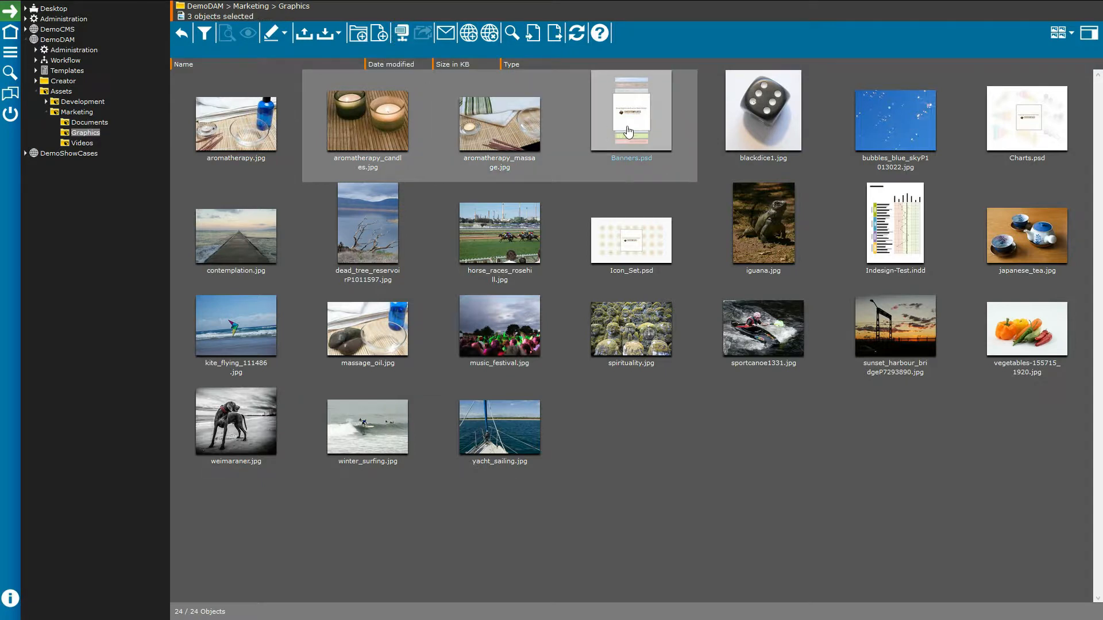
click(396, 36)
Step: Start a mail-link for the three assets and add one suggested demo user as recipient
click(449, 38)
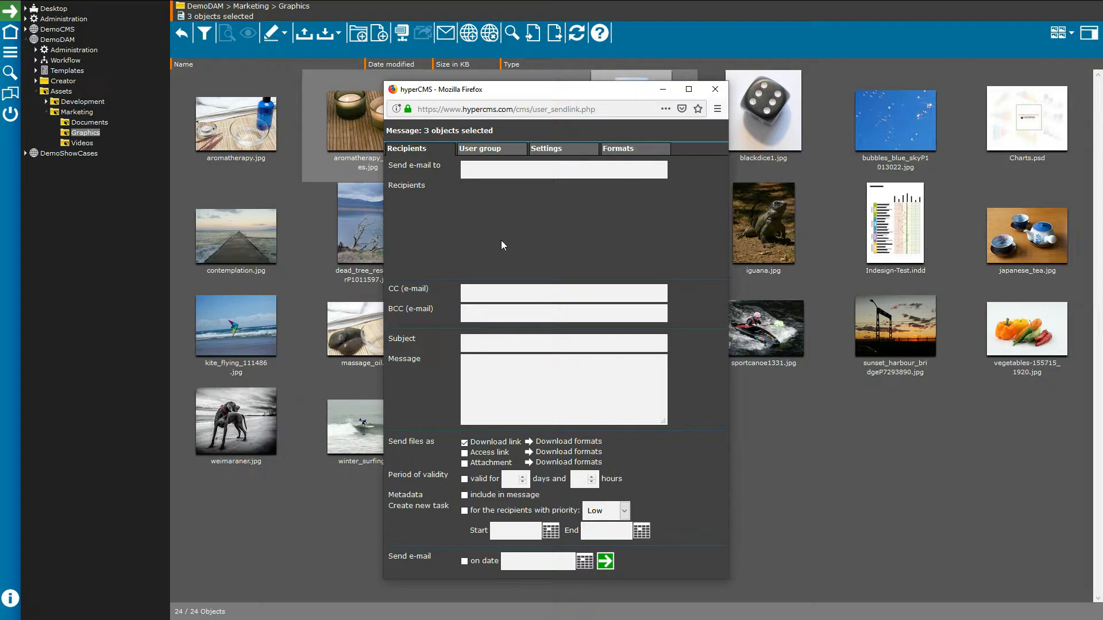
click(507, 172)
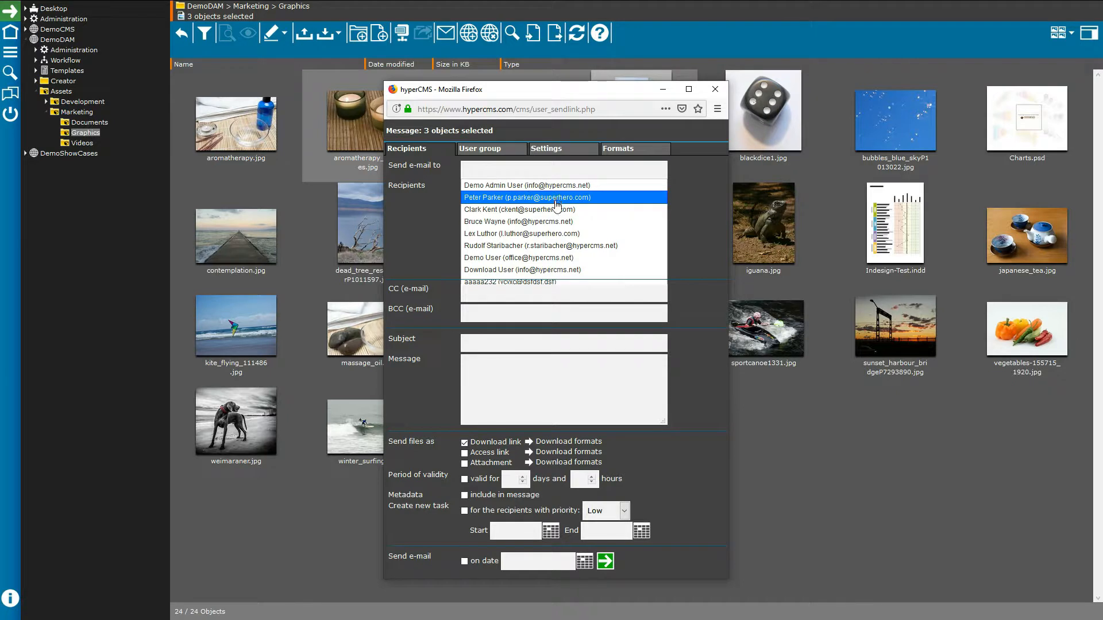
click(555, 198)
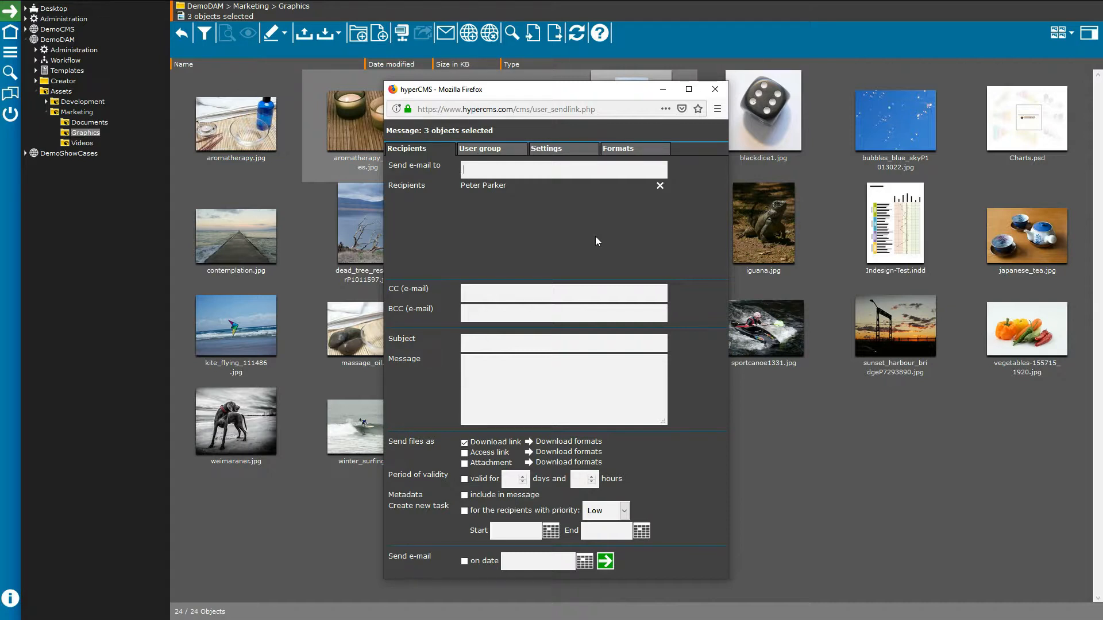
click(509, 176)
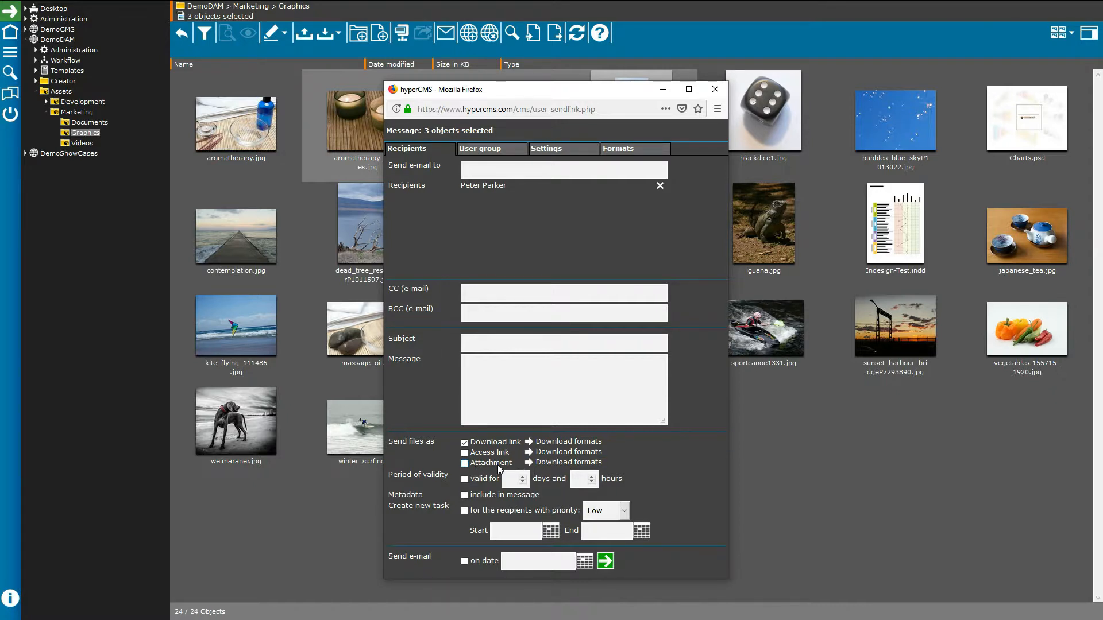
Step: After viewing the download formats, make the link valid for 3 days and 2 hours
click(574, 444)
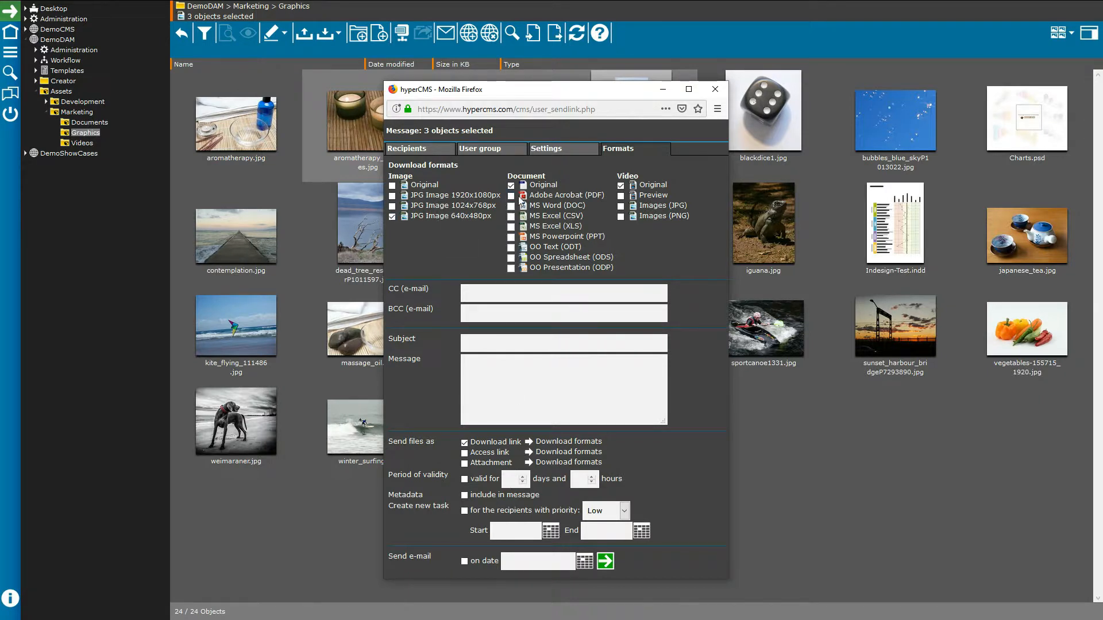
click(407, 148)
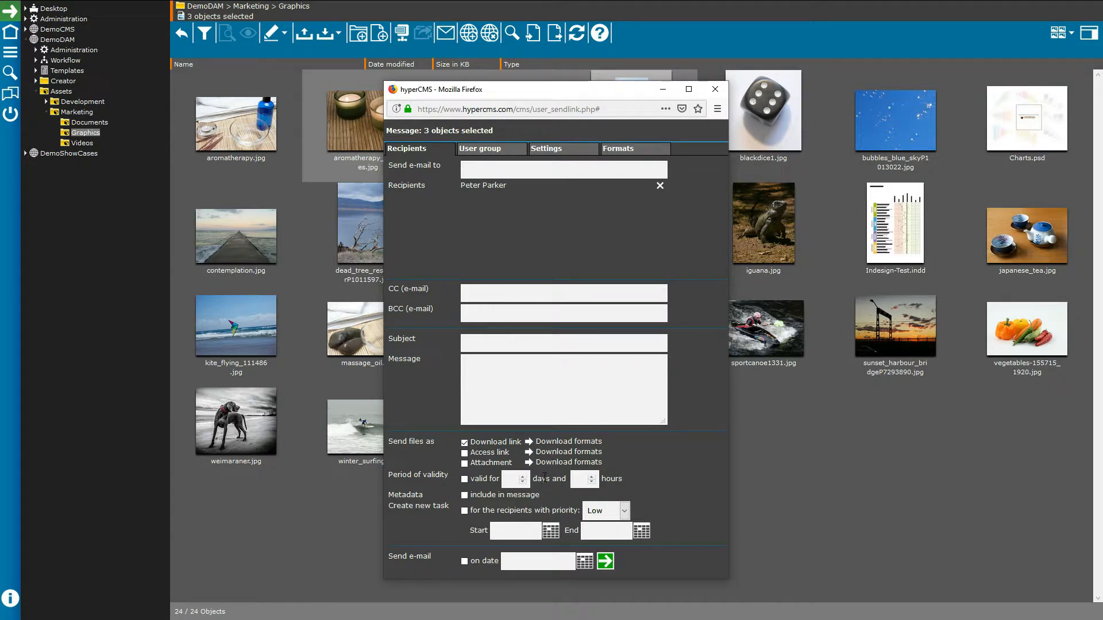
click(465, 479)
click(507, 481)
text(3)
click(576, 479)
text(2)
Step: Look through the date picker, User group, Settings and Formats options, then close the mail-link dialog
click(584, 562)
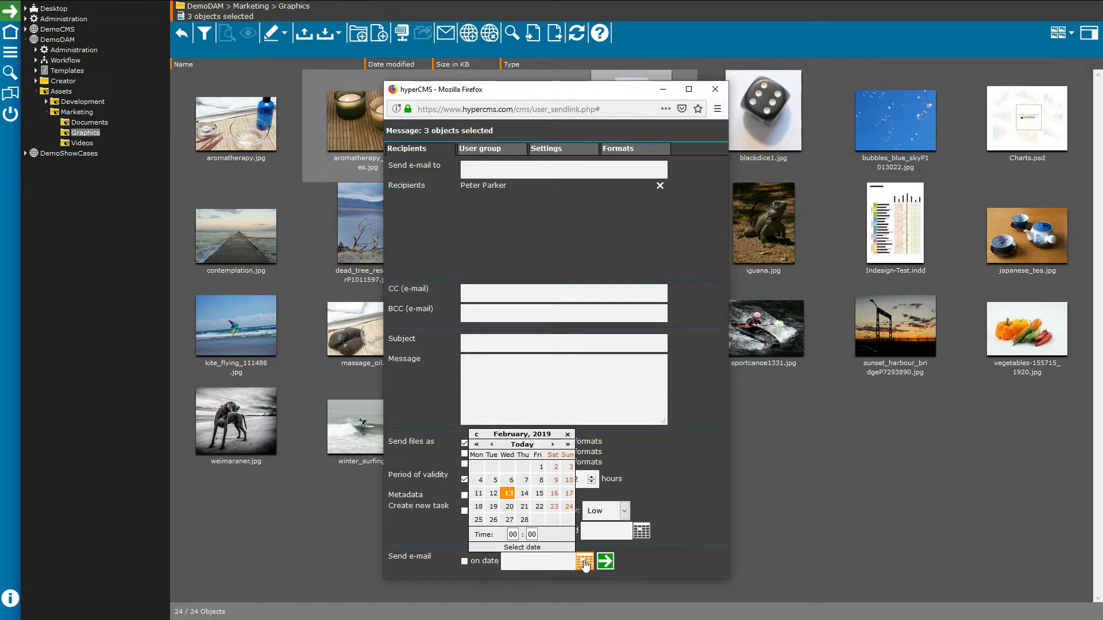
click(585, 563)
click(584, 563)
click(483, 150)
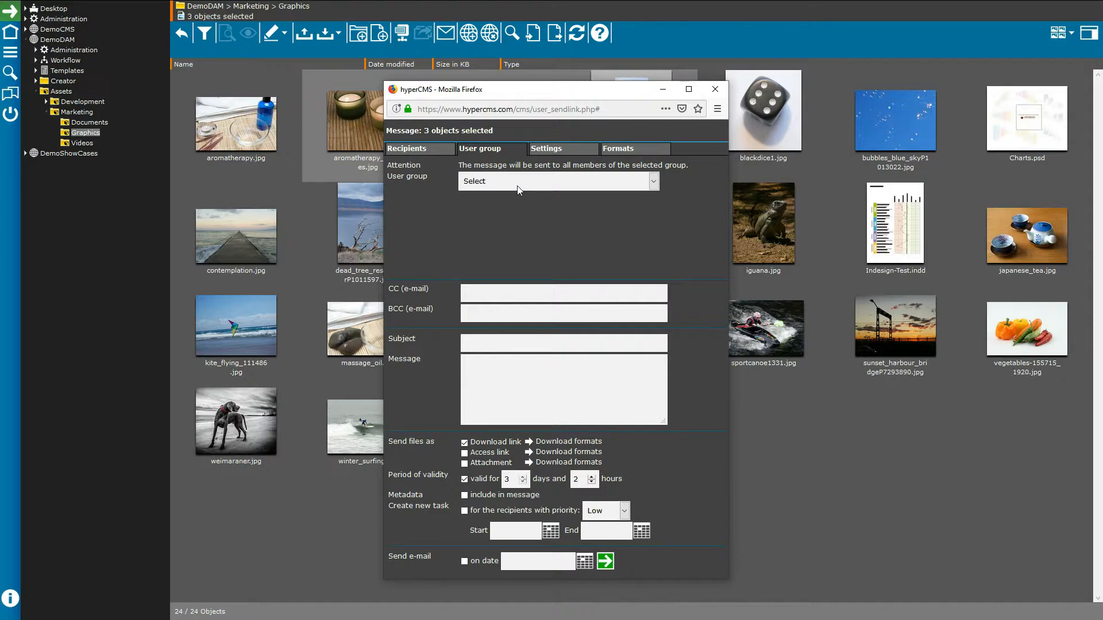
click(547, 150)
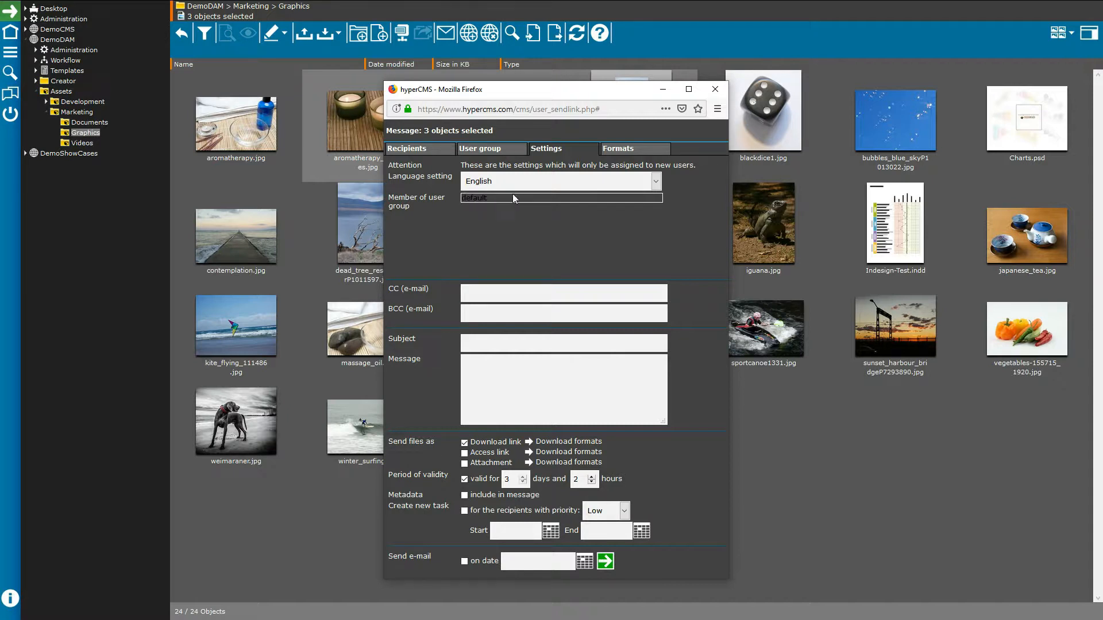
click(607, 152)
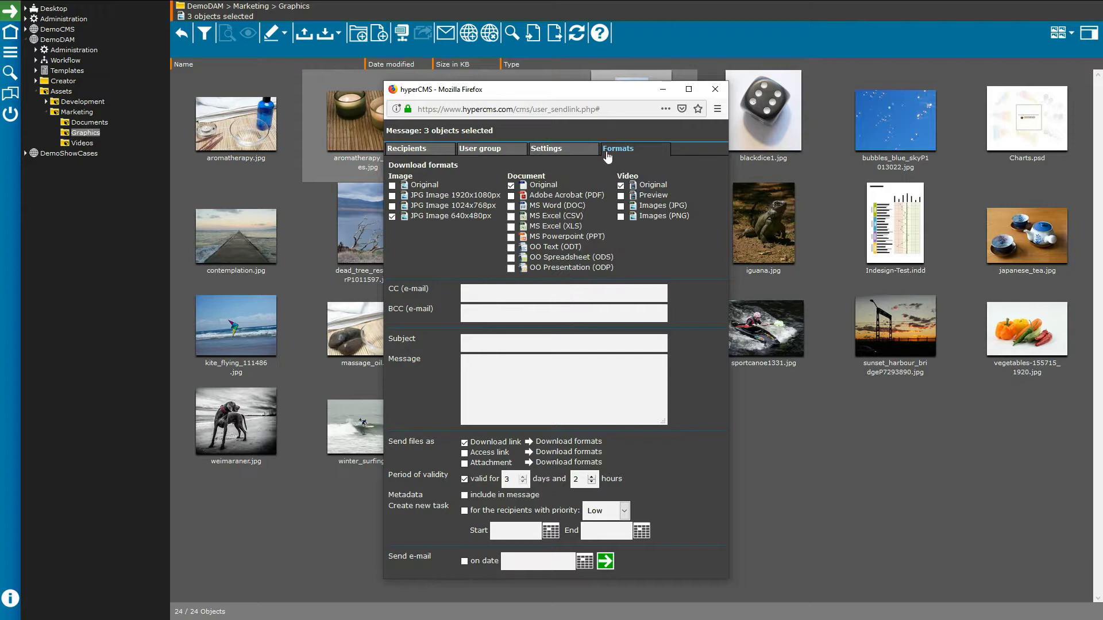
click(402, 151)
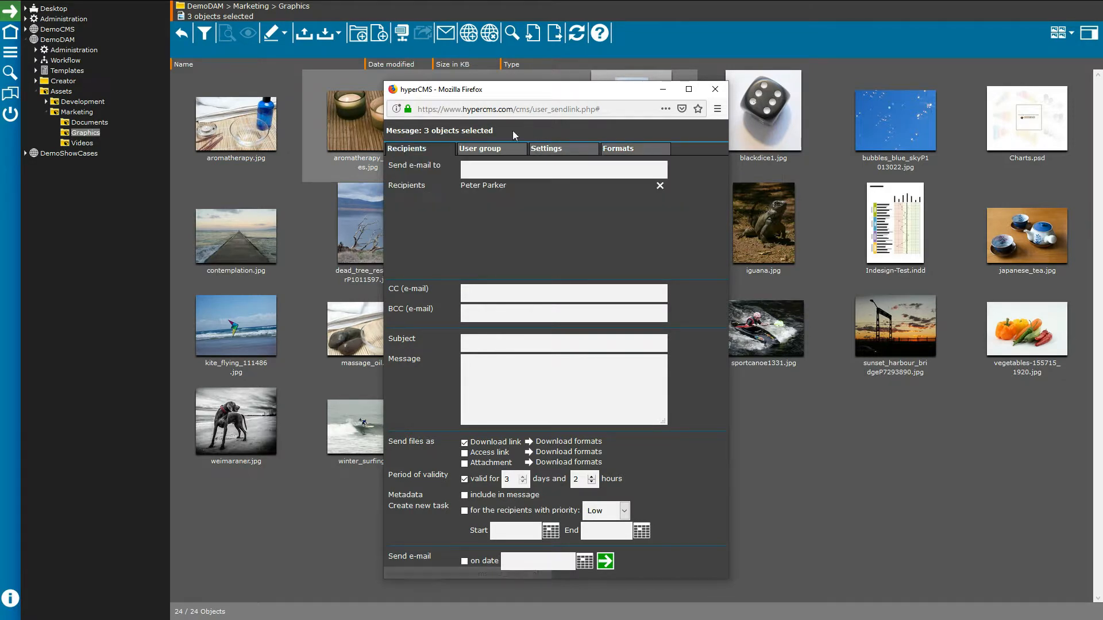
click(716, 95)
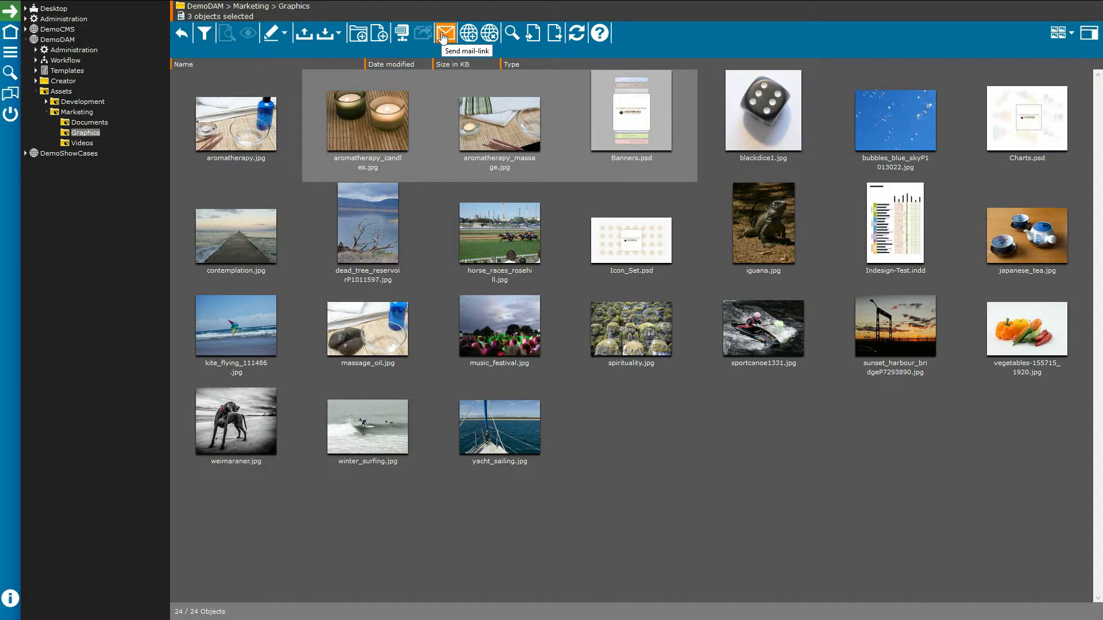
Step: Look at the Graphics folder's search-and-replace options, then return to the thumbnails
click(489, 35)
click(512, 35)
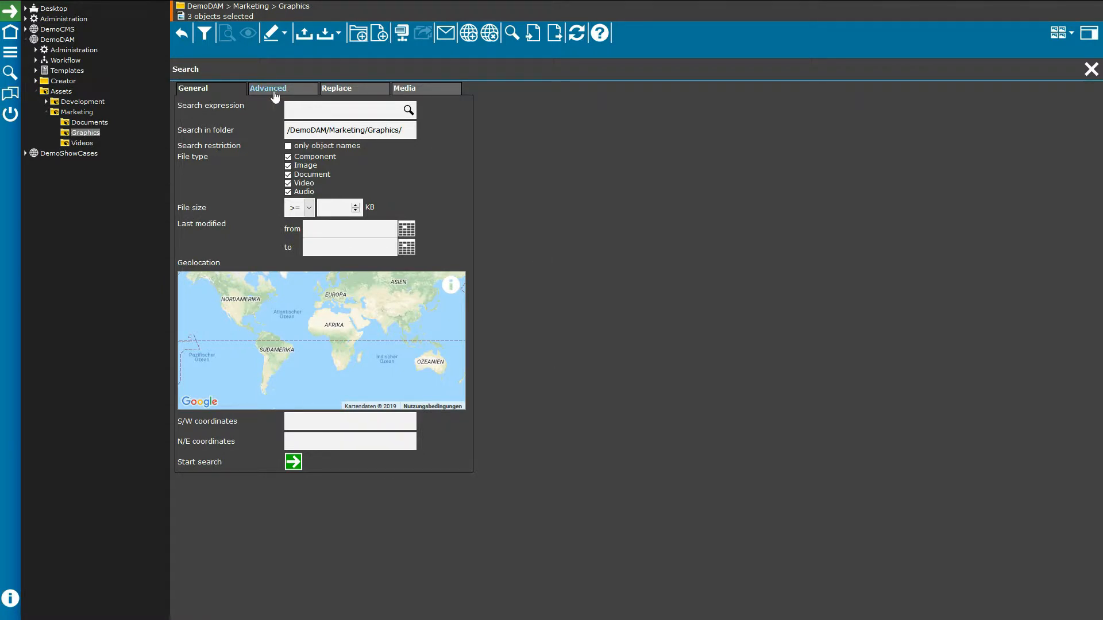
click(332, 92)
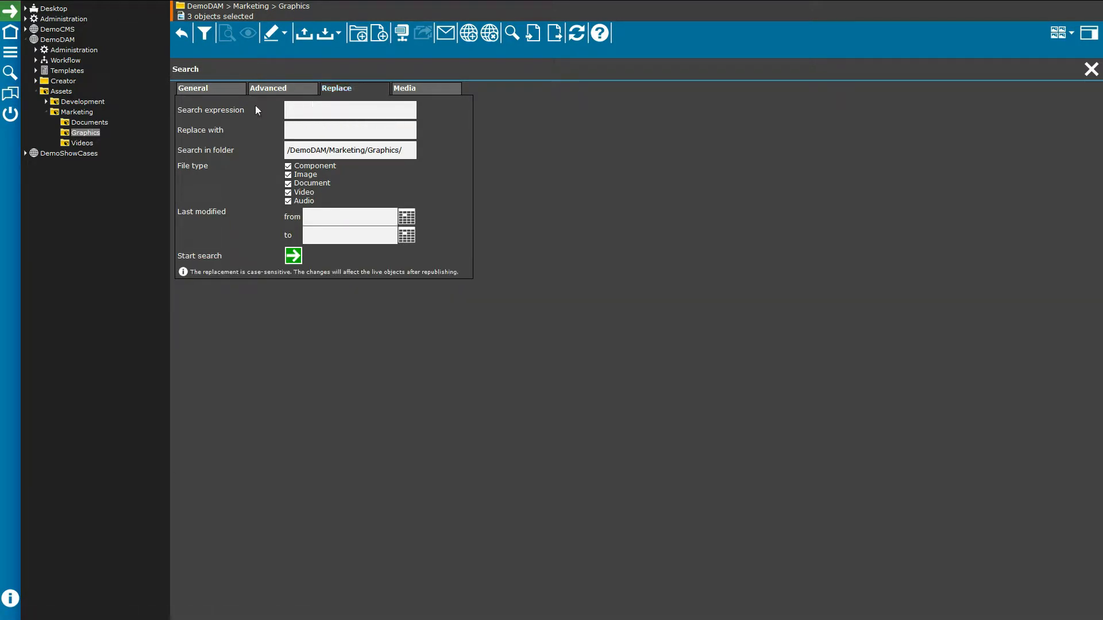
click(308, 129)
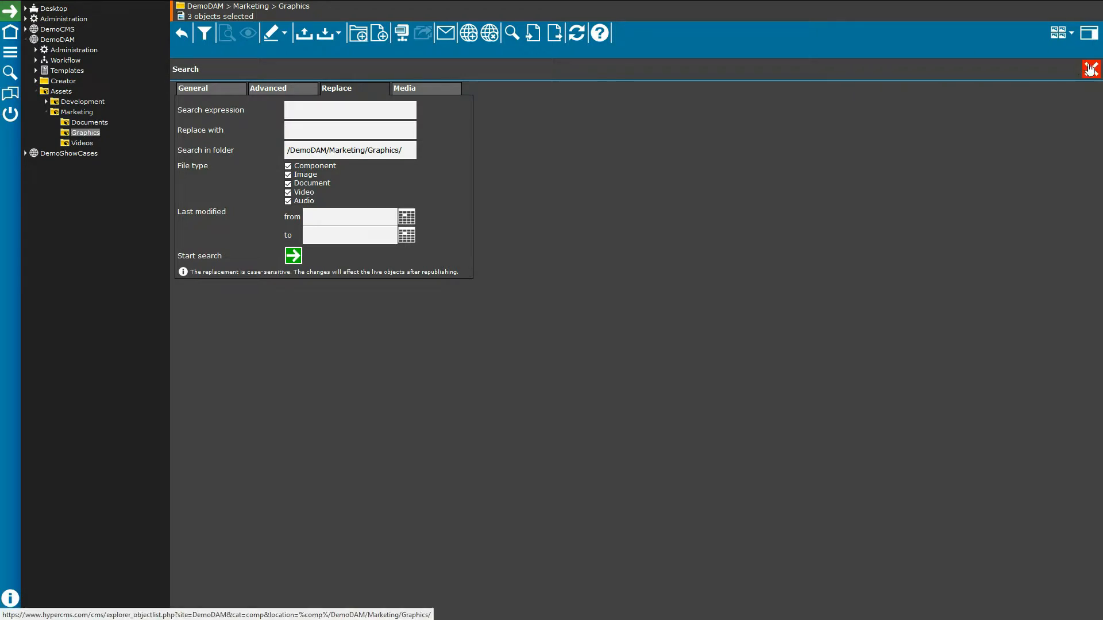
click(1091, 69)
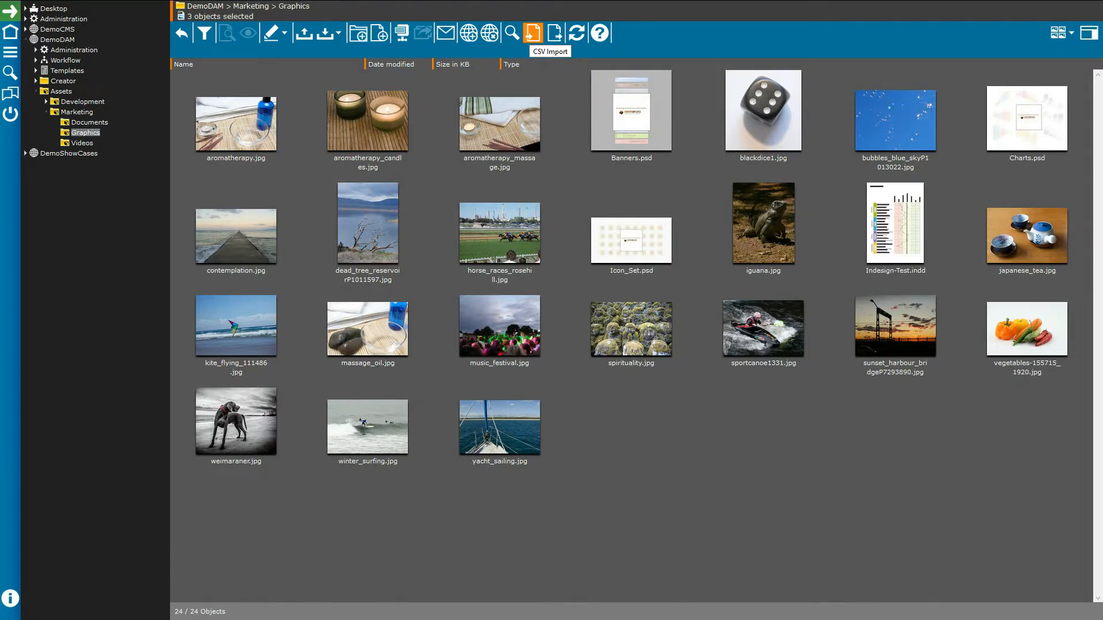
click(533, 33)
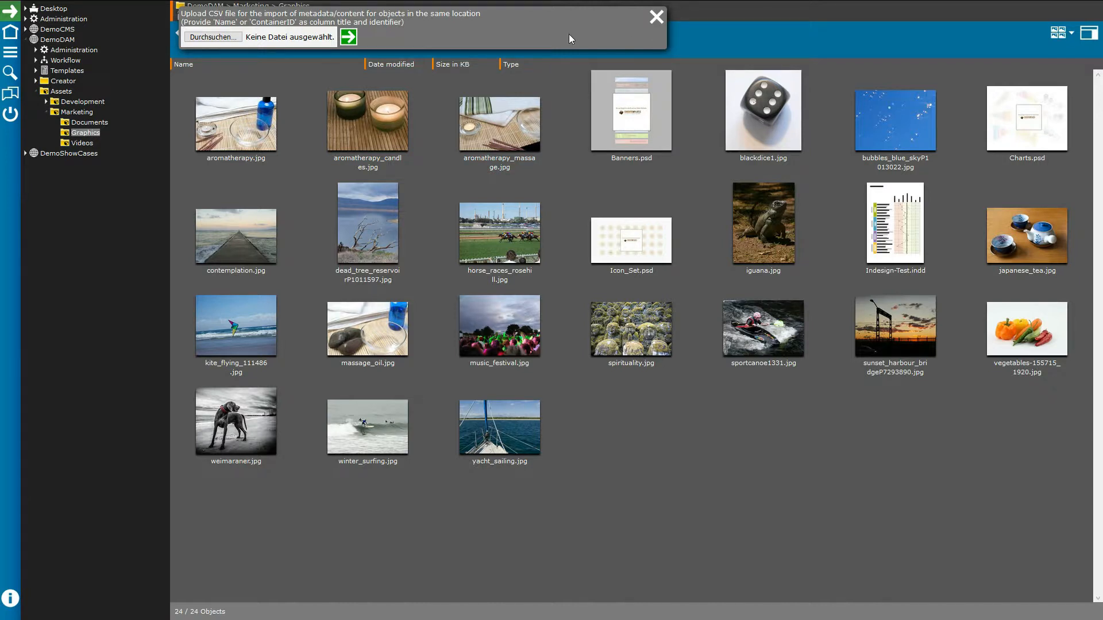
click(653, 21)
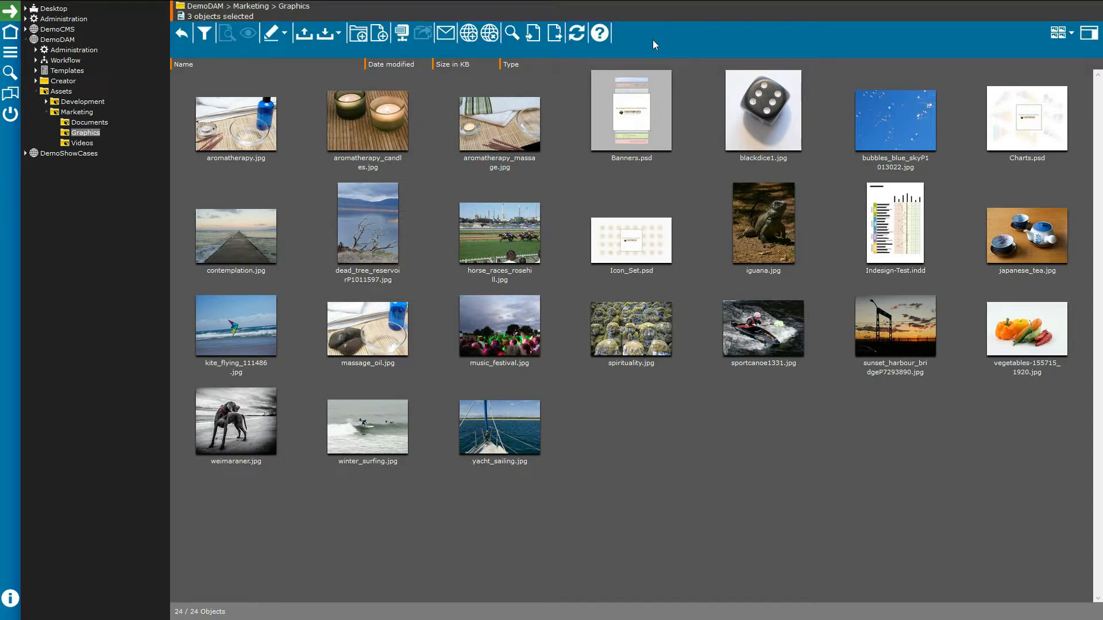
click(262, 151)
shift+click(632, 115)
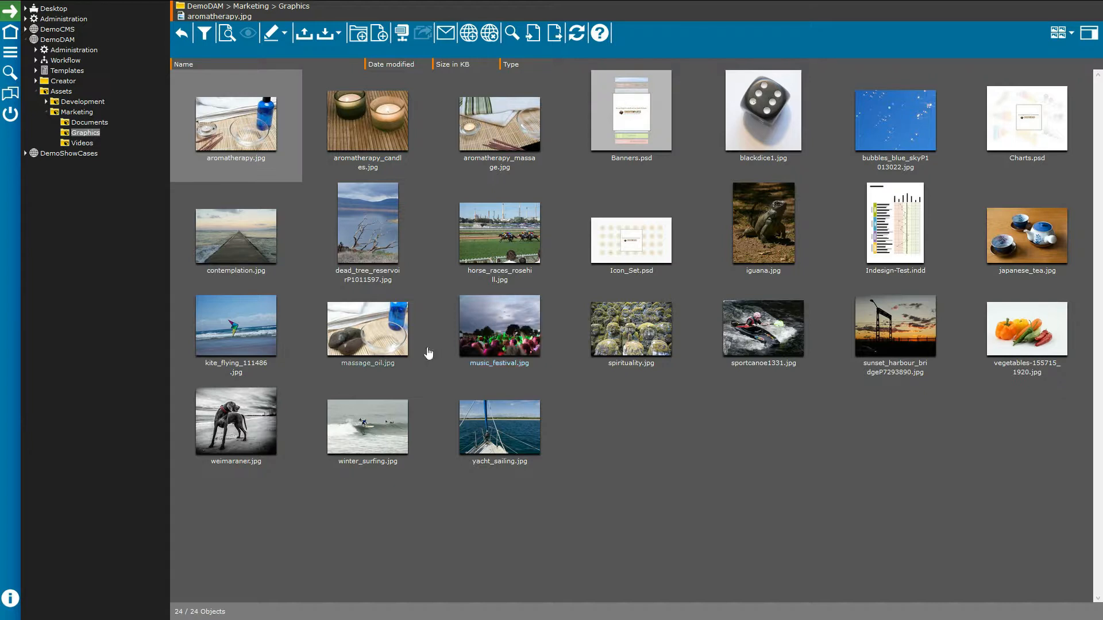
double_click(253, 418)
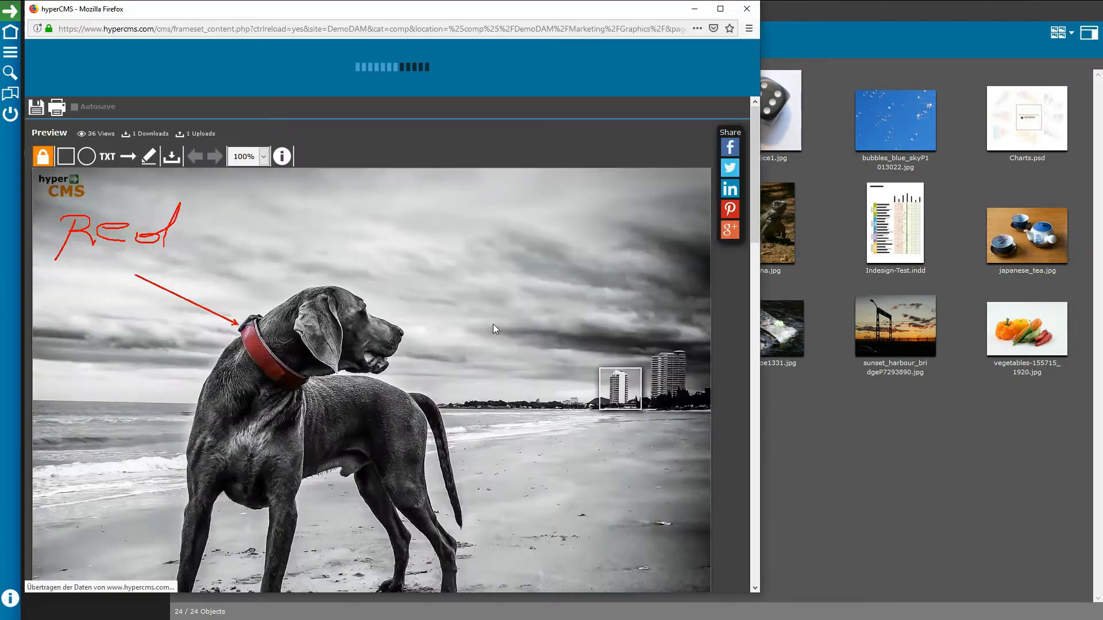
Step: Shift the weimaraner.jpg window right, view its annotations, and start a box on the collar
drag(547, 16, 748, 24)
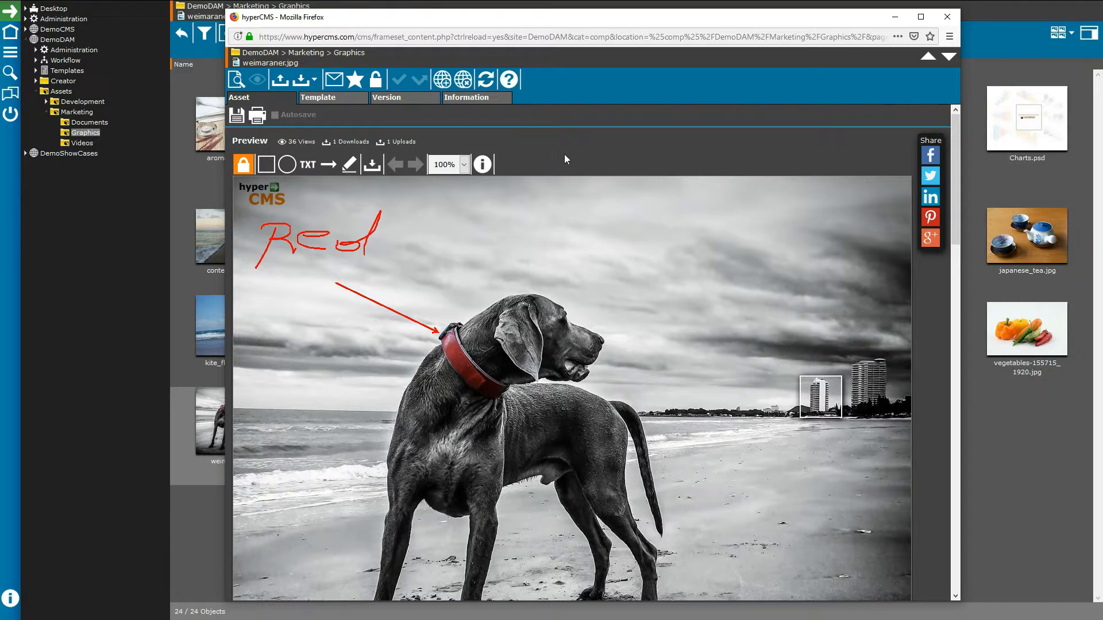
mouse_move(487, 164)
mouse_move(827, 393)
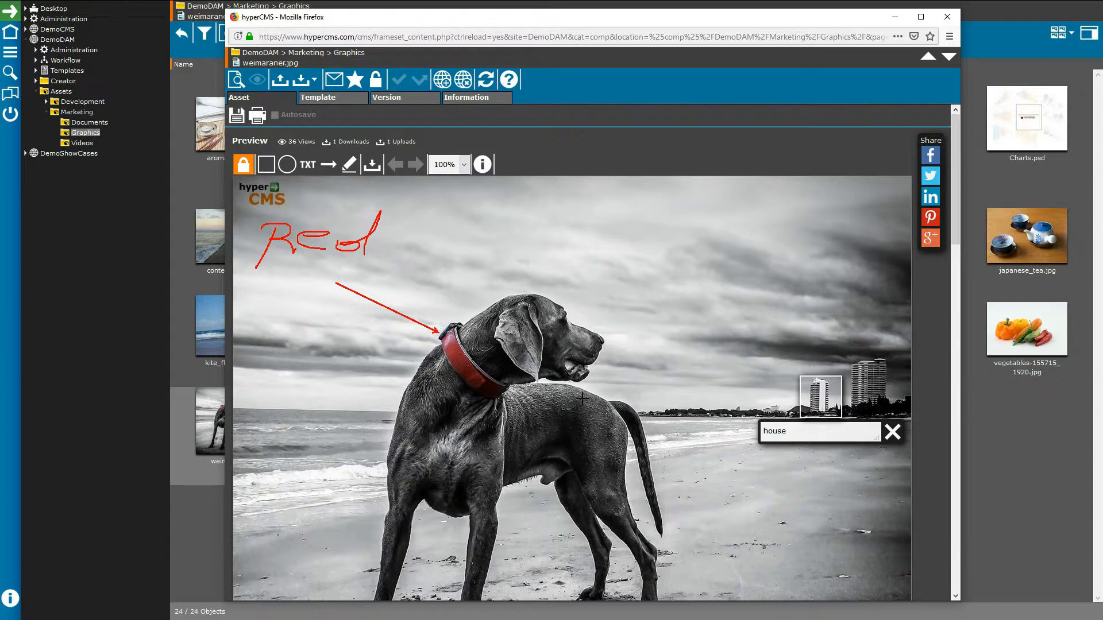
click(465, 370)
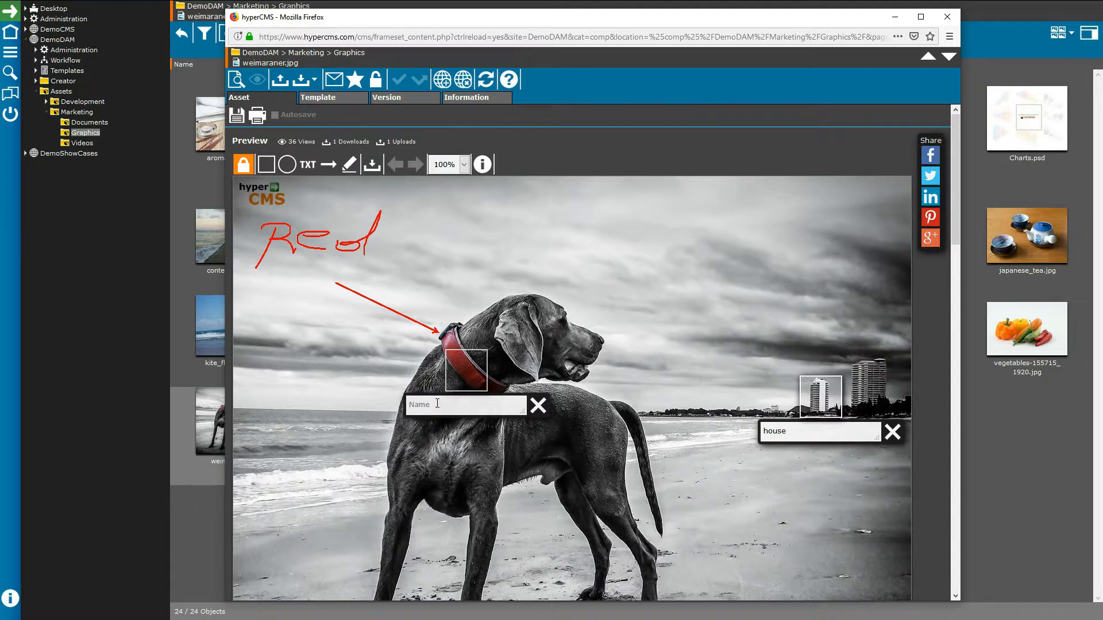
Step: Delete the collar box and draw a red arrow pointing down at the dog's collar
click(539, 405)
click(328, 166)
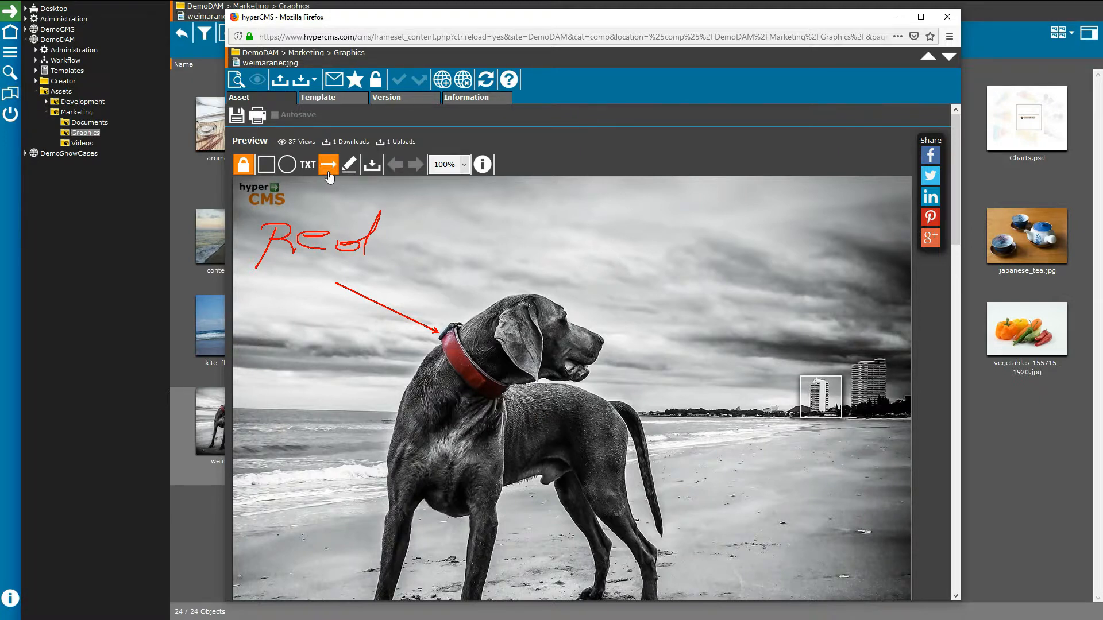
click(267, 165)
click(303, 167)
click(328, 166)
drag(493, 262, 466, 311)
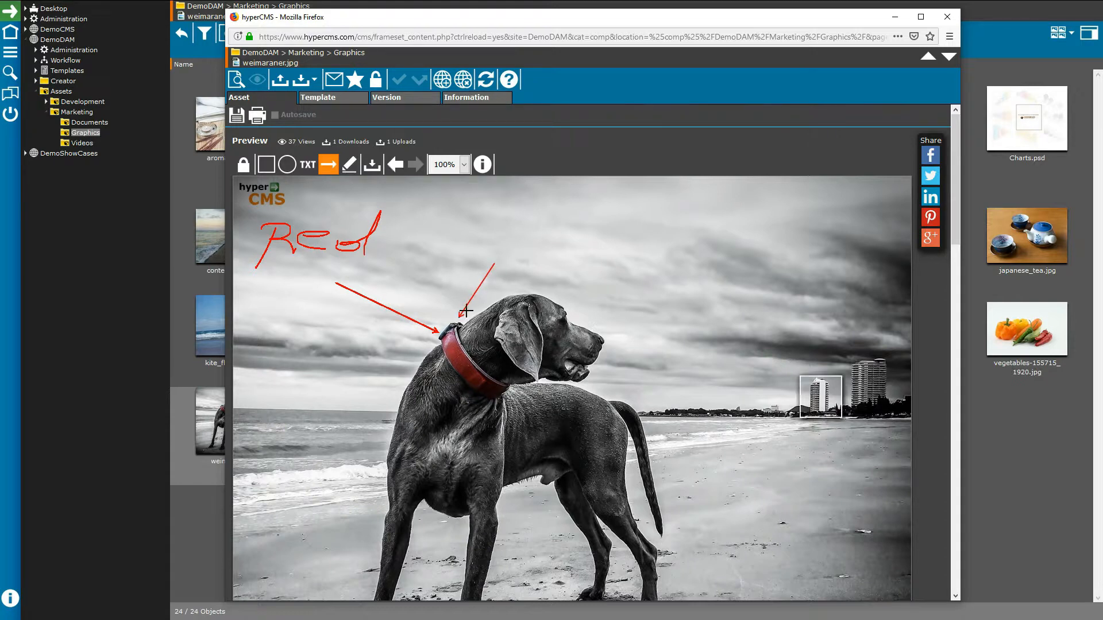
Step: Add the text note 'I want it in blue' beside the arrow
click(309, 166)
click(497, 257)
text(I want)
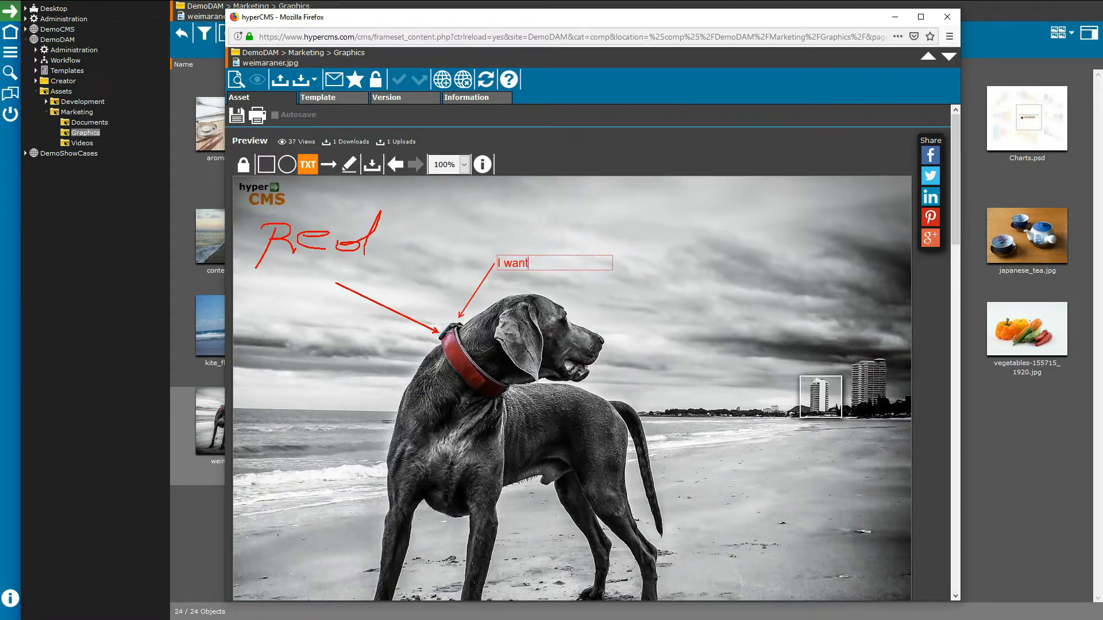
text( it in blue)
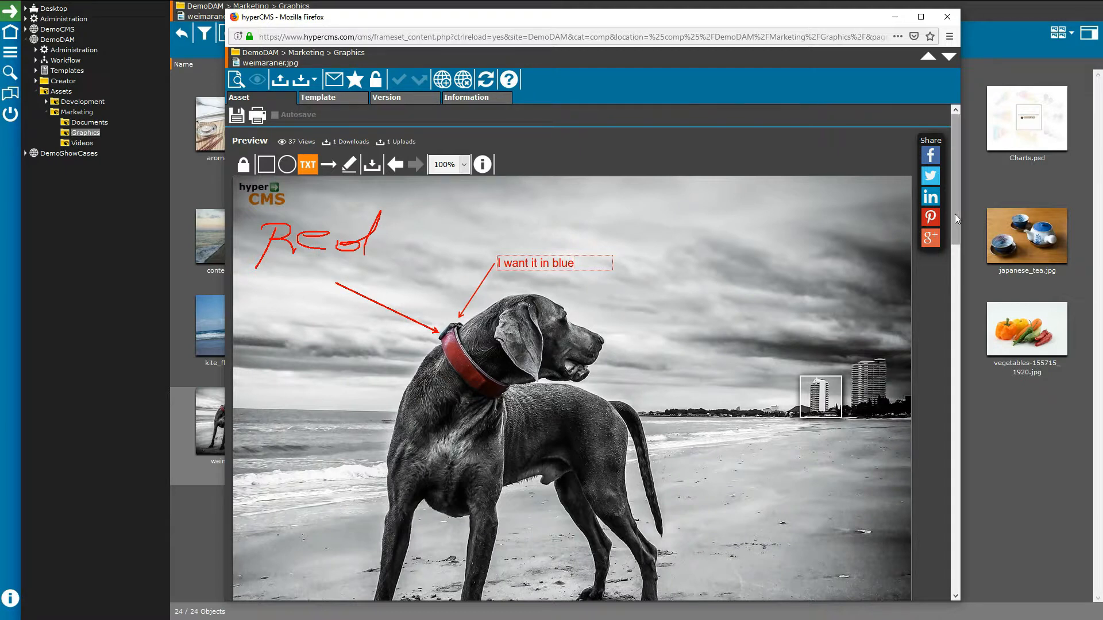
drag(957, 214, 940, 365)
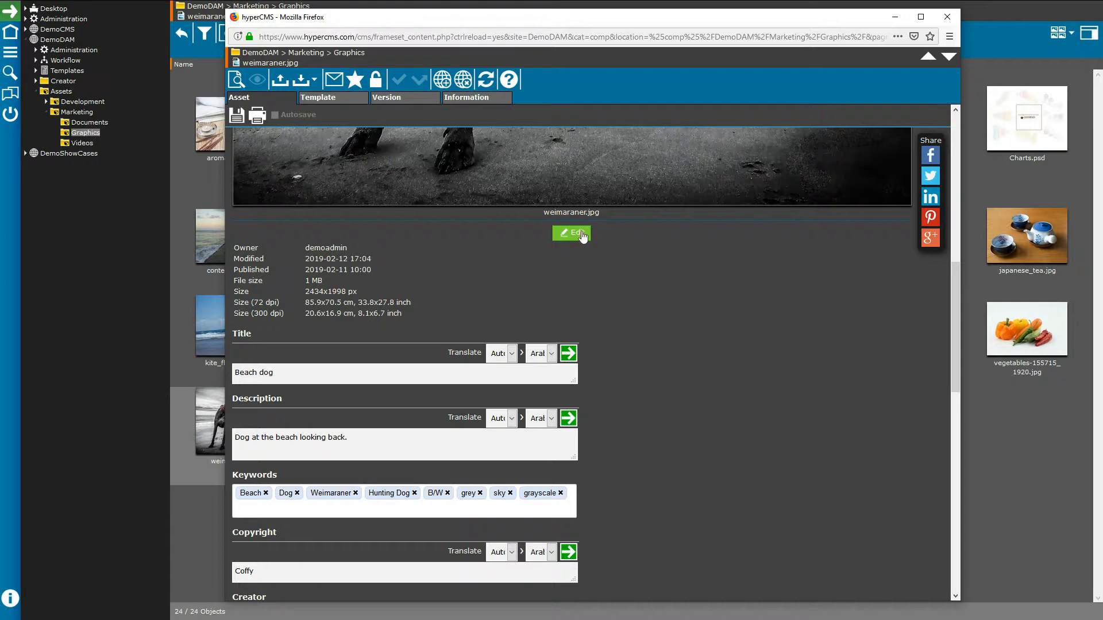
Step: Scroll past the image to weimaraner.jpg's title, keywords, copyright and creator fields
drag(955, 279, 949, 322)
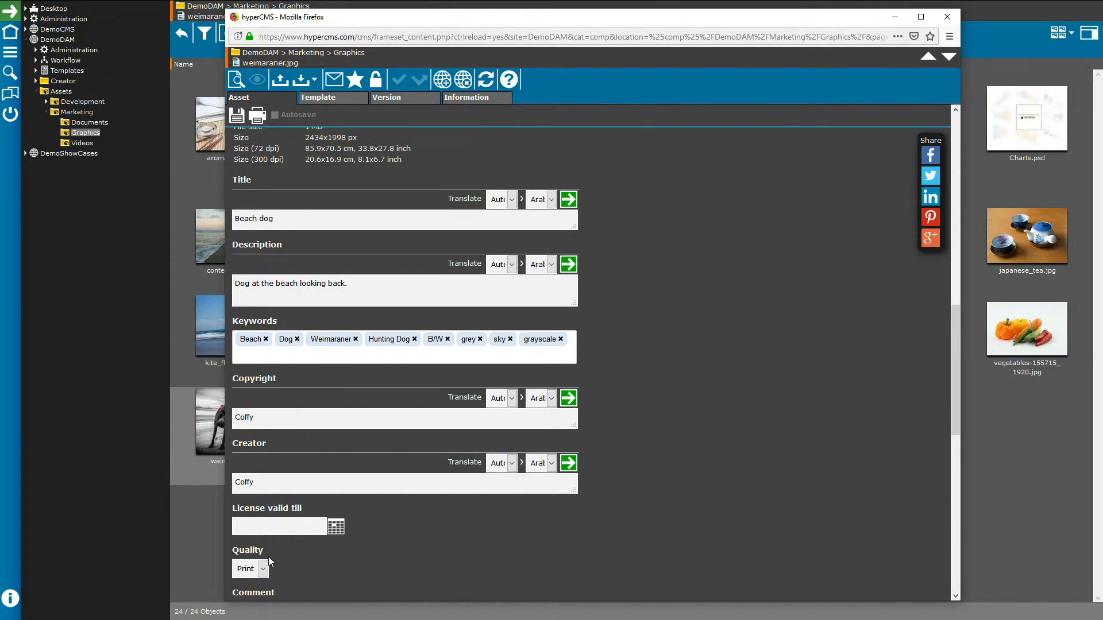
drag(951, 324, 955, 343)
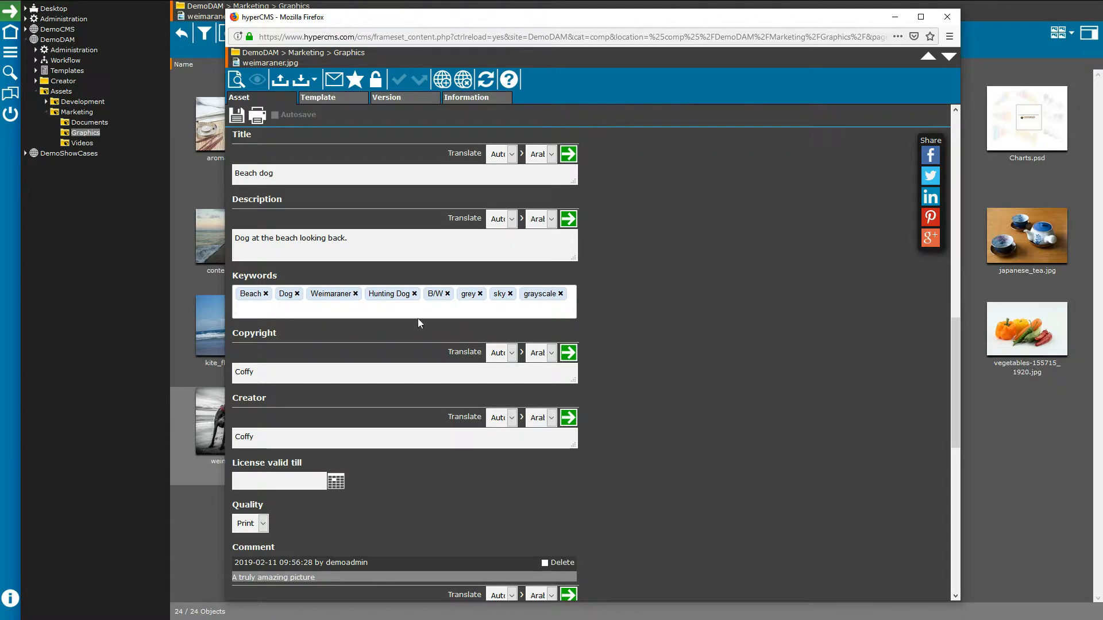
Step: Add the free-text keyword 'aaaaa' to weimaraner.jpg's Keywords
text(a)
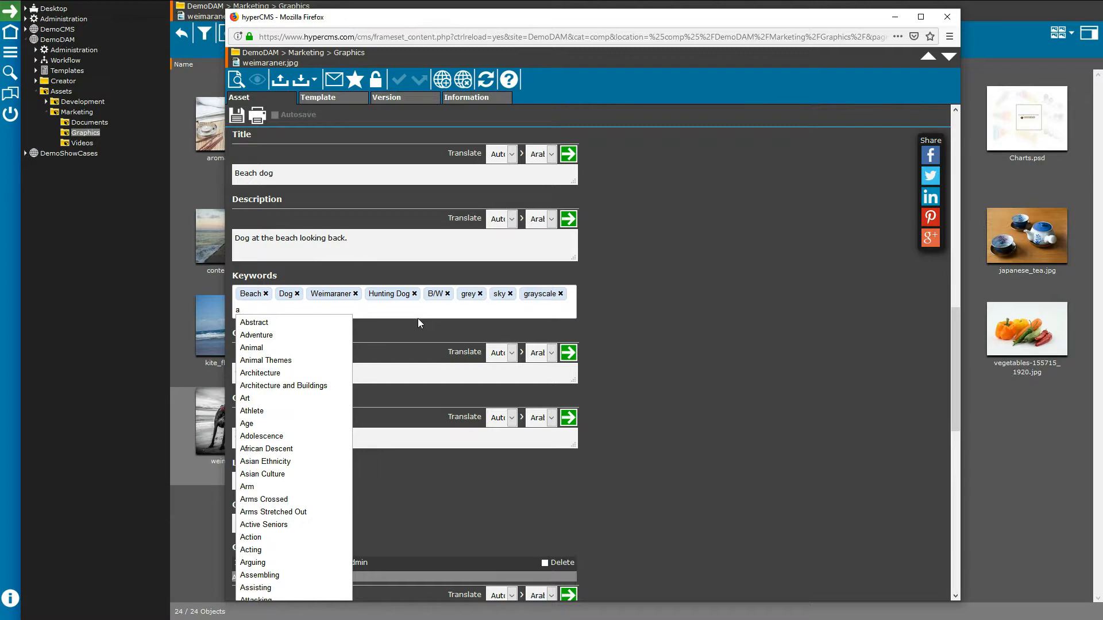
text(aaaa)
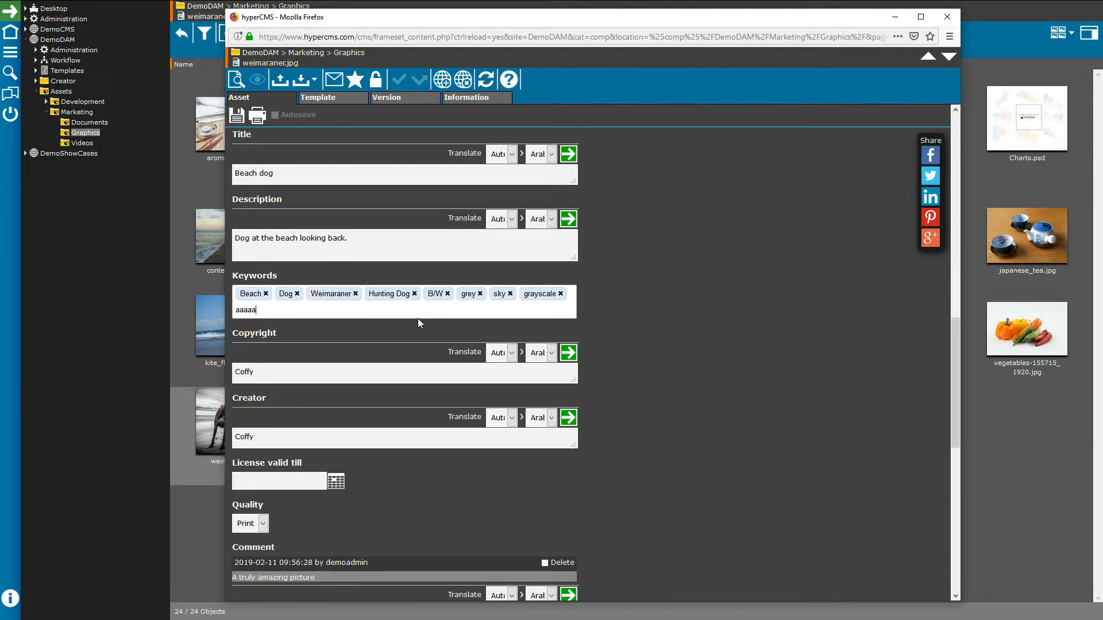
key(Return)
Step: Pan the Geolocation map to Europe and drop a location marker in central Europe
scroll(353, 351, down, 1)
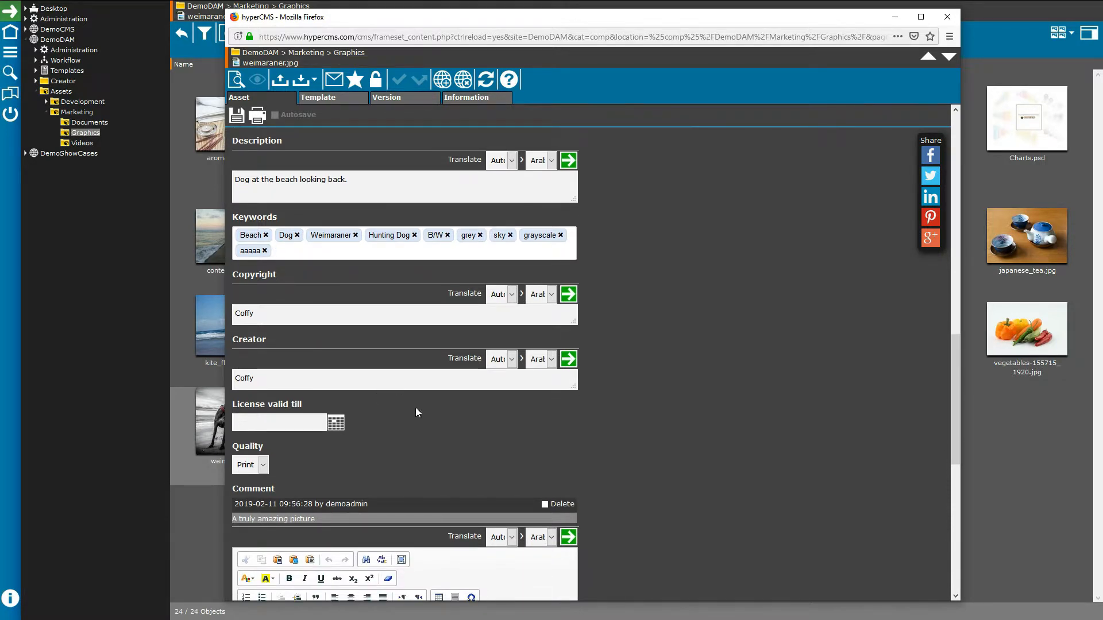
scroll(422, 409, down, 1)
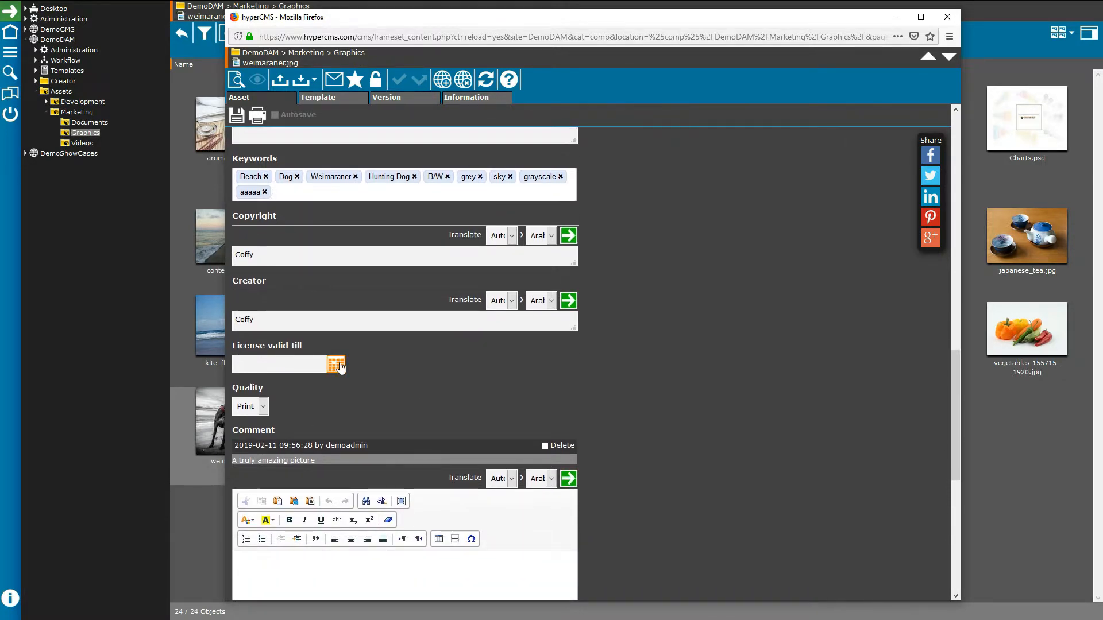
scroll(326, 410, down, 2)
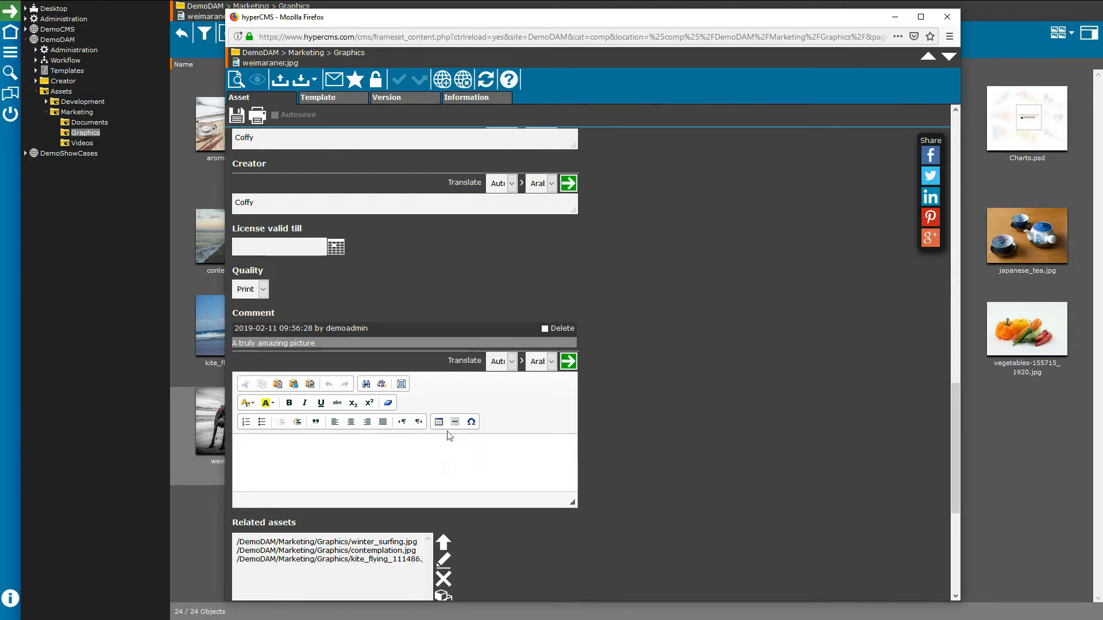
scroll(542, 444, down, 4)
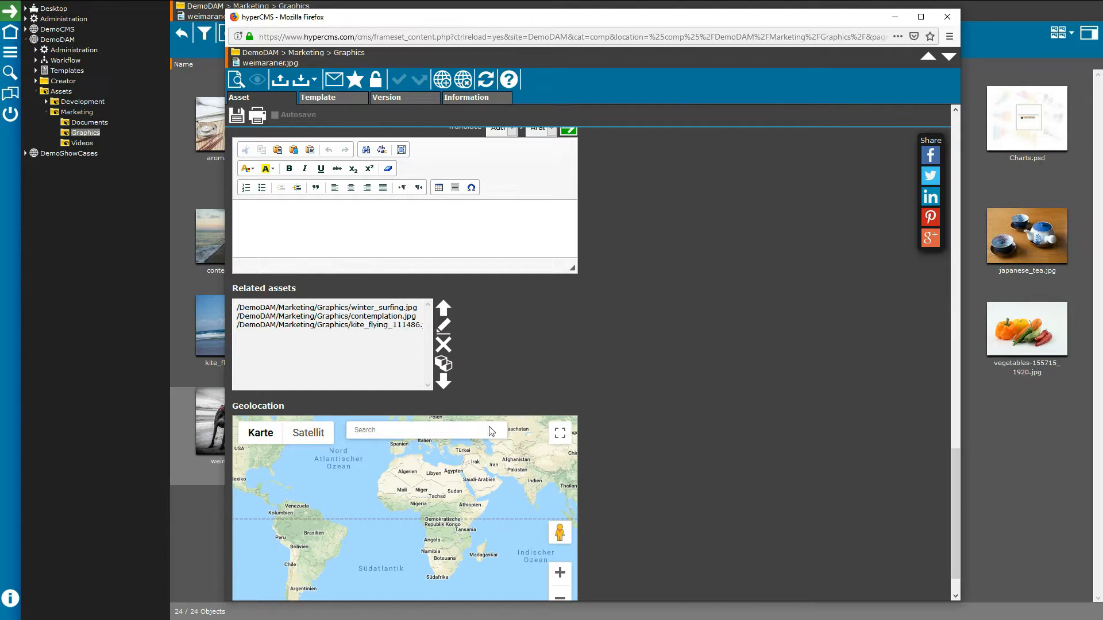
drag(441, 466, 396, 506)
click(395, 506)
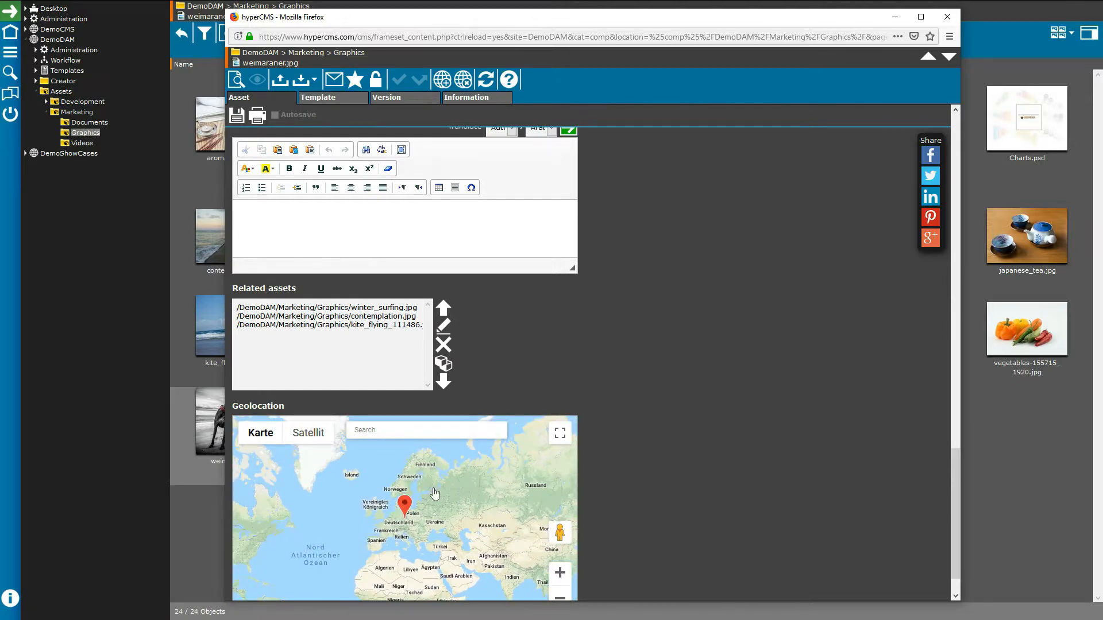
drag(956, 473, 929, 221)
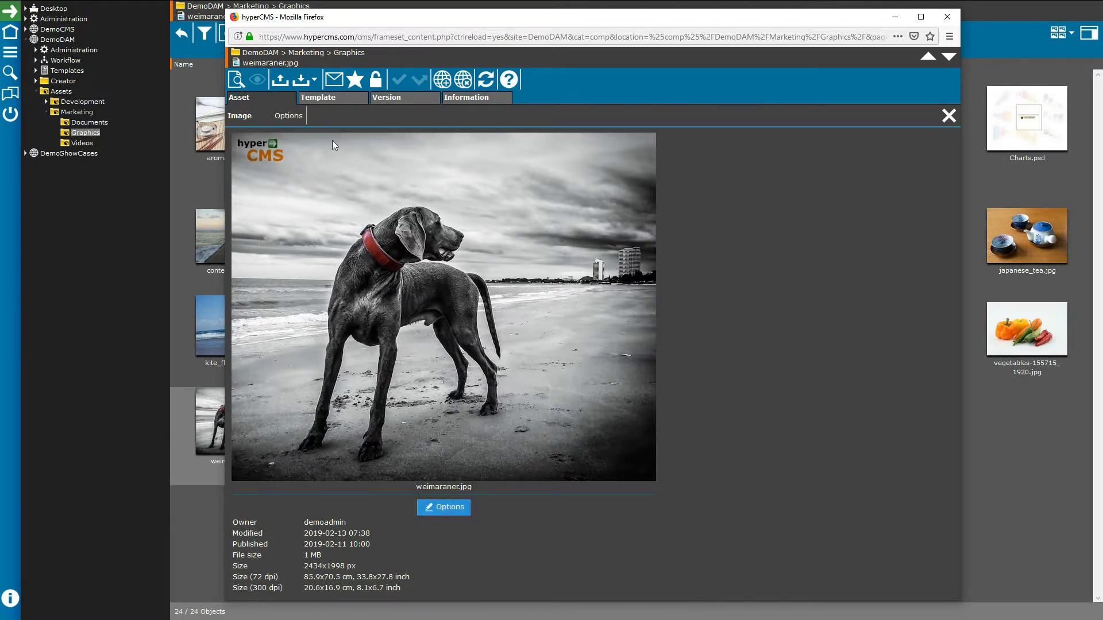
Step: Crop weimaraner.jpg to 1286×1397 px around the dog and preview the result
click(306, 119)
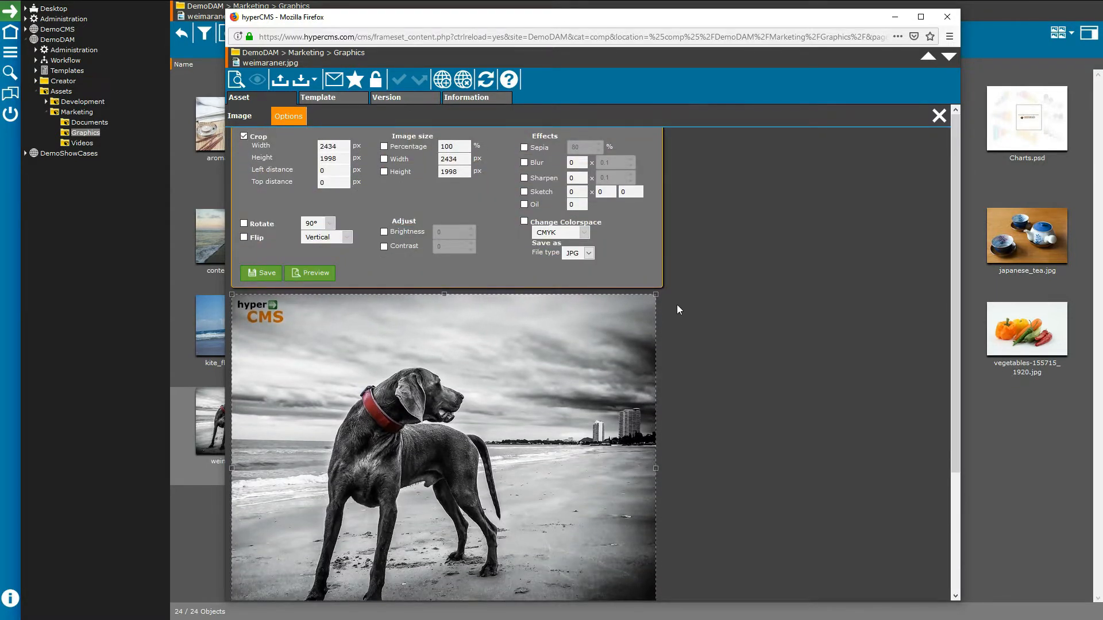
drag(655, 295, 482, 404)
drag(375, 497, 435, 428)
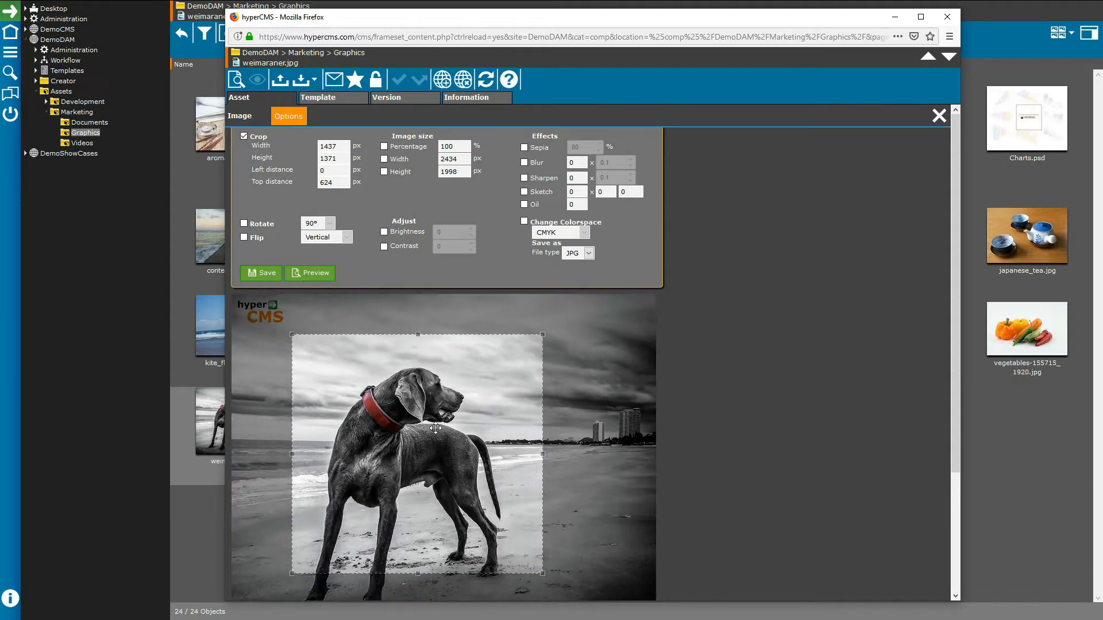
click(244, 136)
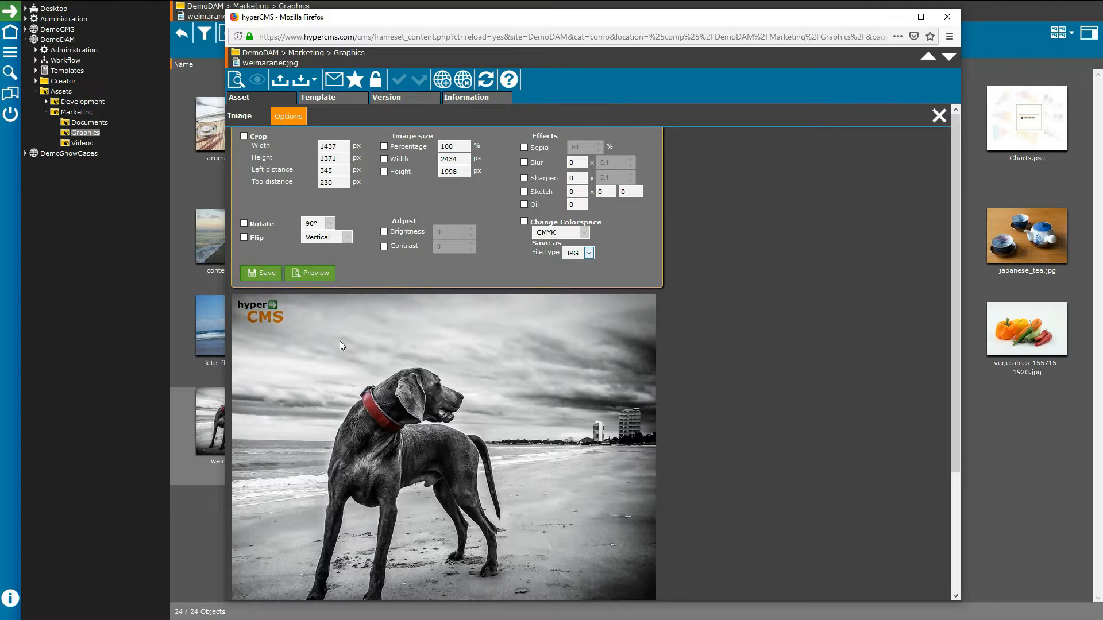
click(245, 136)
drag(655, 294, 456, 398)
drag(382, 485, 449, 433)
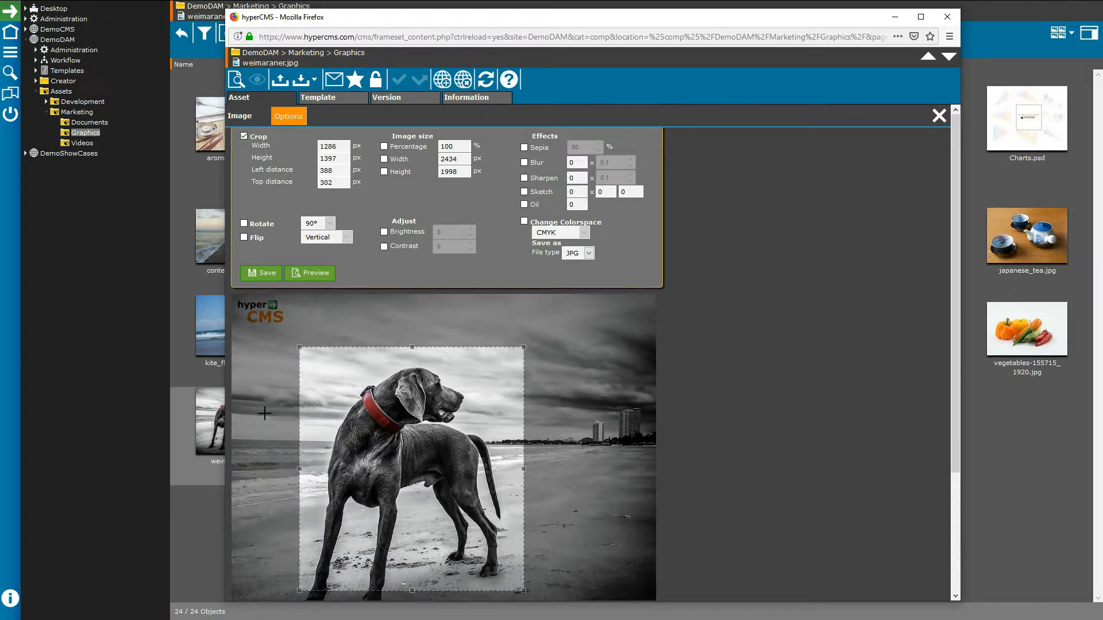
click(316, 273)
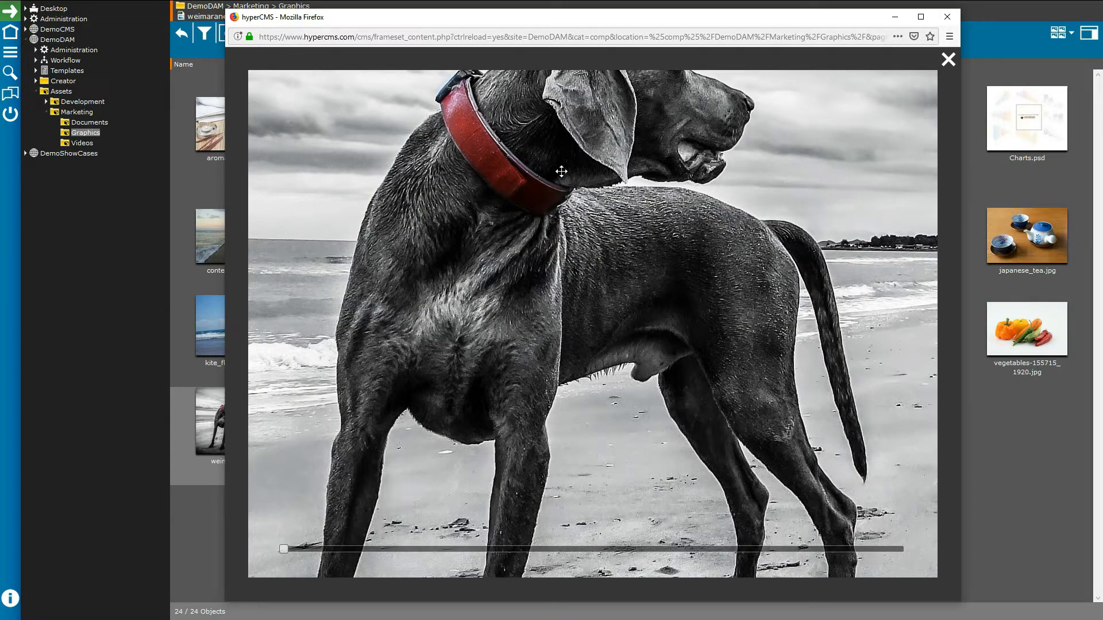
Step: Pan and zoom the enlarged crop preview, close it, and open the version history
drag(560, 172, 600, 269)
mouse_move(284, 549)
mouse_down()
mouse_move(637, 549)
mouse_move(284, 550)
mouse_up()
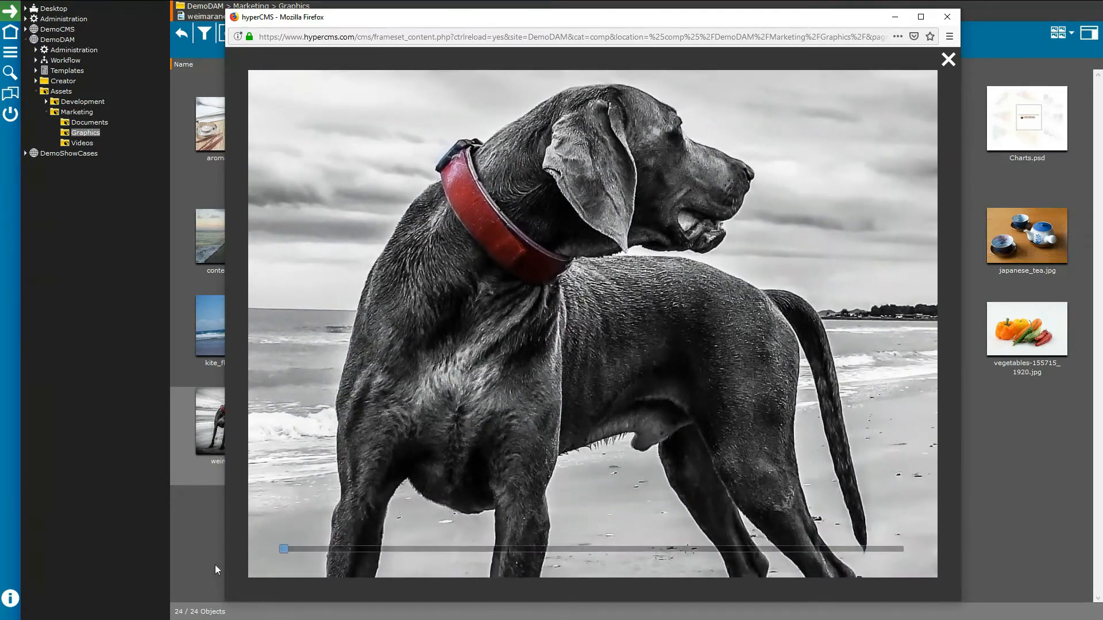
click(948, 59)
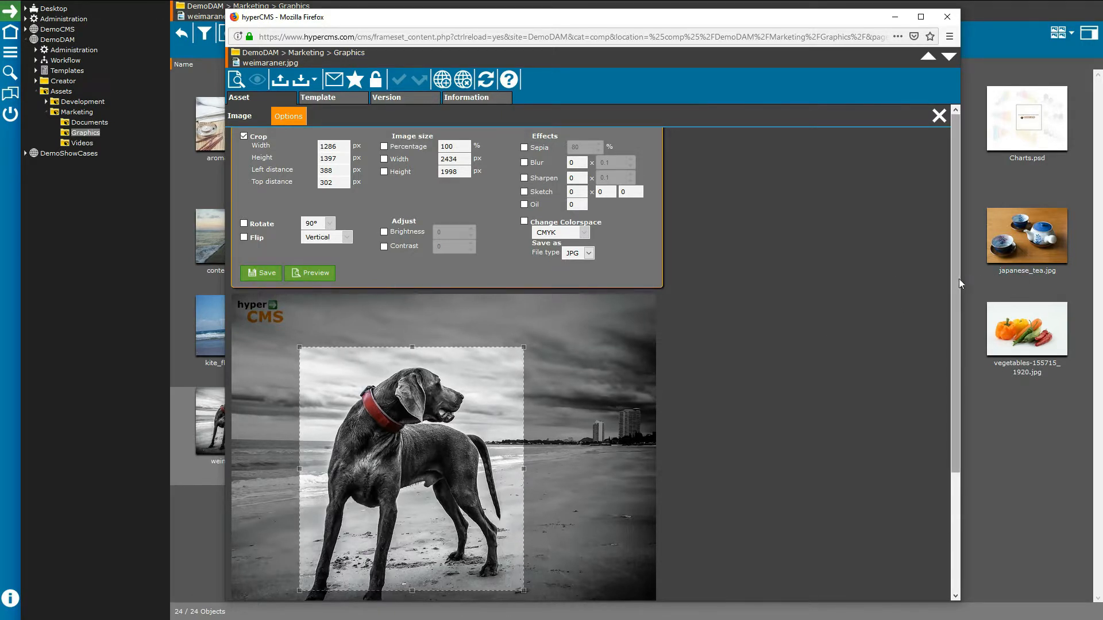
drag(956, 278, 956, 296)
drag(956, 352, 953, 271)
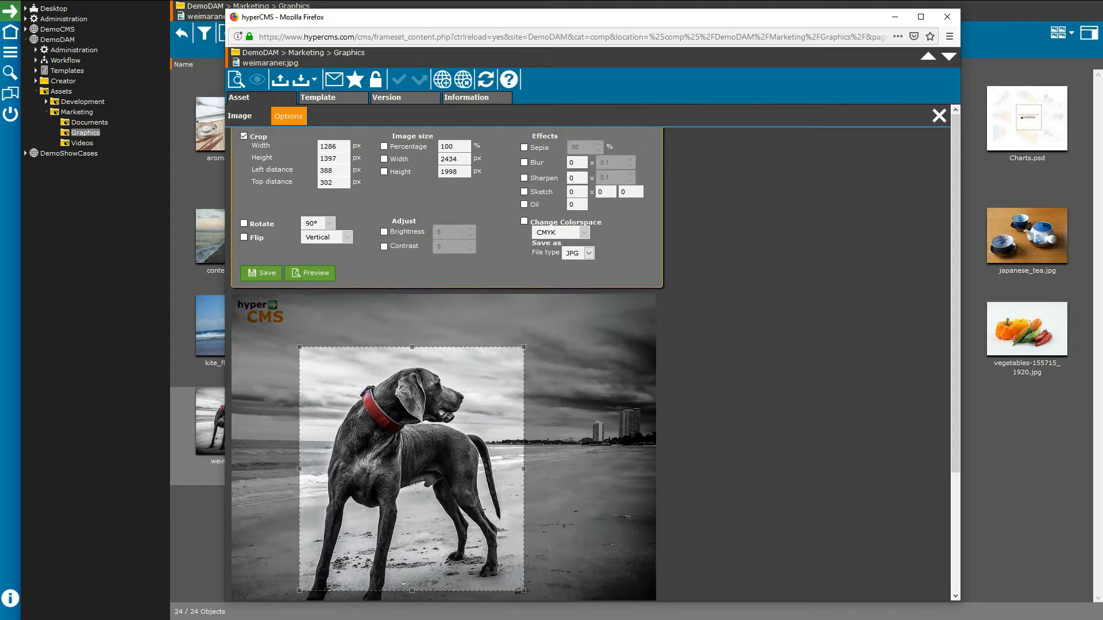
click(384, 101)
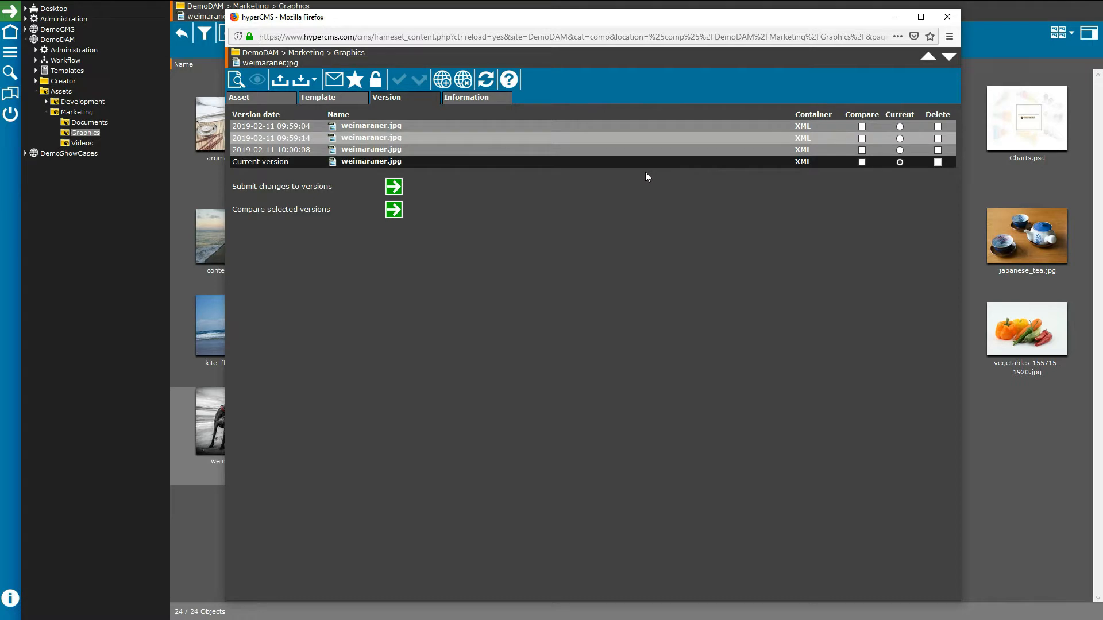
Step: Mark a 2019-02-11 version and compare the two marked versions
click(863, 139)
click(394, 209)
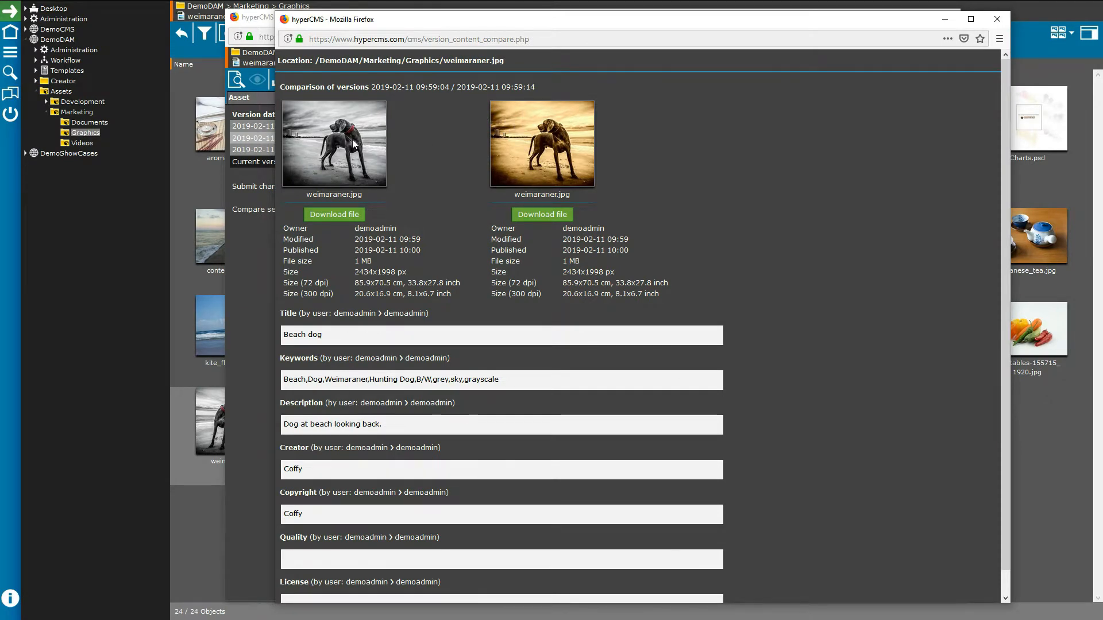
scroll(750, 298, down, 1)
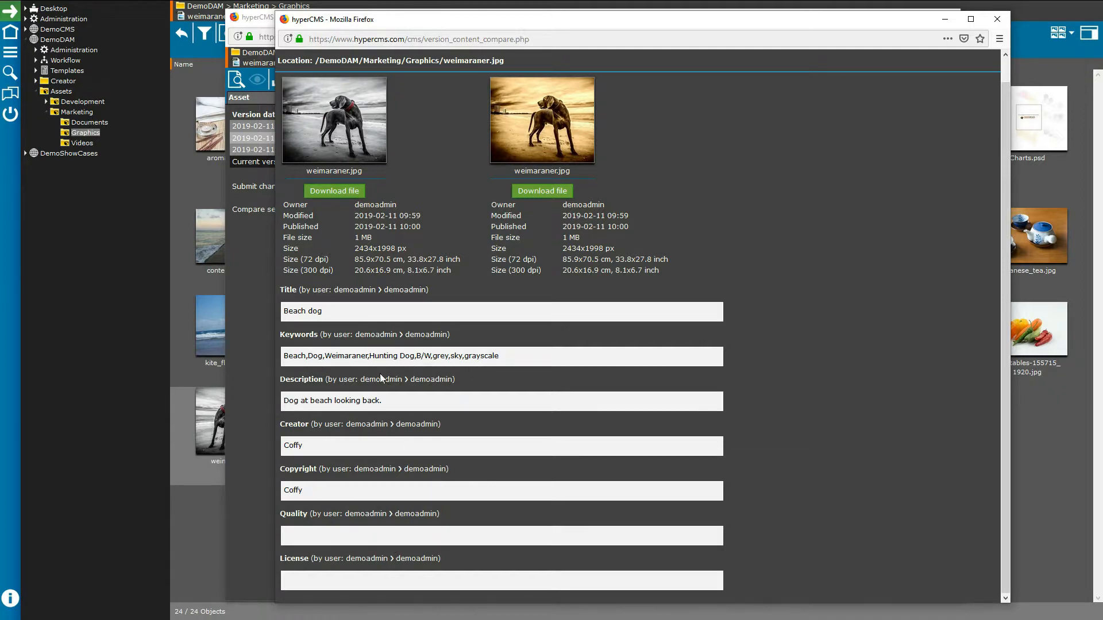
click(997, 19)
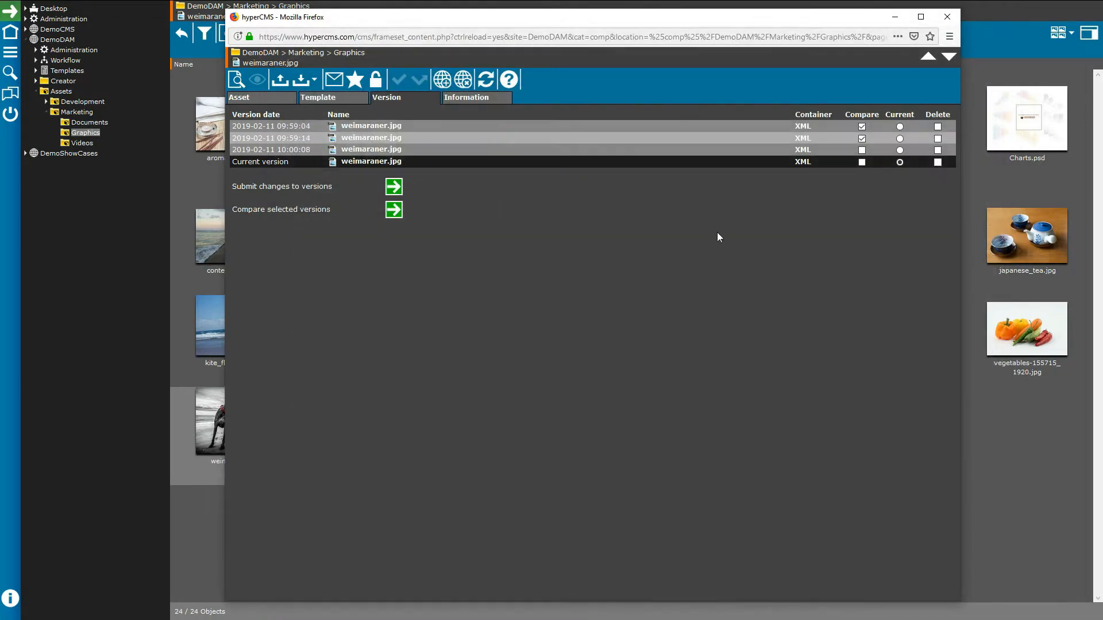
Step: Compare the older version with the current version, then go to the asset's information
click(862, 138)
click(861, 162)
click(394, 211)
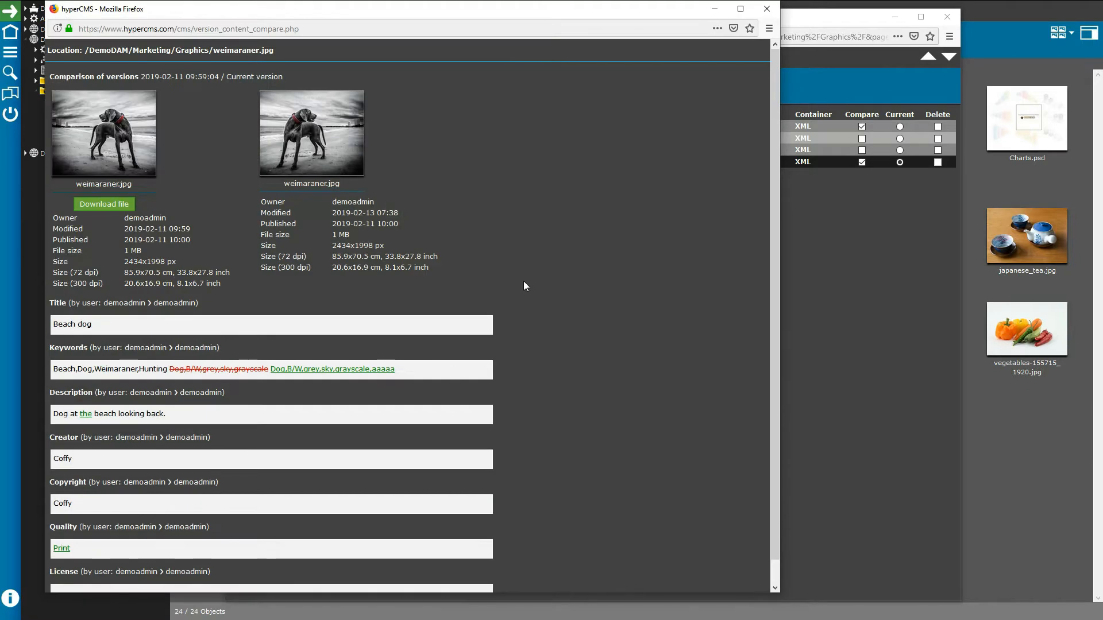
scroll(378, 366, down, 1)
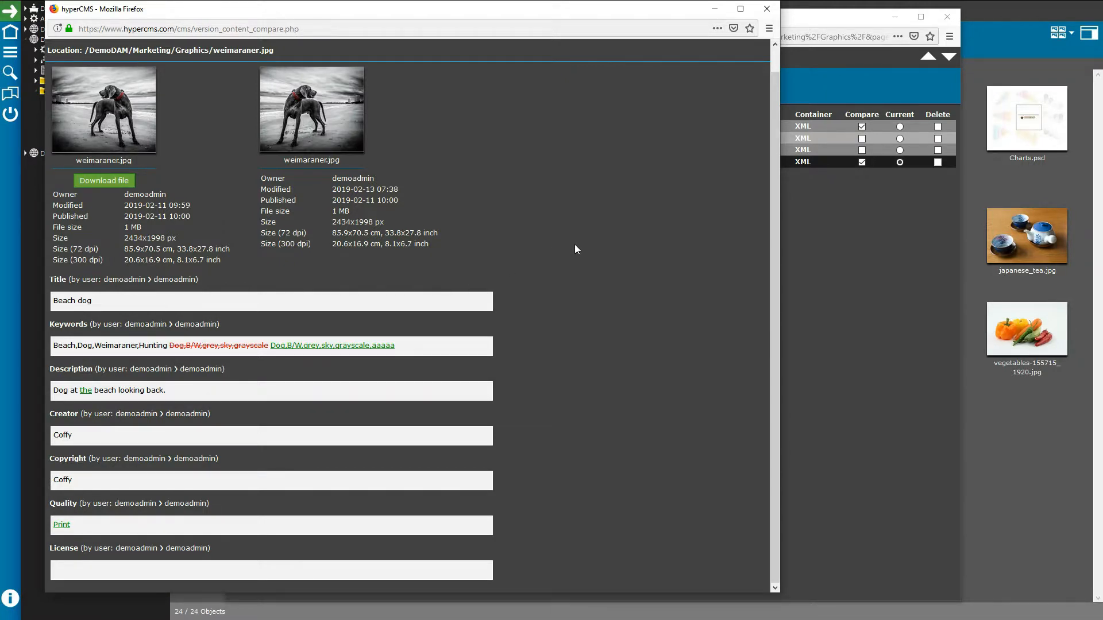
scroll(577, 250, up, 1)
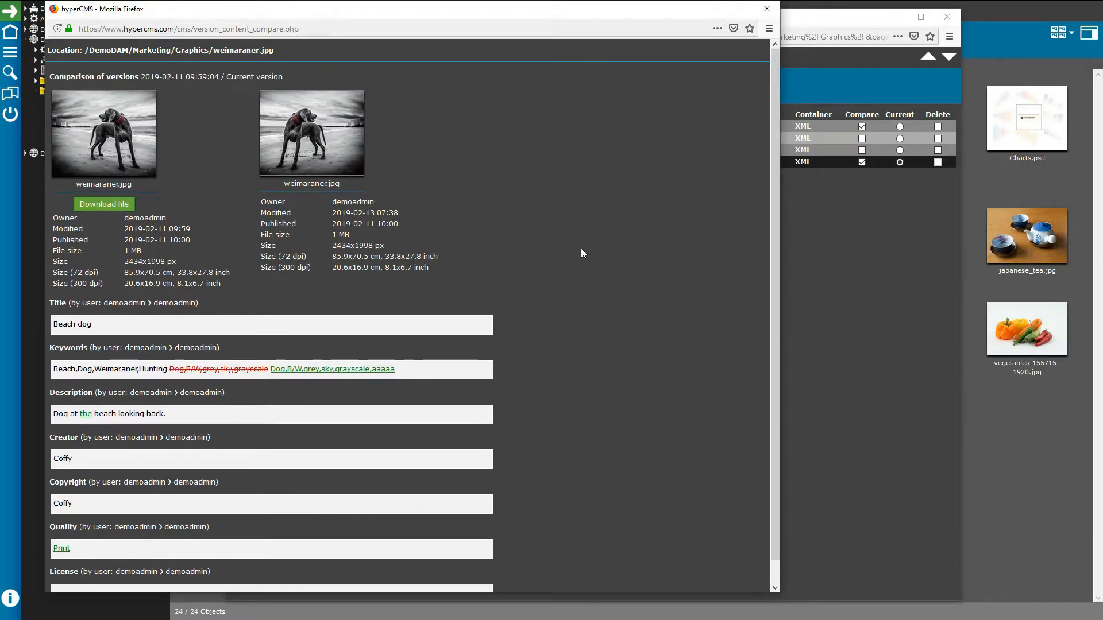
click(767, 8)
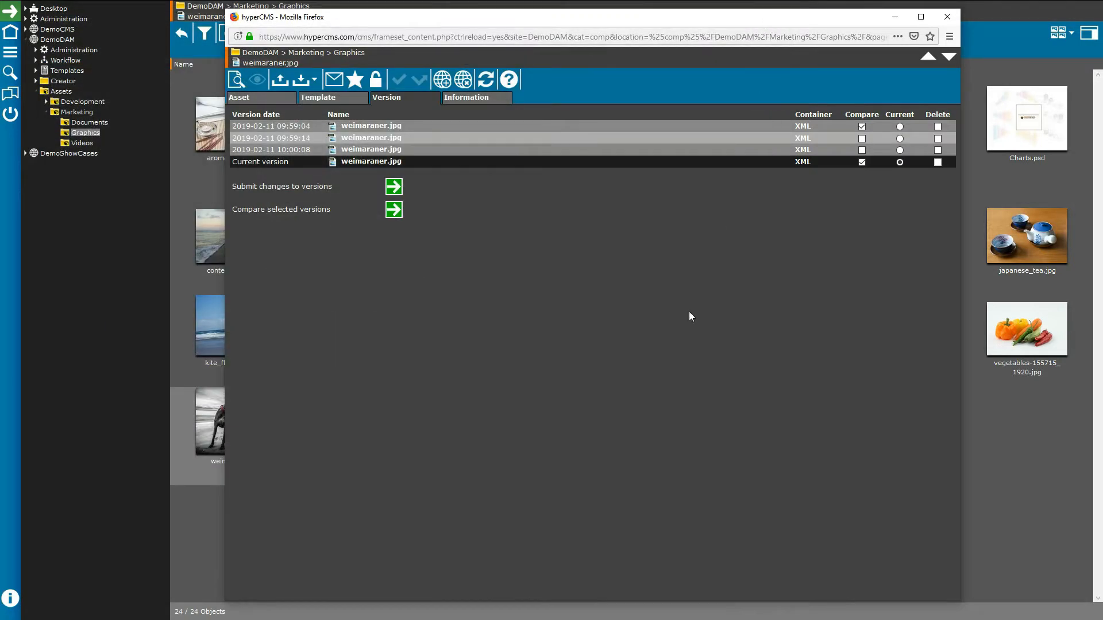
click(464, 104)
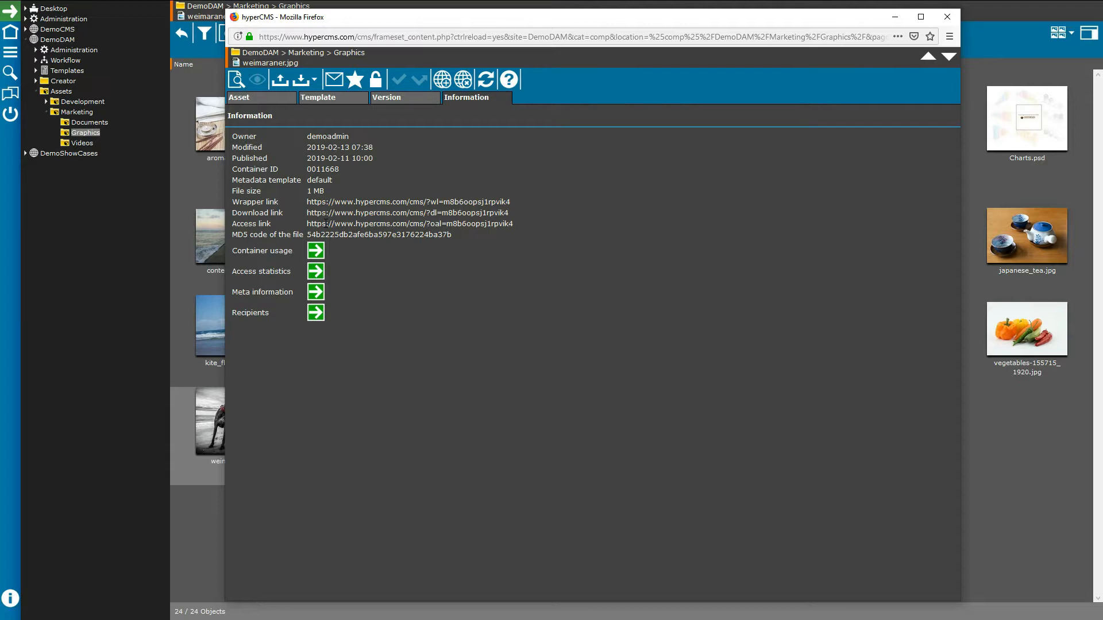
Step: Check weimaraner.jpg's container usage and access statistics, closing each view afterward
click(317, 253)
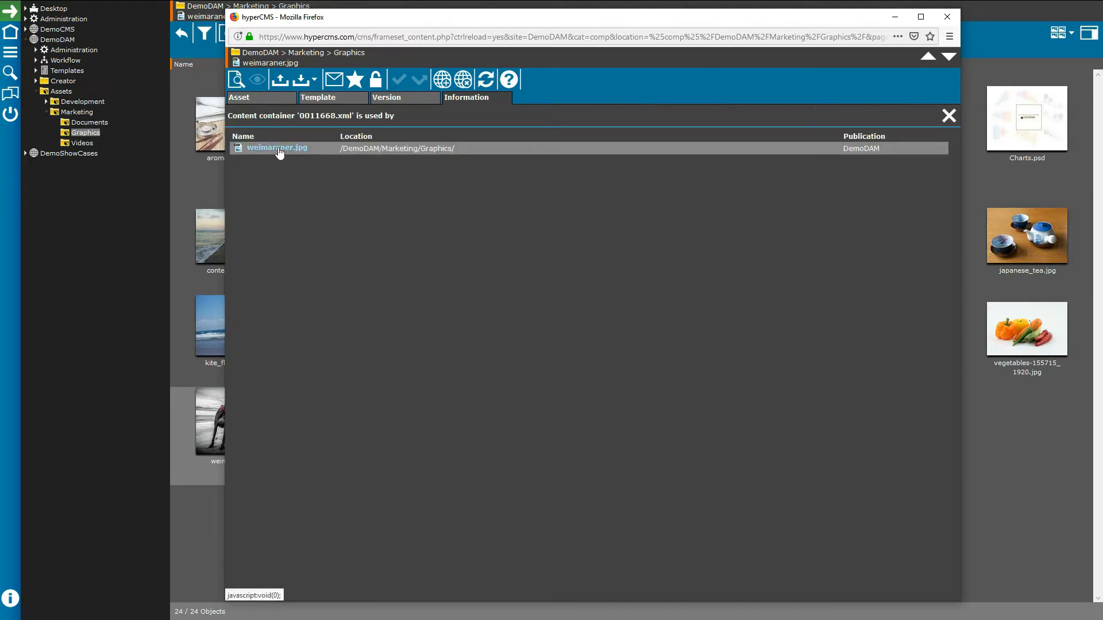
click(947, 116)
click(315, 271)
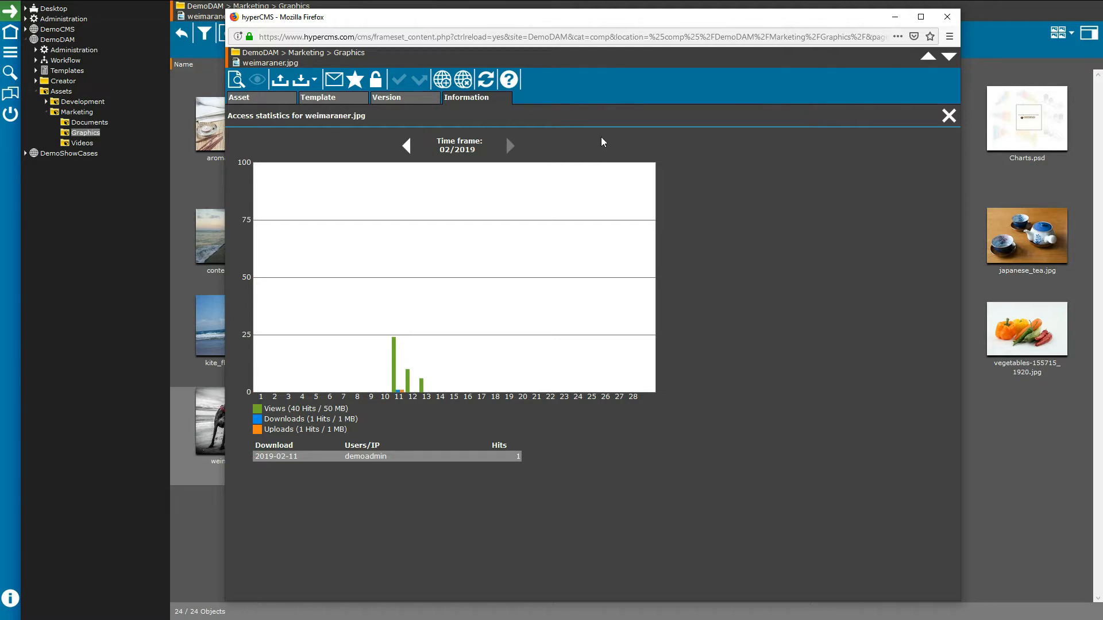
click(948, 115)
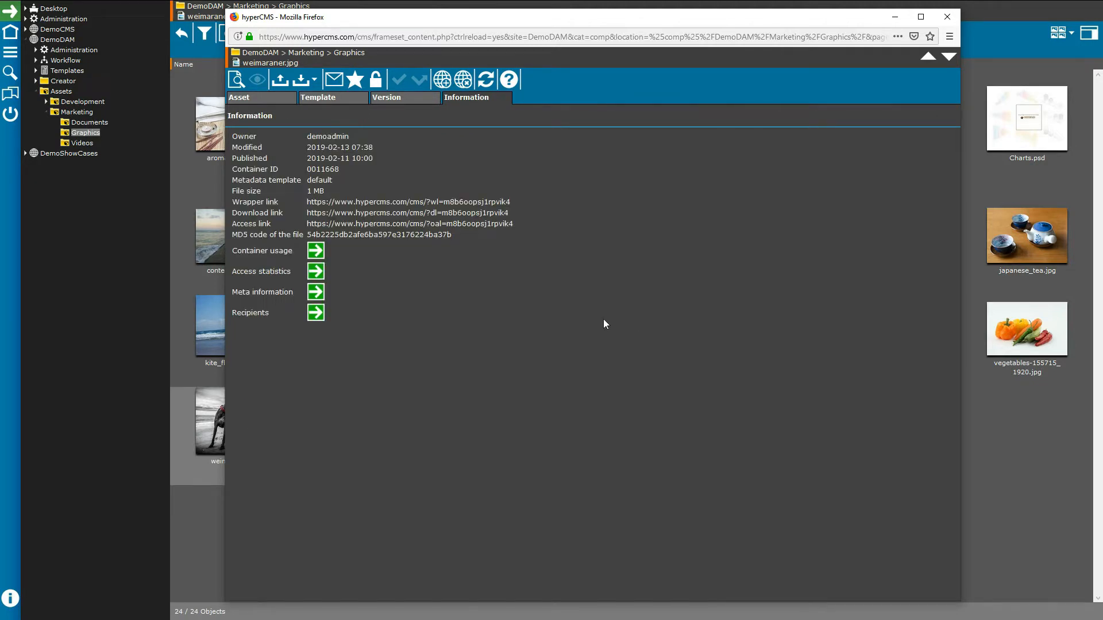
Step: Review weimaraner.jpg's embedded metadata and recipients list, then close its asset window
click(316, 291)
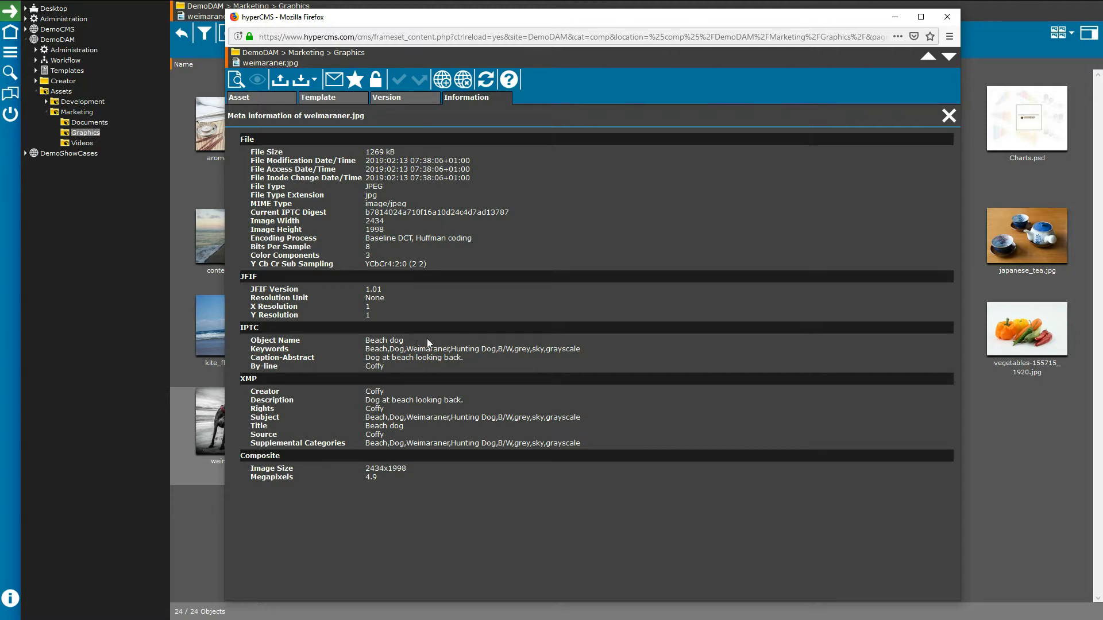
click(949, 116)
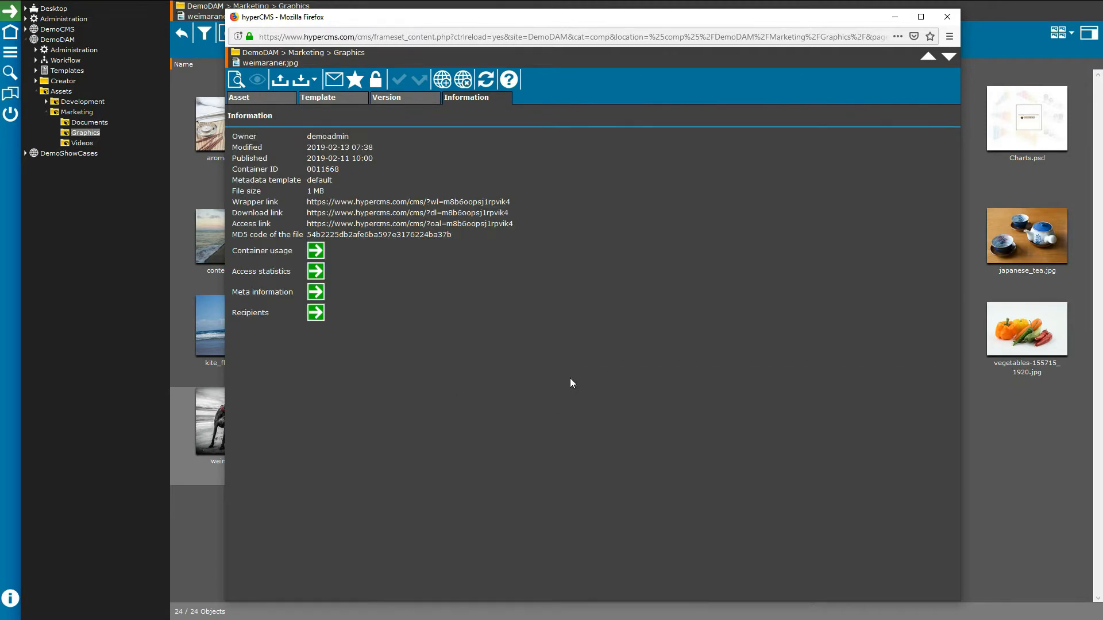
click(325, 313)
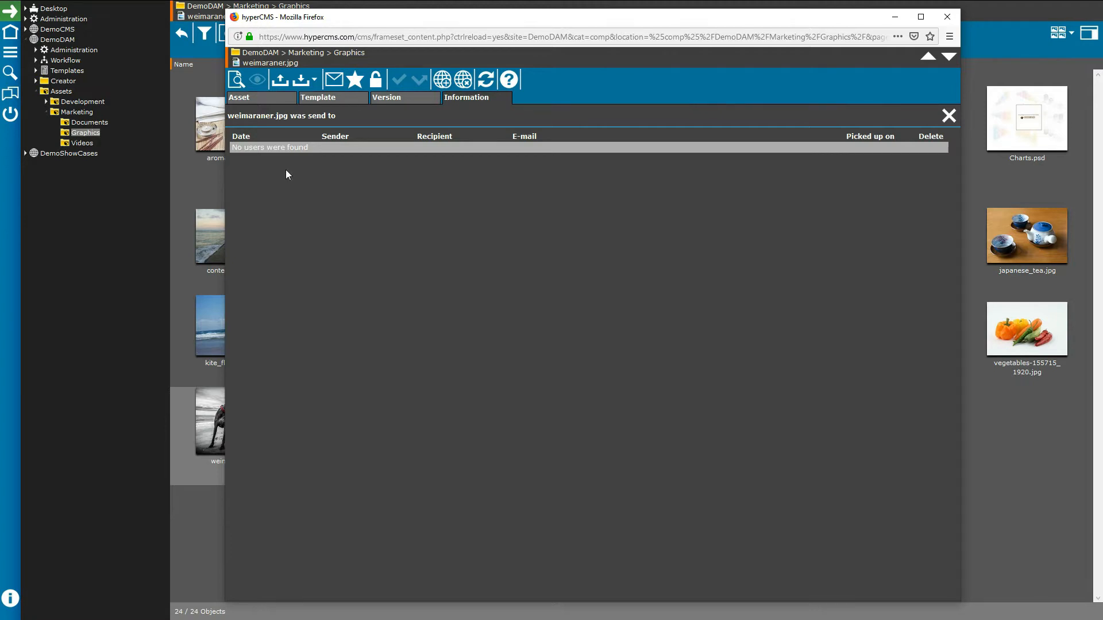
click(949, 115)
click(948, 21)
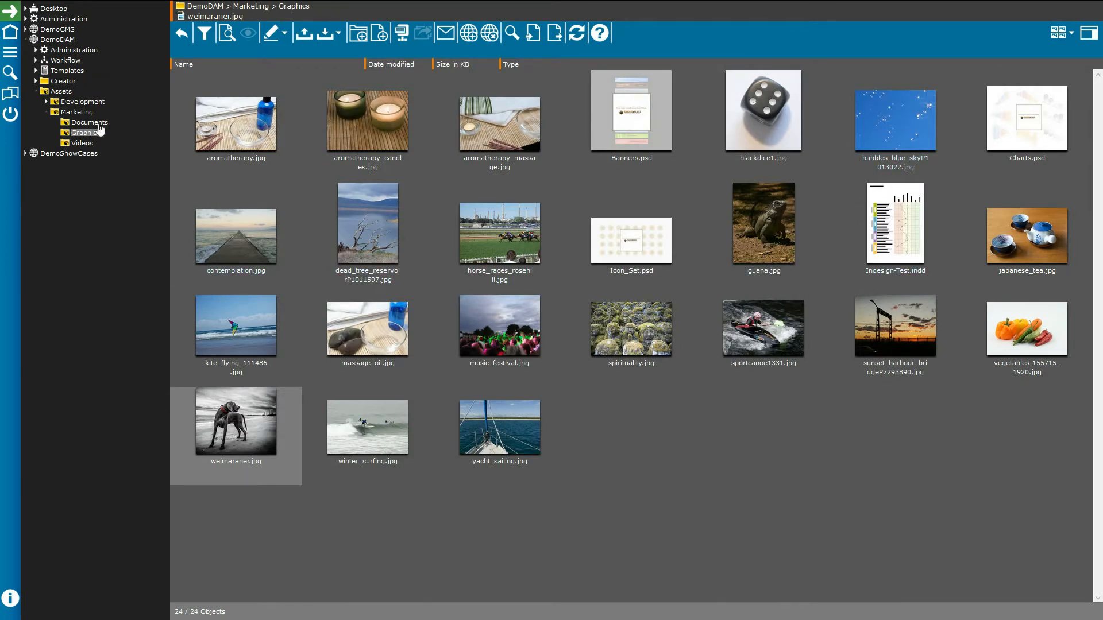
Step: Open hypercms-explainer.mp4 from Marketing > Videos and jump its preview to a tagged face
click(86, 144)
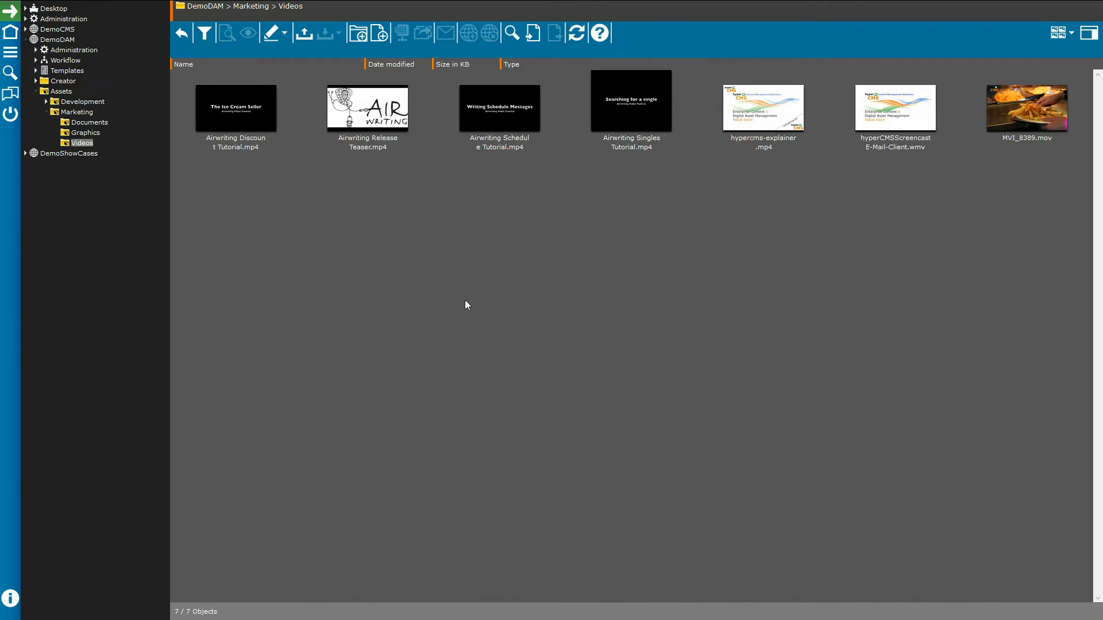
double_click(763, 112)
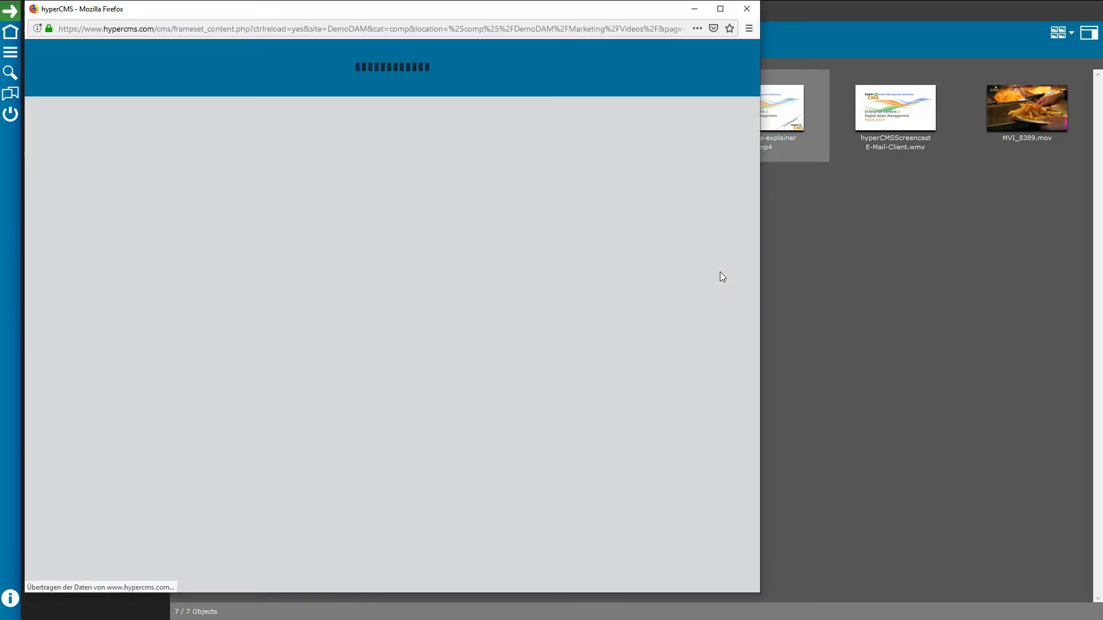
drag(532, 8, 719, 14)
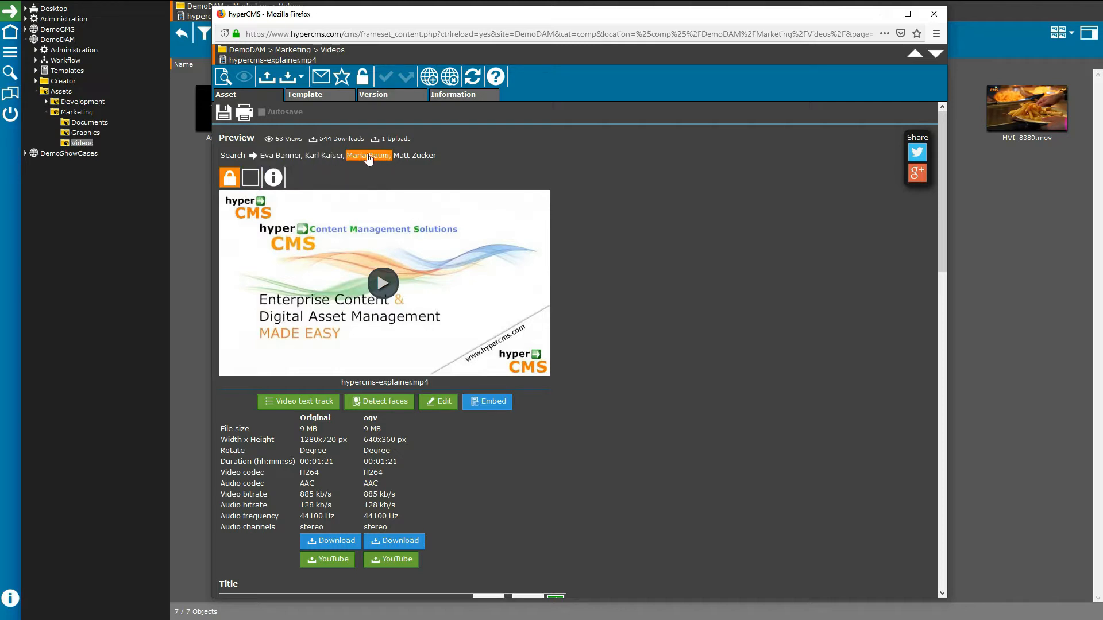
click(369, 155)
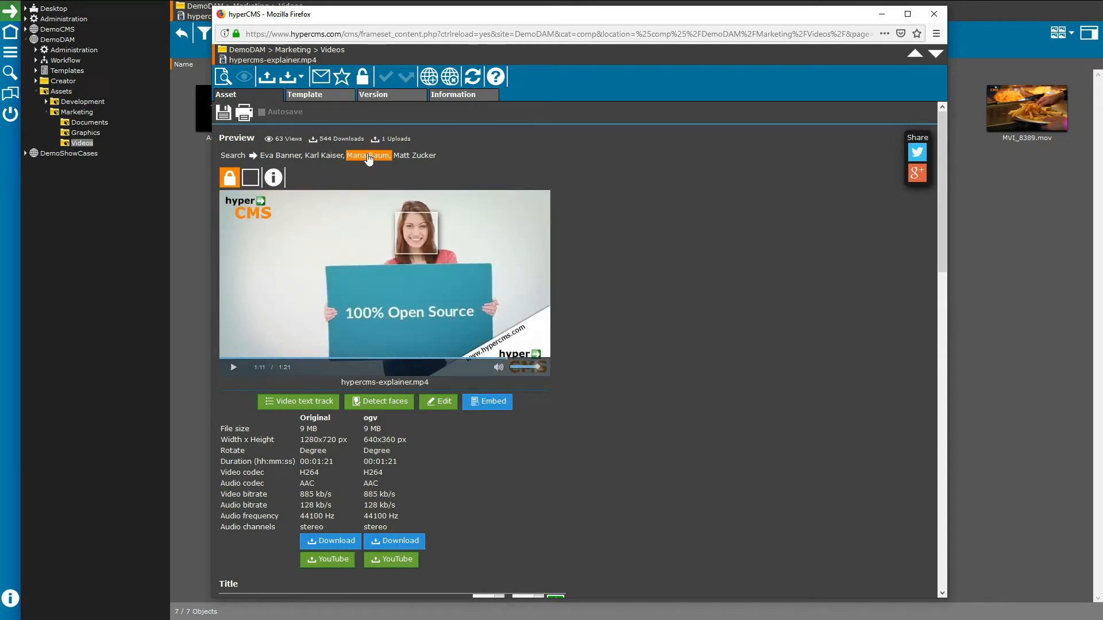
Step: Jump to the tagged person's face at 1:11 and show its face rectangle with name label
click(415, 224)
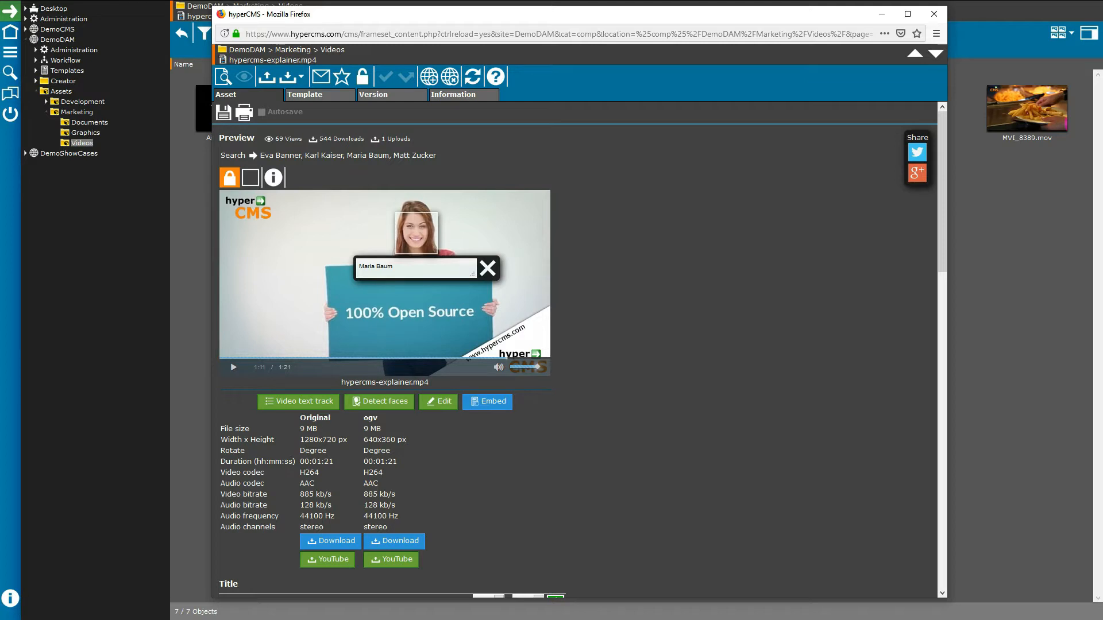
click(257, 179)
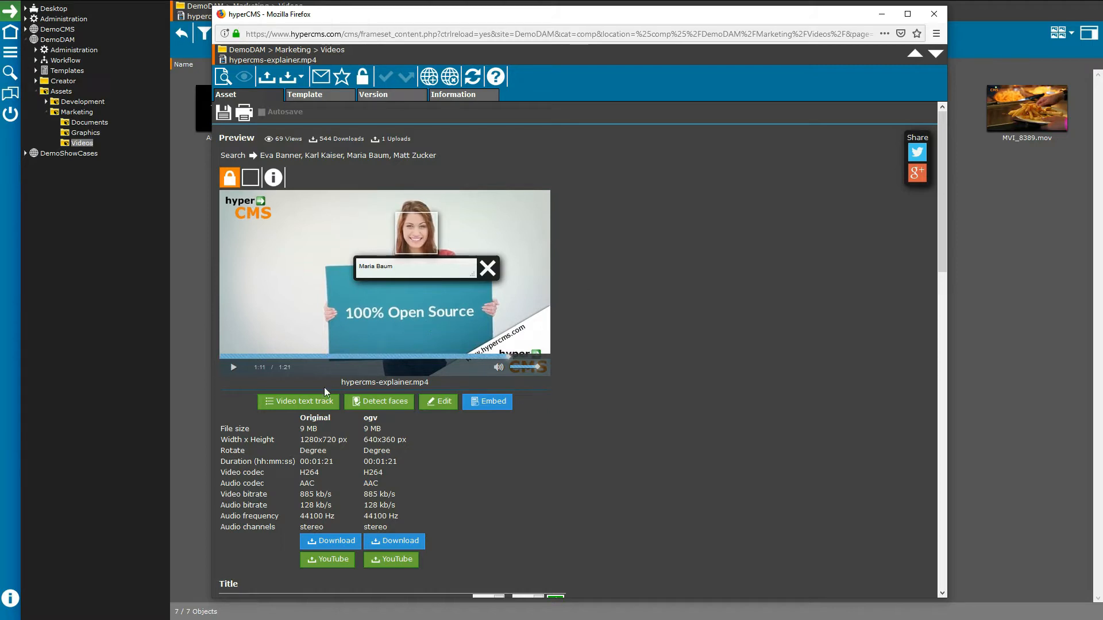
click(295, 402)
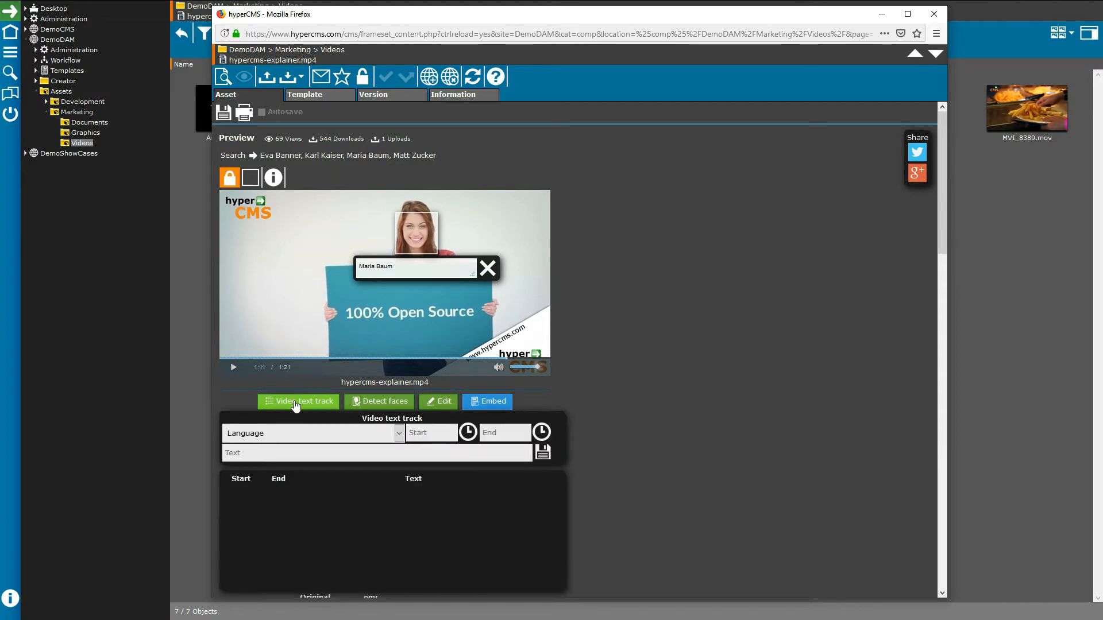
click(401, 439)
click(401, 440)
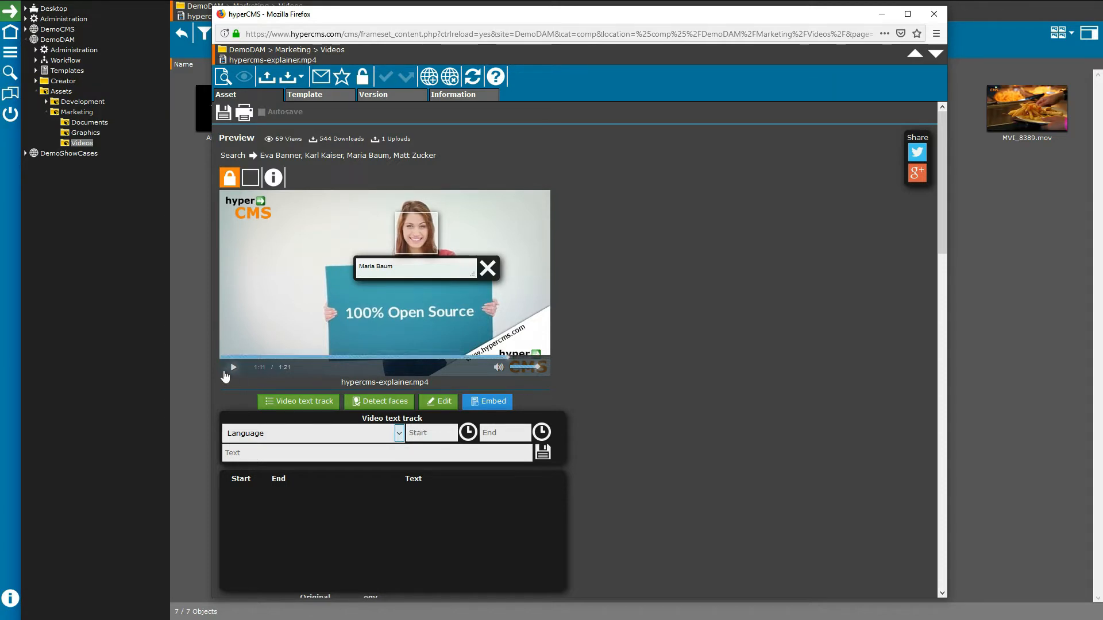
click(468, 432)
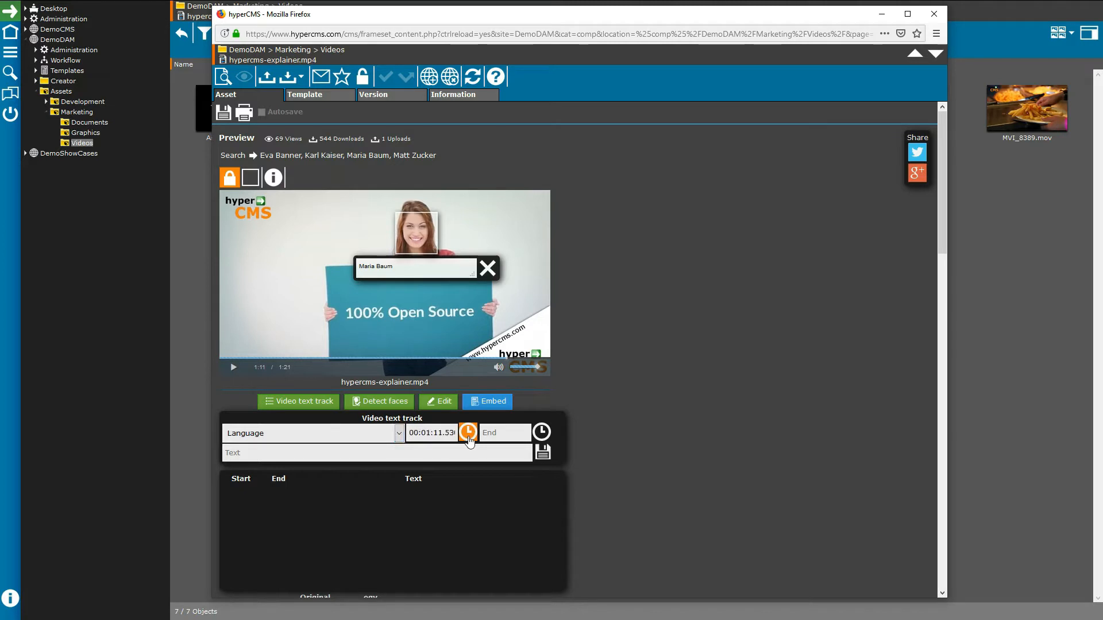
click(234, 368)
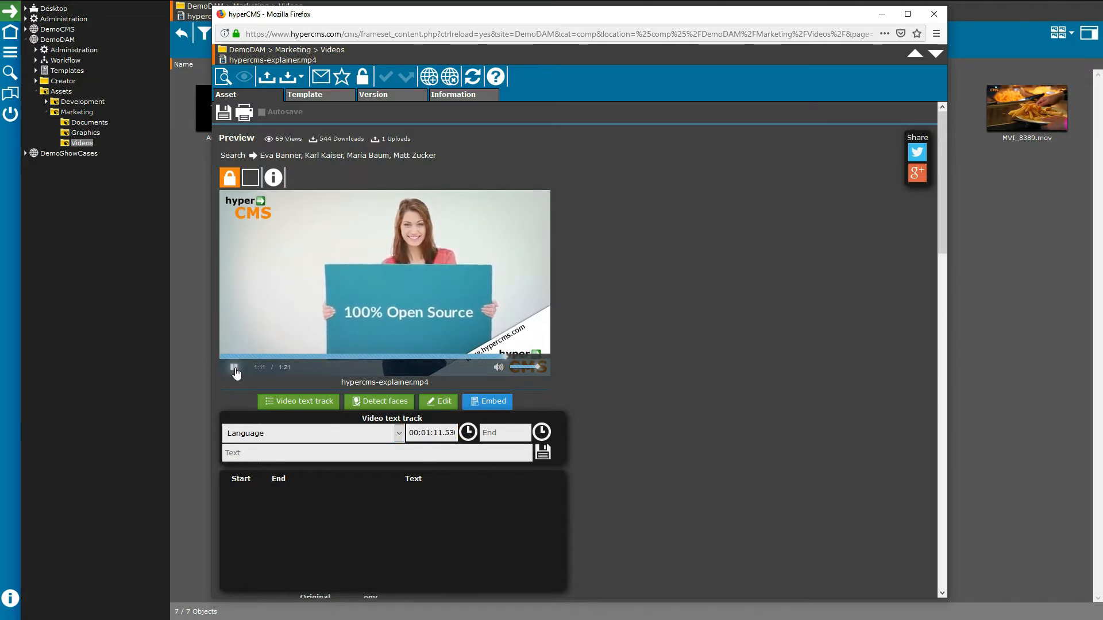
click(541, 431)
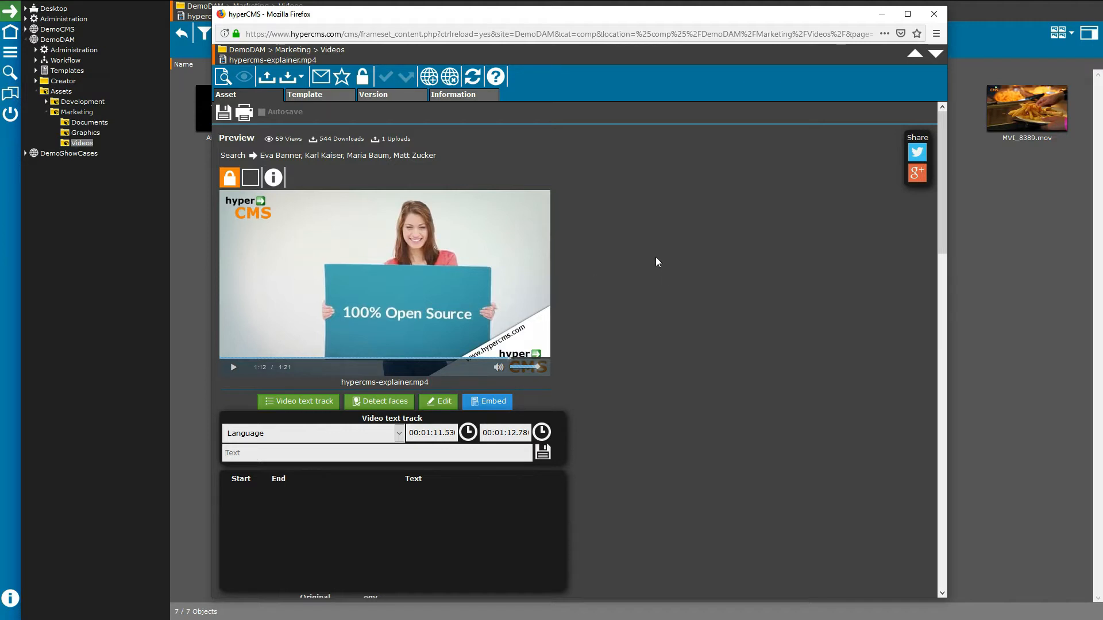
scroll(652, 266, down, 4)
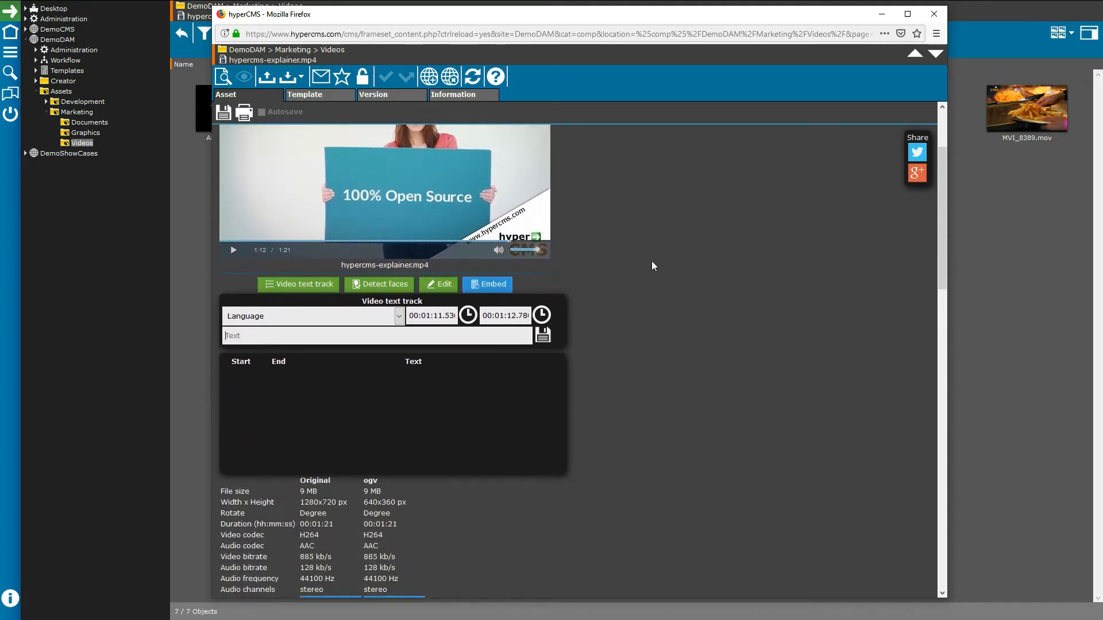
click(298, 284)
scroll(372, 345, up, 2)
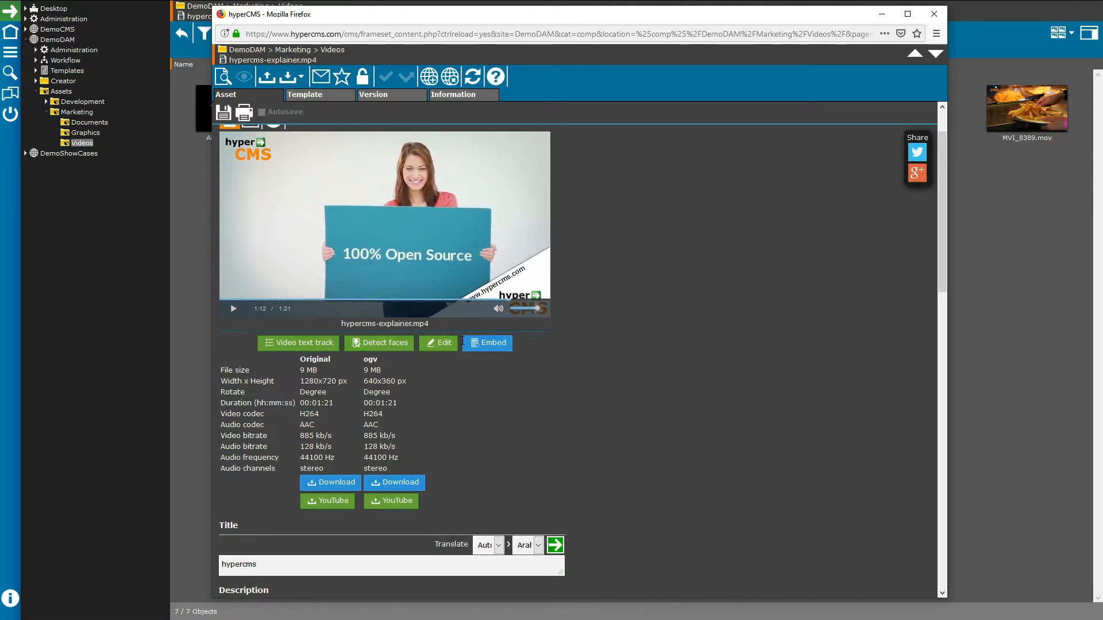
scroll(465, 395, up, 2)
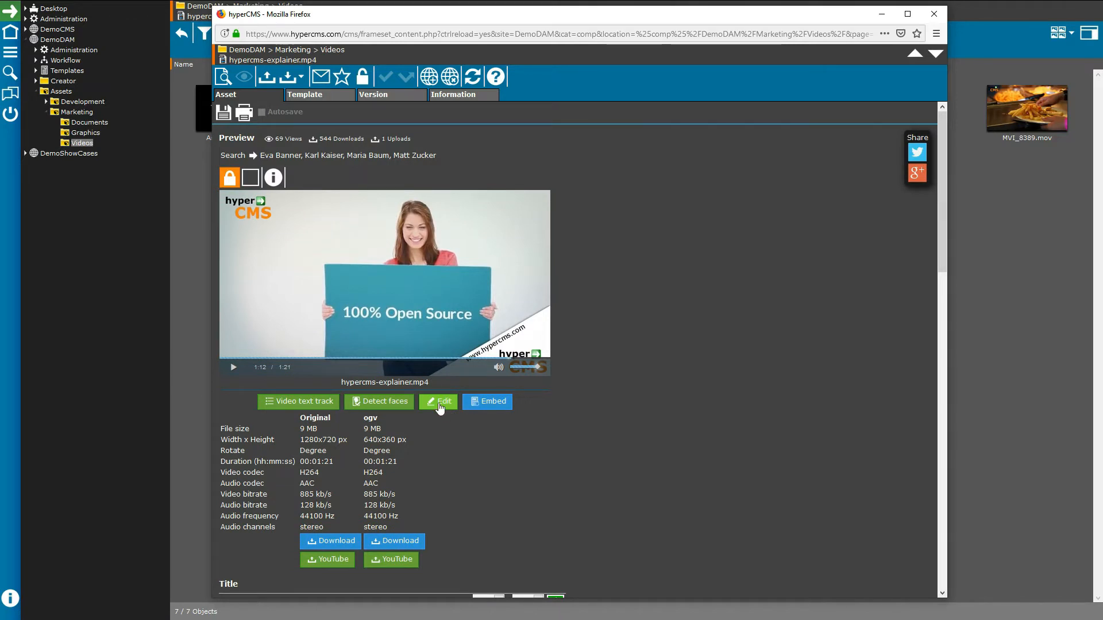
click(484, 404)
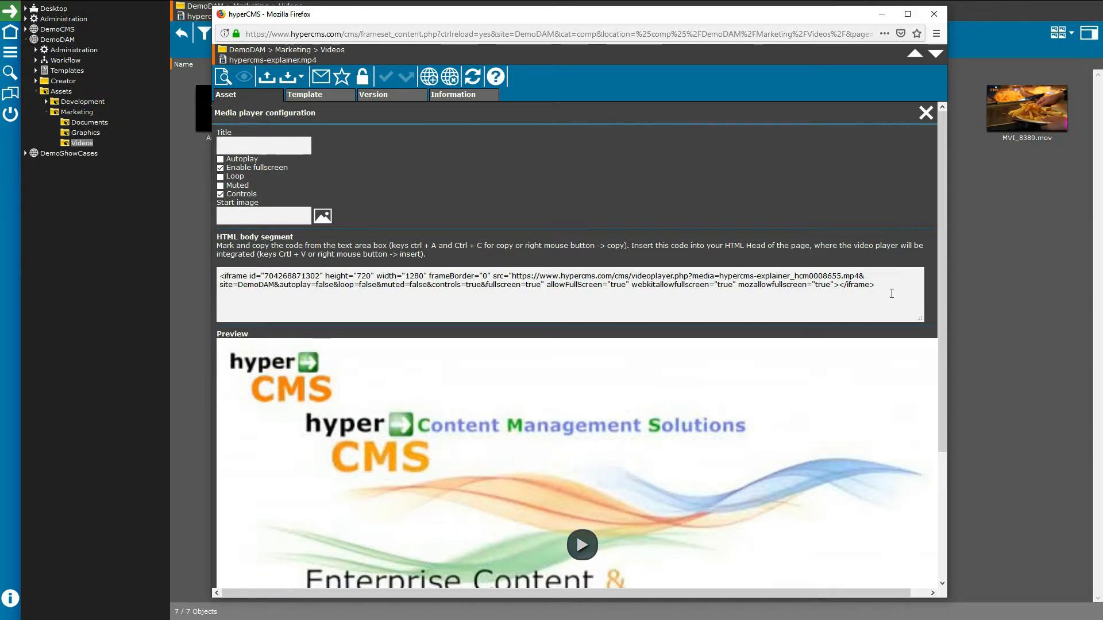
drag(892, 294, 144, 265)
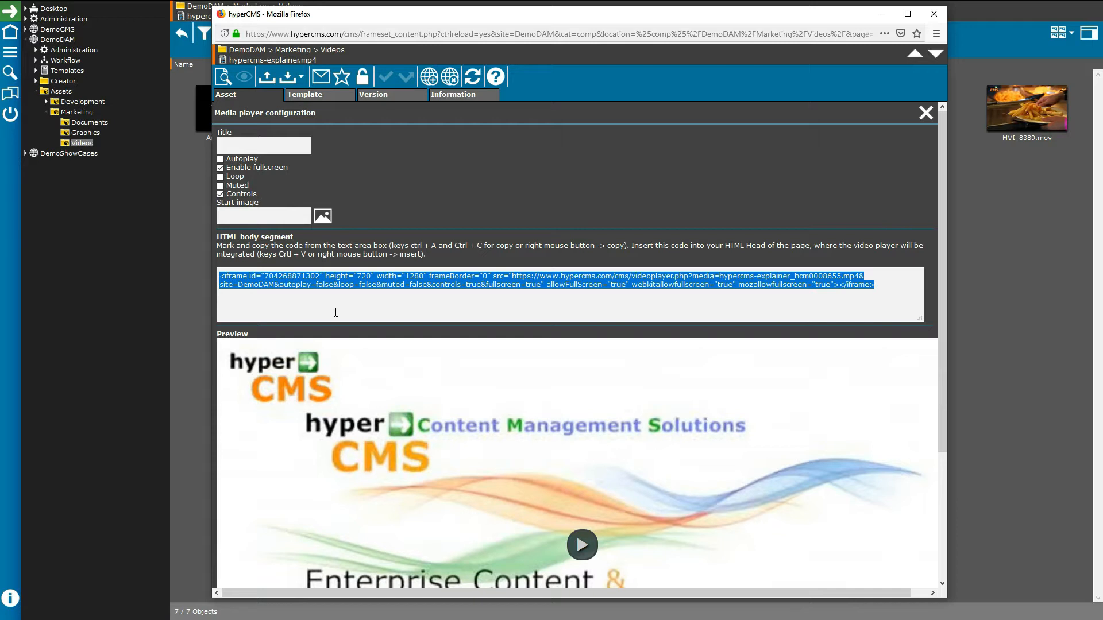
scroll(583, 262, down, 3)
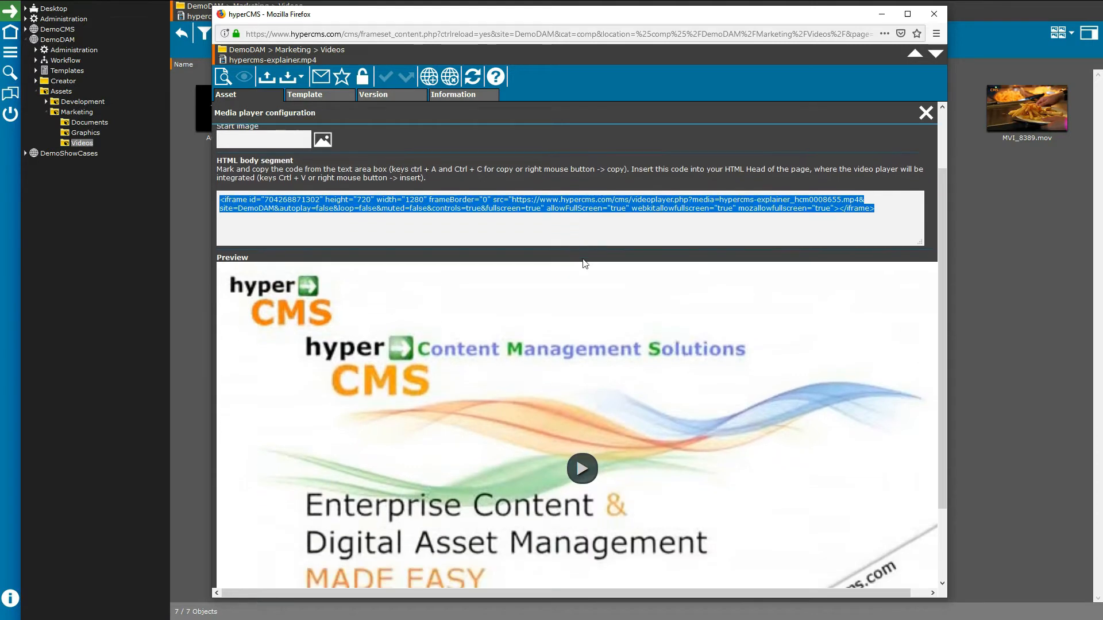
scroll(583, 262, up, 3)
click(926, 112)
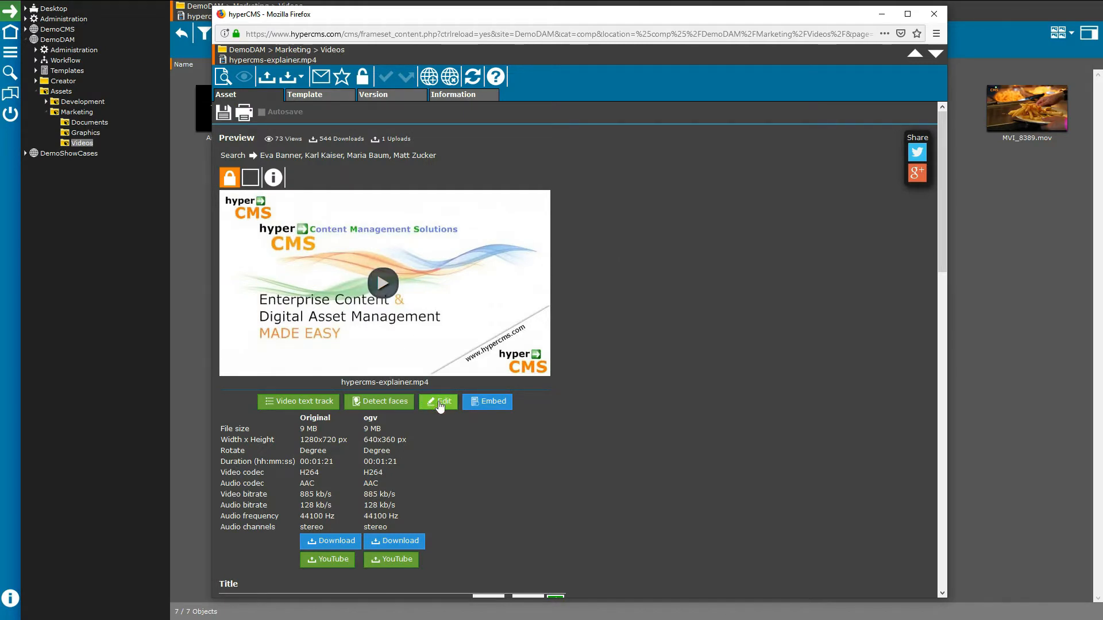
Step: Show the explainer video's conversion options, keeping the save file type as Original
click(440, 402)
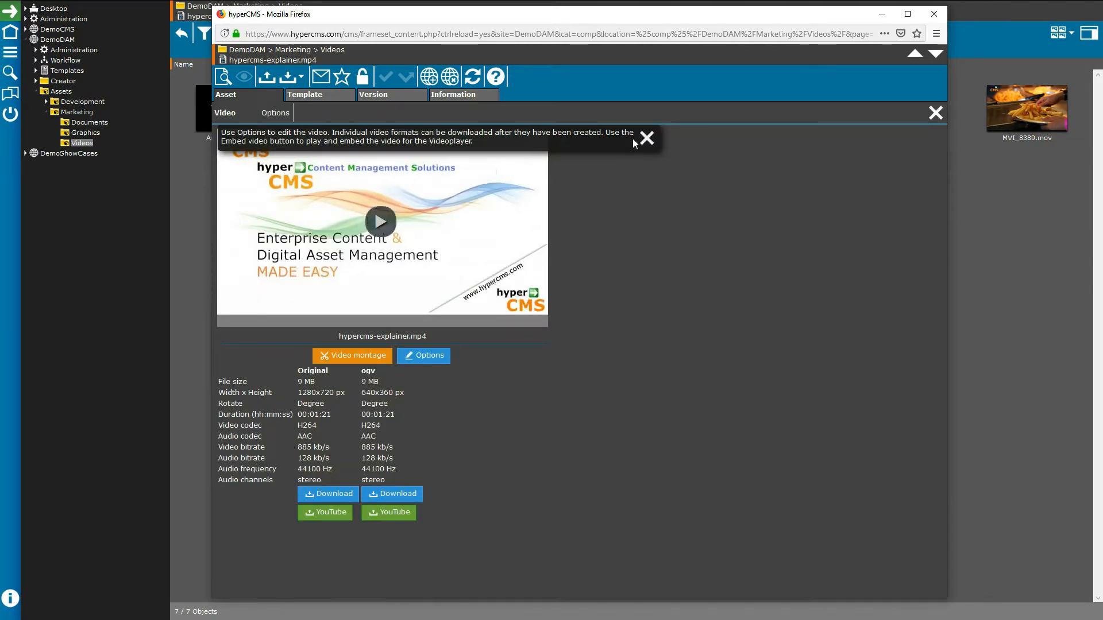
click(265, 115)
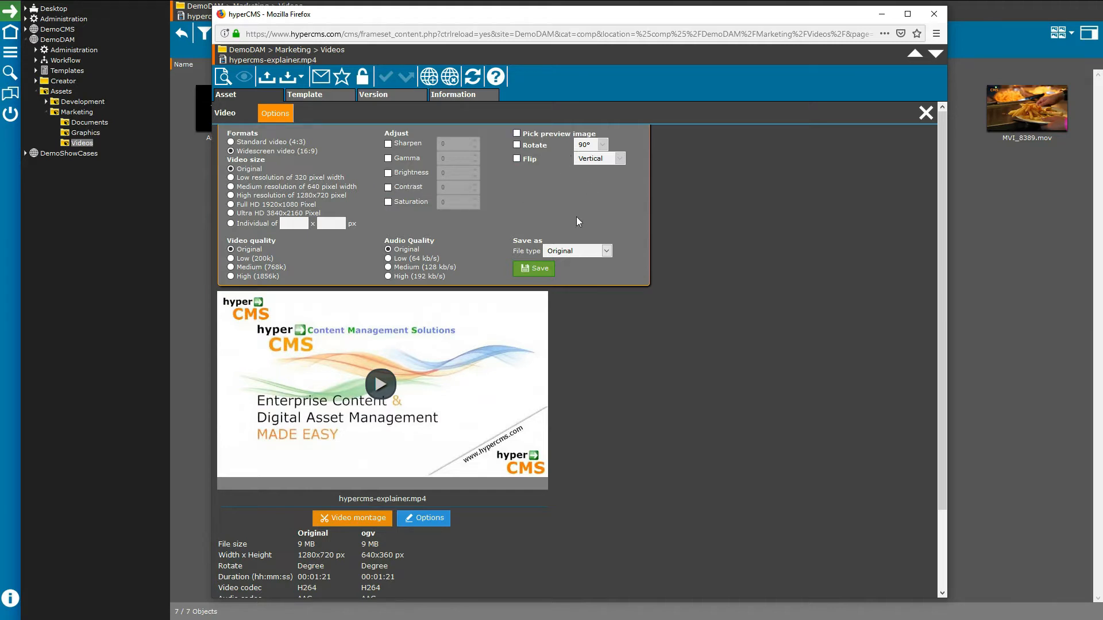
click(567, 252)
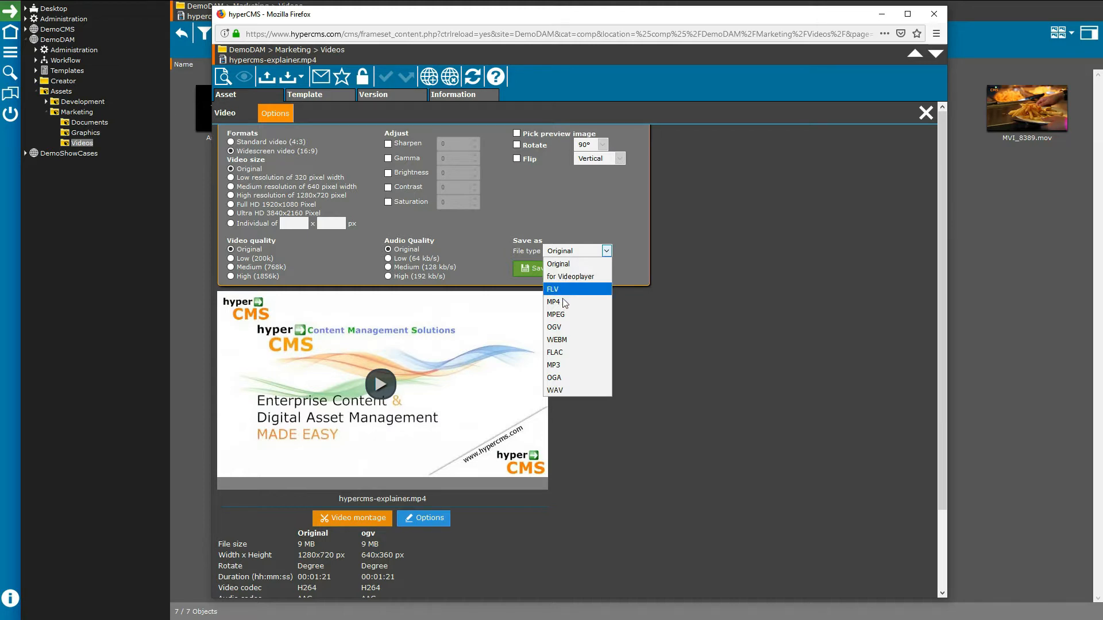
click(593, 227)
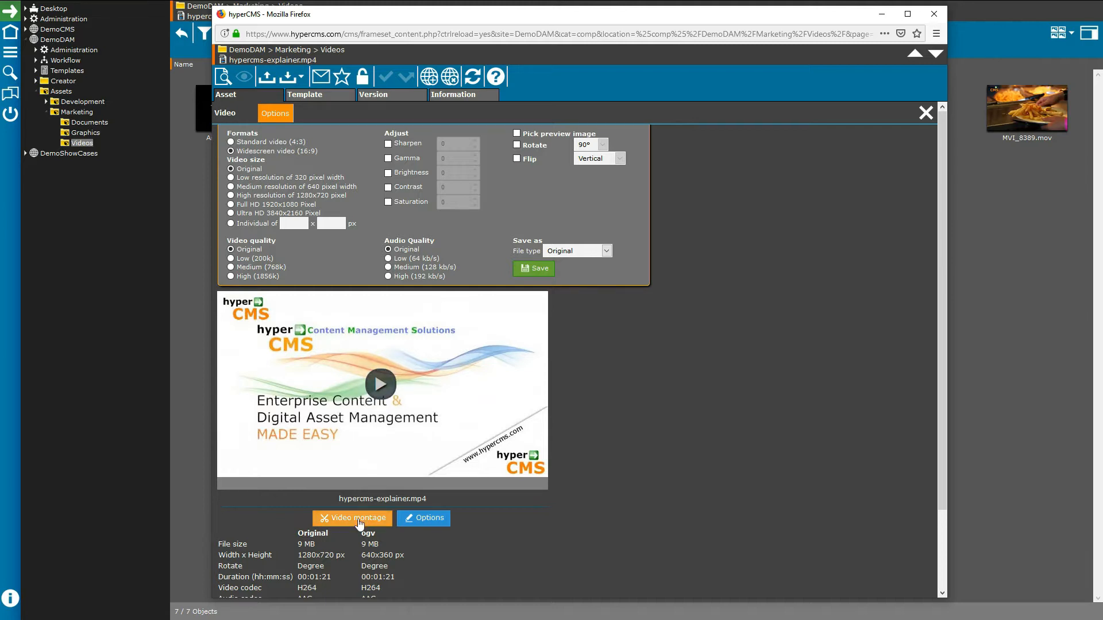
Step: Play the preview and set video montage markers at 0:03 and 0:06
click(380, 384)
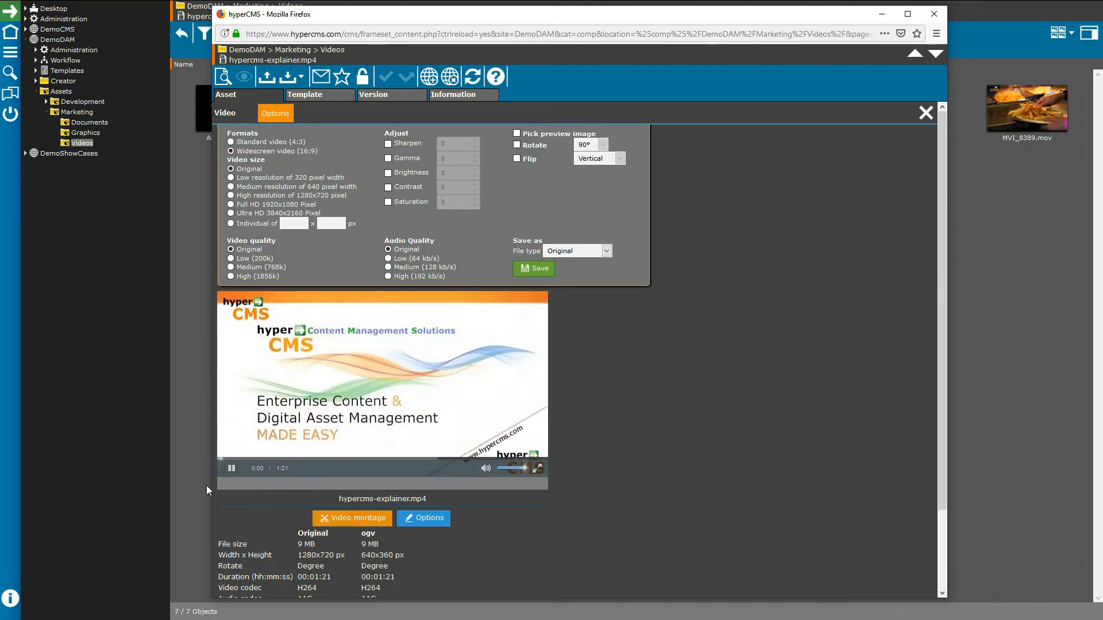
click(232, 469)
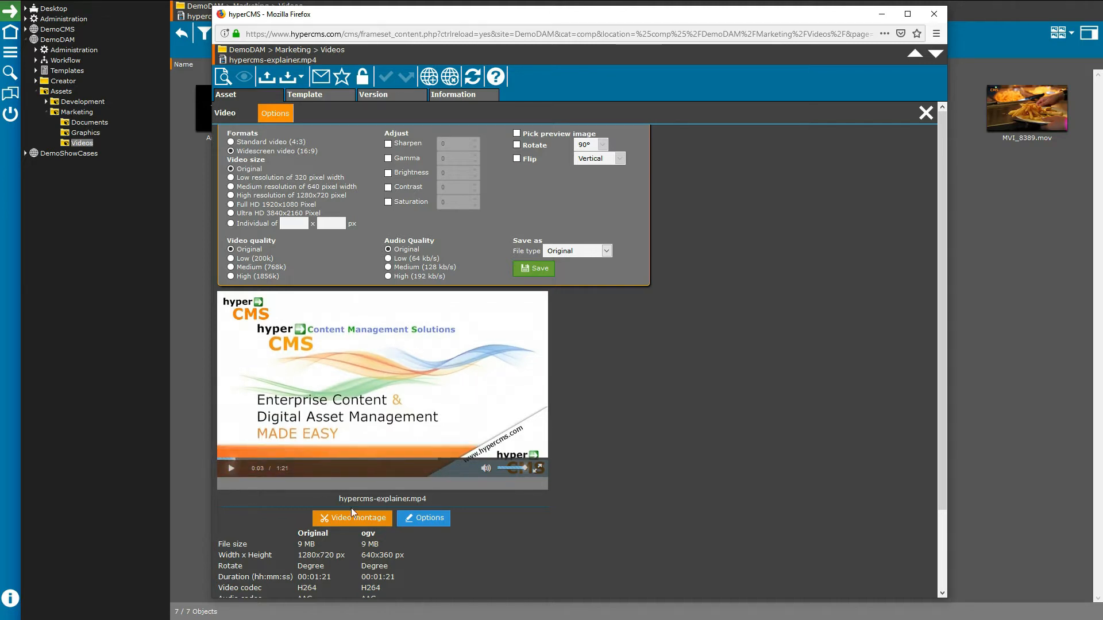
click(232, 469)
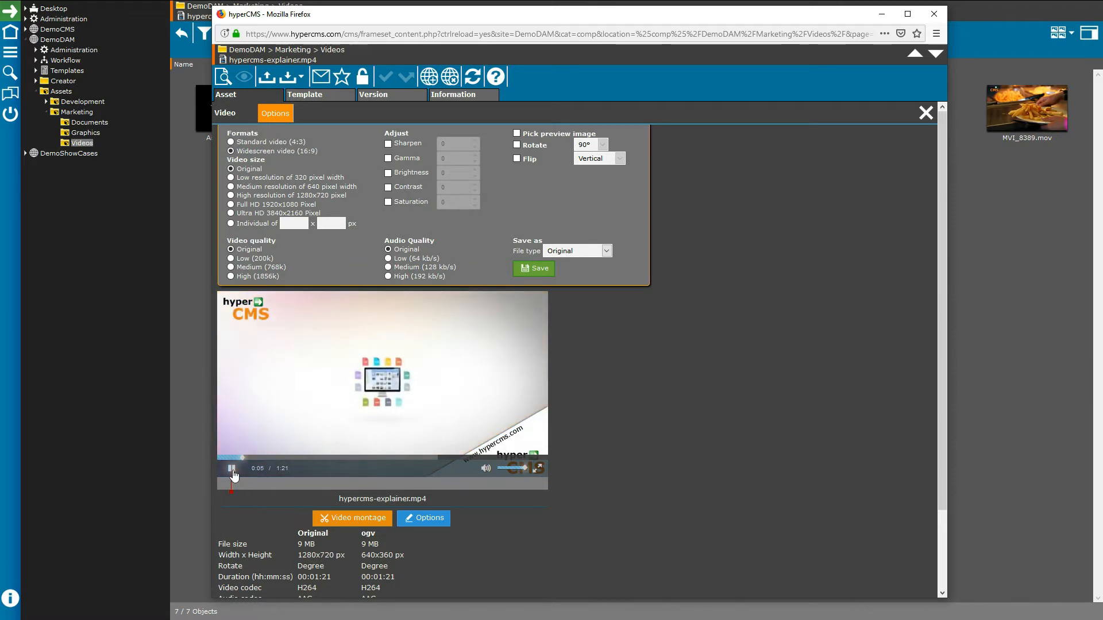
click(232, 469)
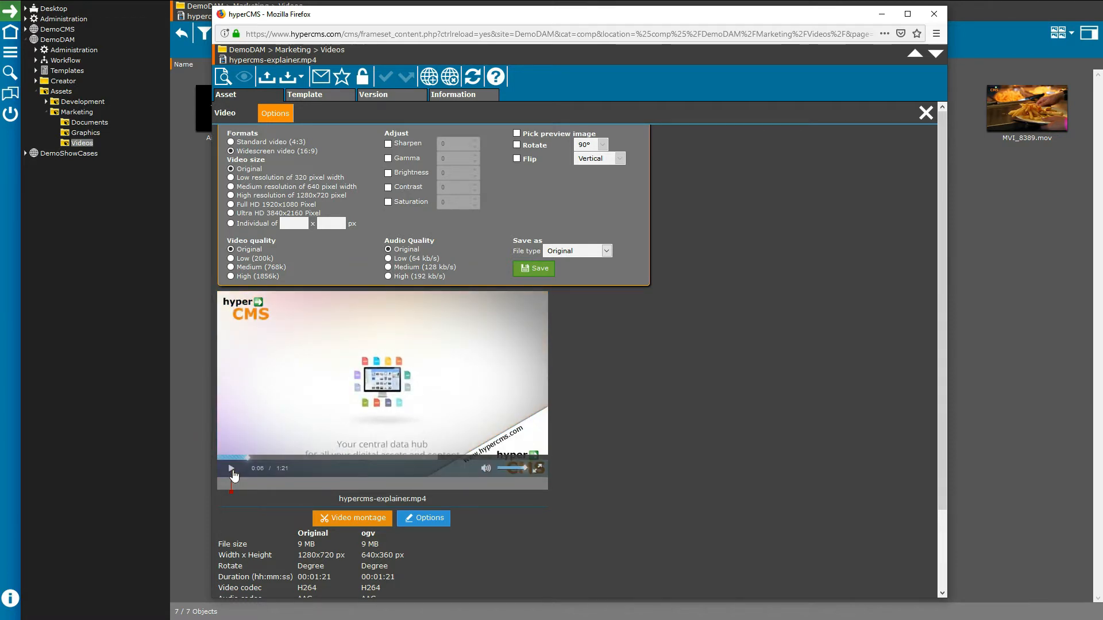
click(337, 521)
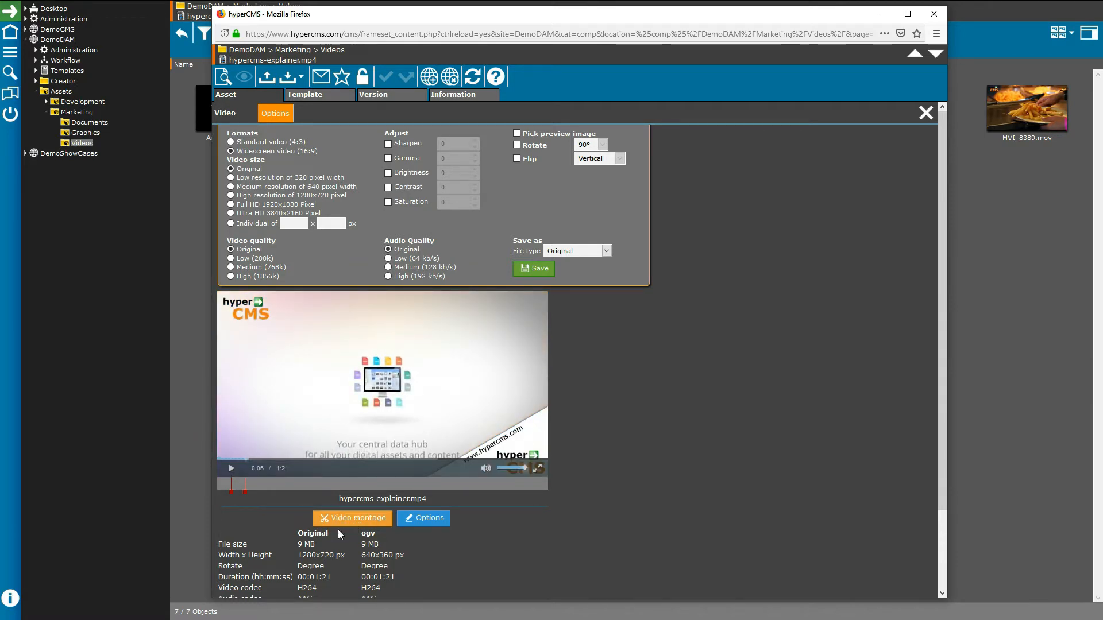
Step: Delete the end montage marker, leaving one red cut marker, and close the editing options
click(240, 485)
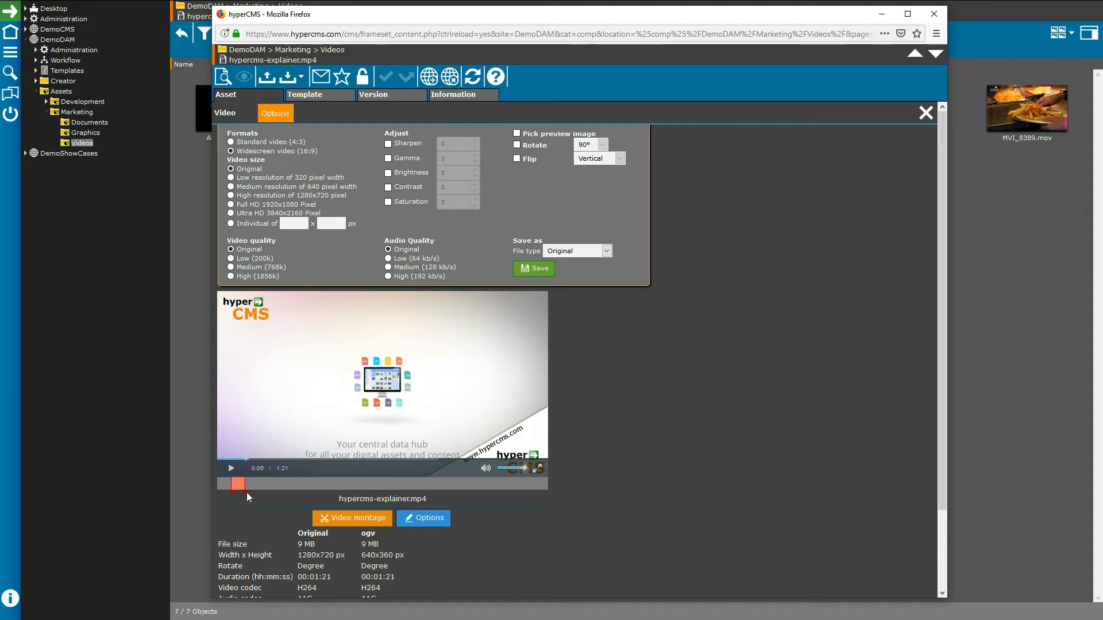
click(272, 503)
scroll(609, 353, down, 3)
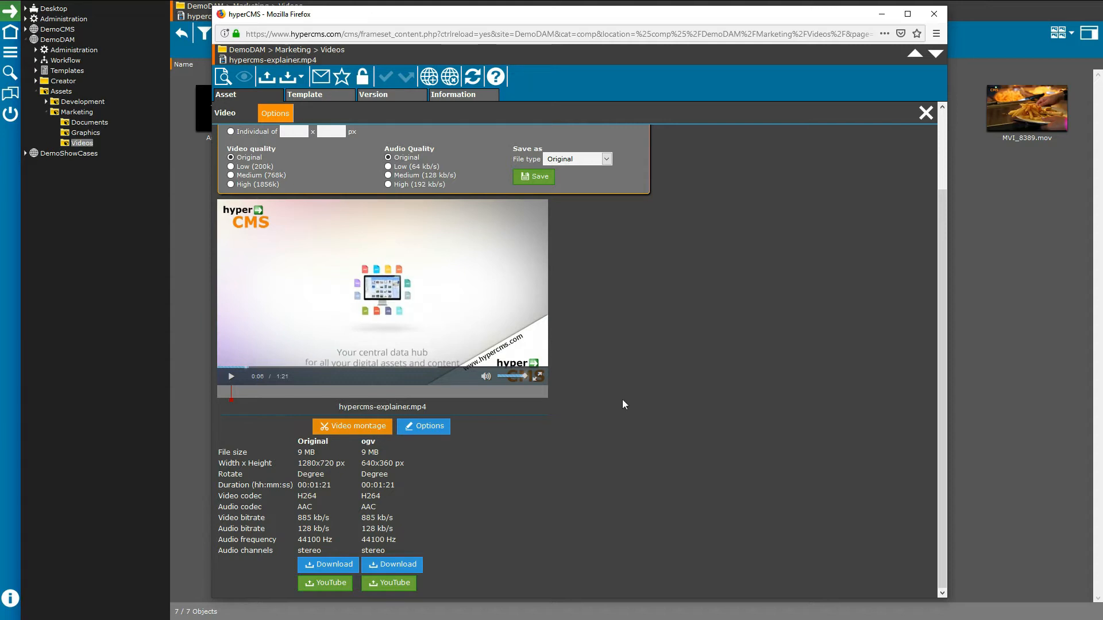
scroll(622, 399, up, 3)
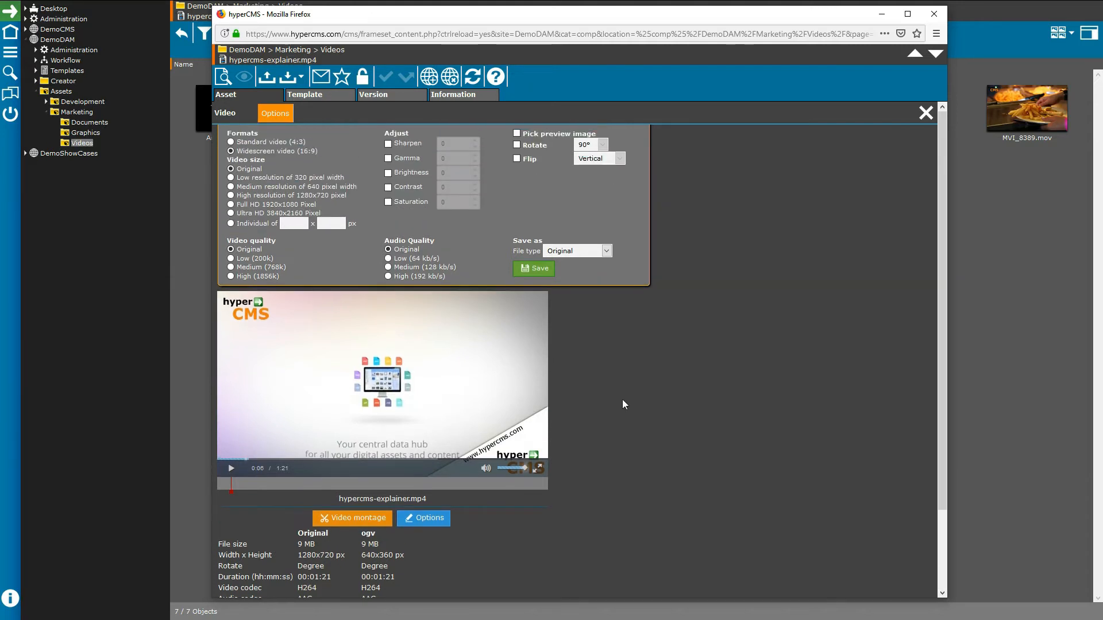
click(925, 113)
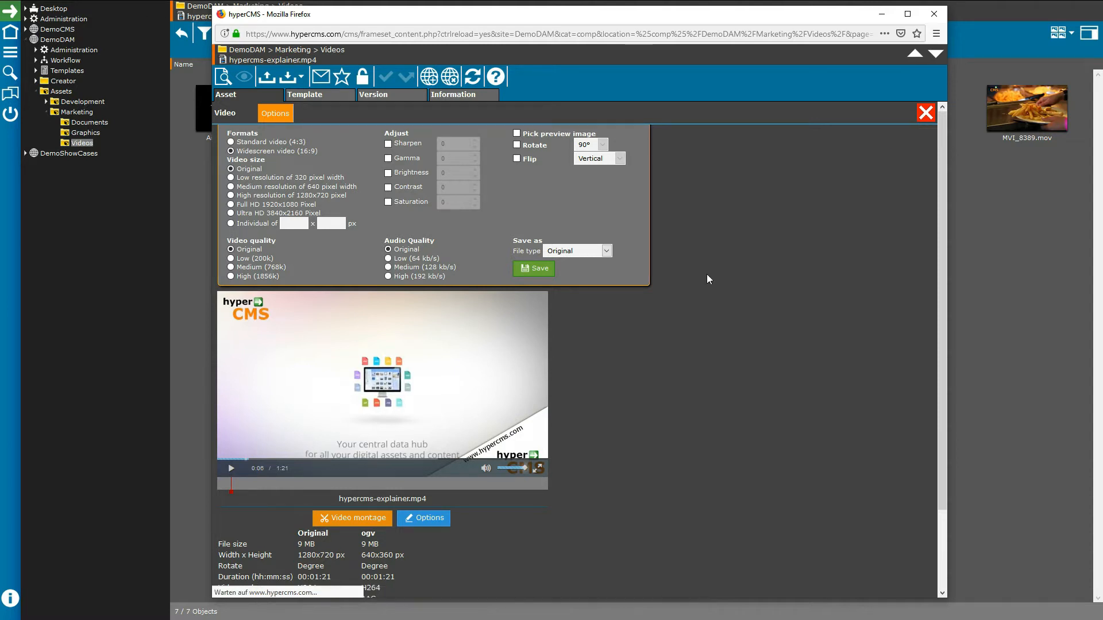
Step: Look through the video's metadata fields and version history, then close the video window
scroll(706, 274, down, 5)
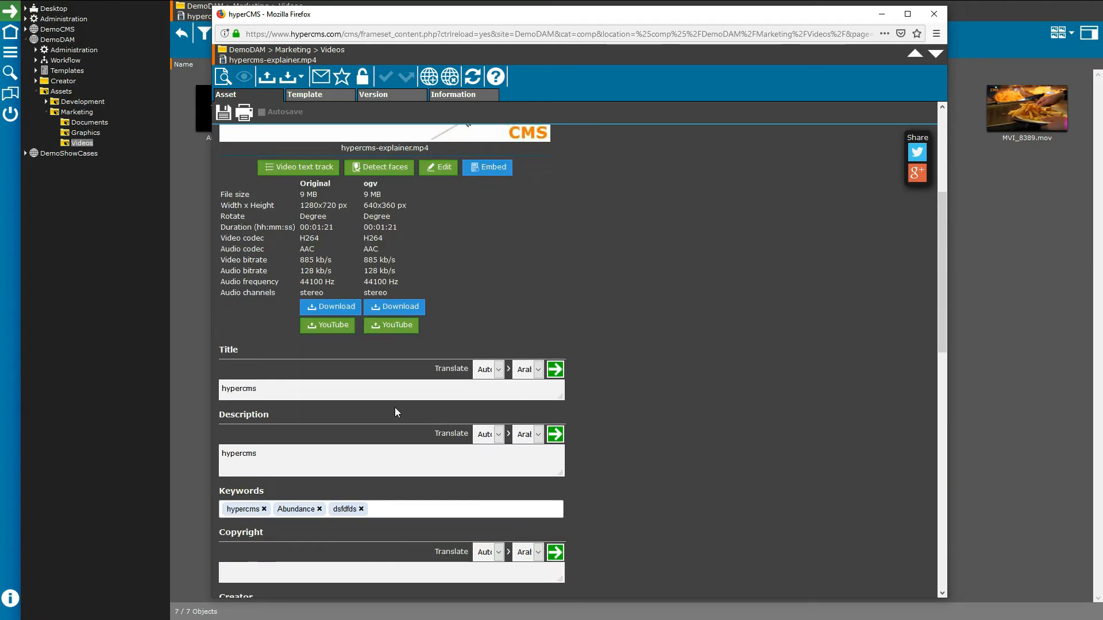
scroll(394, 408, down, 8)
scroll(395, 413, down, 3)
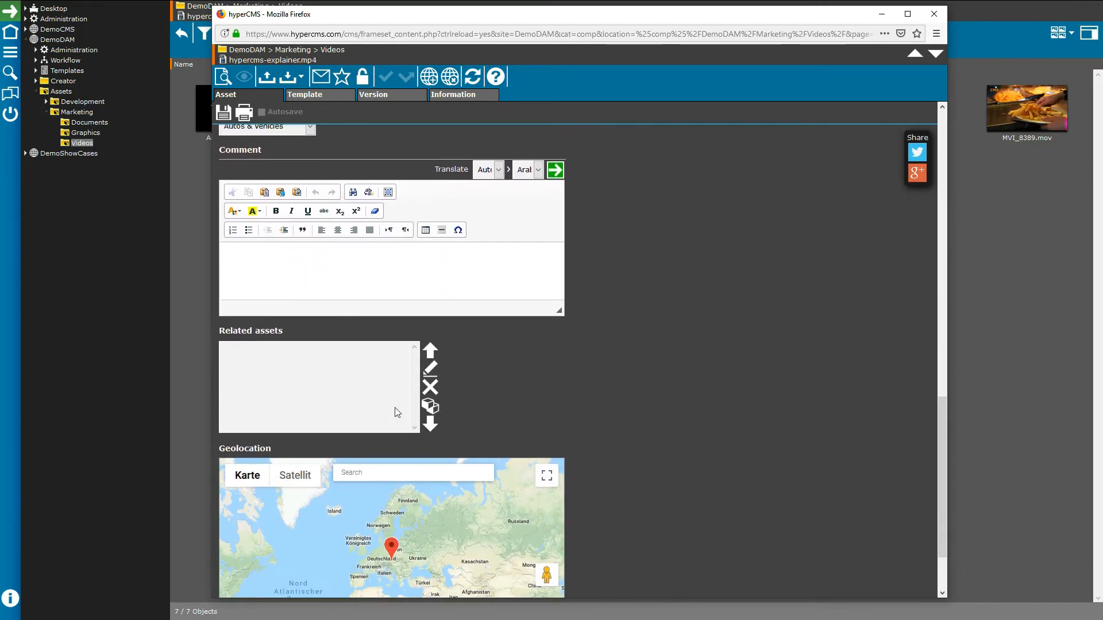
scroll(394, 413, up, 15)
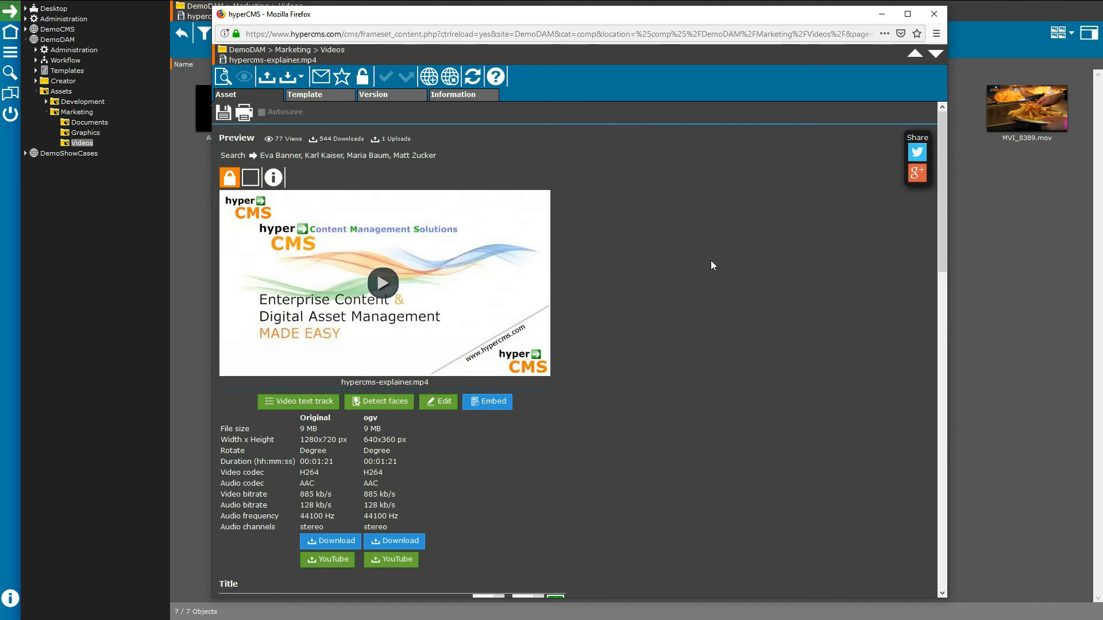
click(385, 96)
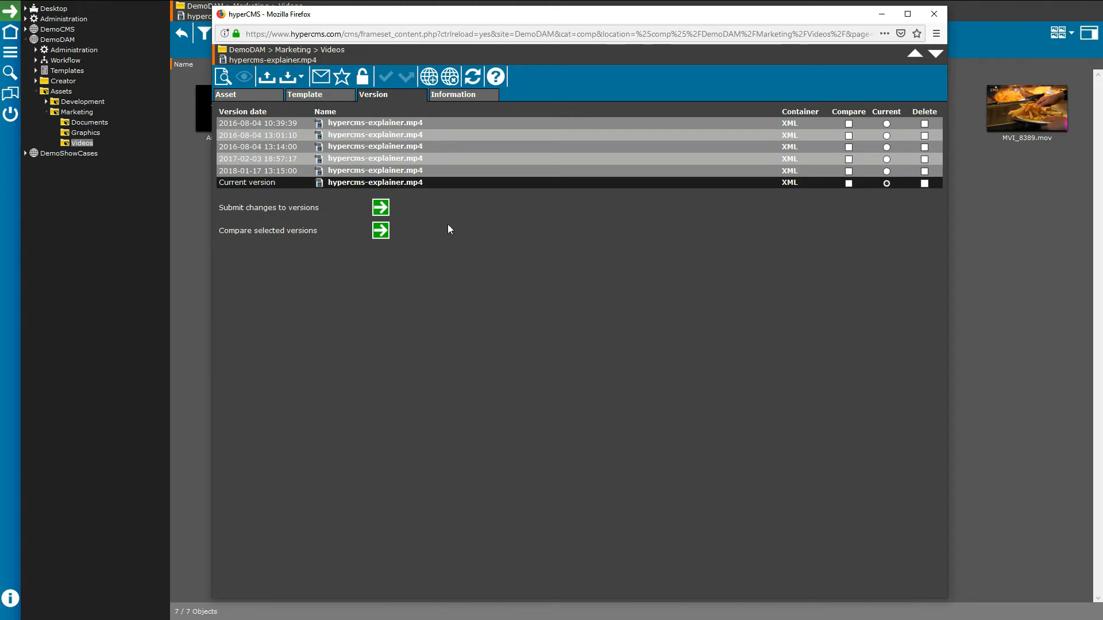
click(933, 13)
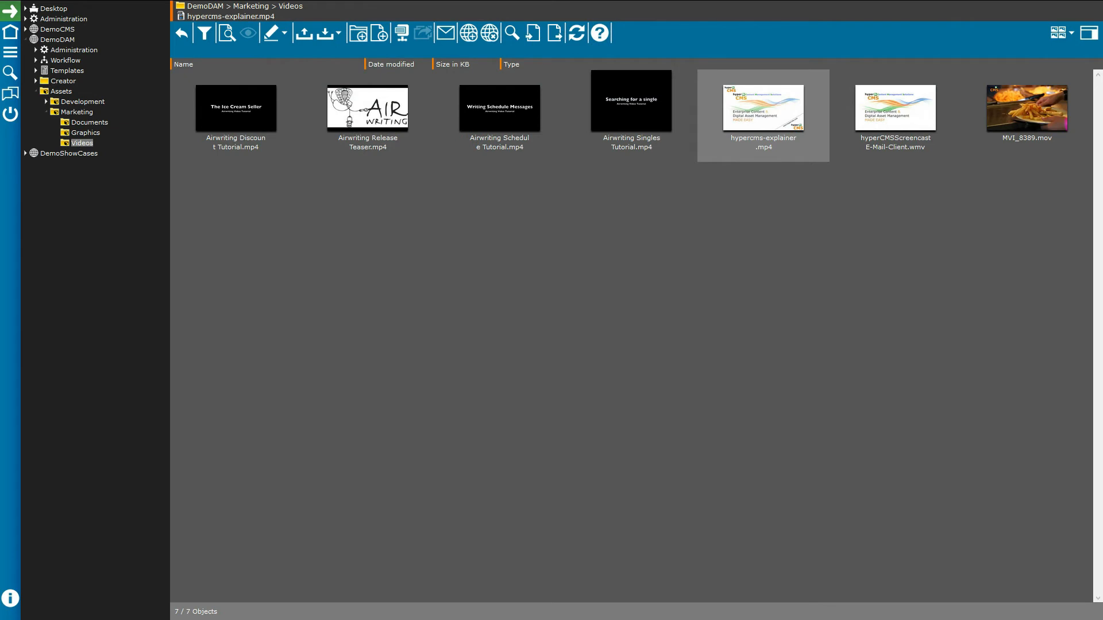
Step: Switch to the Graphics folder and start a file upload into it
click(91, 133)
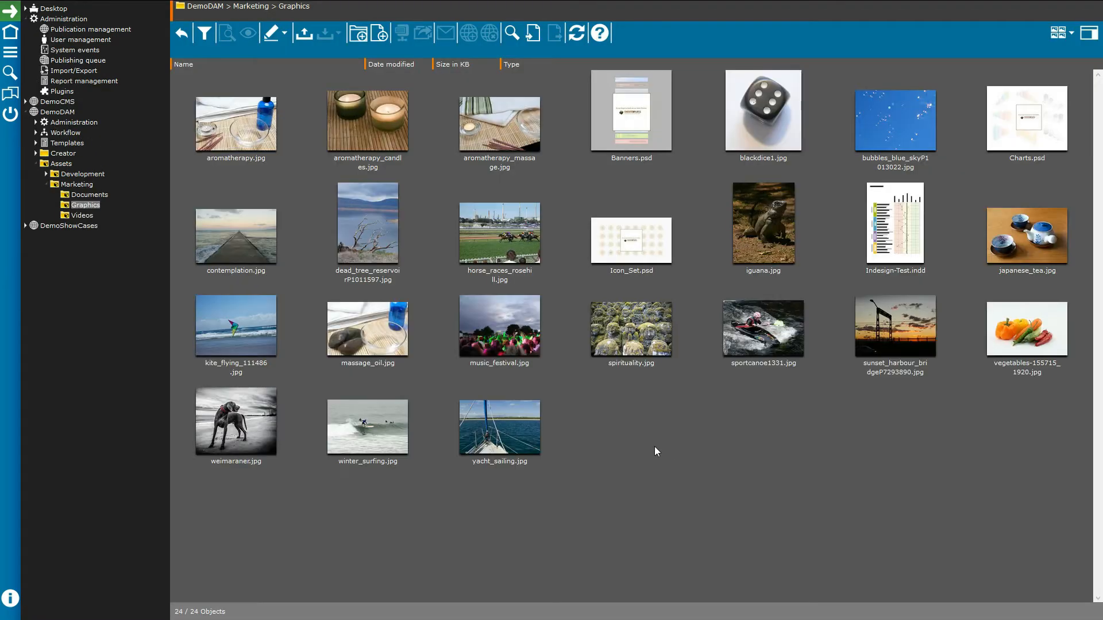
click(304, 33)
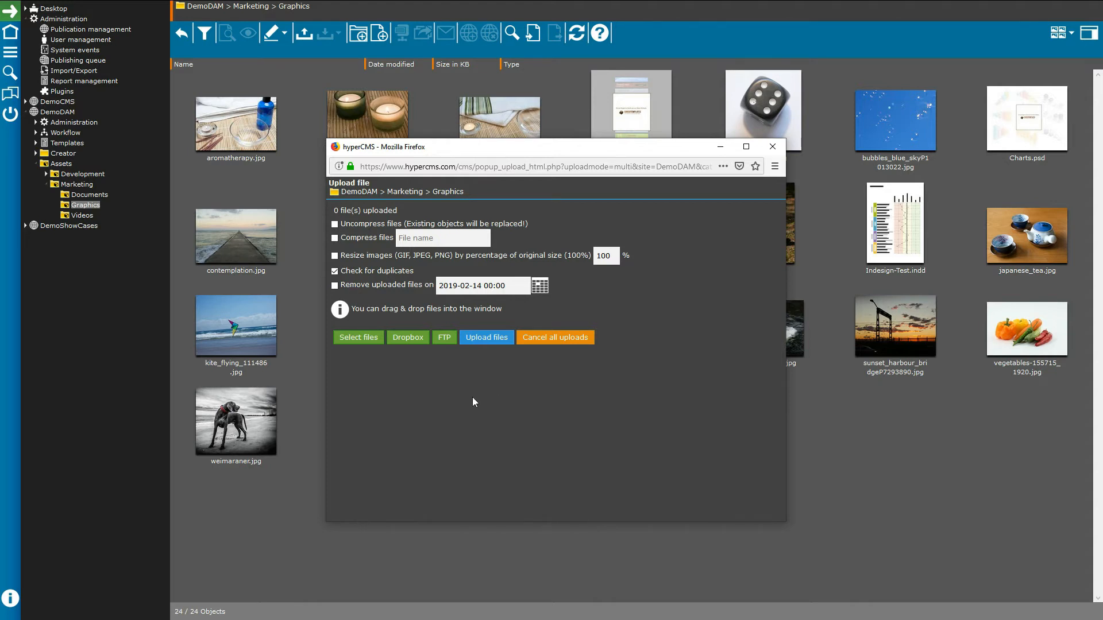
Step: Upload the comfort-zone chalkboard image and Green Wallpaper.jpg to Graphics, then open Green Wallpaper.jpg
click(363, 339)
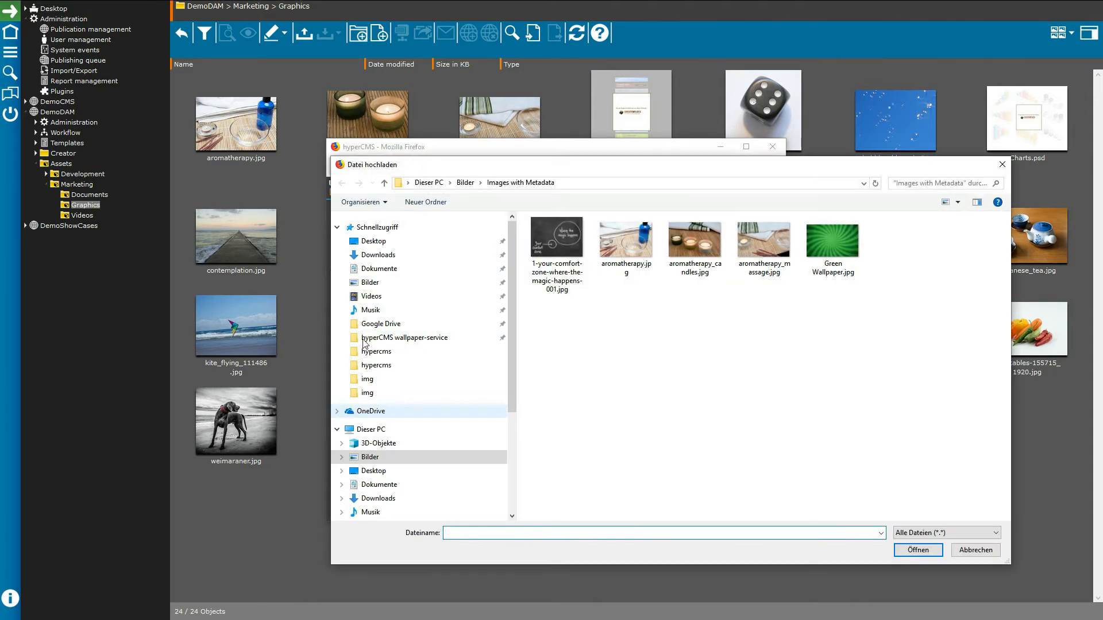
click(567, 279)
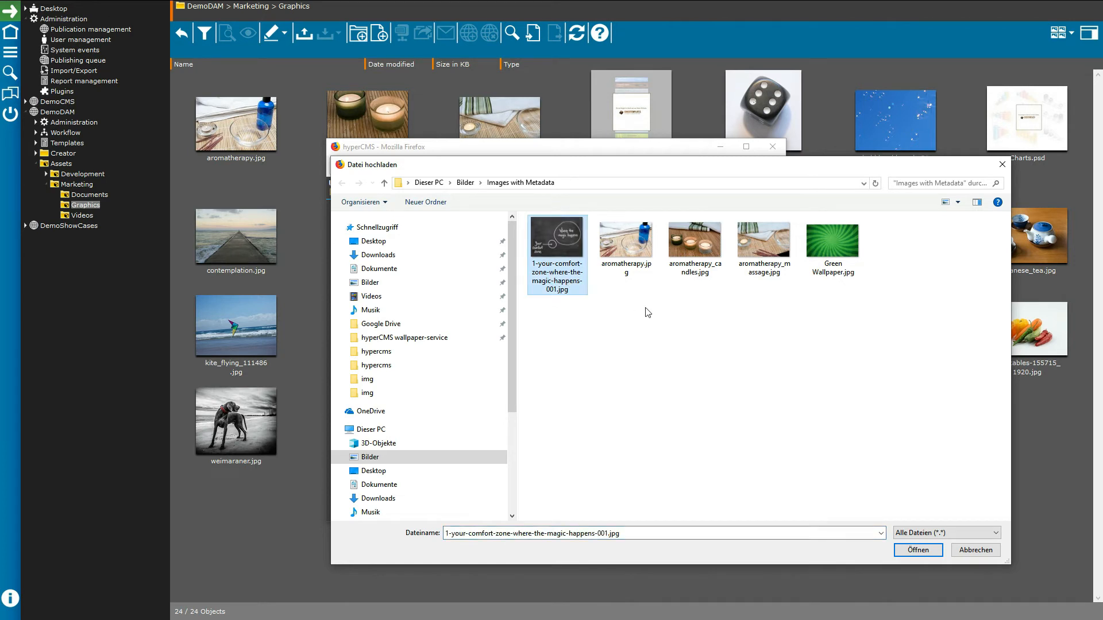
ctrl+click(827, 275)
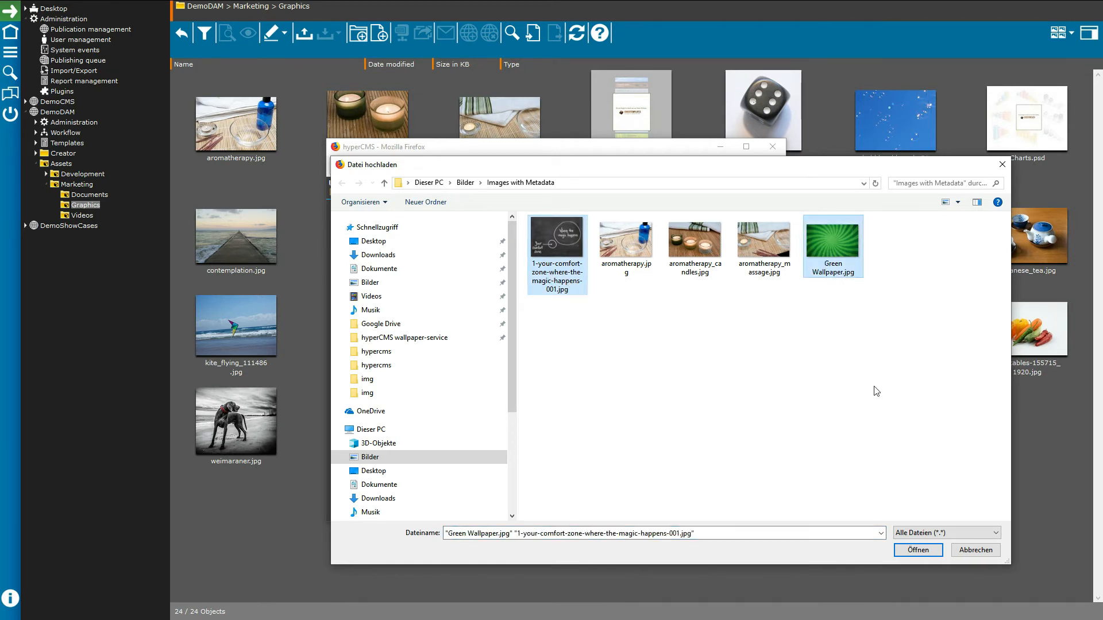
click(917, 550)
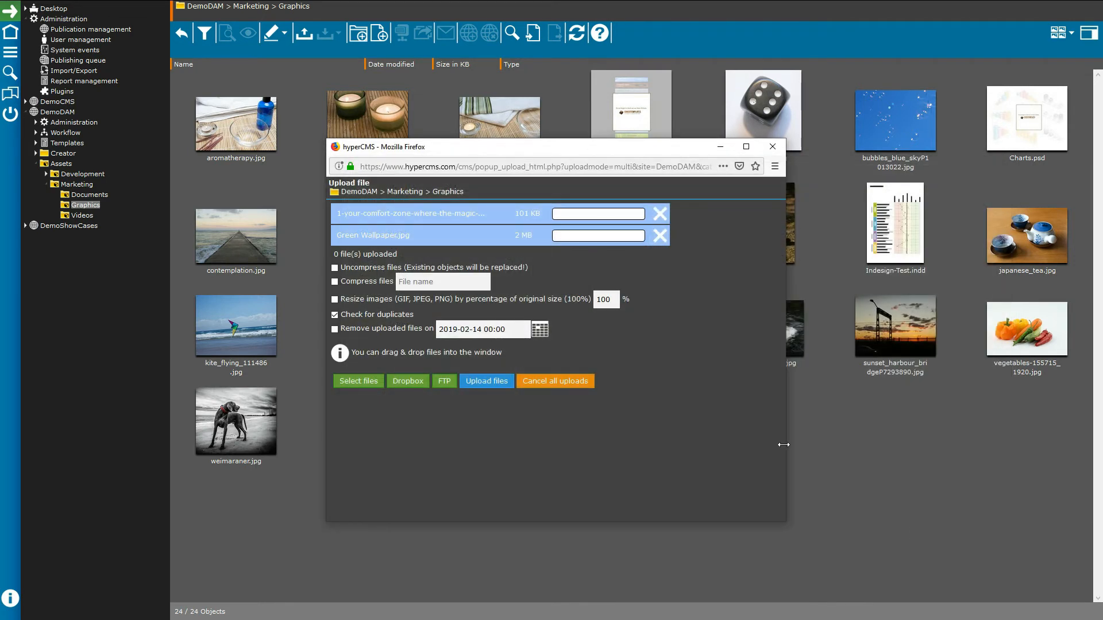
click(483, 386)
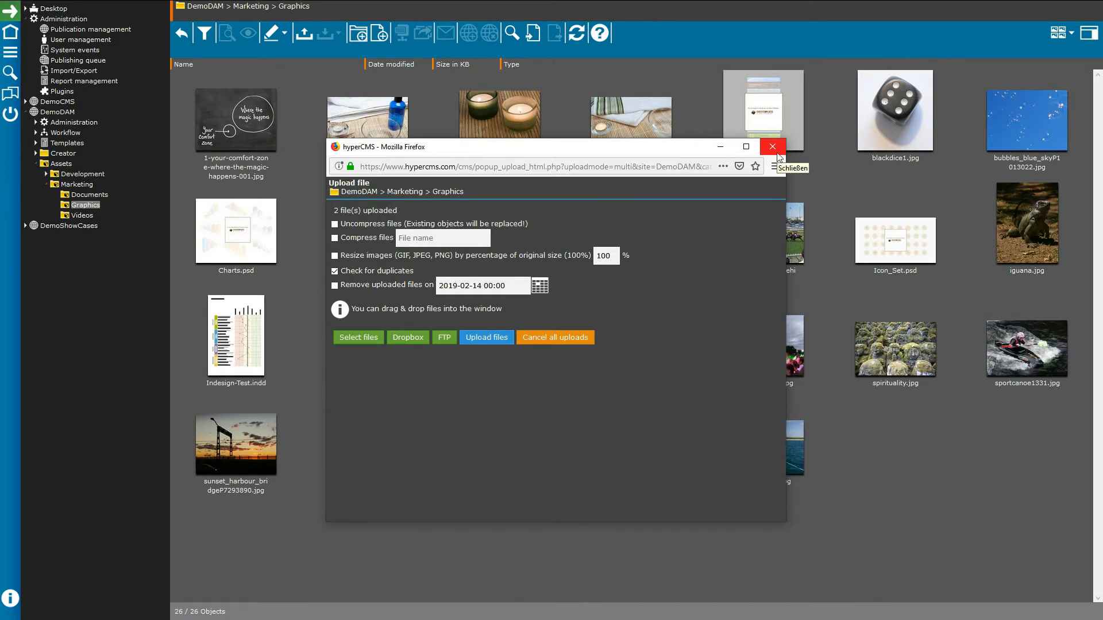
click(773, 147)
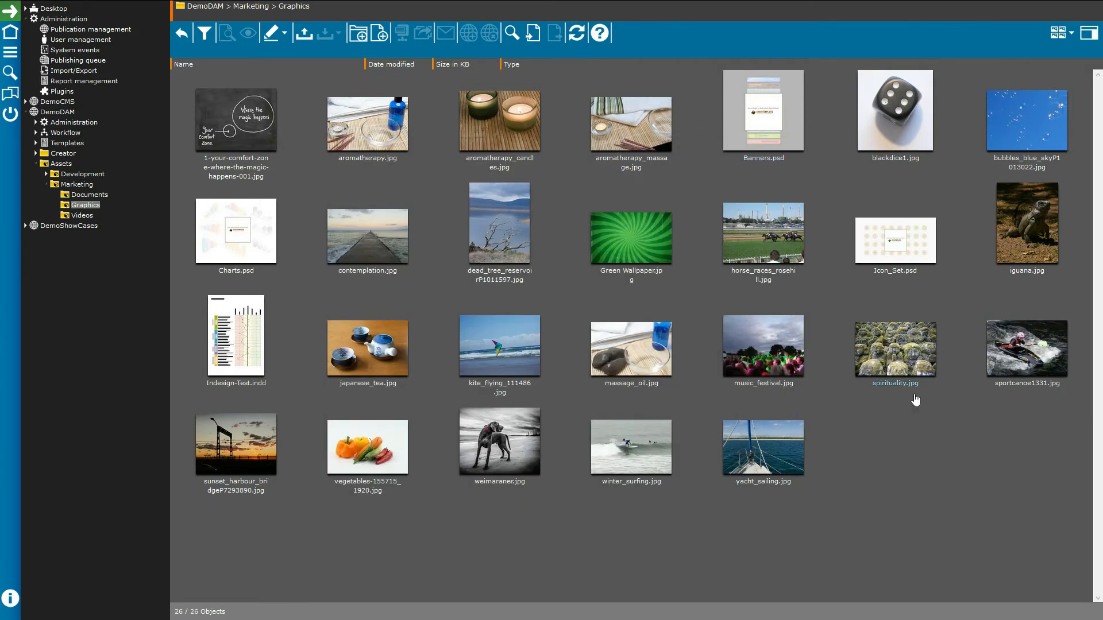
double_click(653, 248)
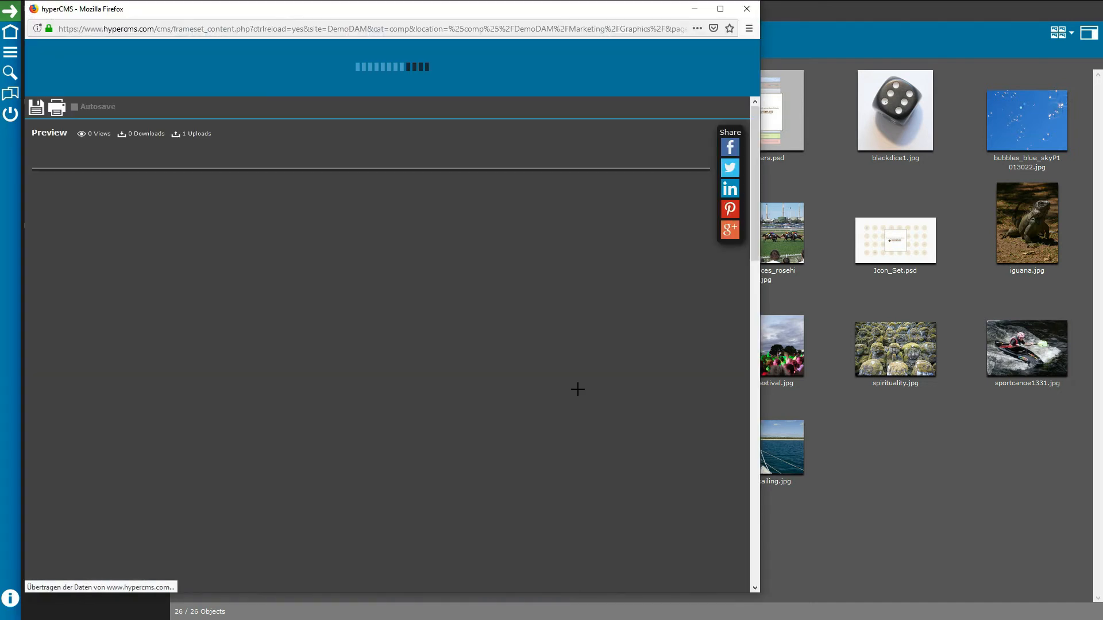
scroll(552, 301, down, 5)
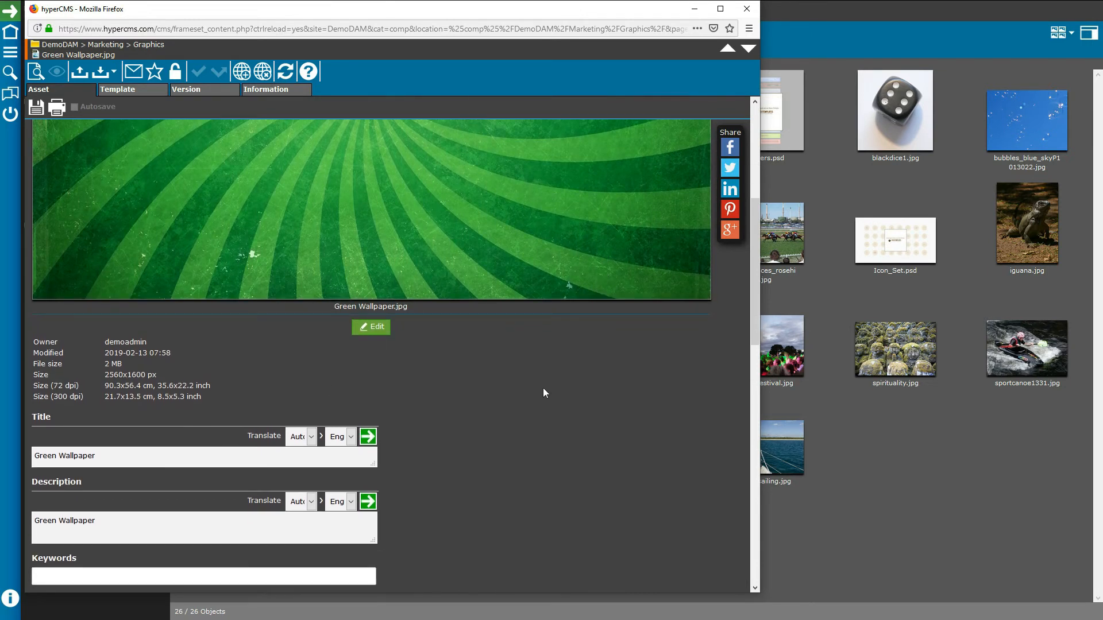
scroll(543, 388, down, 4)
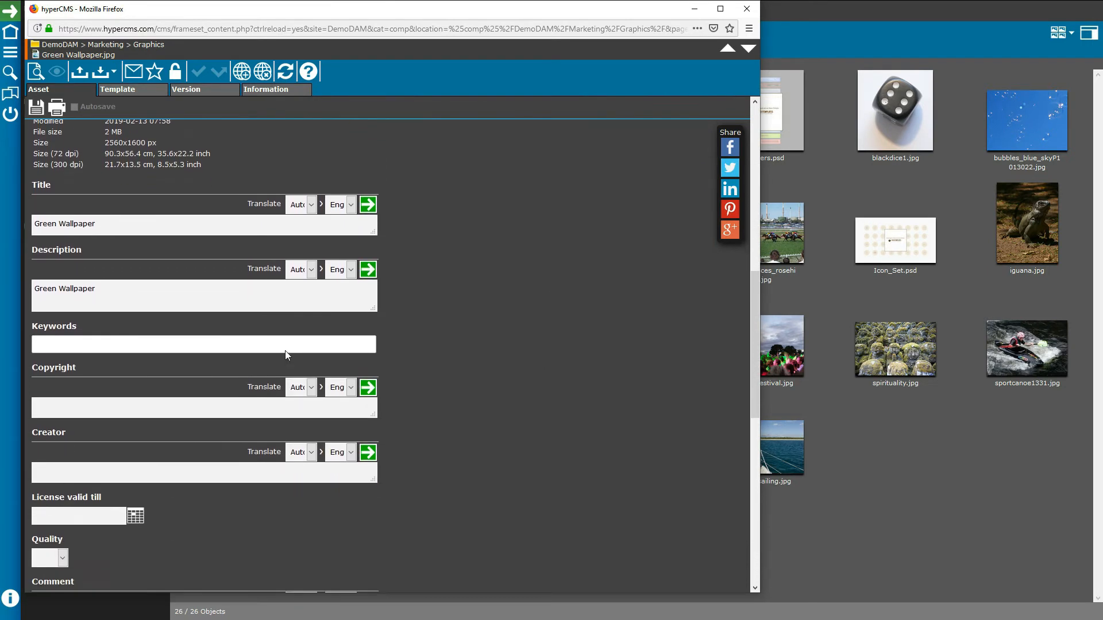
scroll(178, 418, down, 1)
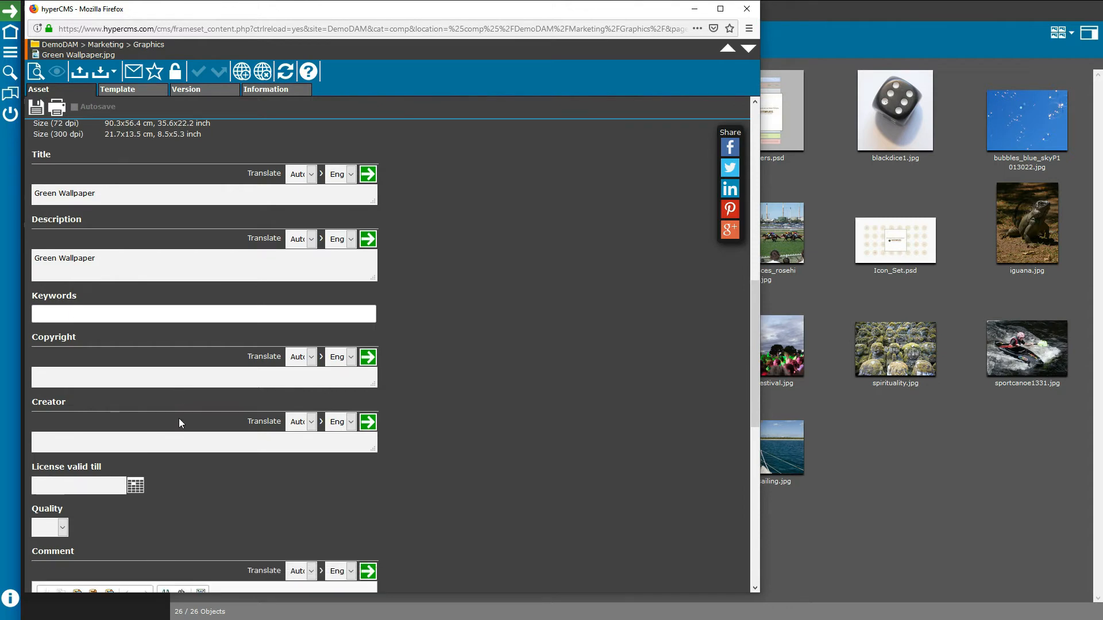
scroll(179, 420, down, 10)
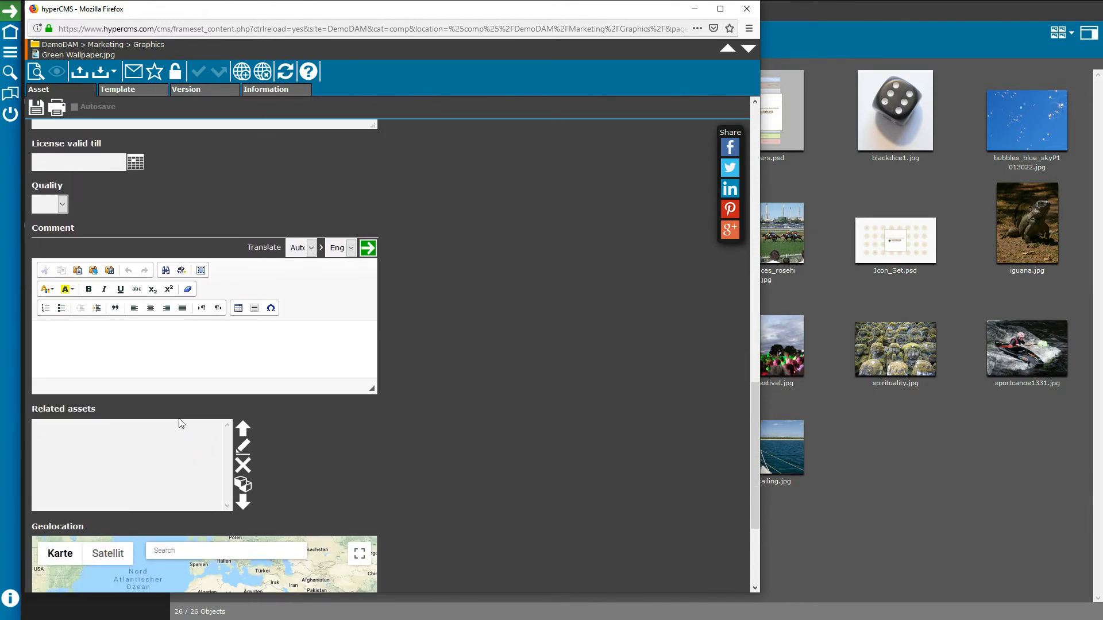
scroll(182, 424, up, 15)
click(747, 8)
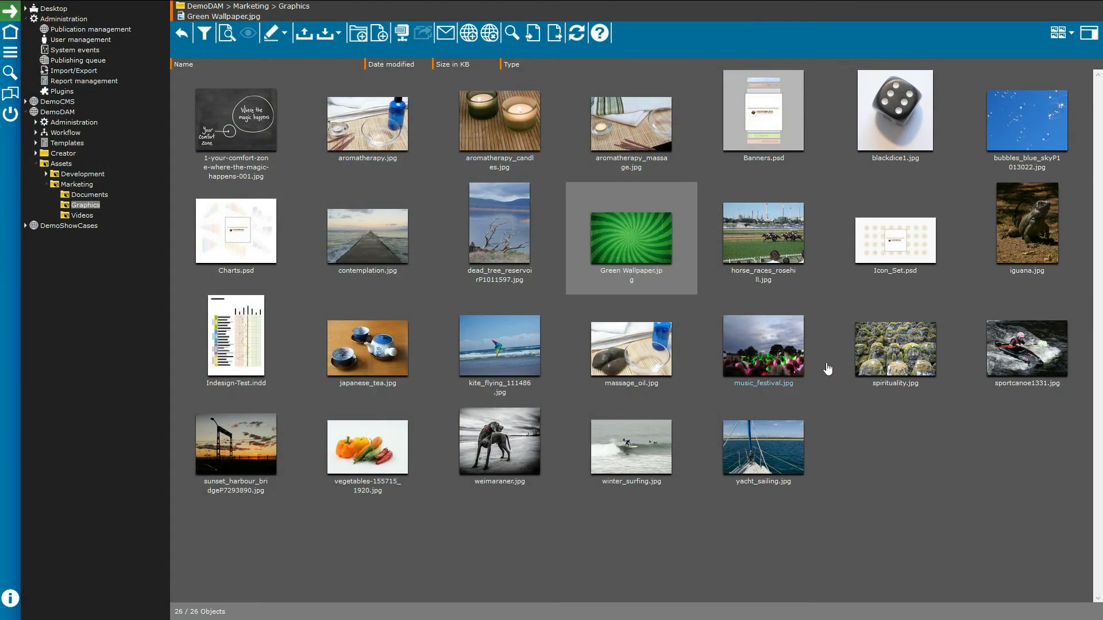
double_click(248, 129)
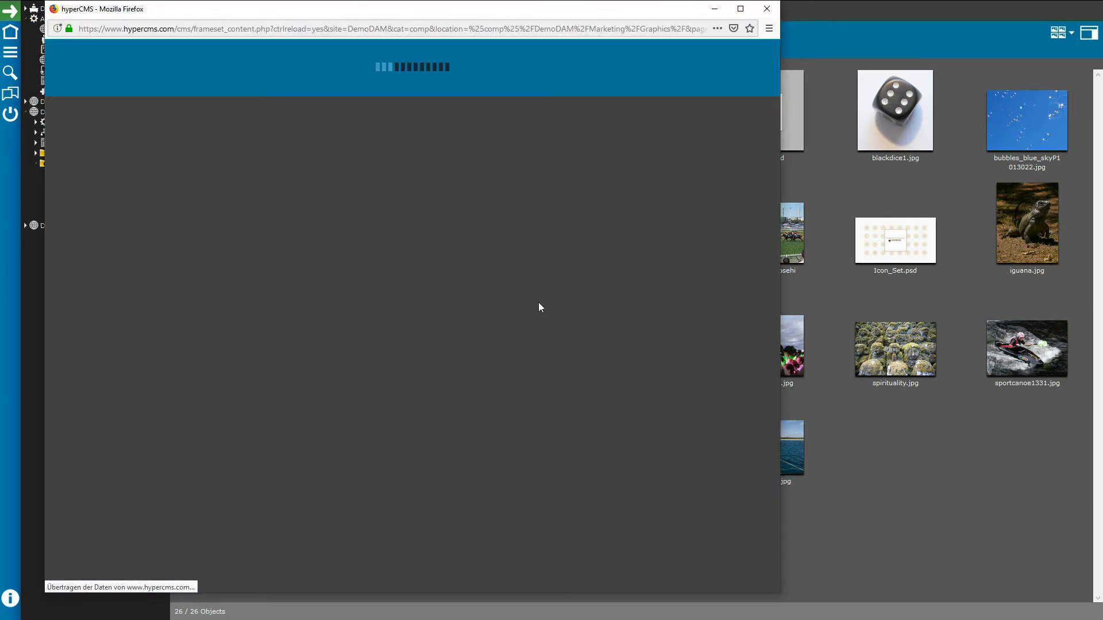
scroll(536, 319, down, 10)
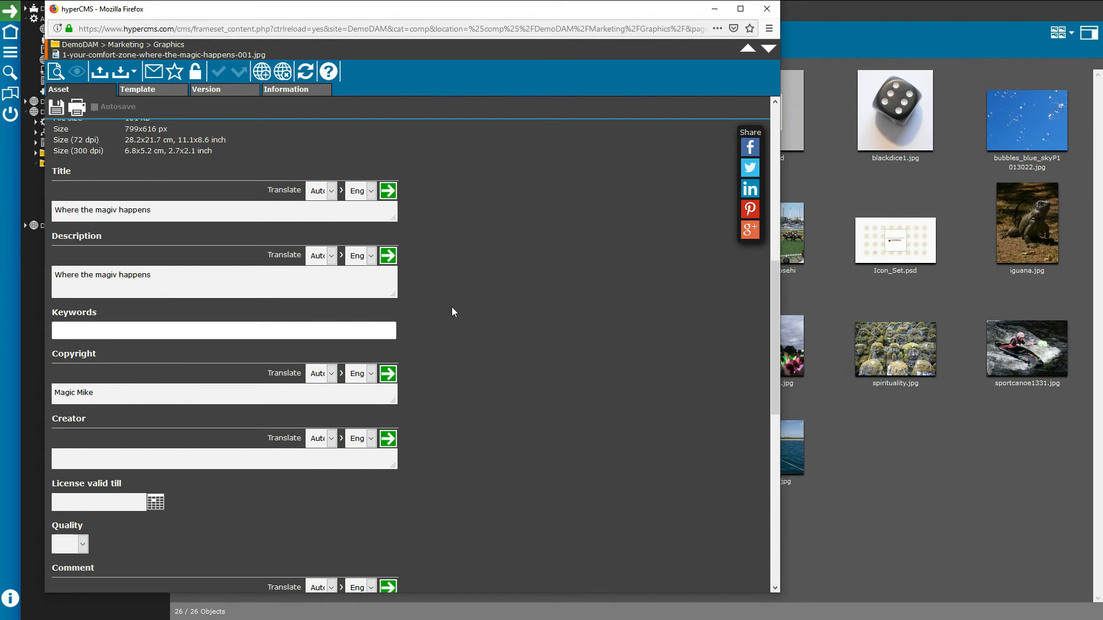
scroll(523, 354, up, 10)
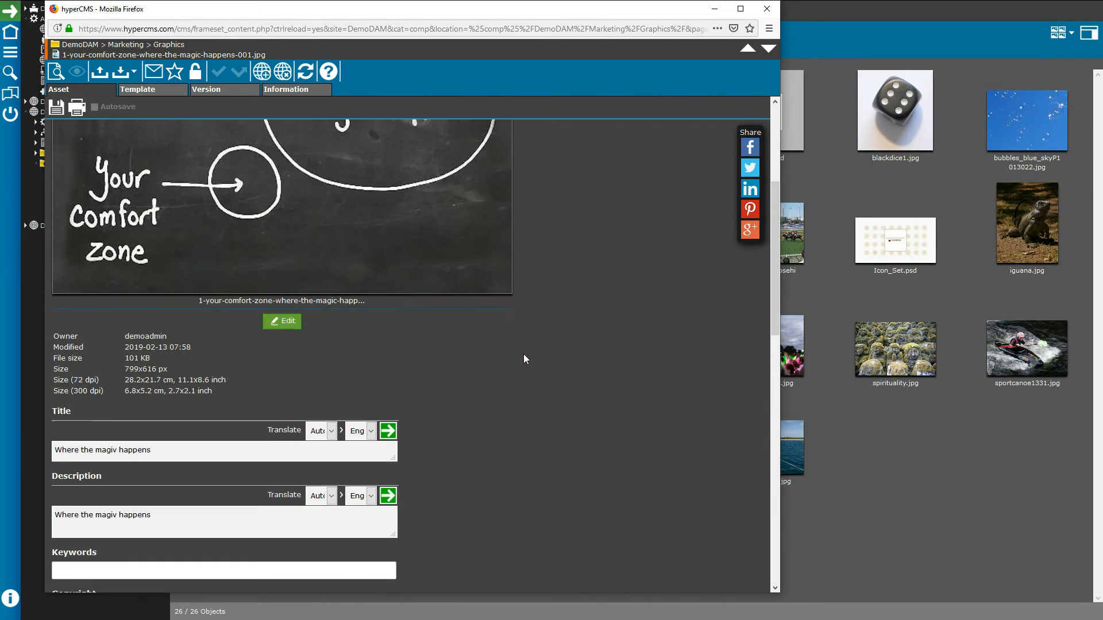
click(766, 9)
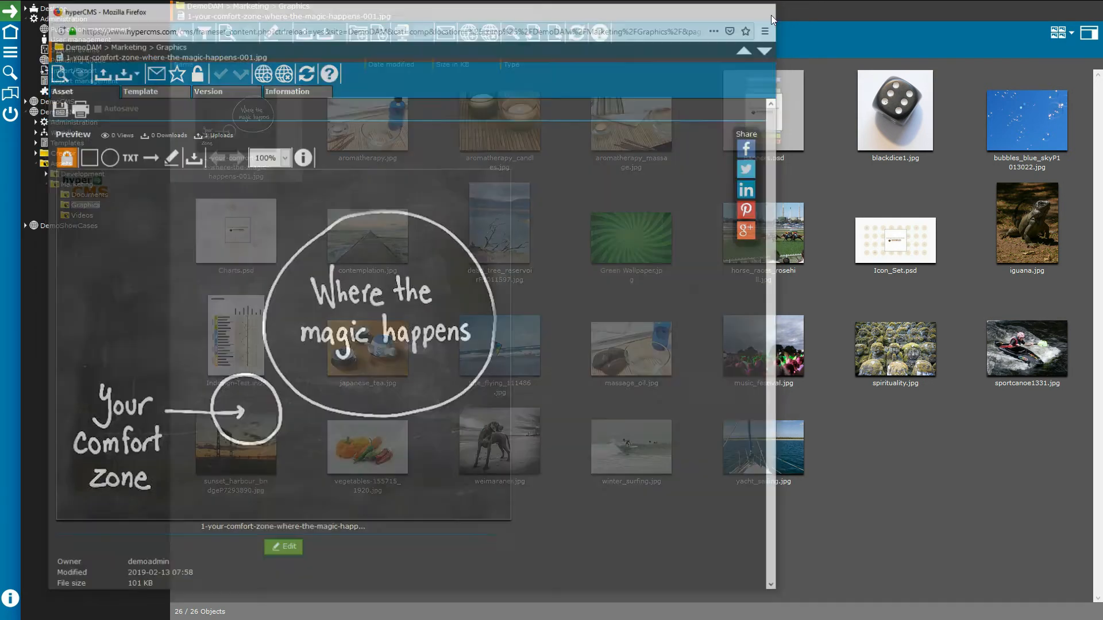
click(717, 577)
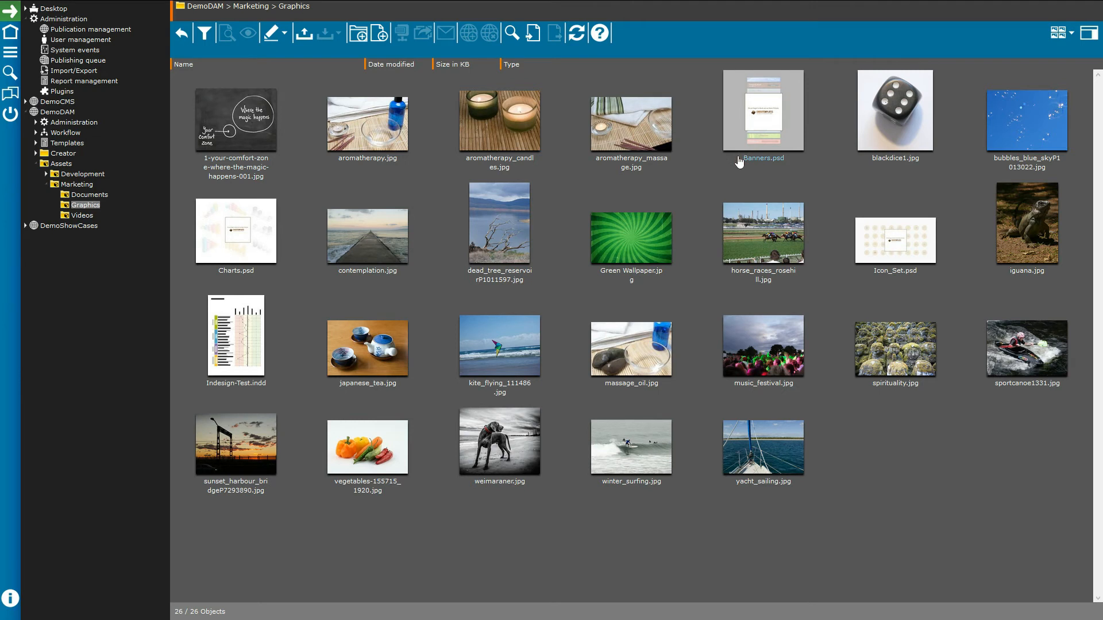
Step: Multi-edit the chalkboard and Green Wallpaper images together and show the image adjustment options
click(245, 148)
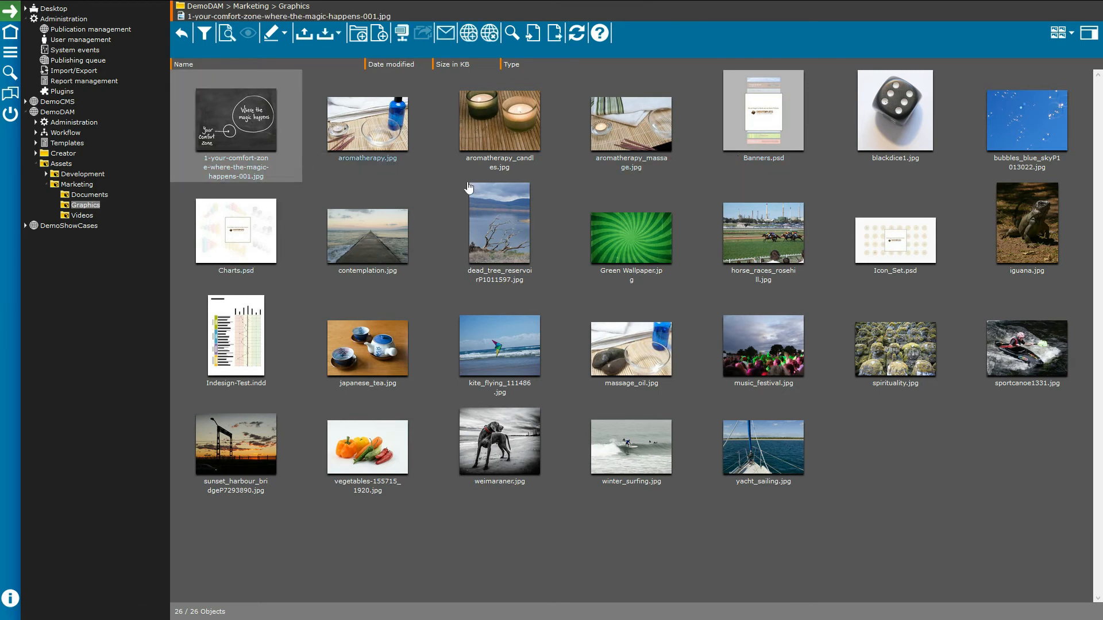
ctrl+click(619, 240)
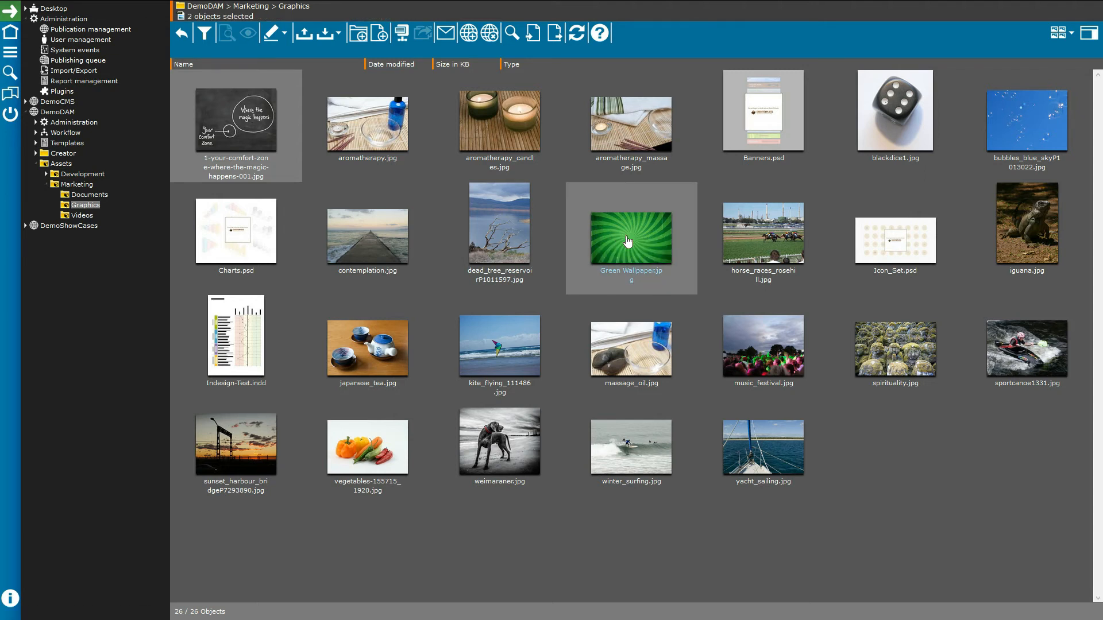
right_click(628, 241)
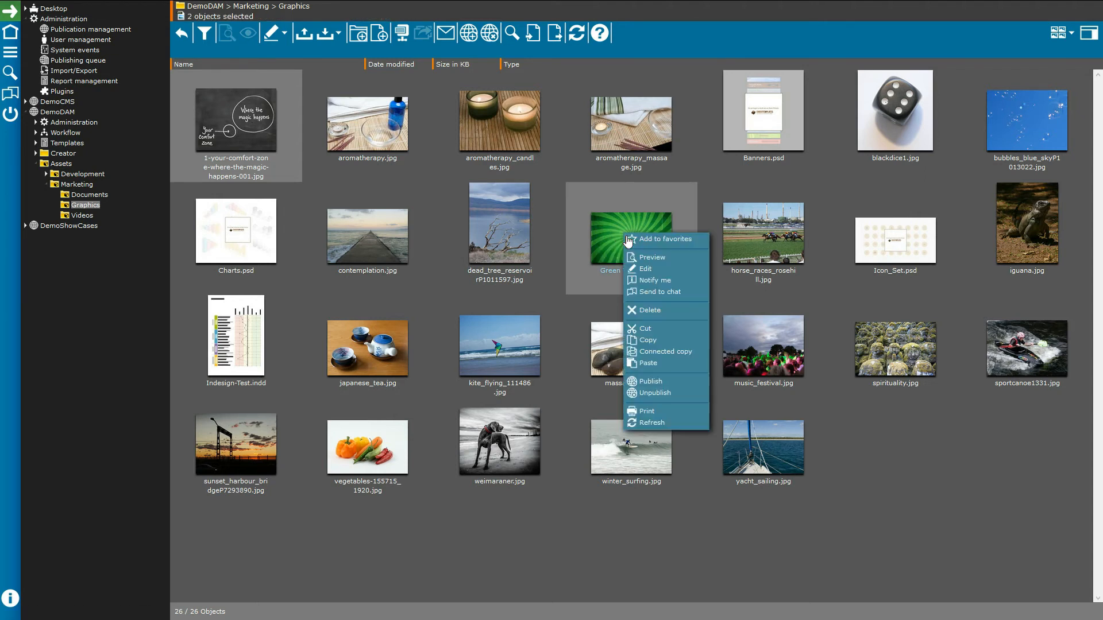
click(645, 269)
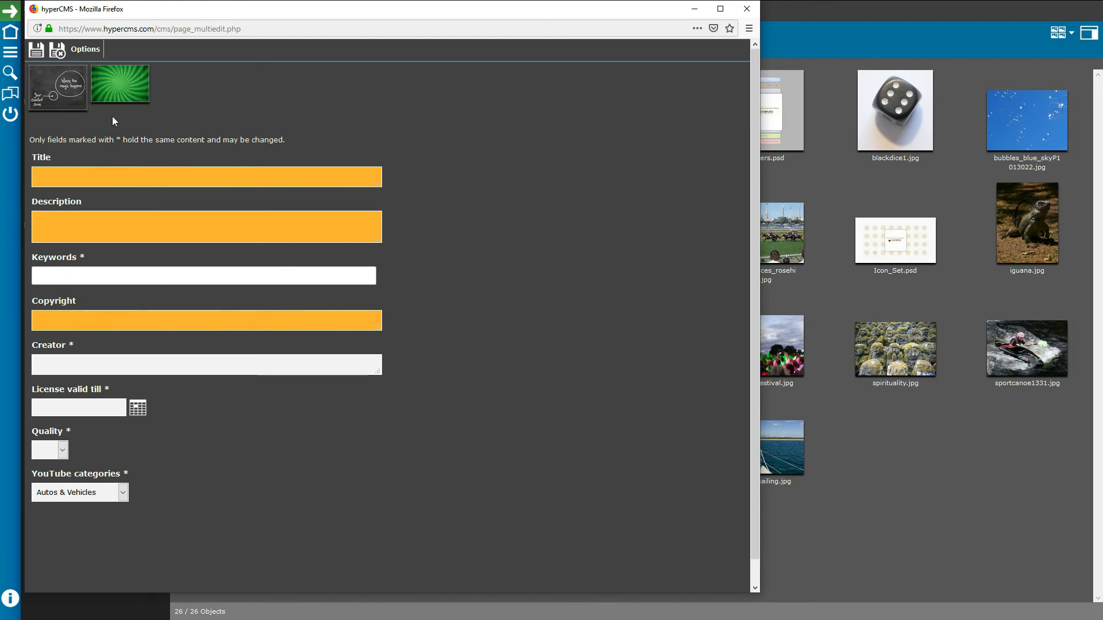
click(83, 50)
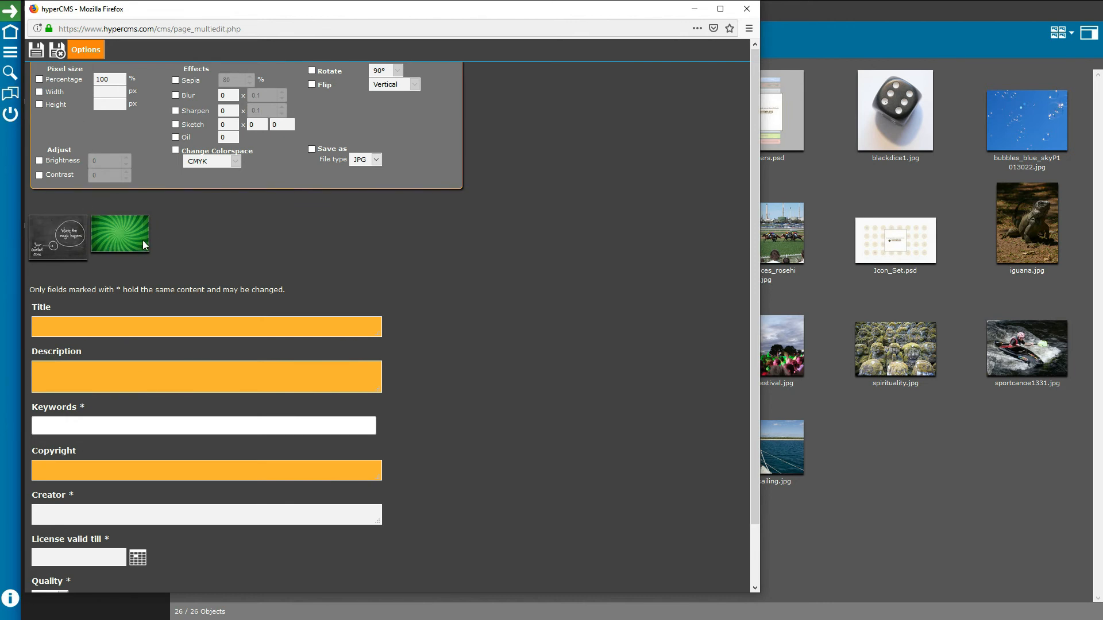
Step: Close the multi-edit window and turn on create/upload and edit notifications for the selected images
click(747, 8)
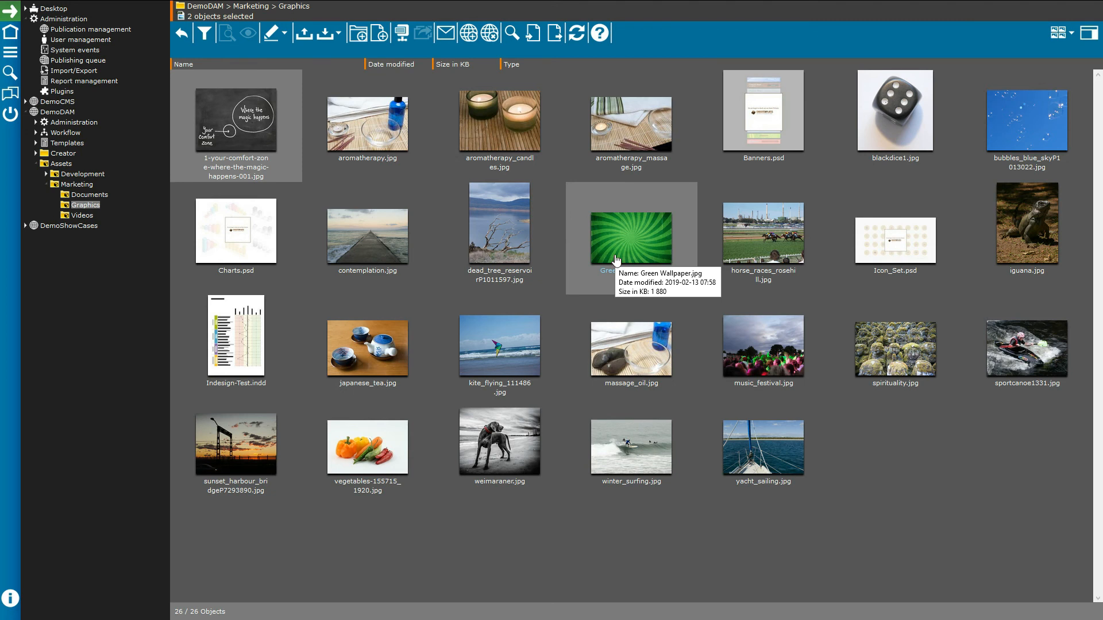
right_click(649, 252)
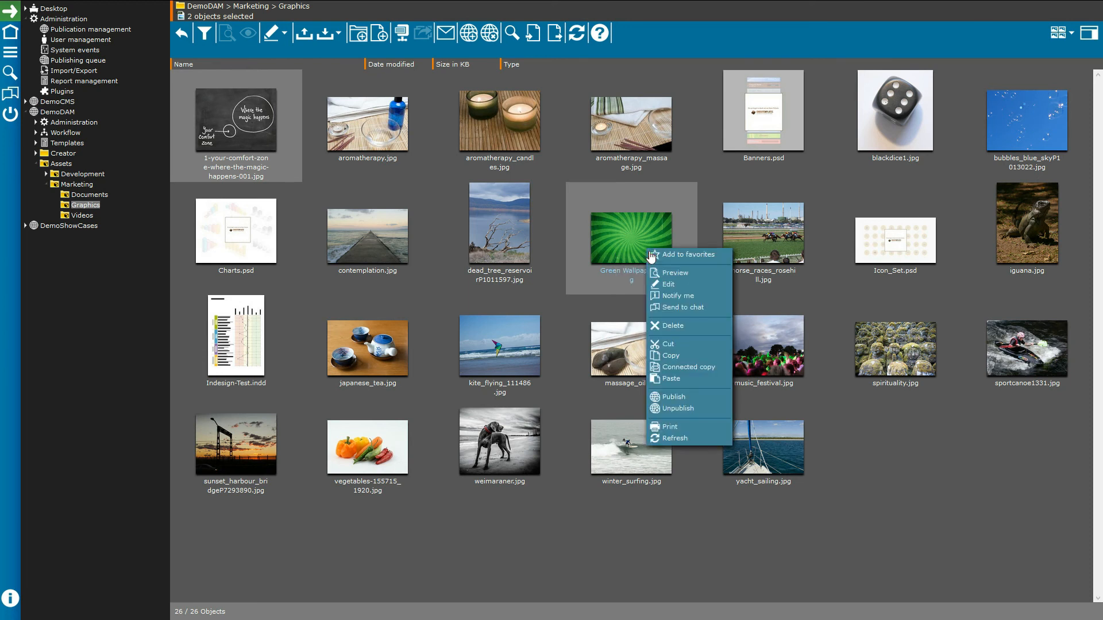
click(674, 297)
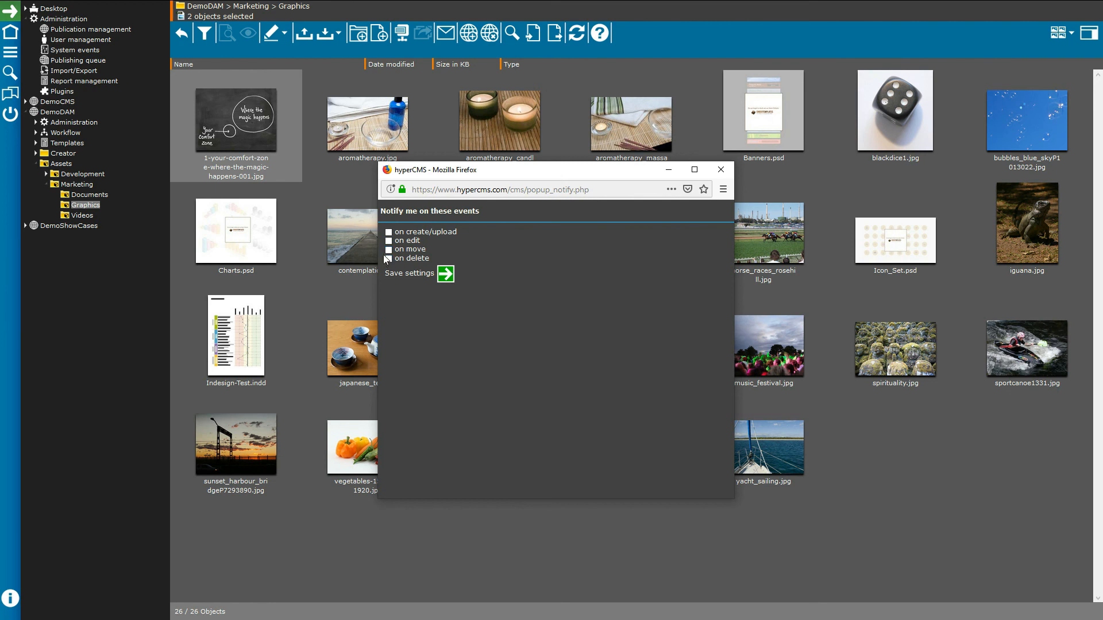
click(388, 232)
click(388, 240)
click(721, 169)
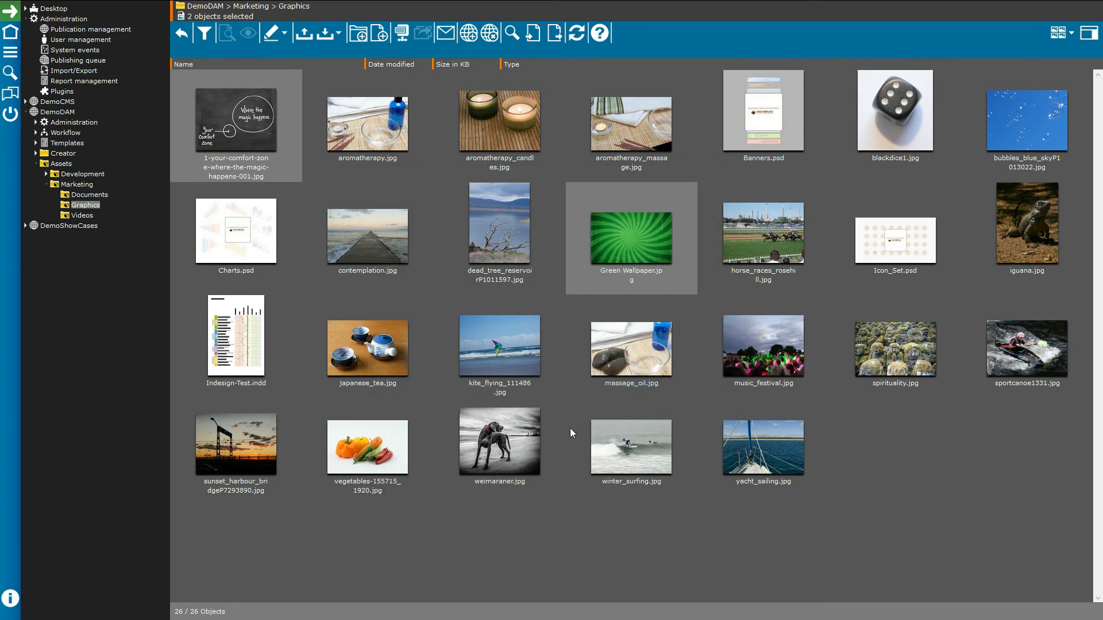